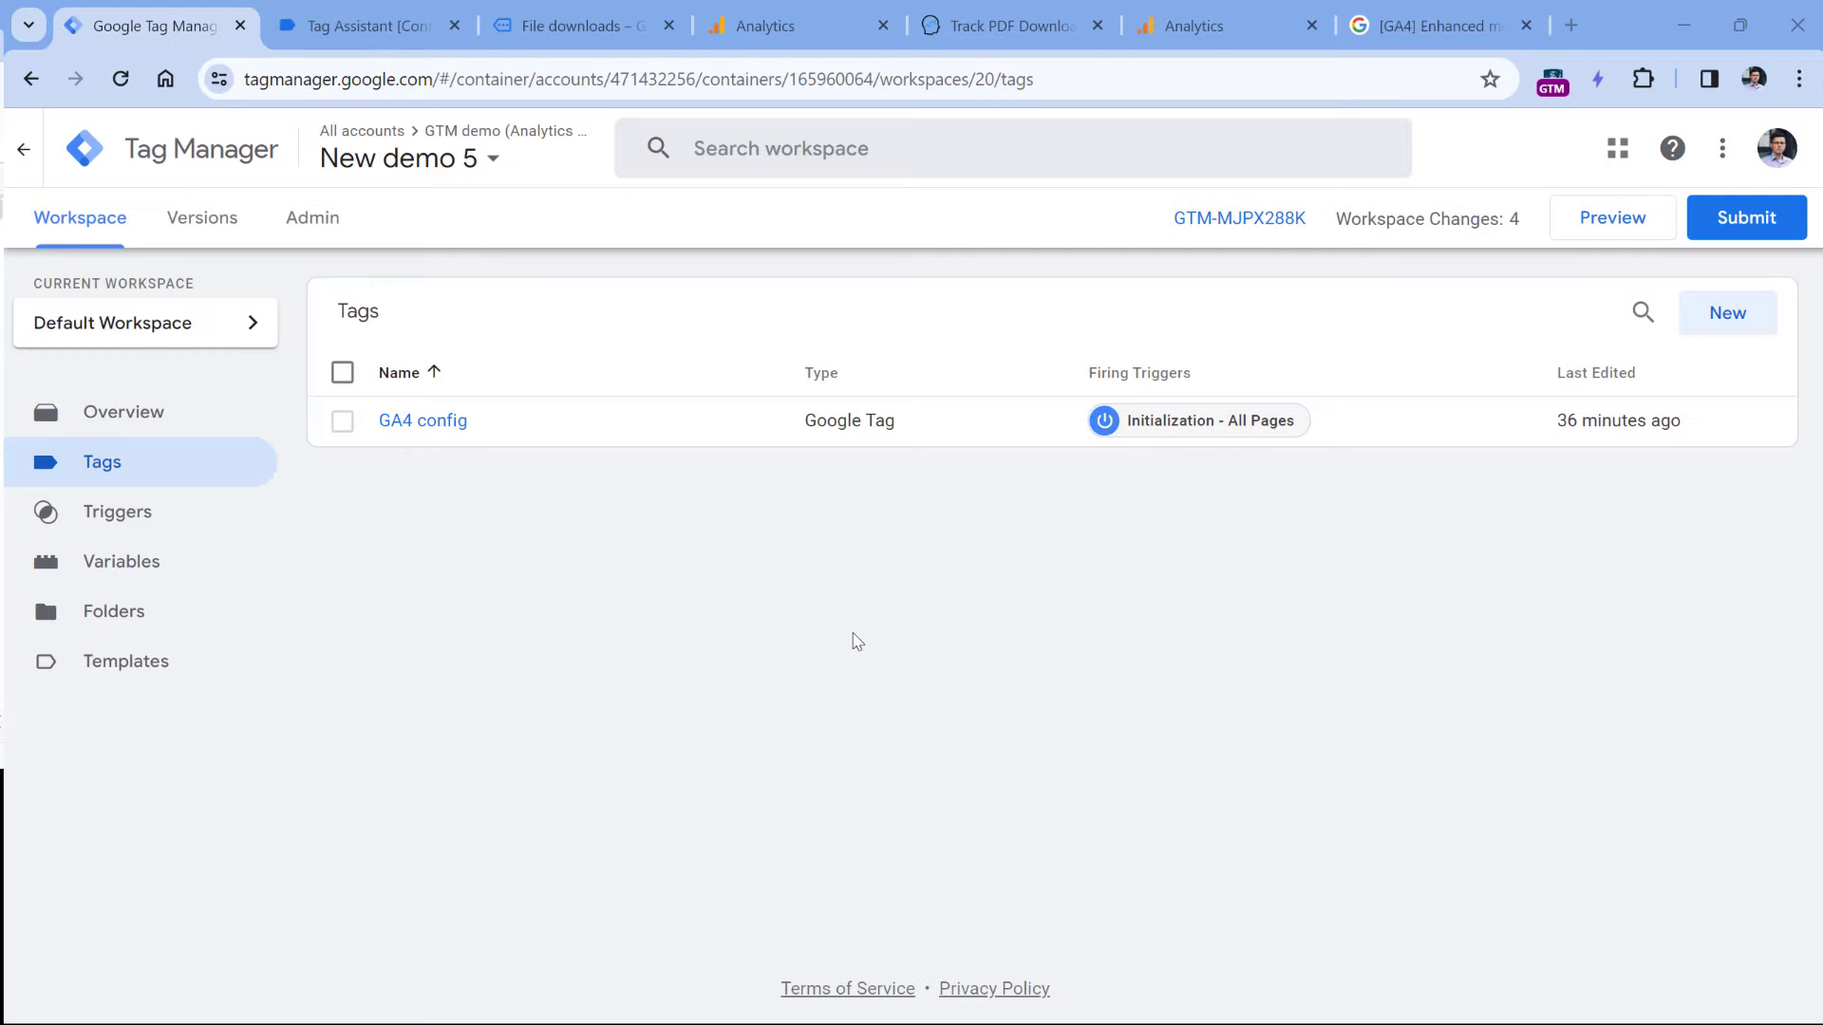
# Review the GA4 config tag and the File downloads page of the demo site
pyautogui.click(423, 423)
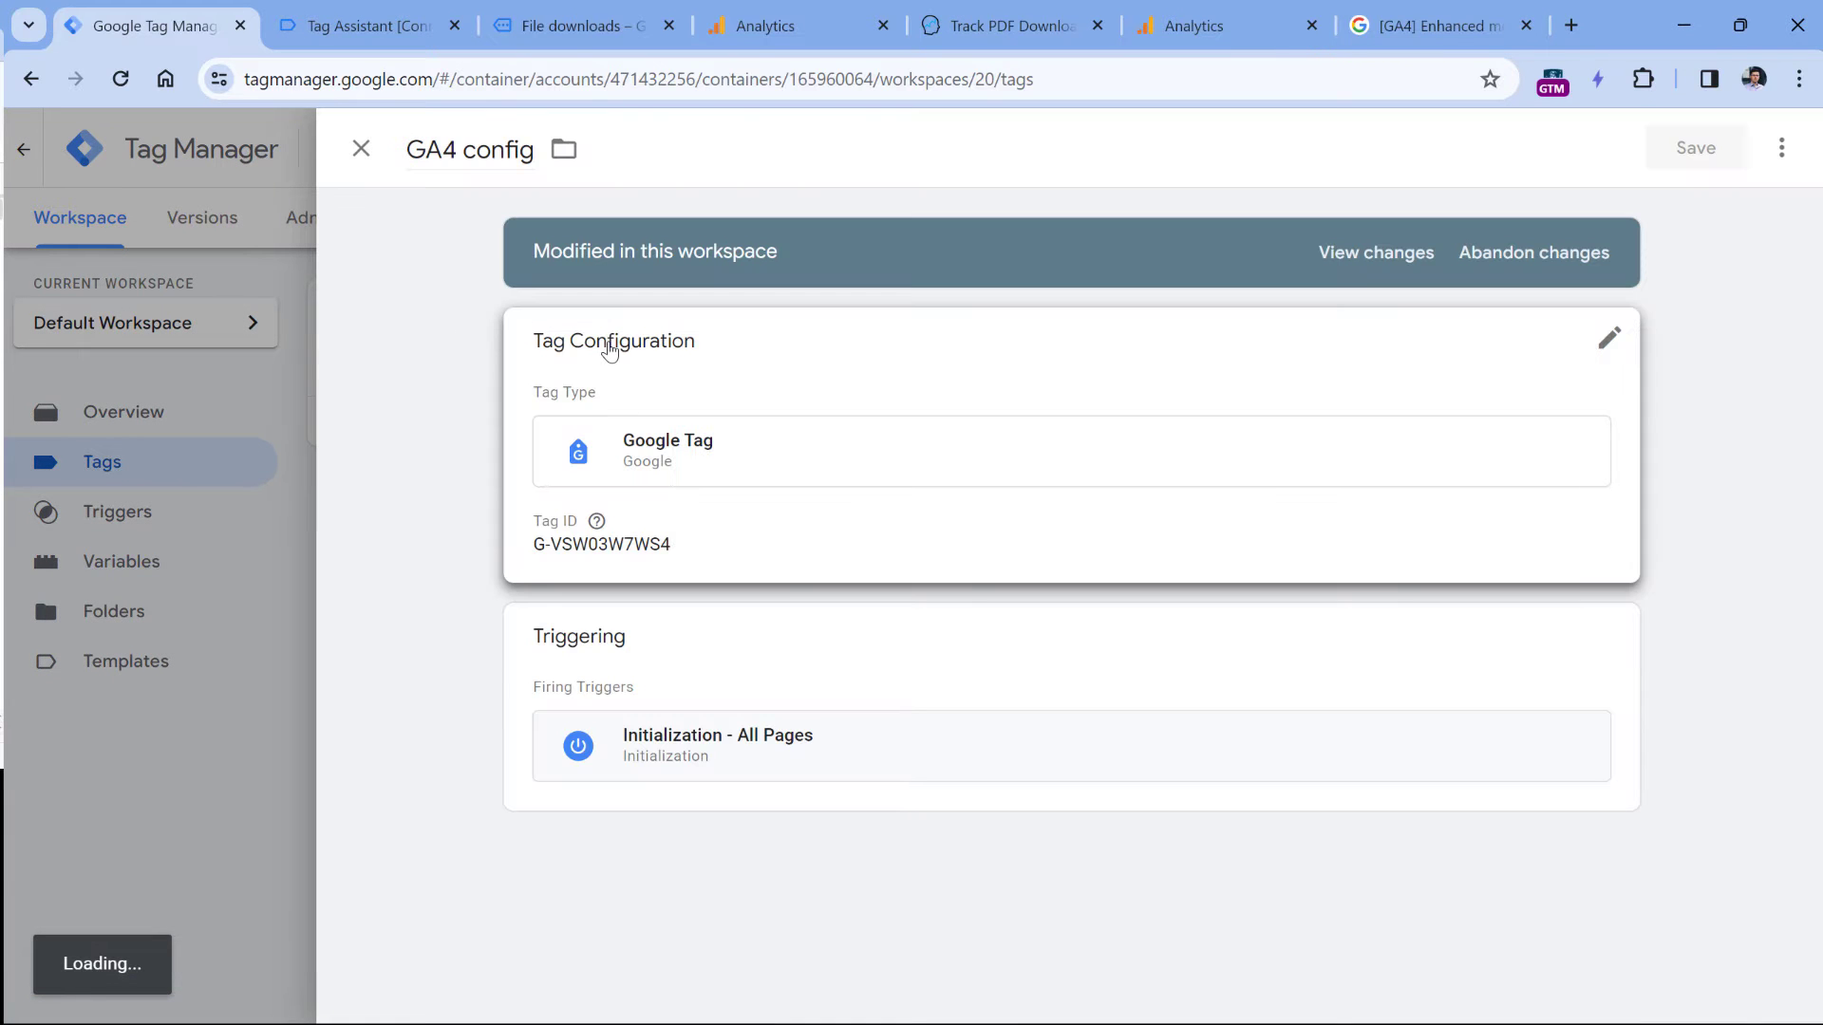
pyautogui.click(361, 152)
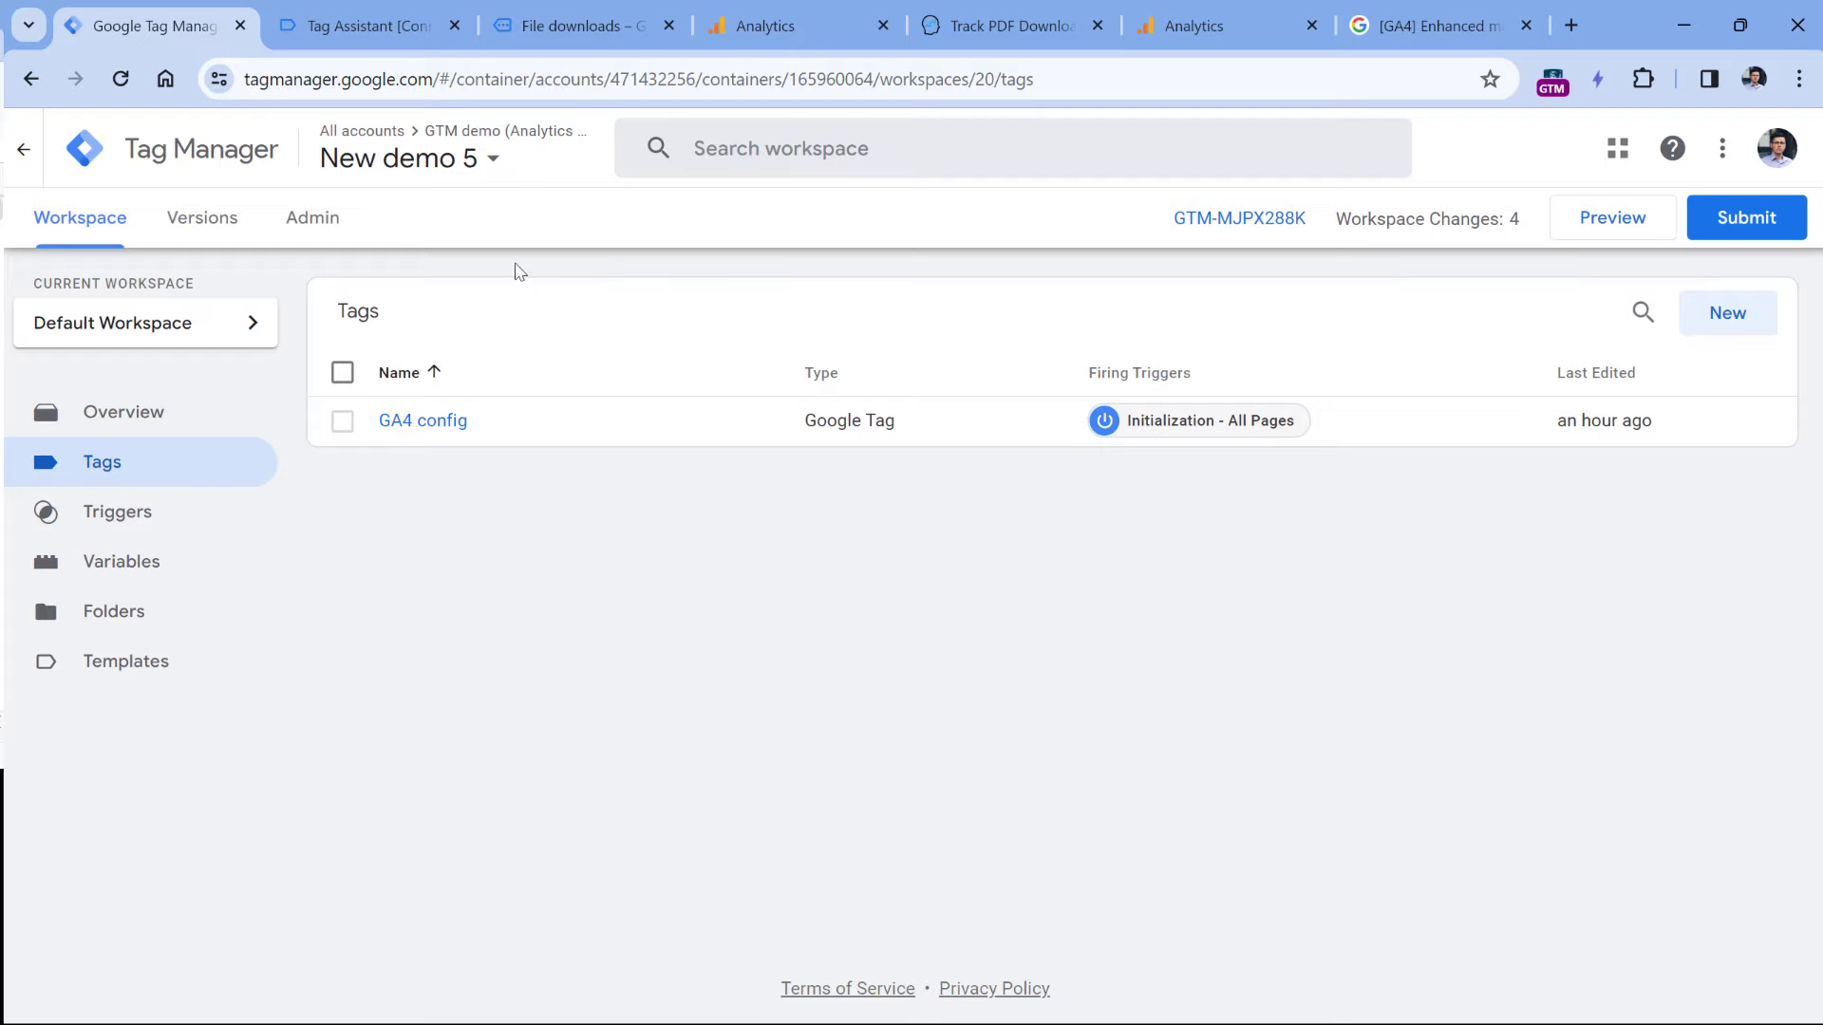
pyautogui.click(570, 26)
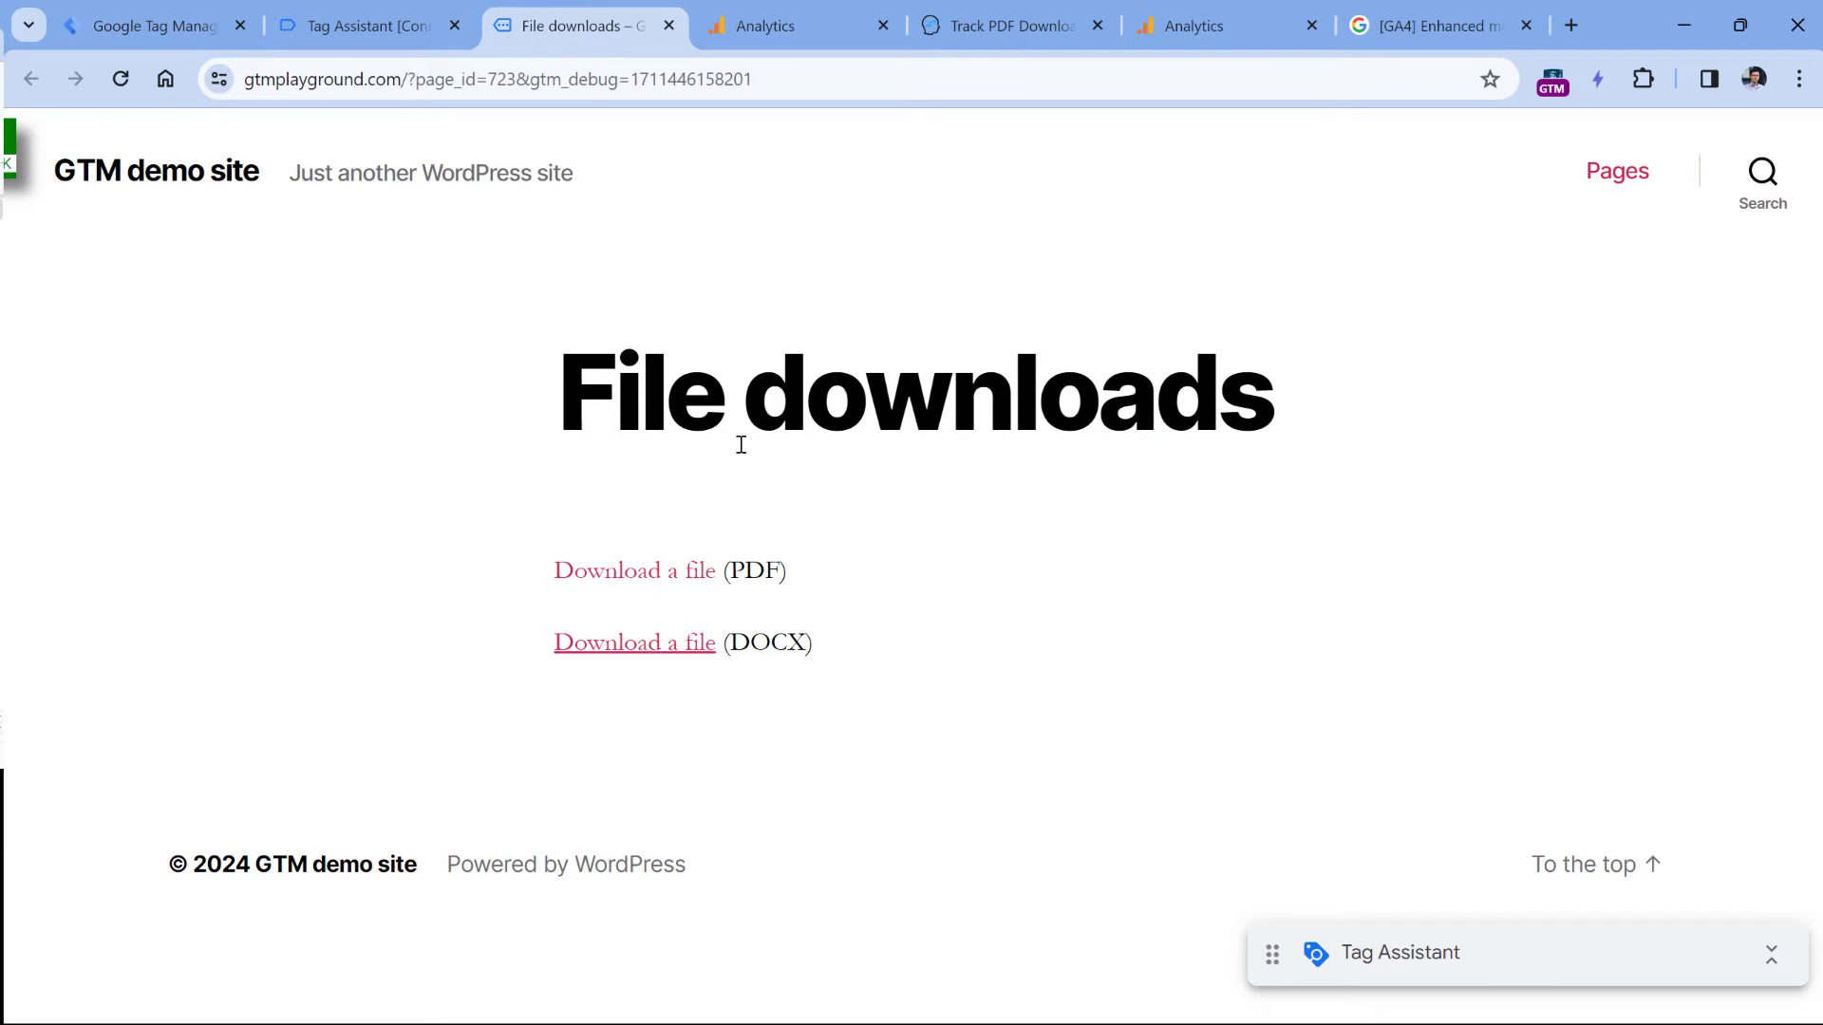
pyautogui.click(142, 26)
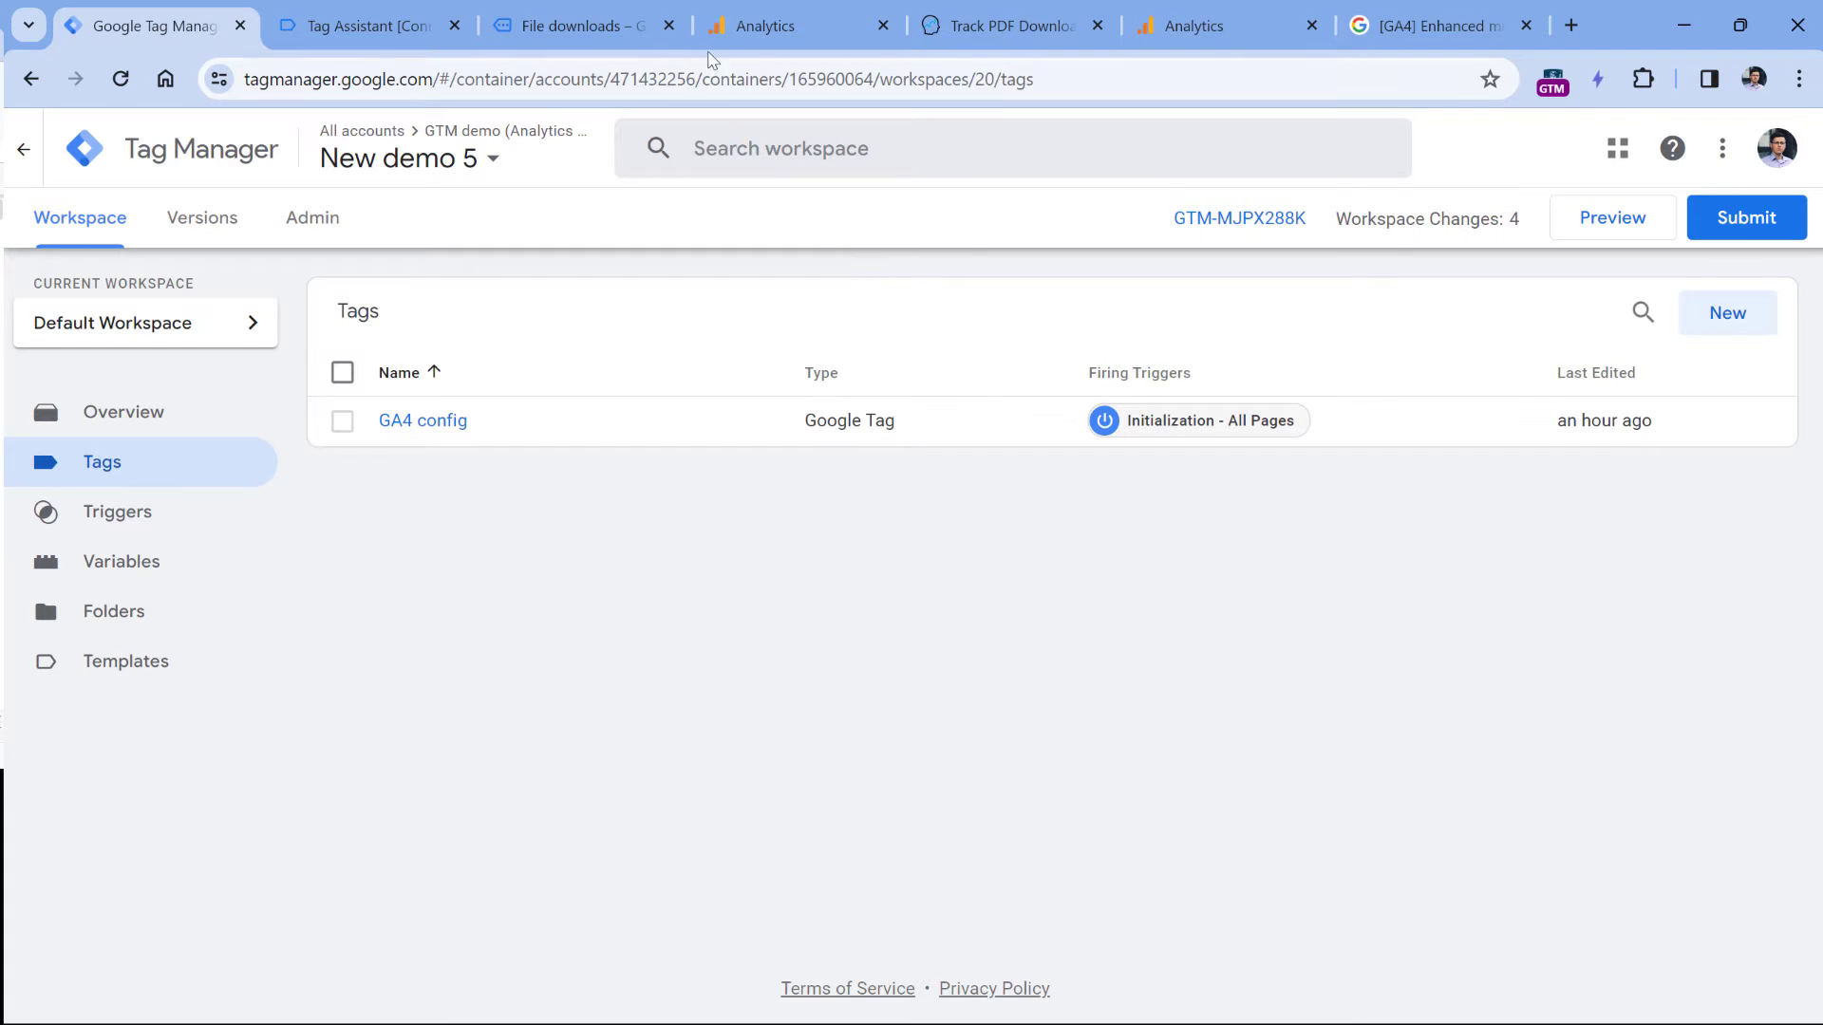
# In Google Analytics, turn off File downloads in the enhanced measurement settings of the GTM Sandbox website data stream and save
pyautogui.click(759, 26)
pyautogui.scroll(5, 199, 607)
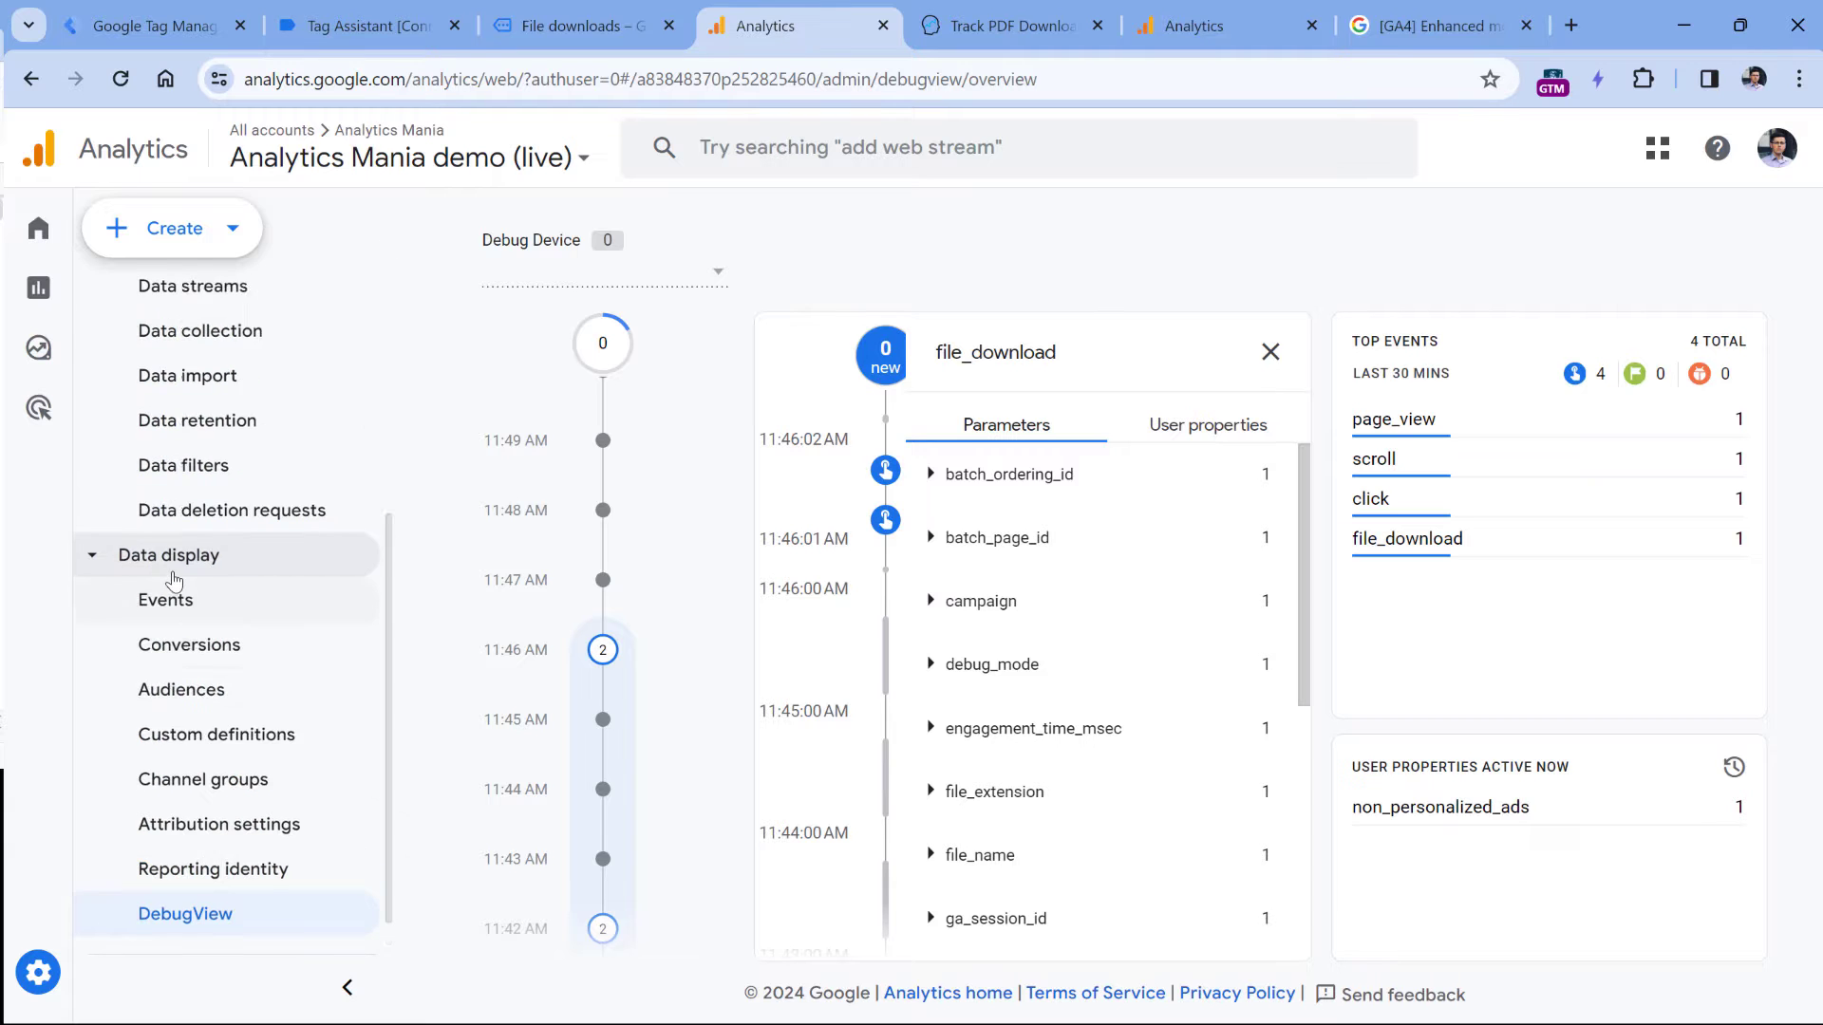
pyautogui.click(205, 499)
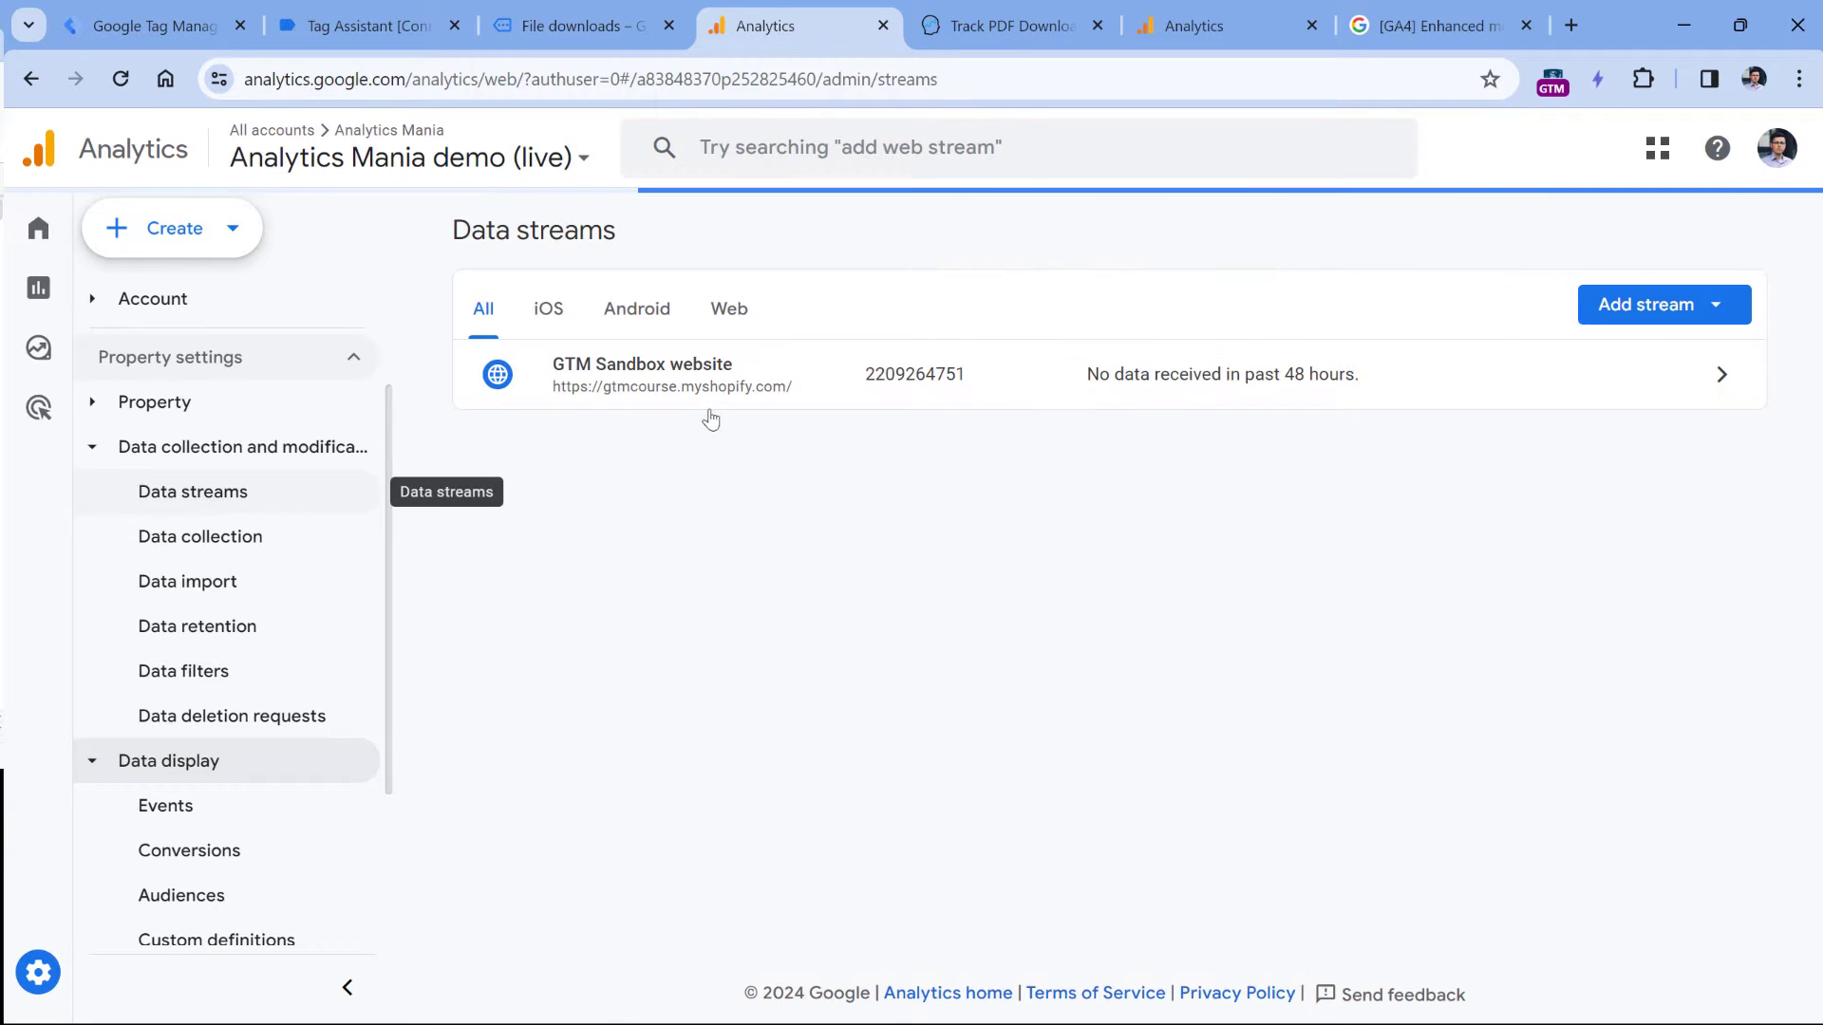
pyautogui.click(740, 386)
pyautogui.scroll(-10, 845, 413)
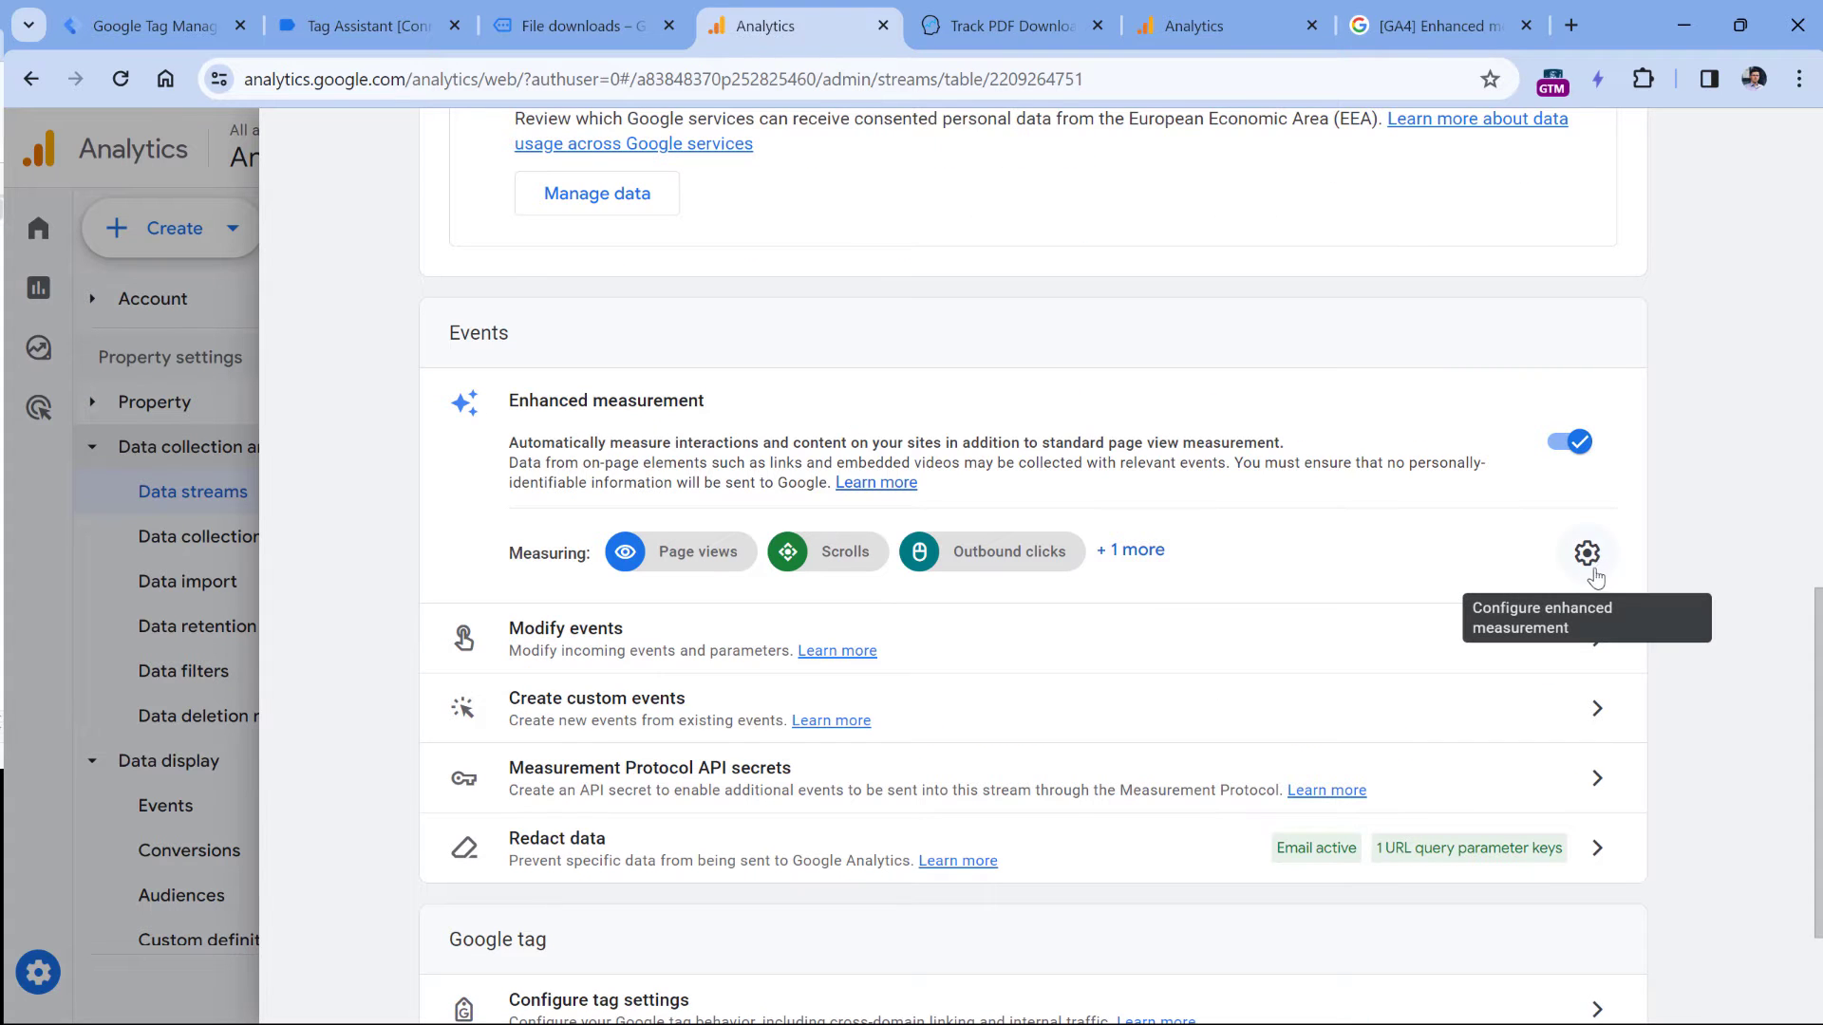
pyautogui.click(1586, 554)
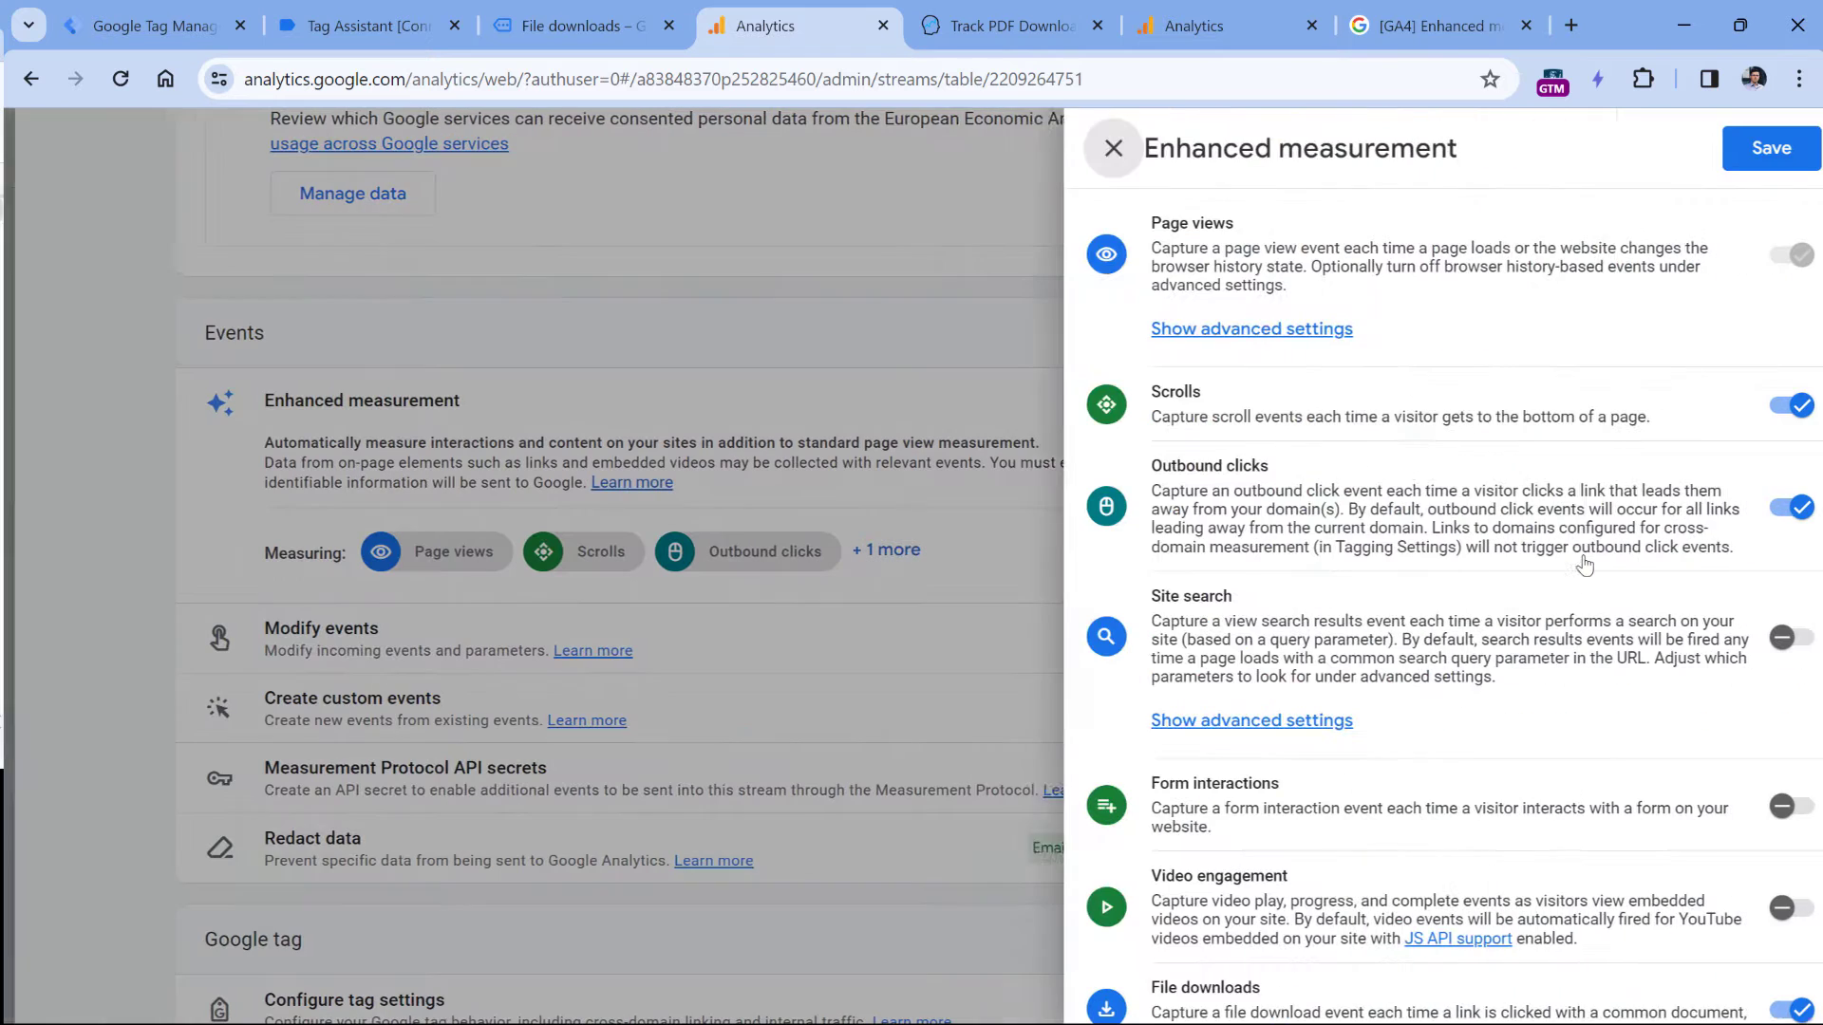
pyautogui.click(1758, 981)
pyautogui.click(1736, 119)
pyautogui.scroll(8, 1023, 314)
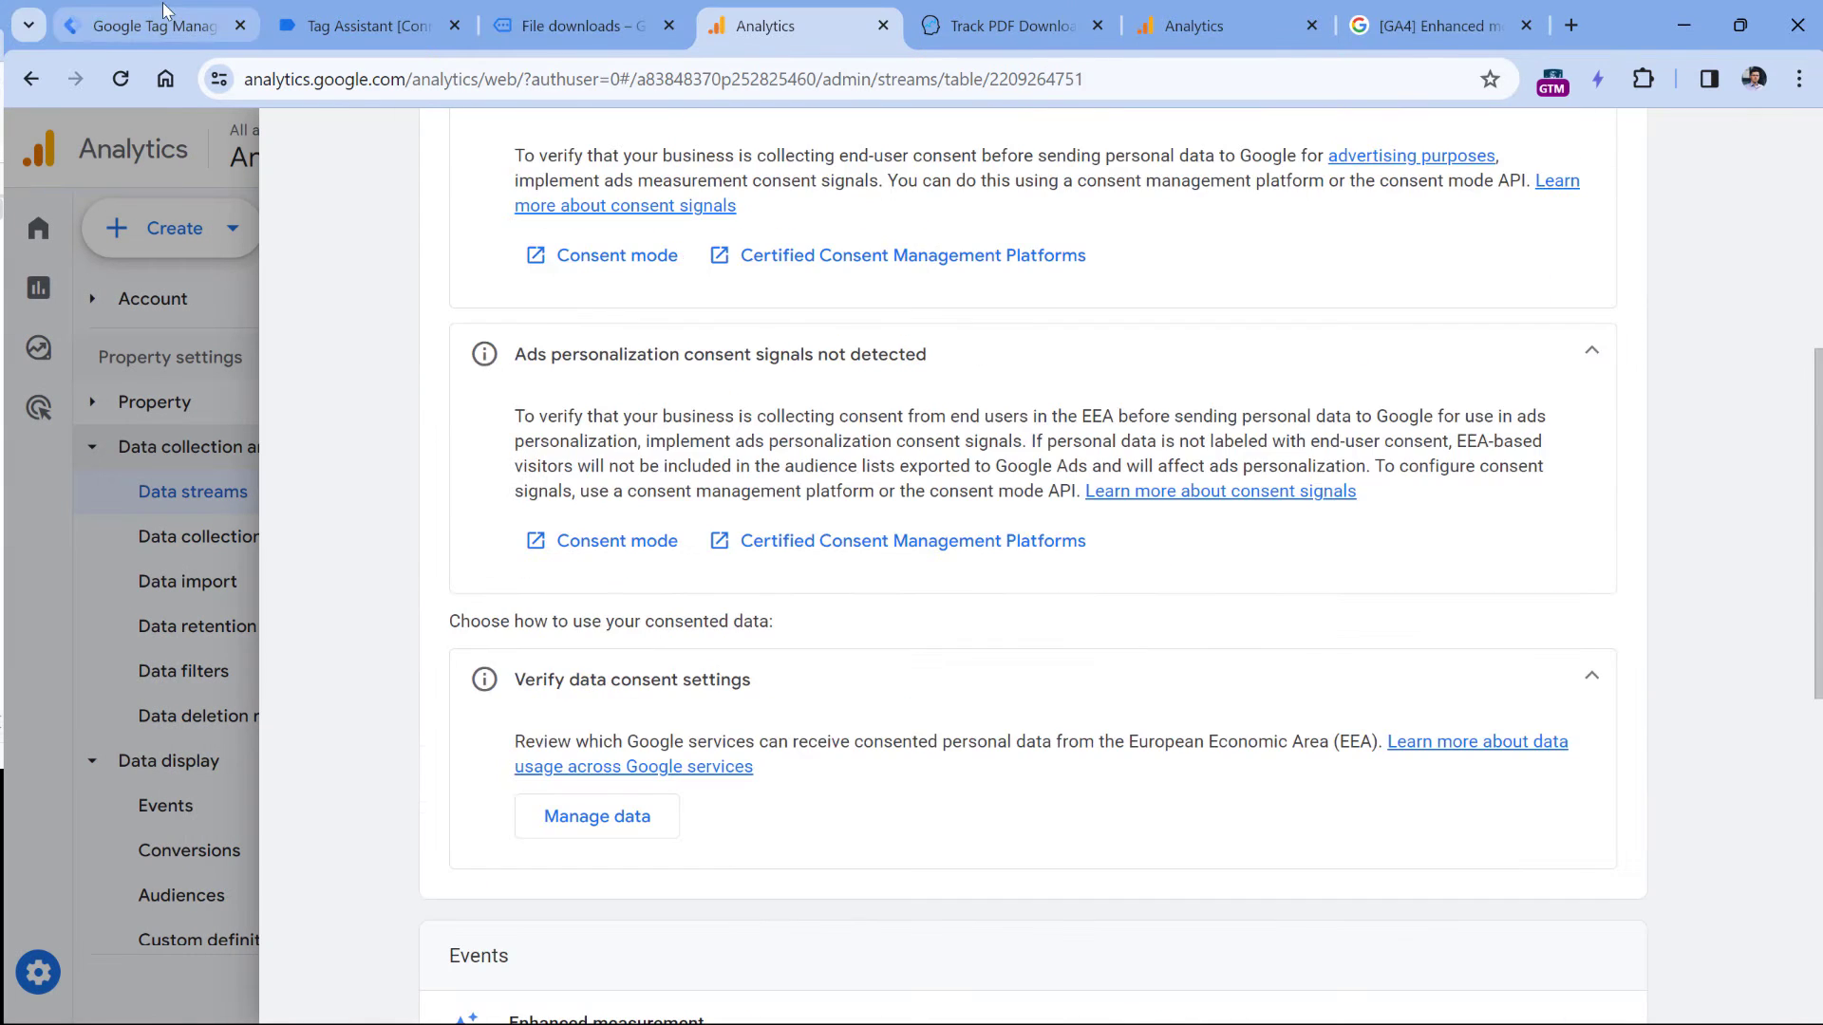
# In Tag Manager, create and save a Just Links click trigger named "All link clicks" that fires on all link clicks
pyautogui.click(162, 11)
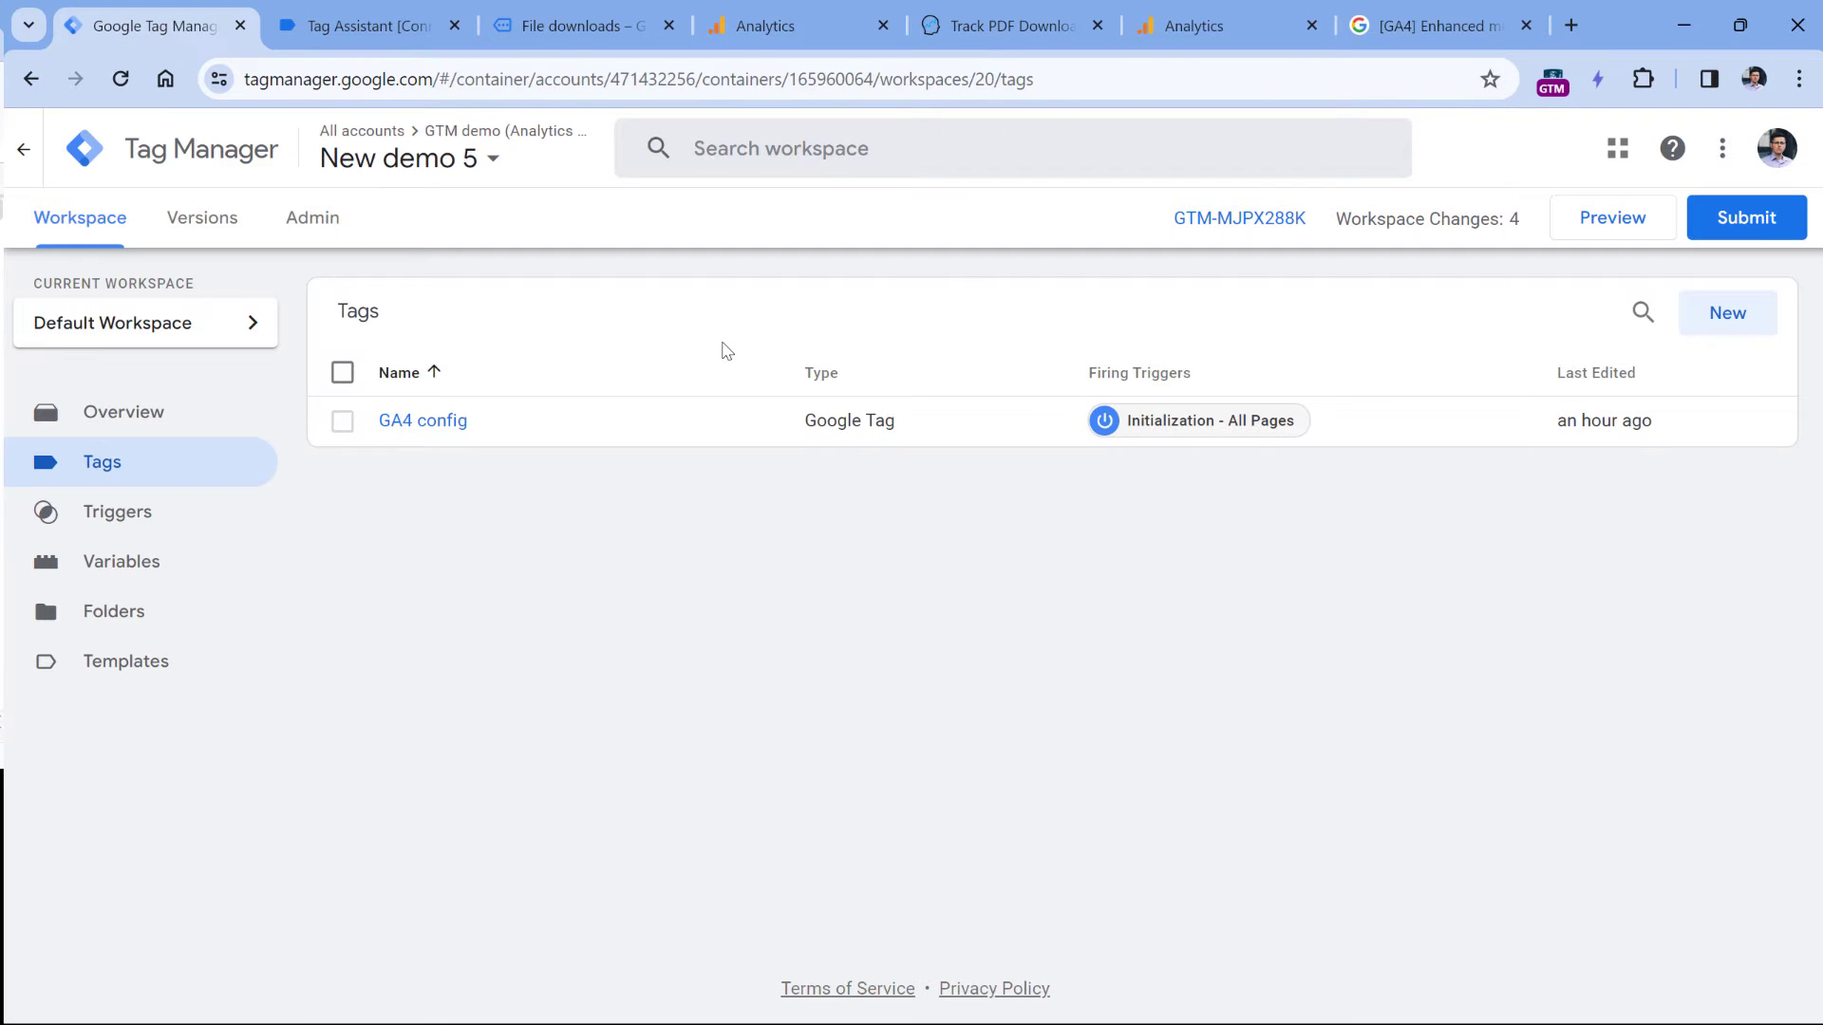
pyautogui.click(119, 523)
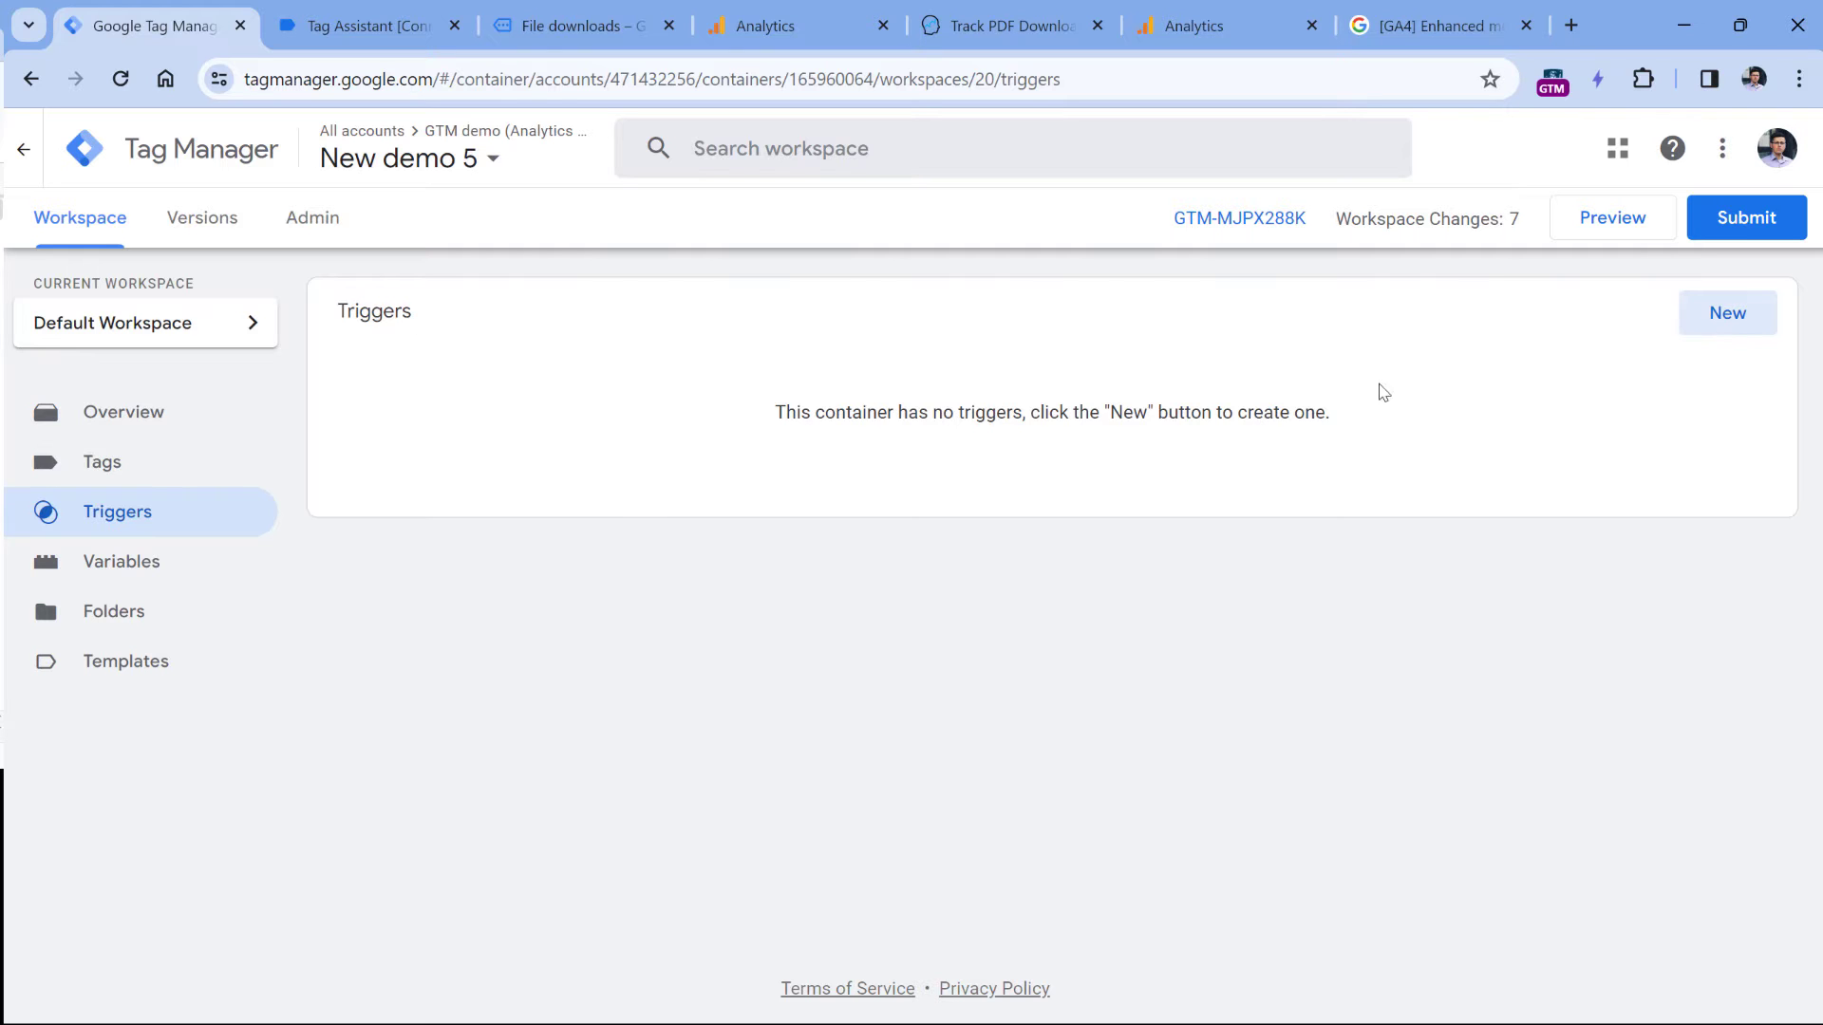
pyautogui.click(1725, 318)
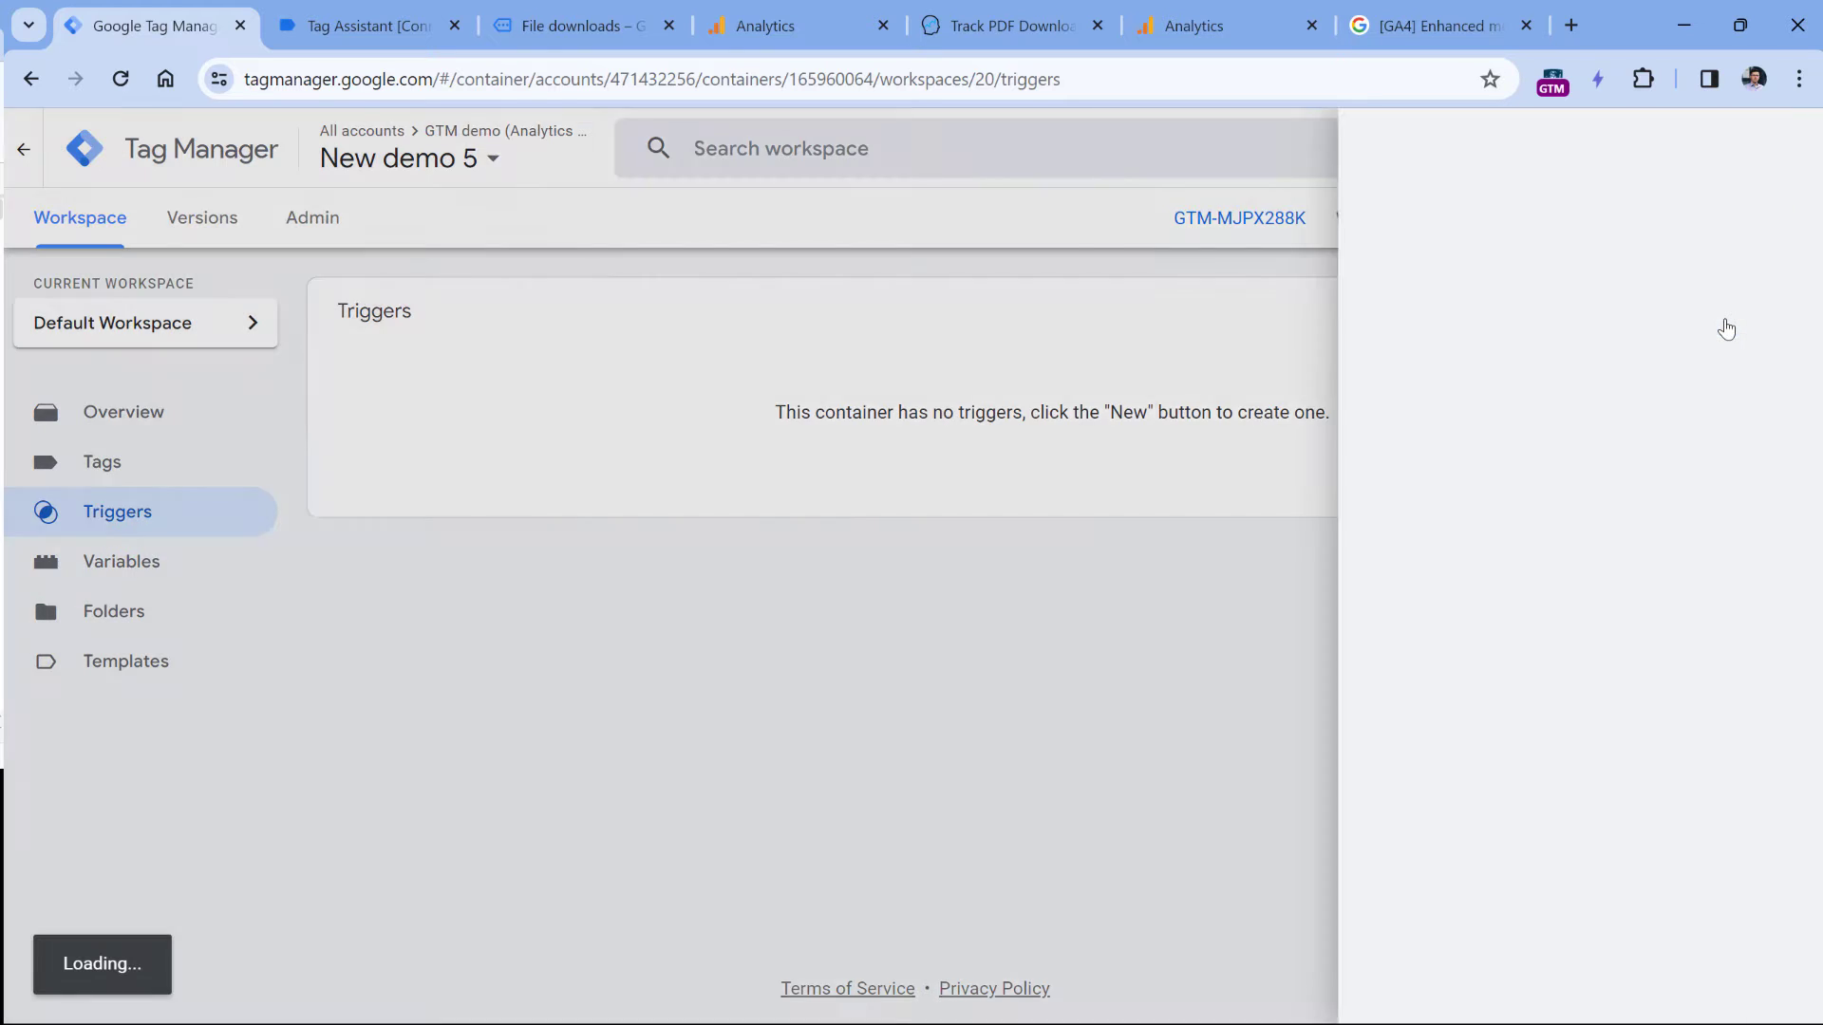
pyautogui.click(685, 399)
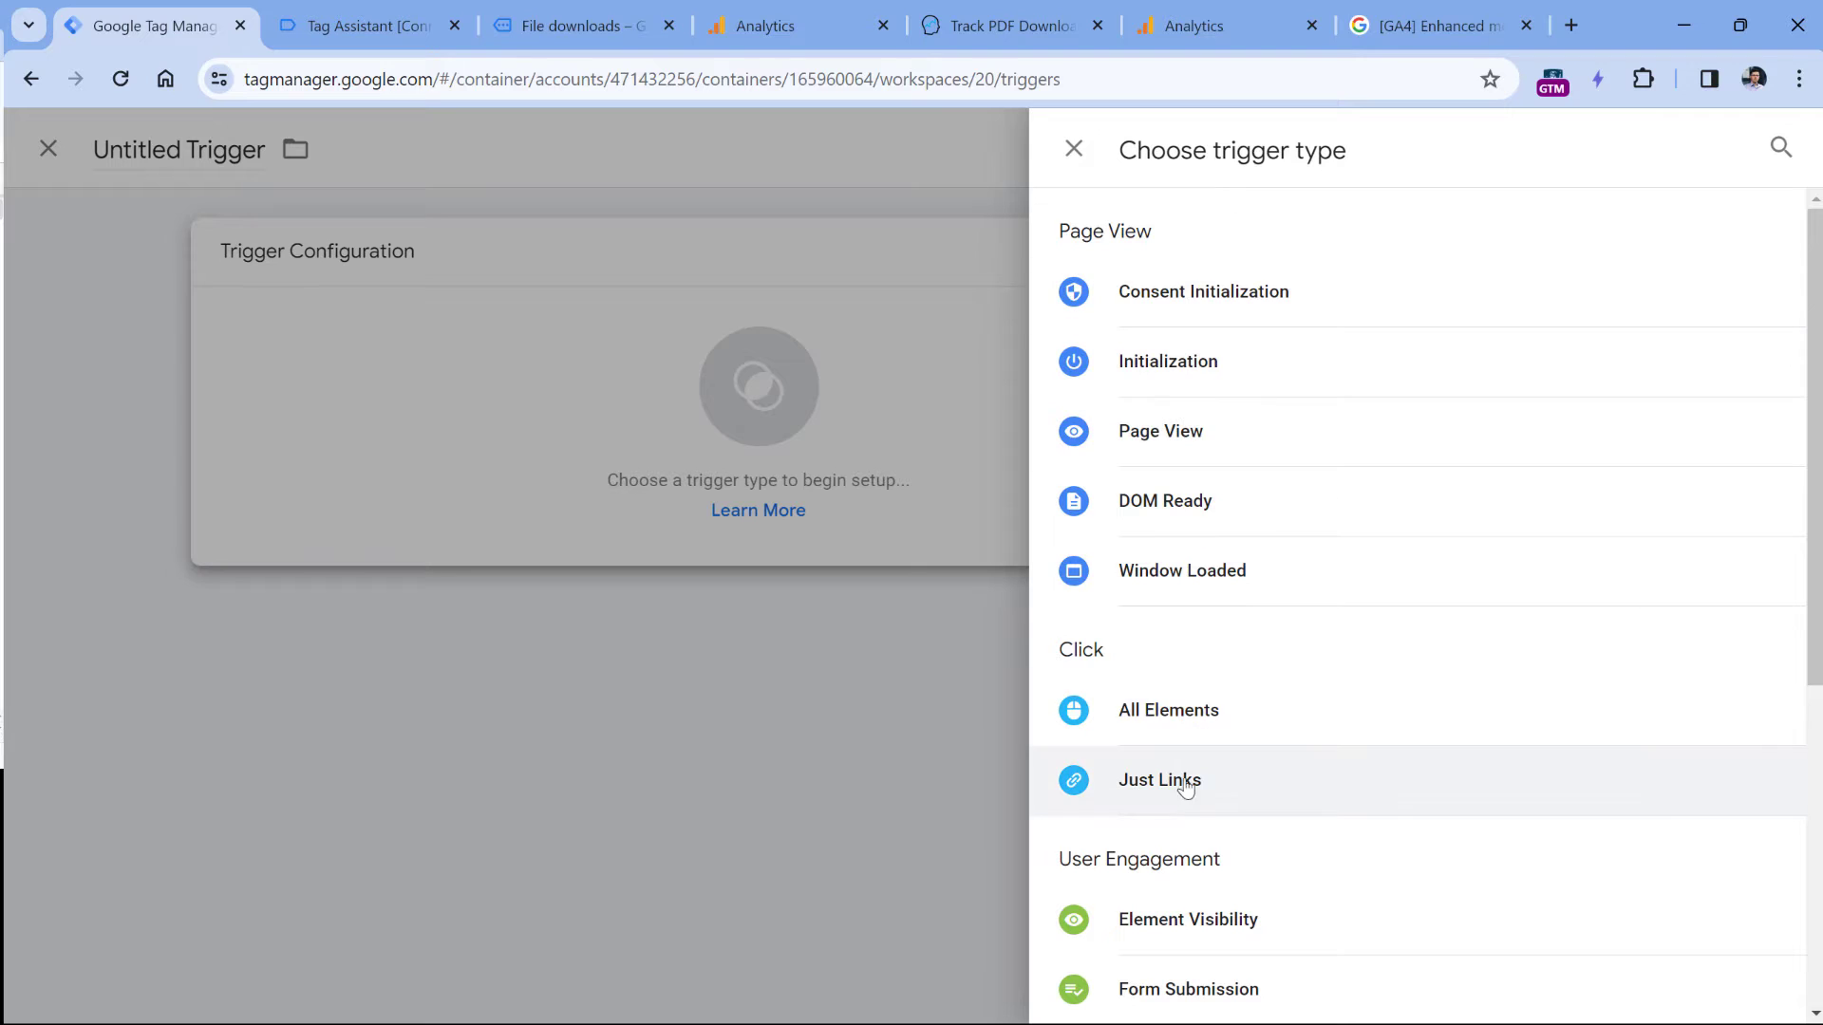
pyautogui.click(1182, 781)
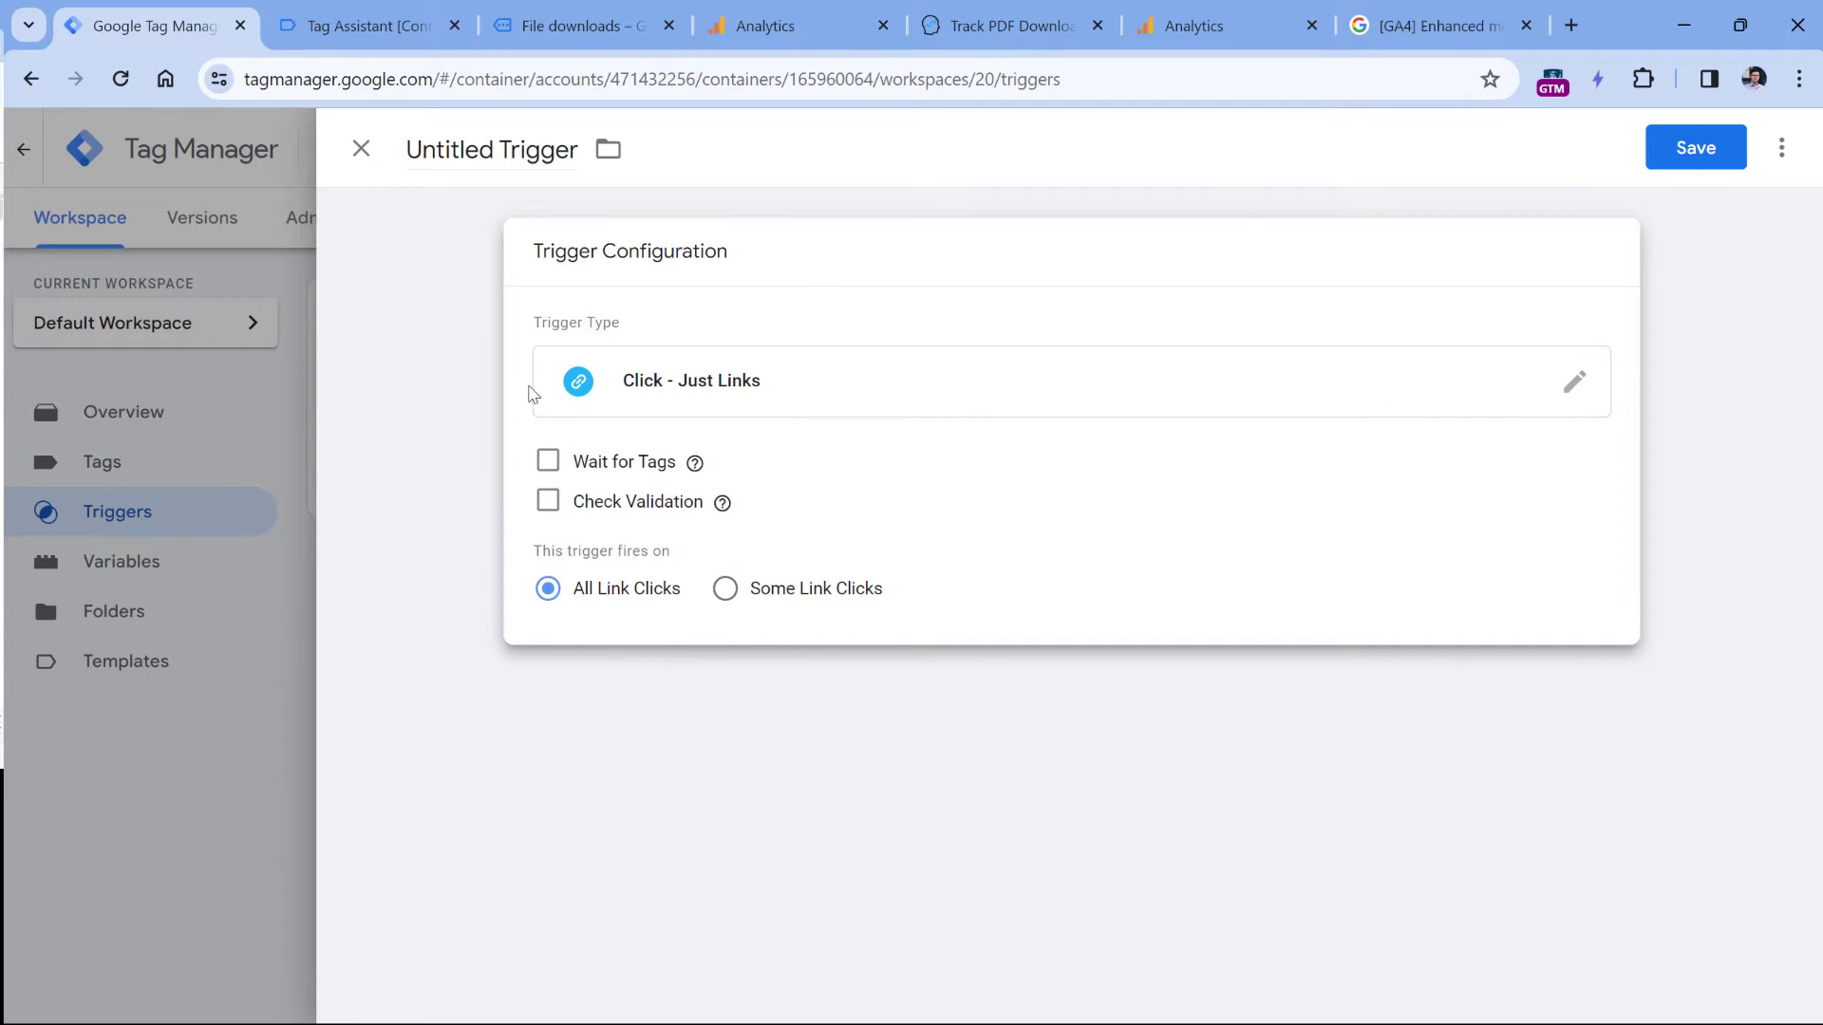
pyautogui.click(483, 142)
pyautogui.write('All link clicks')
pyautogui.click(1728, 150)
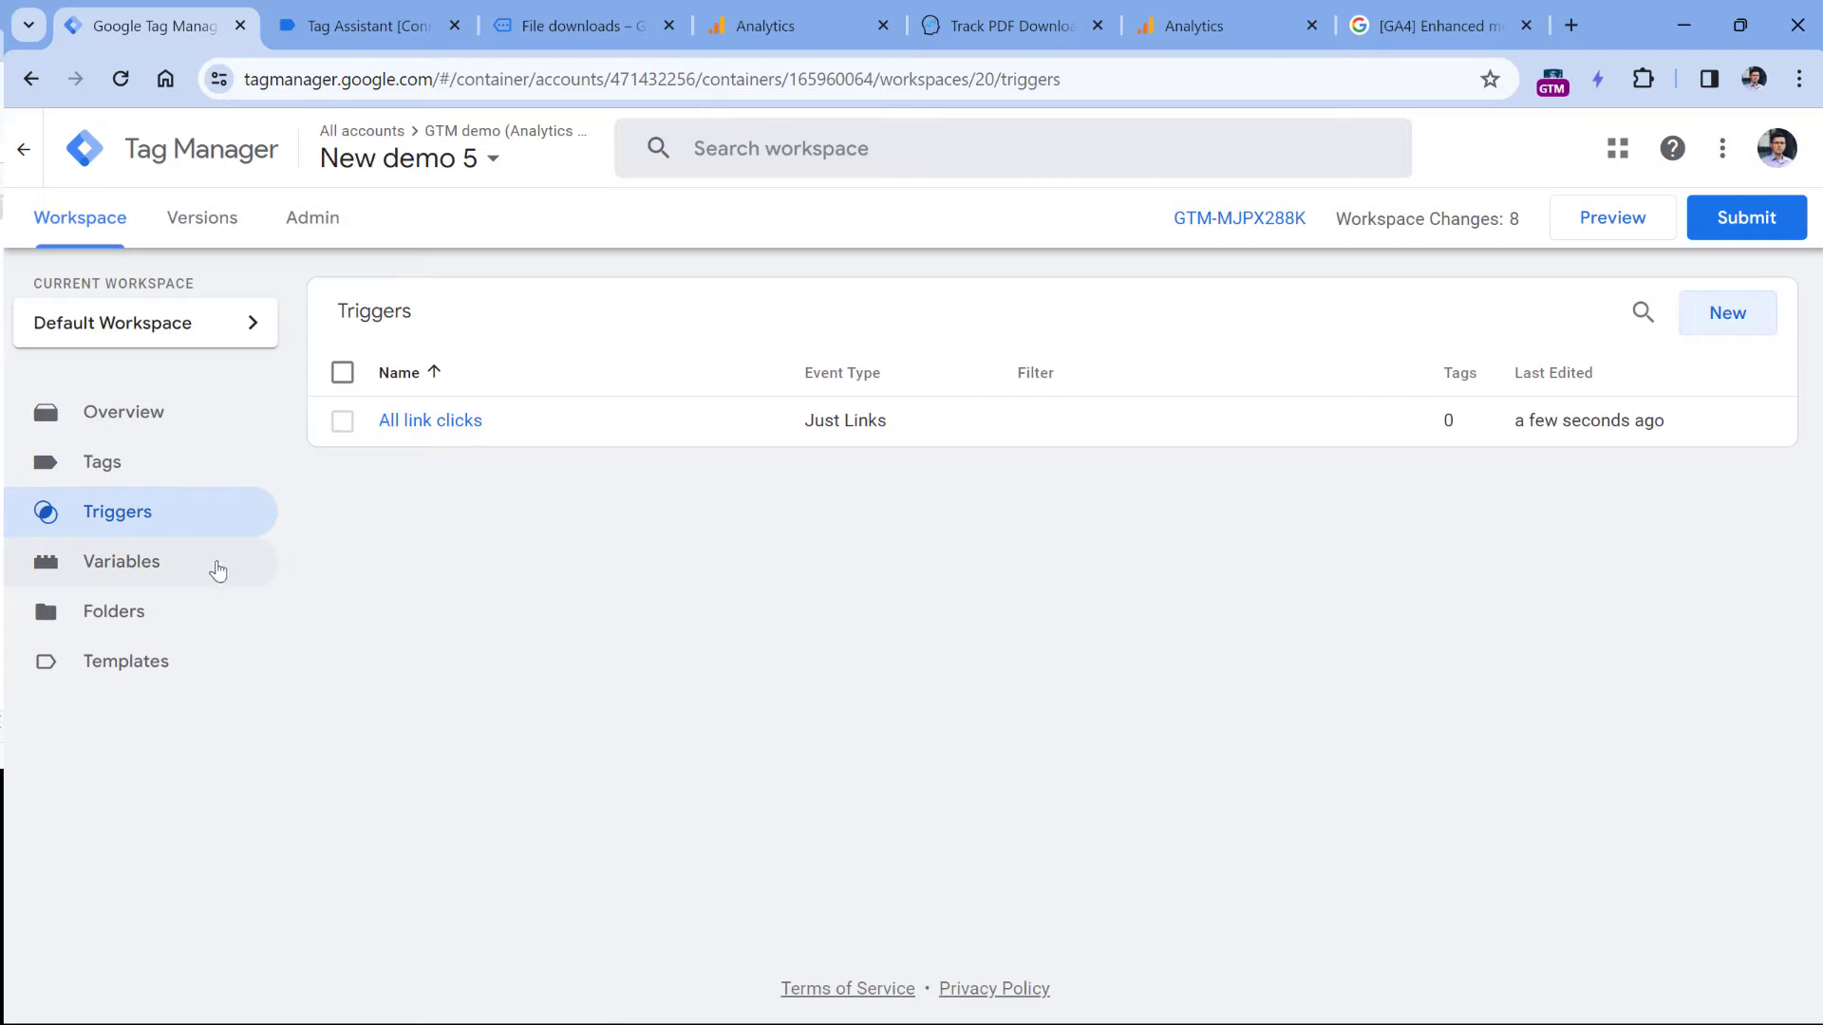
# Check in the built-in variables configuration that all click variables are enabled
pyautogui.click(172, 570)
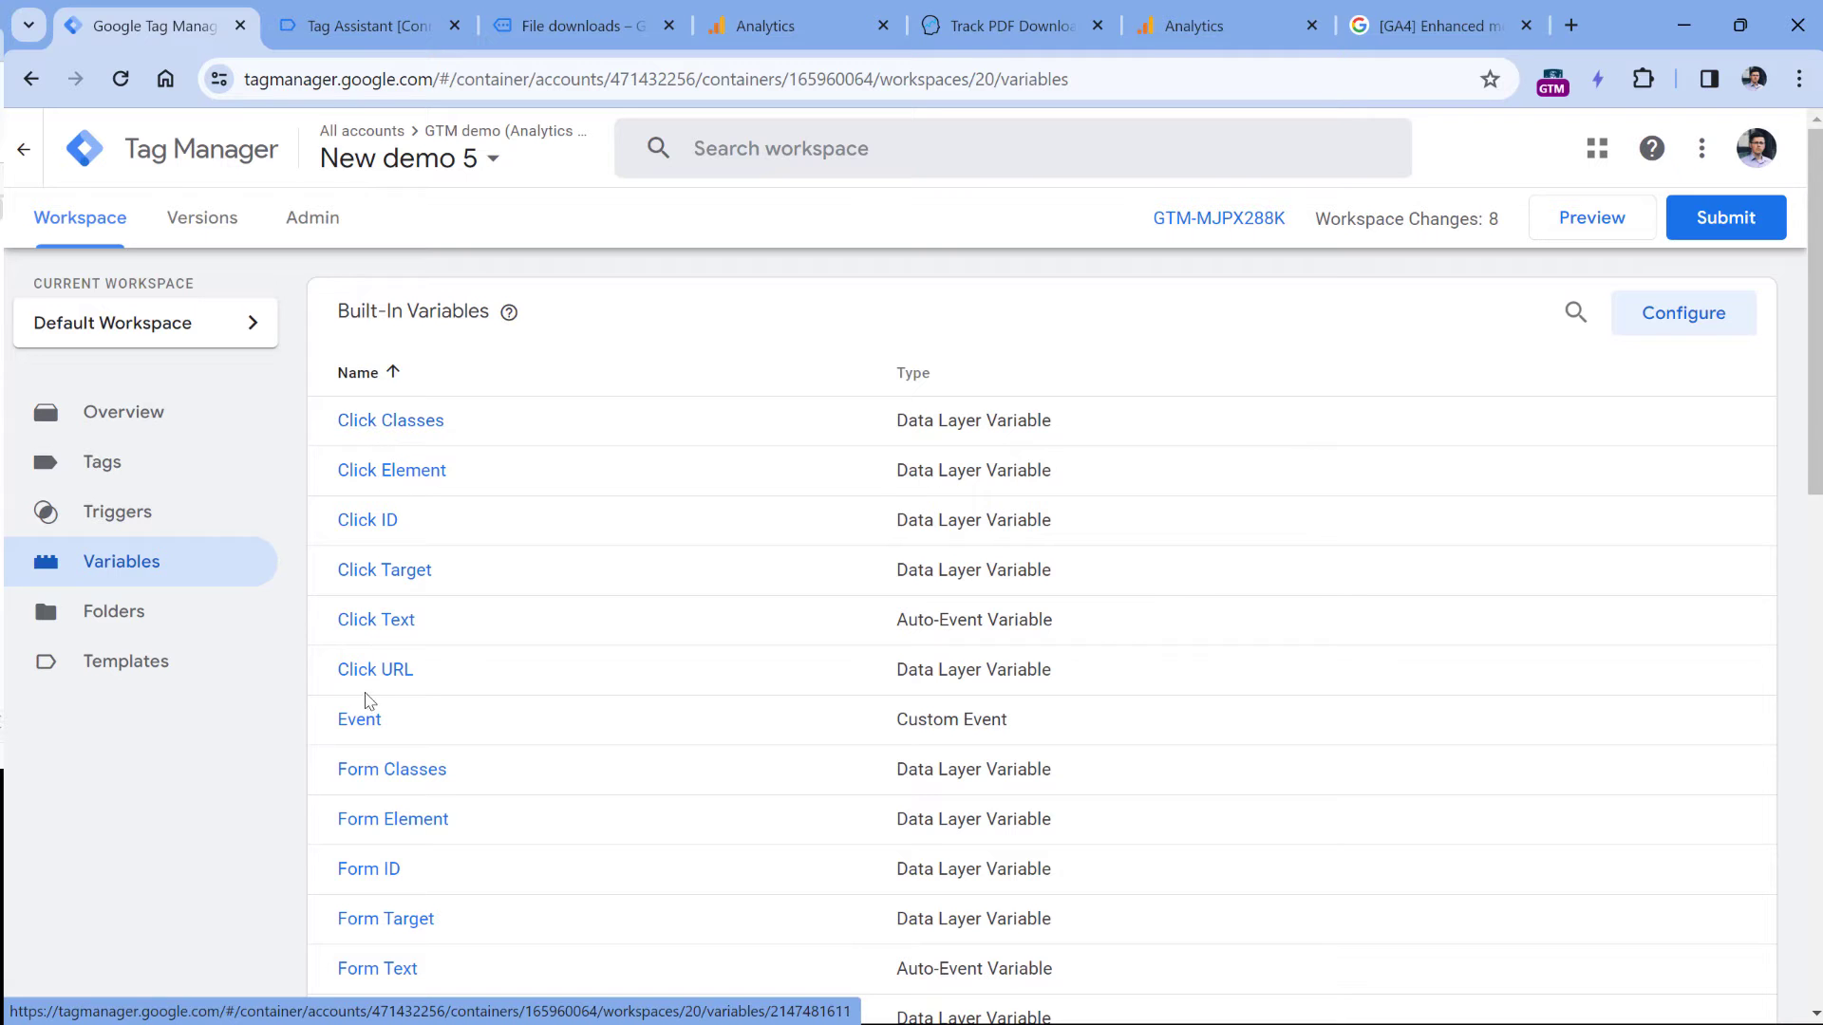
pyautogui.click(1683, 314)
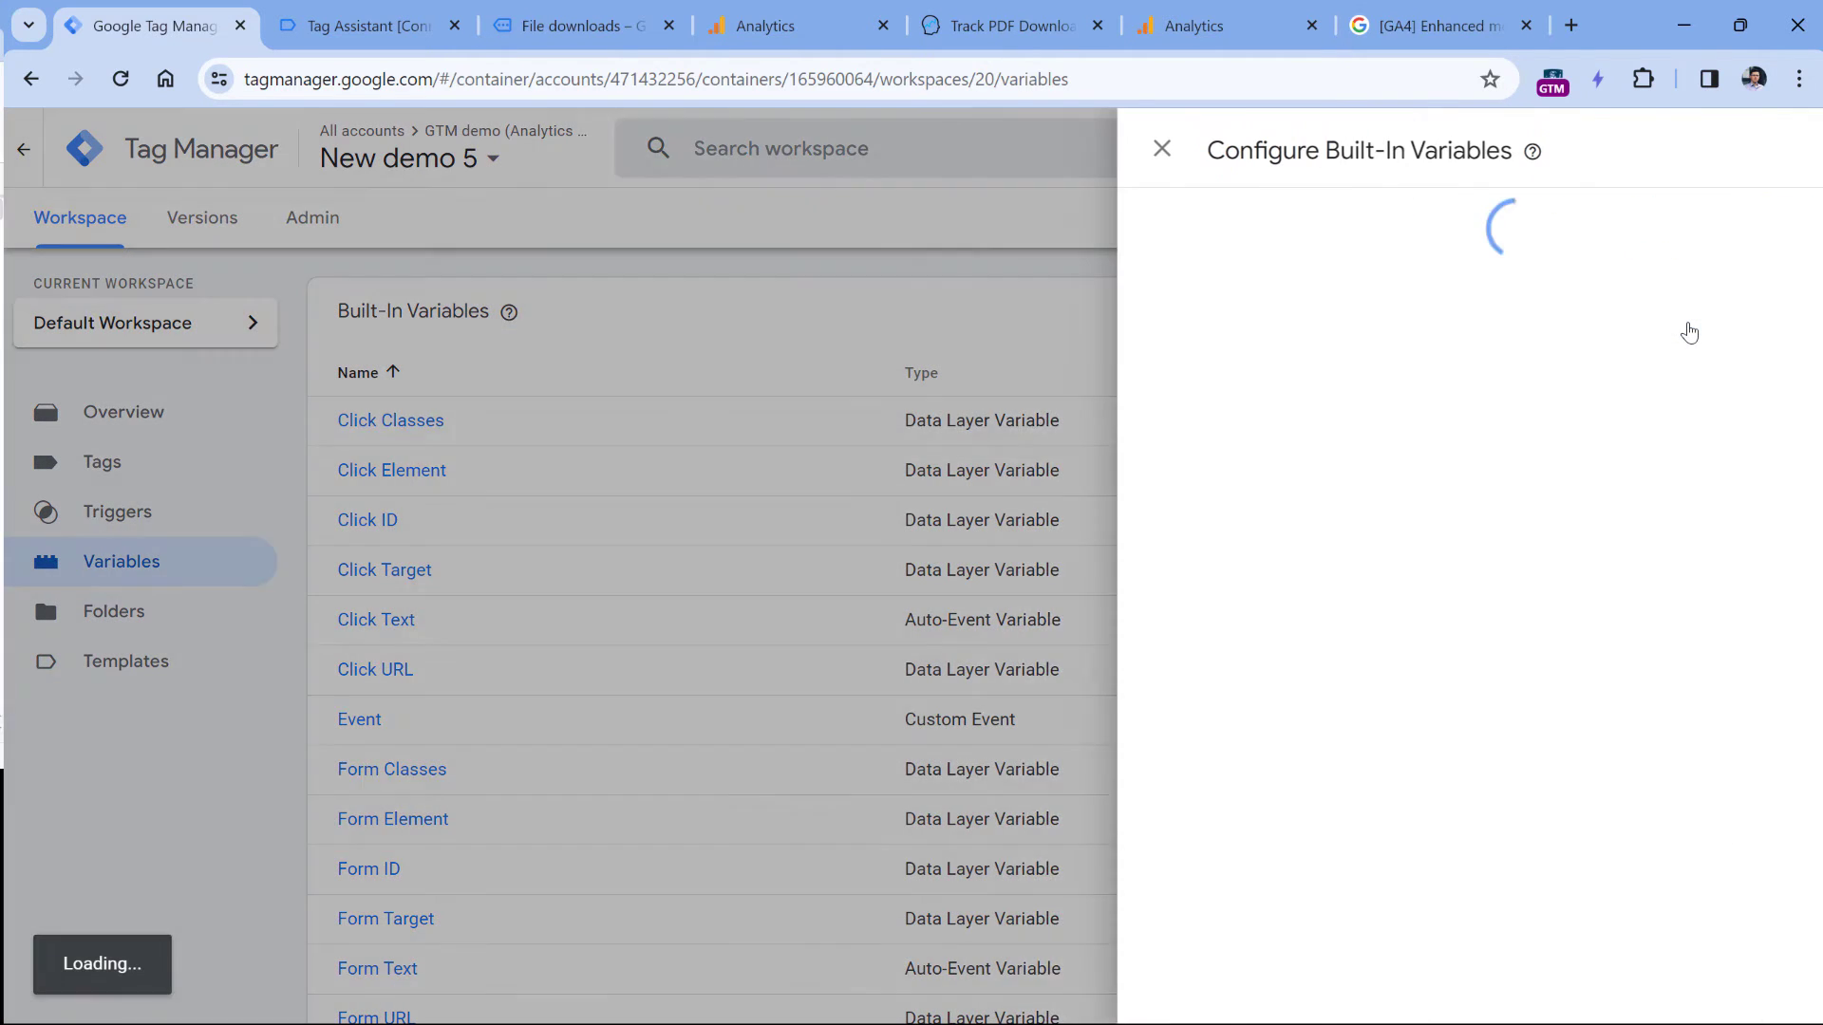
pyautogui.scroll(-5, 1273, 358)
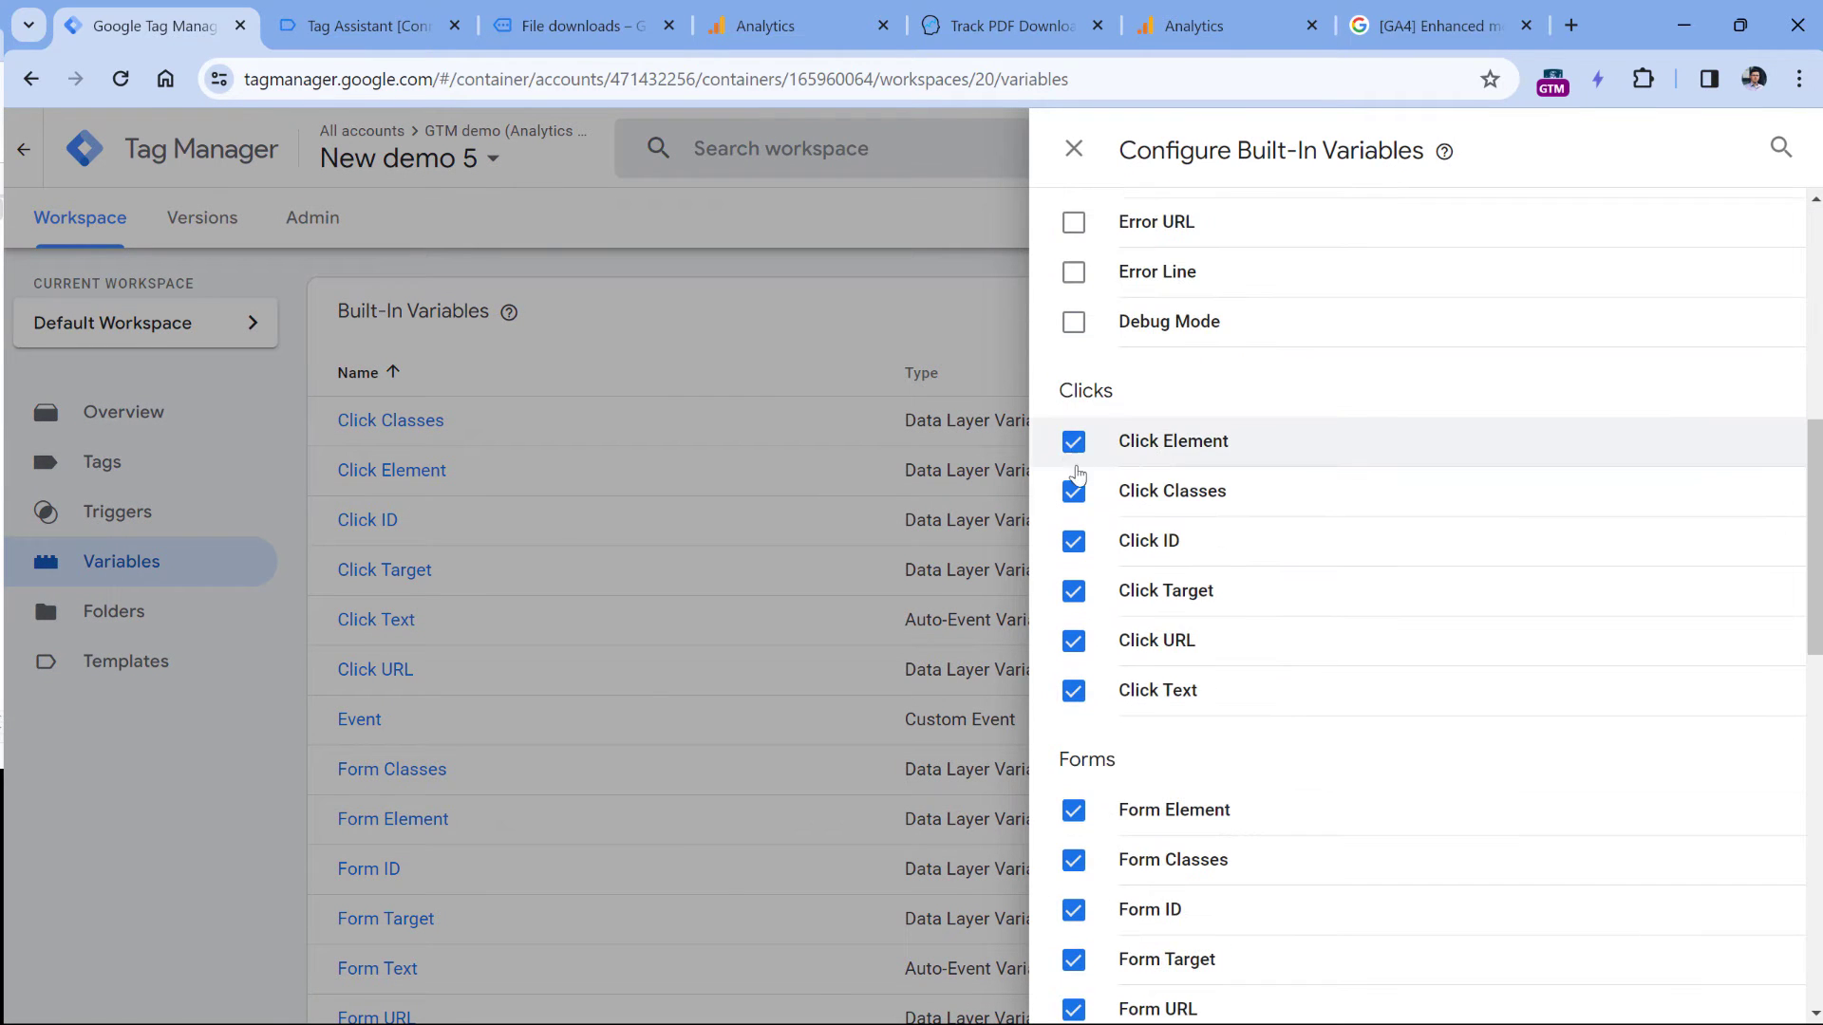
pyautogui.click(1073, 149)
# Start preview mode for the container and test the PDF download link on the demo site's File downloads page
pyautogui.click(1627, 216)
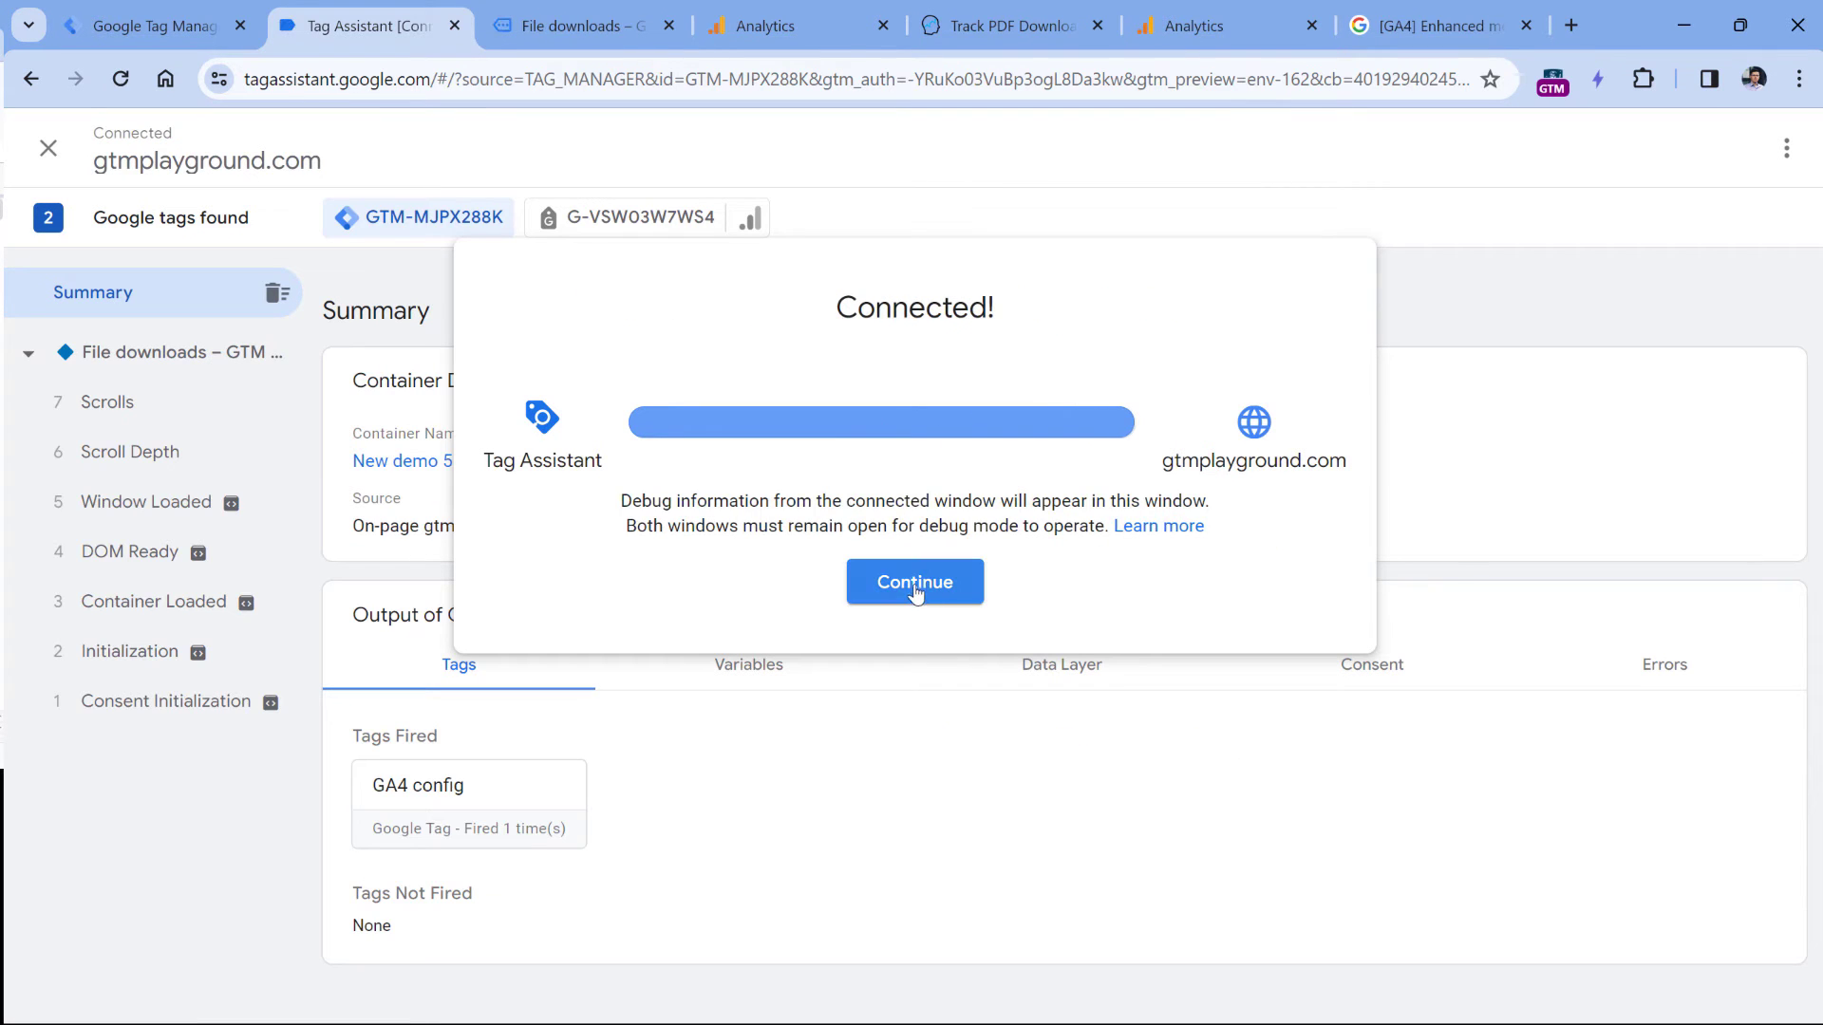
pyautogui.click(916, 583)
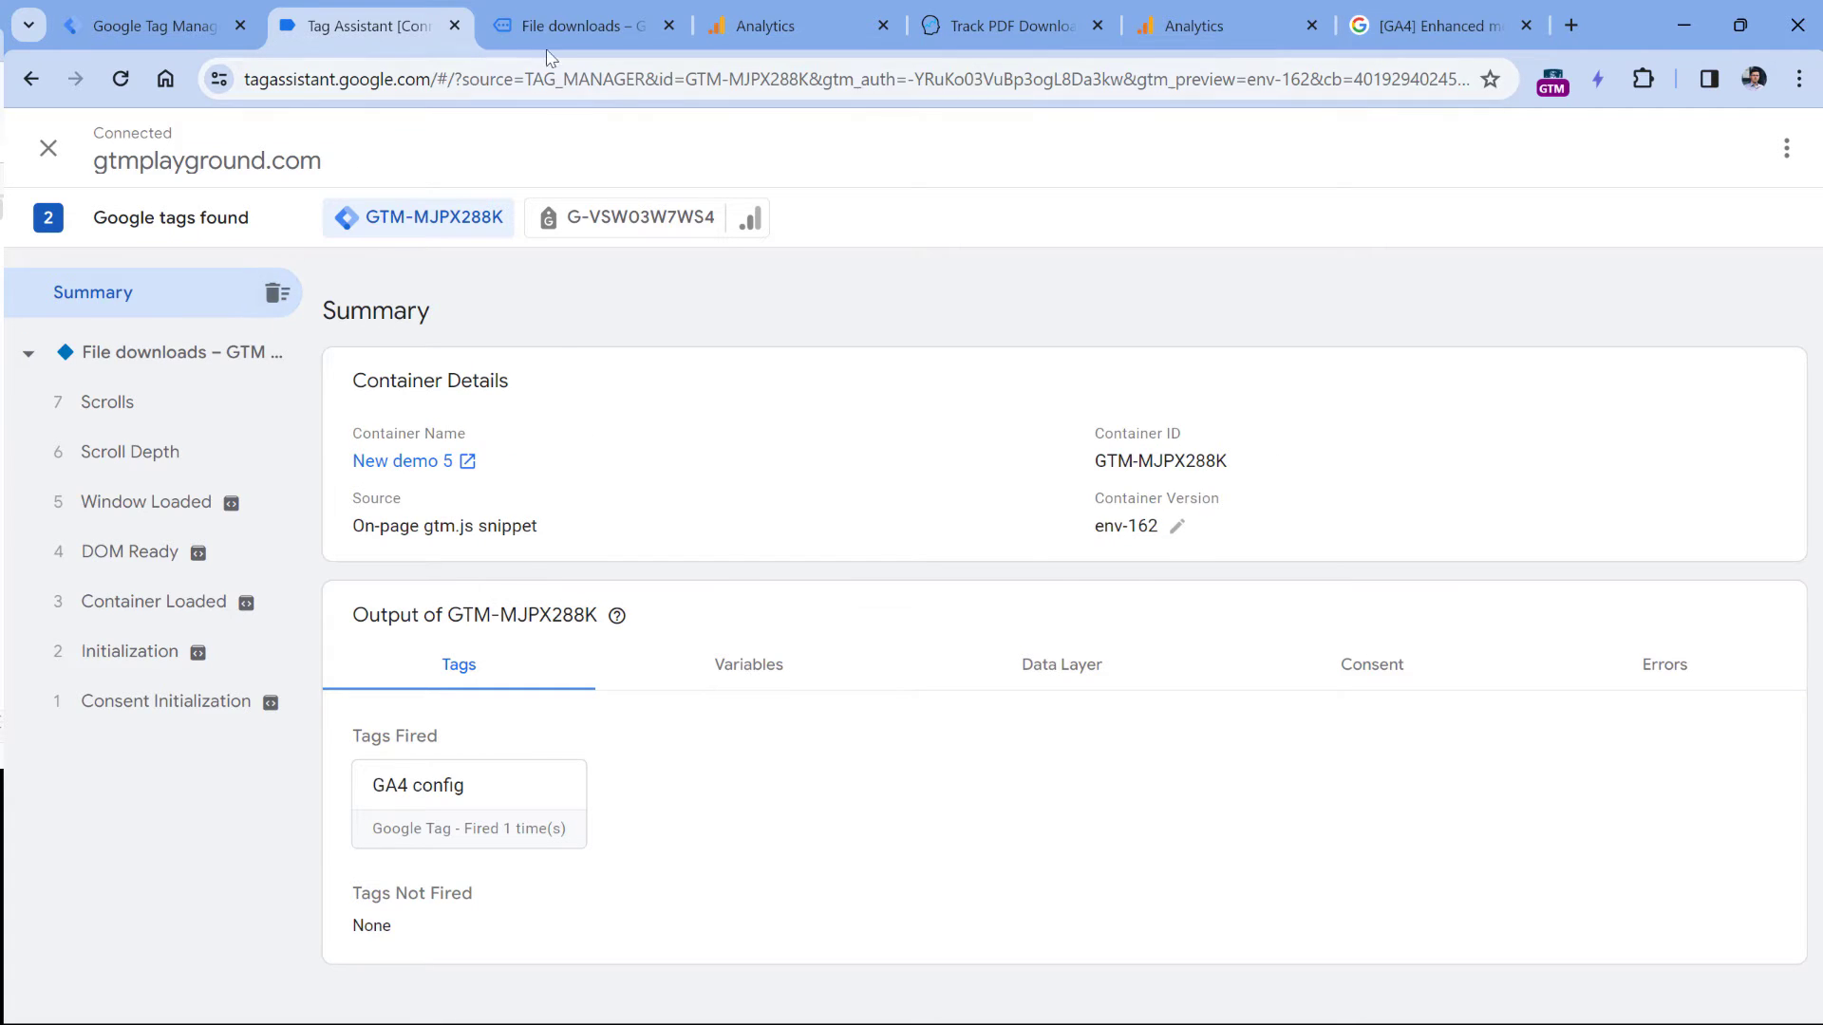
pyautogui.click(570, 25)
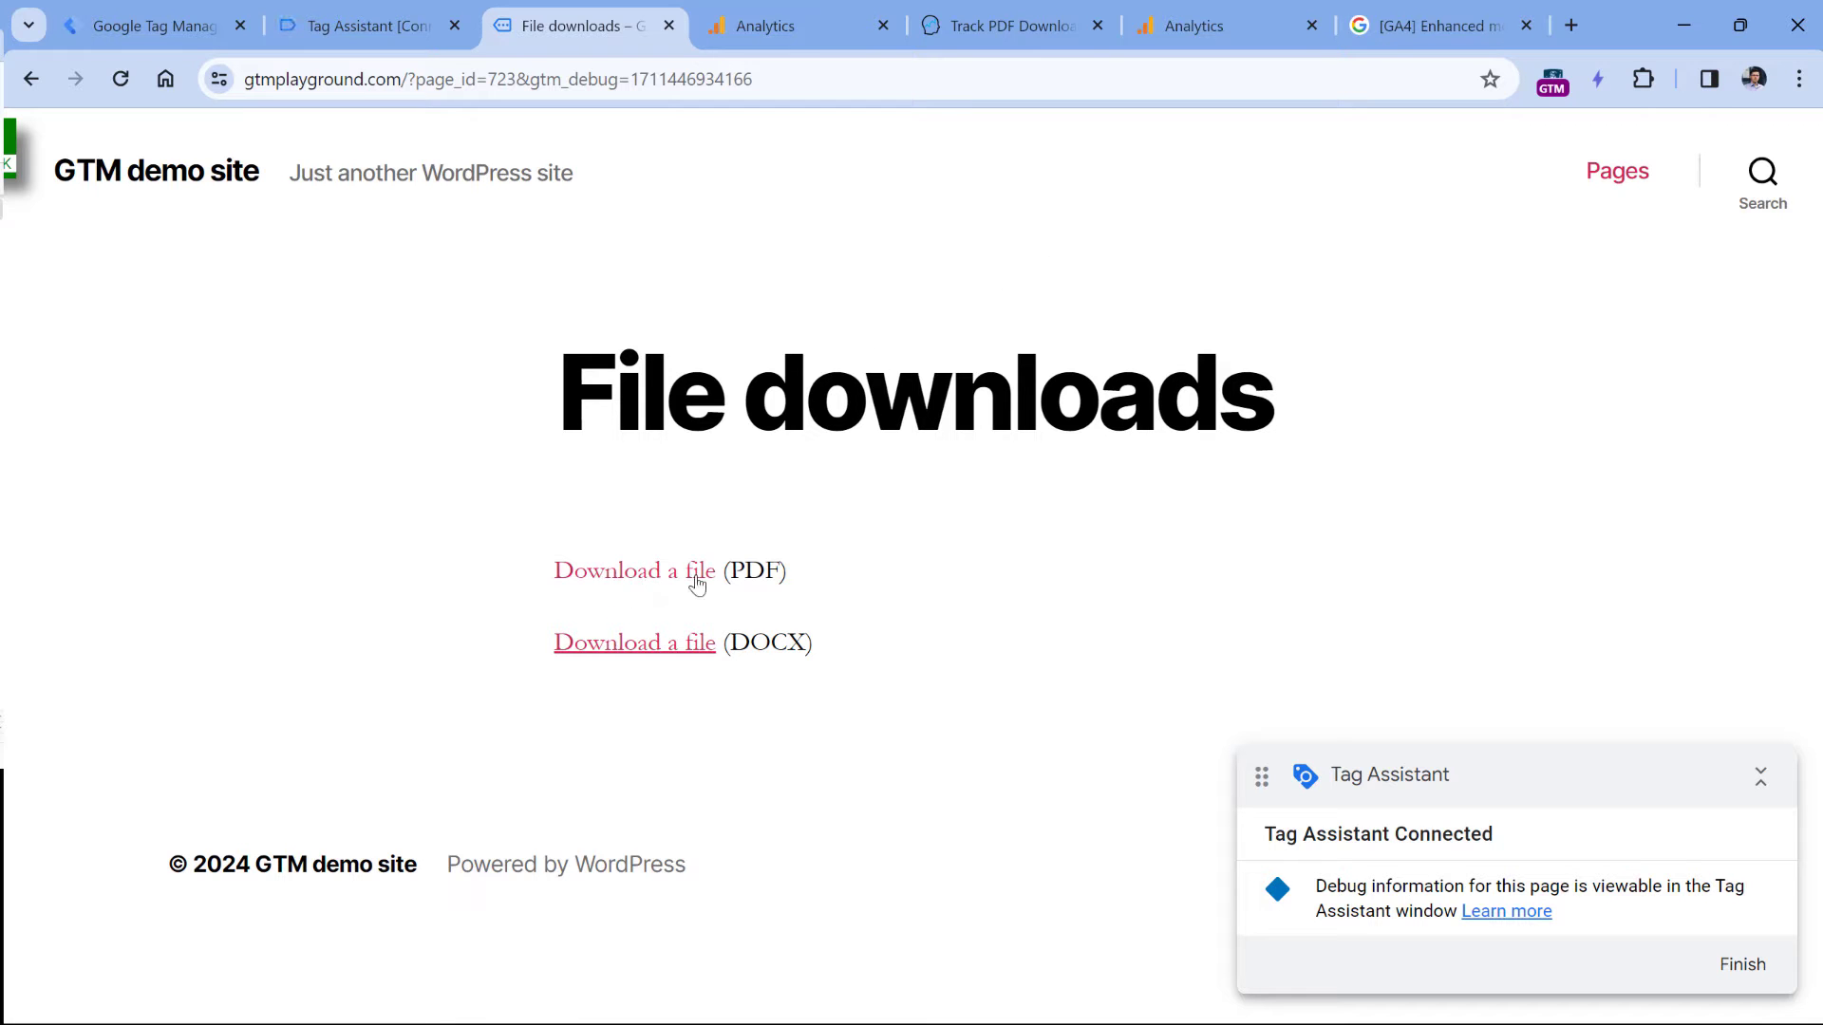
pyautogui.click(615, 574)
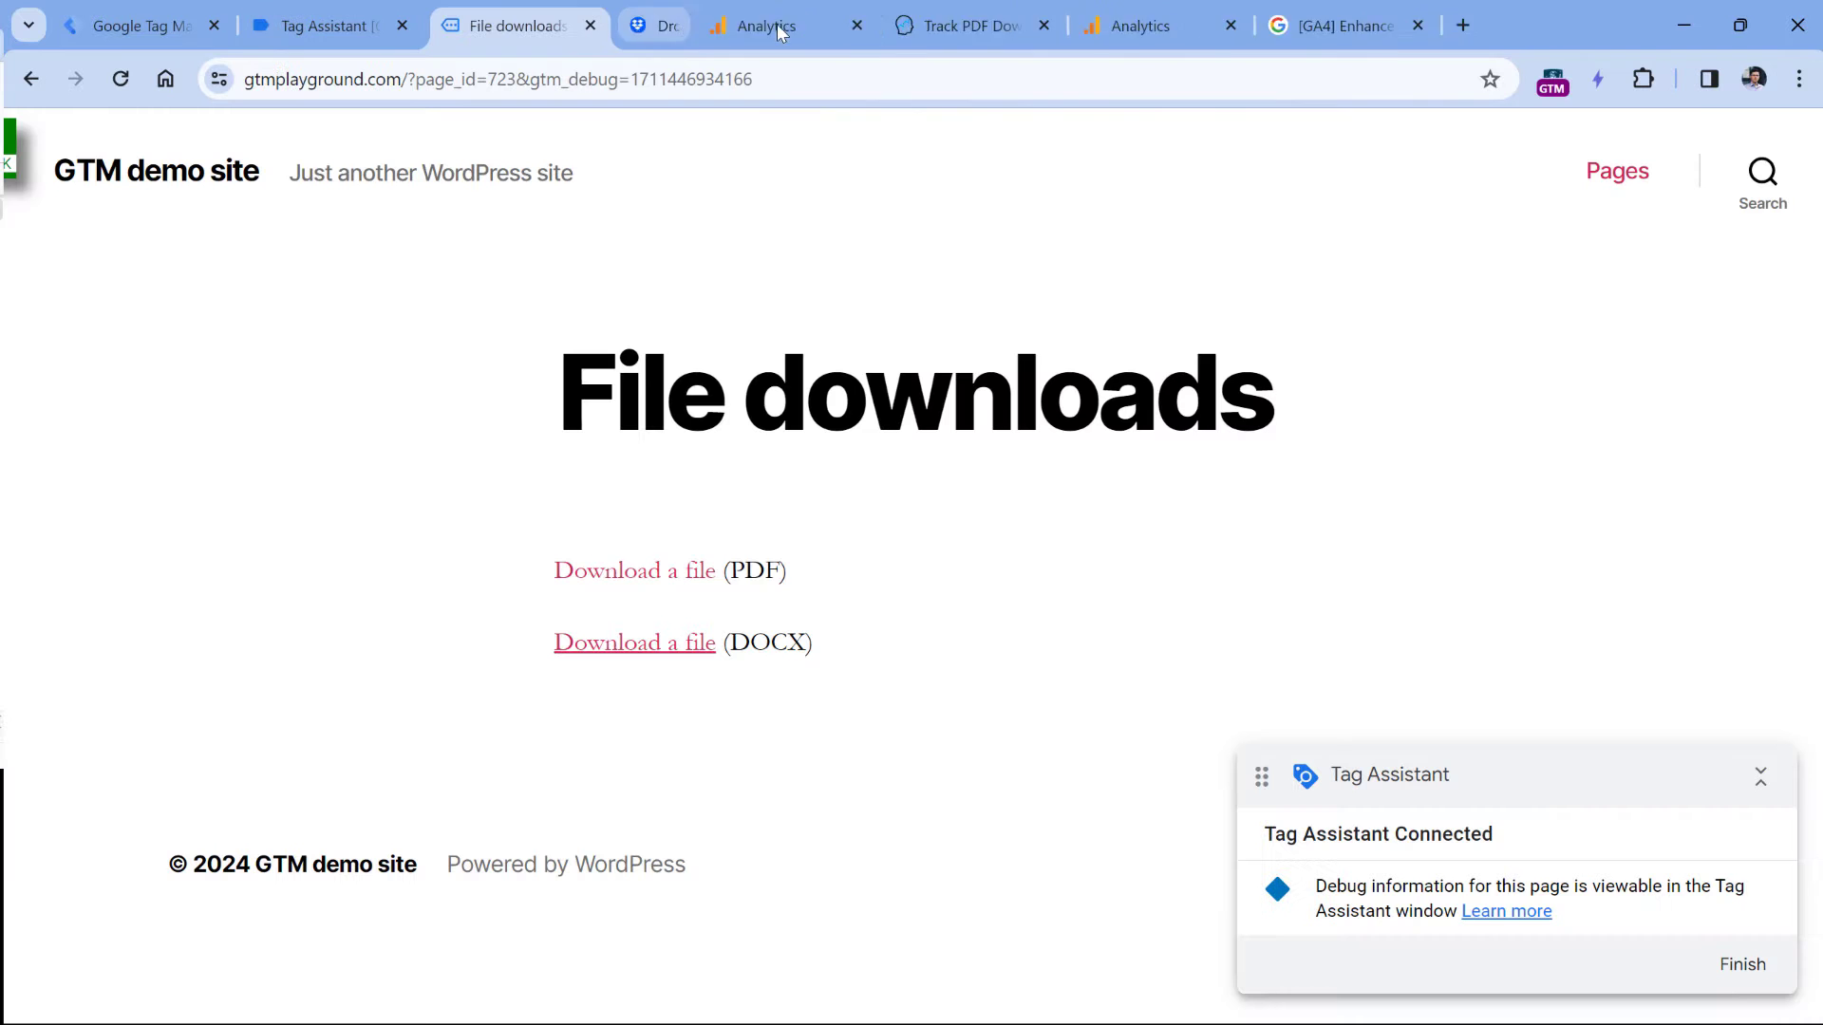
# In Tag Assistant, examine the Link Click event's API call and variables, particularly the Click URL value
pyautogui.click(361, 25)
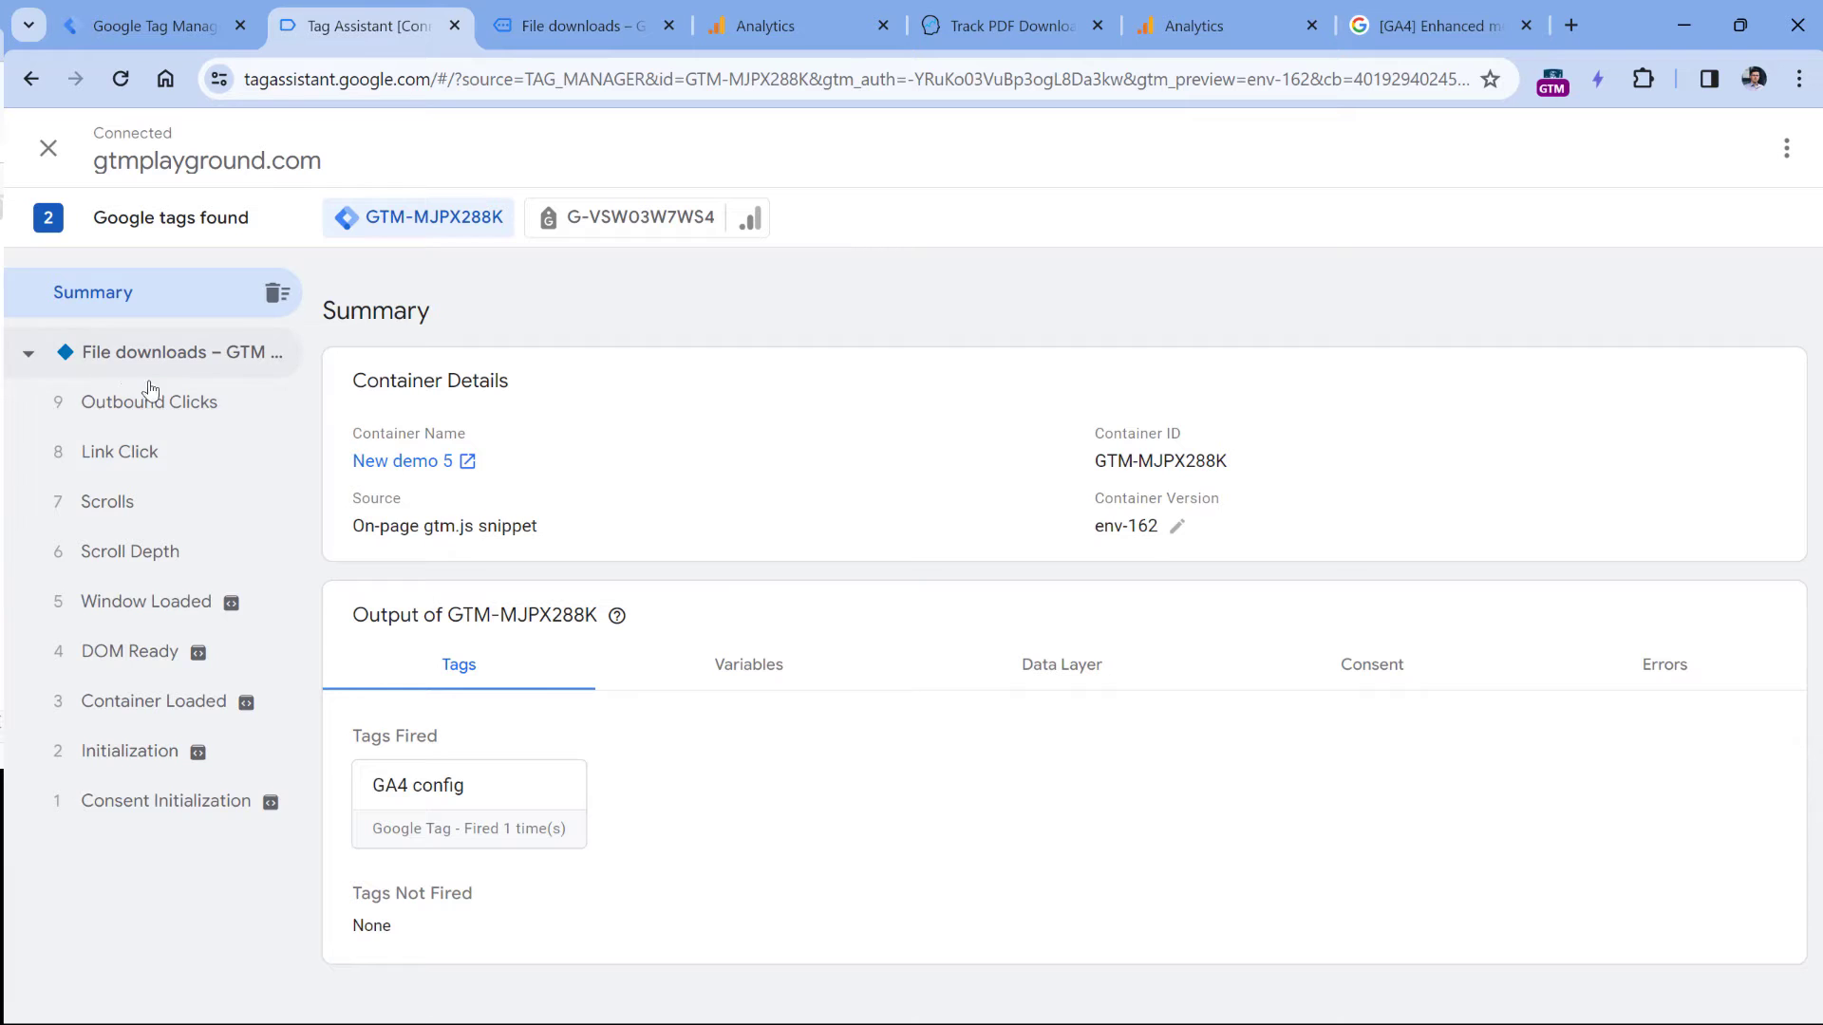
pyautogui.click(154, 456)
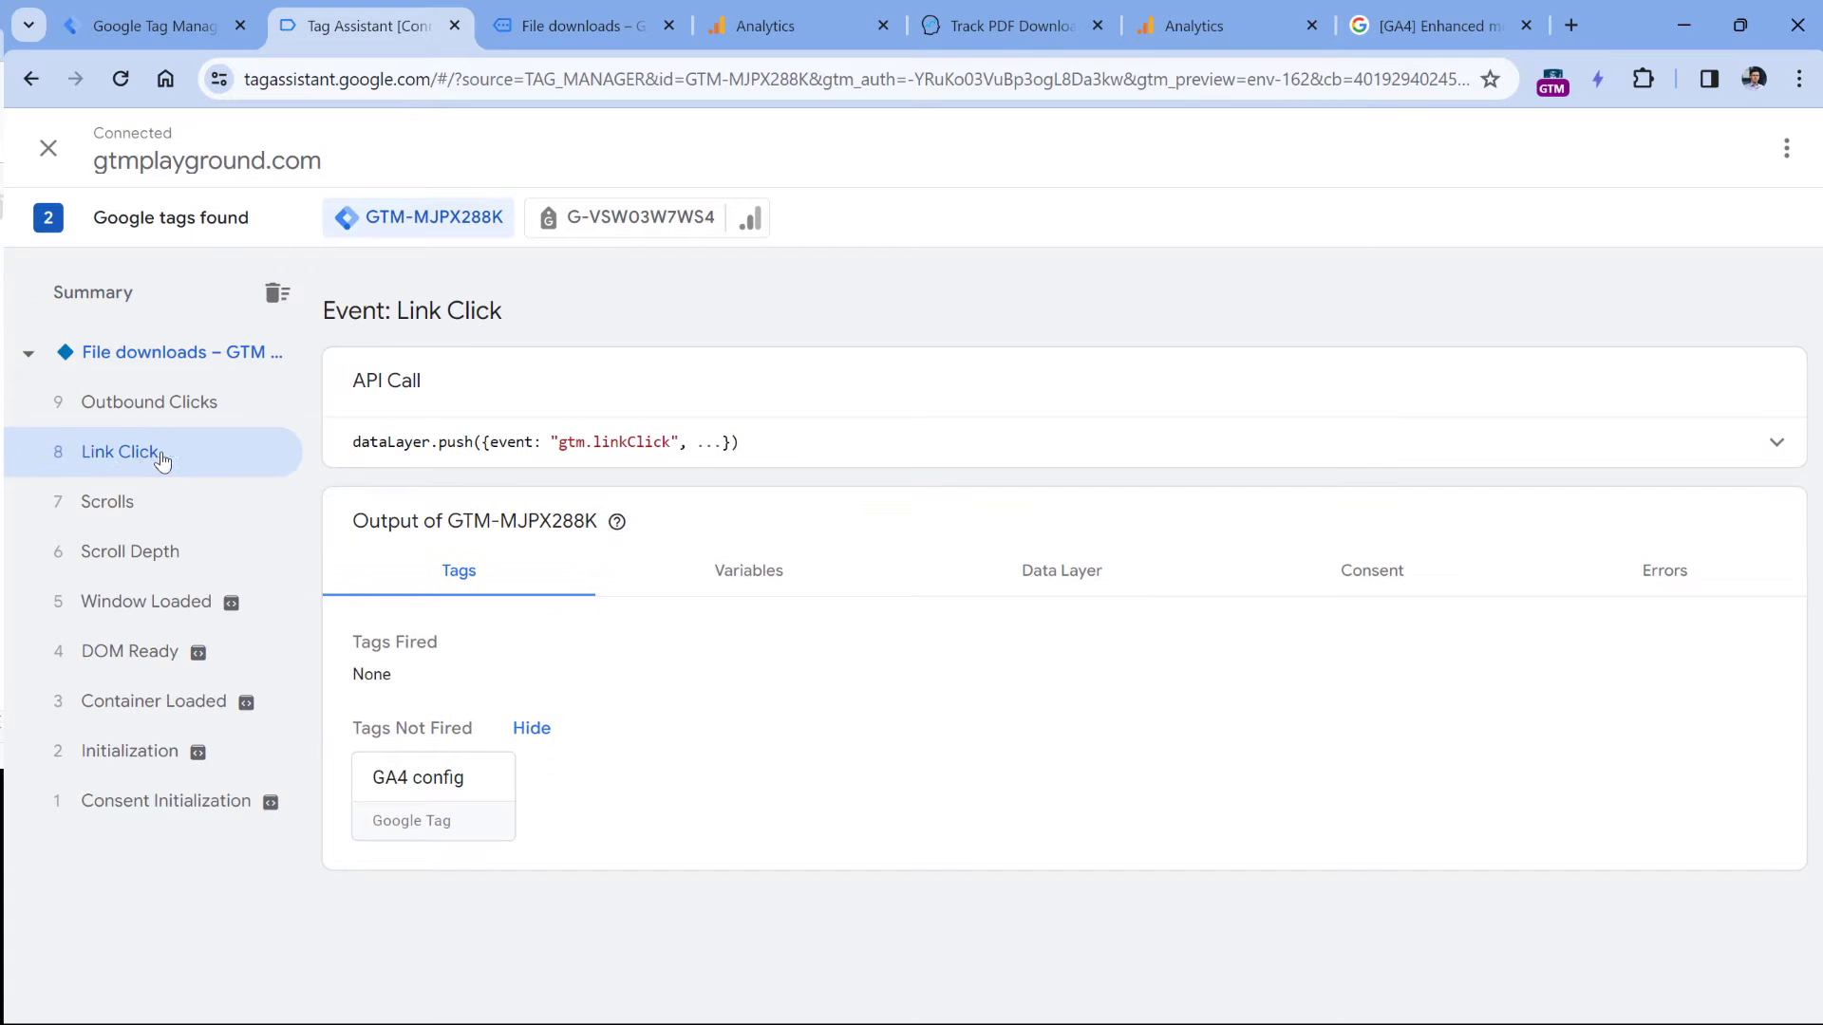
pyautogui.click(782, 422)
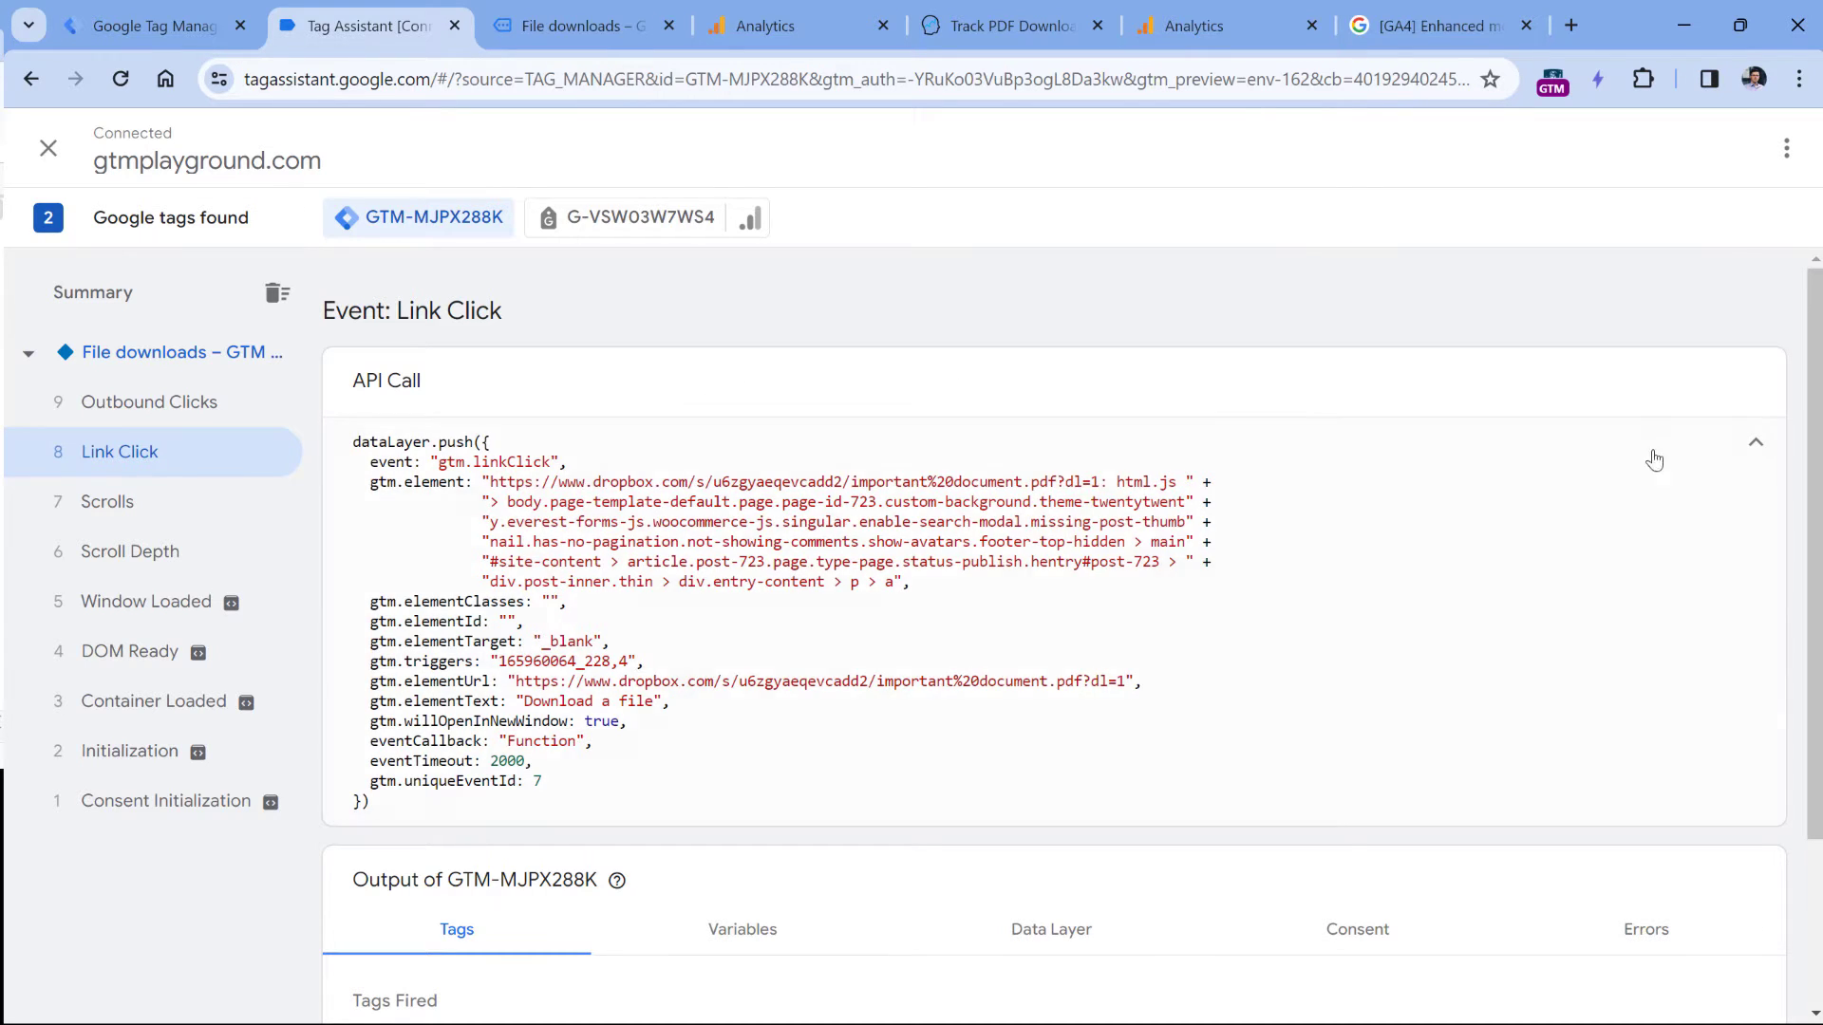
pyautogui.click(1755, 443)
pyautogui.click(758, 572)
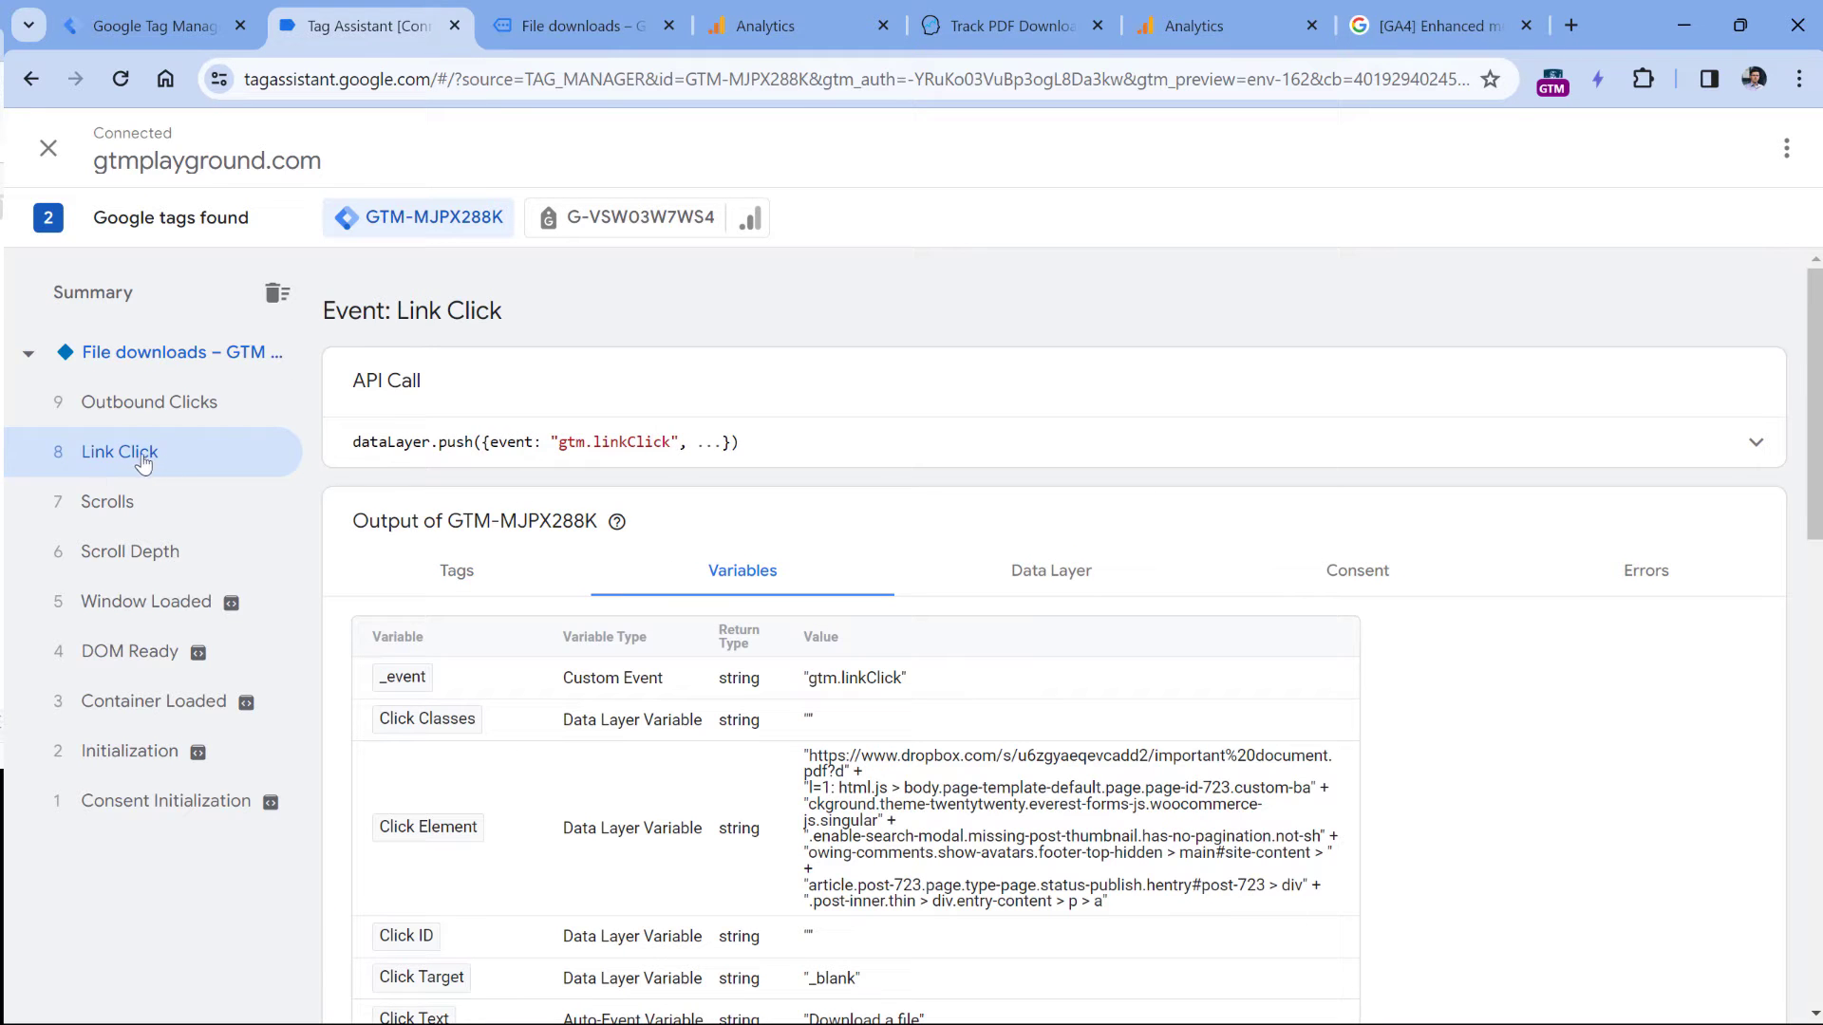
pyautogui.scroll(-2, 883, 622)
pyautogui.scroll(-1, 881, 622)
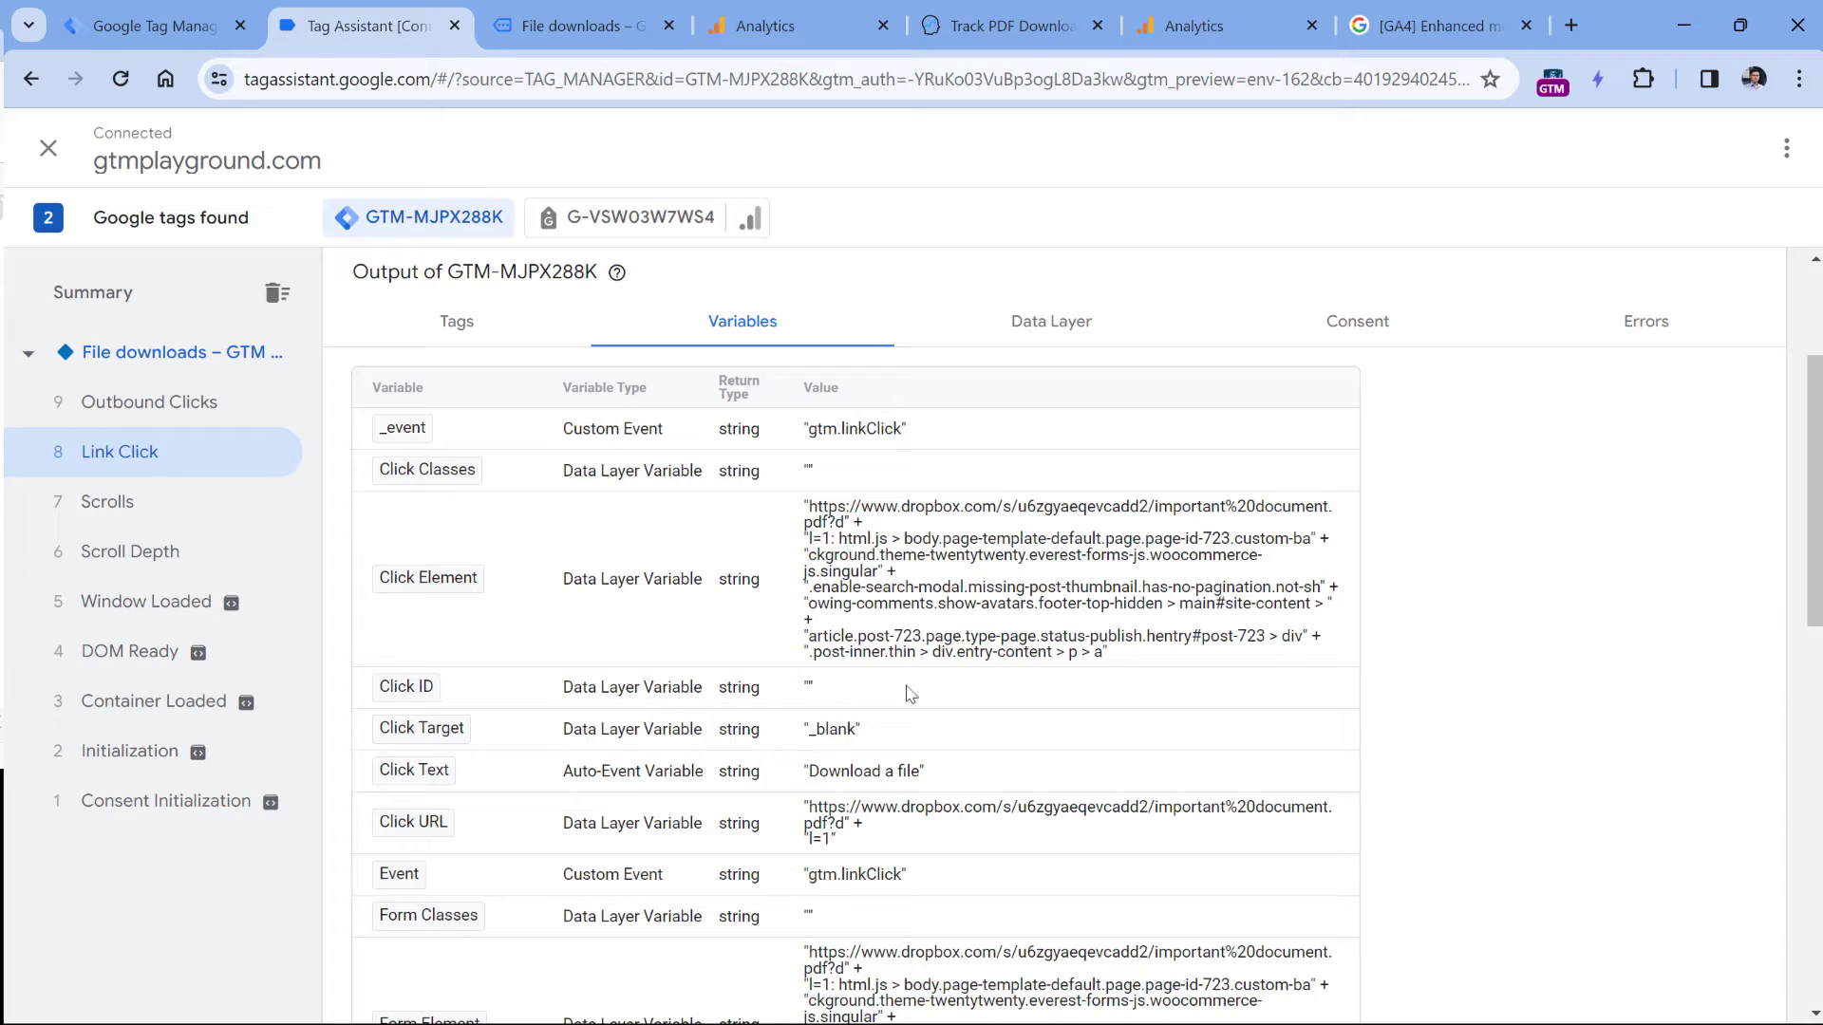
pyautogui.moveTo(804, 824); pyautogui.dragTo(828, 832)
# Return to the Tag Manager workspace and open its list of triggers
pyautogui.click(157, 25)
pyautogui.click(124, 517)
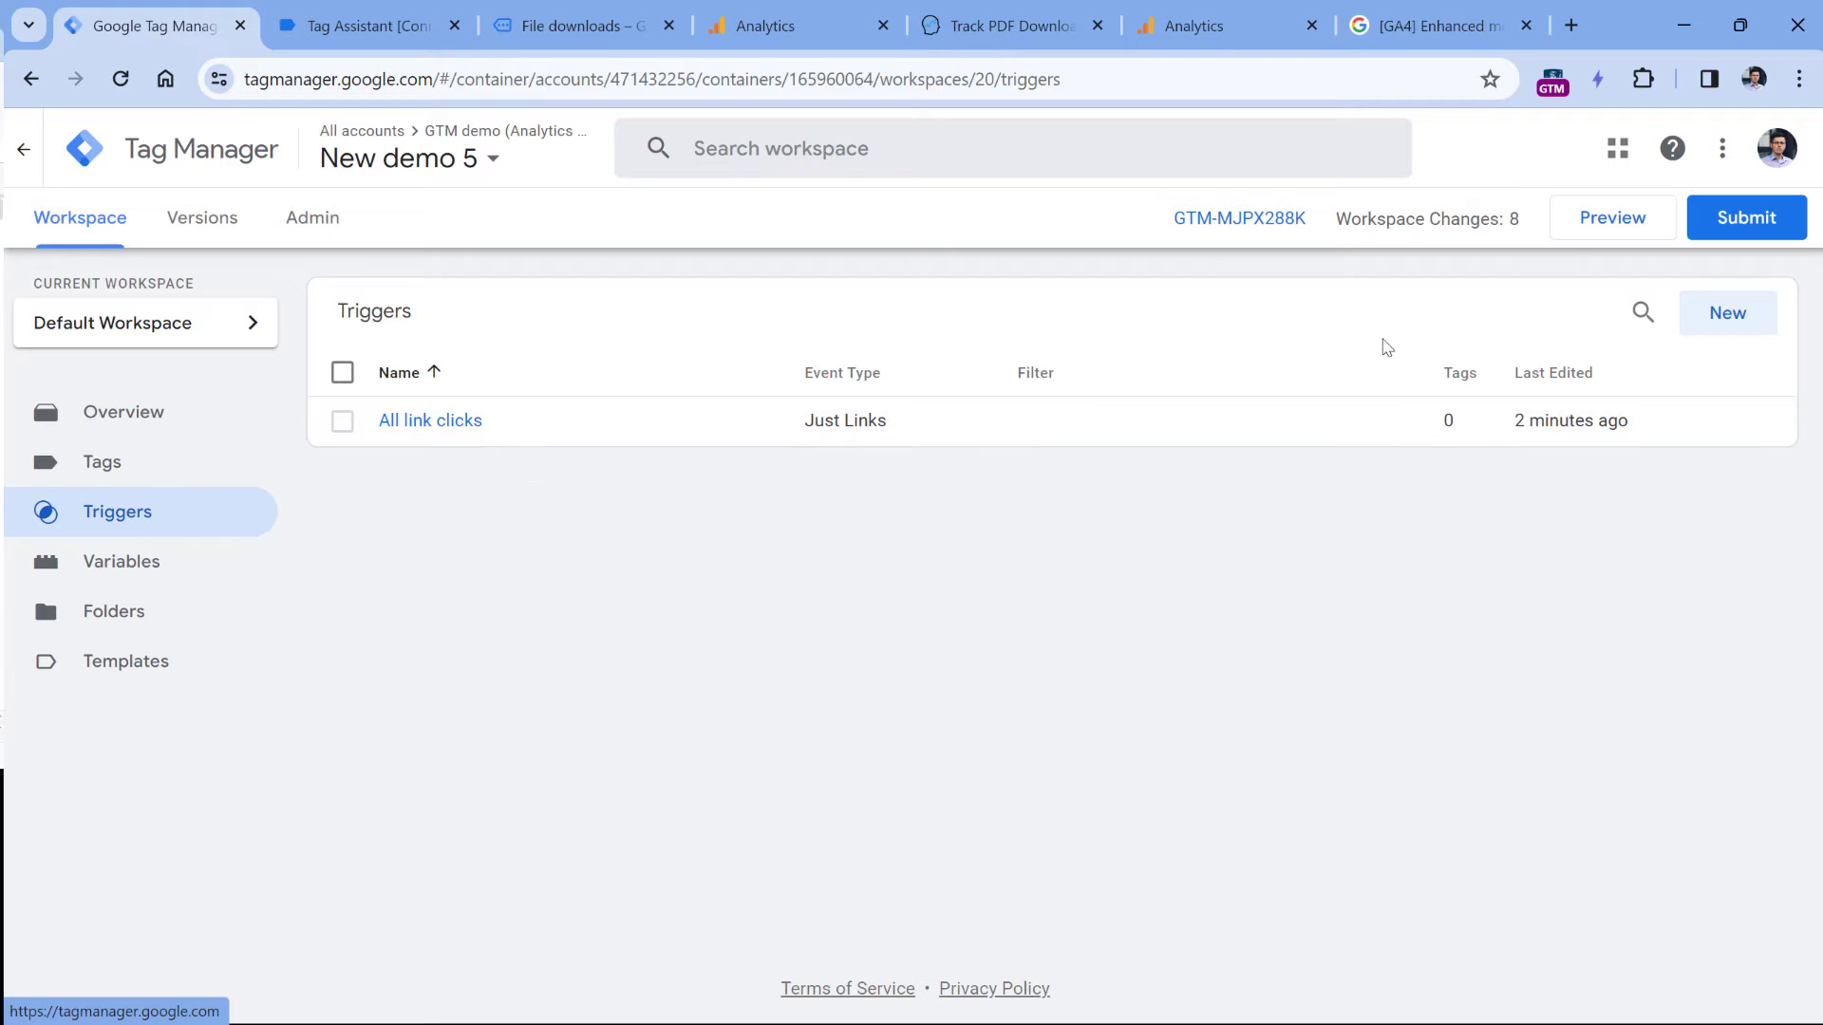
pyautogui.click(1729, 316)
pyautogui.click(759, 387)
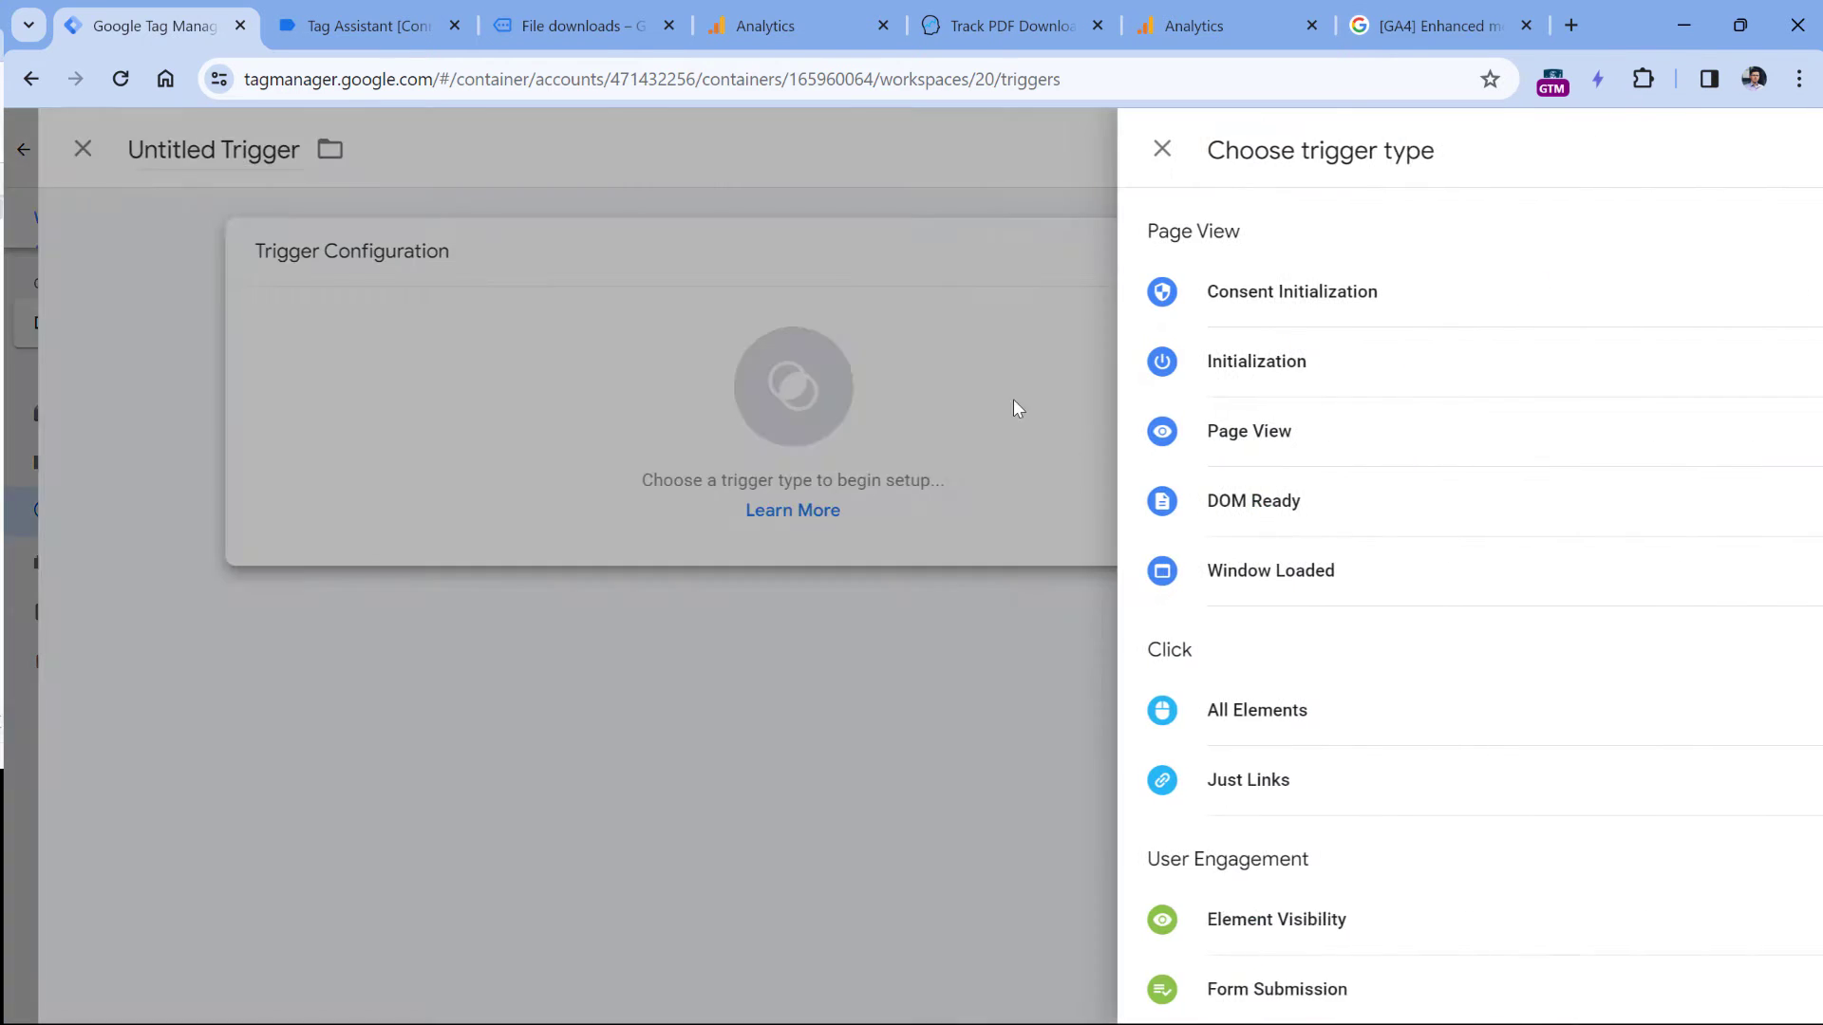
pyautogui.click(334, 281)
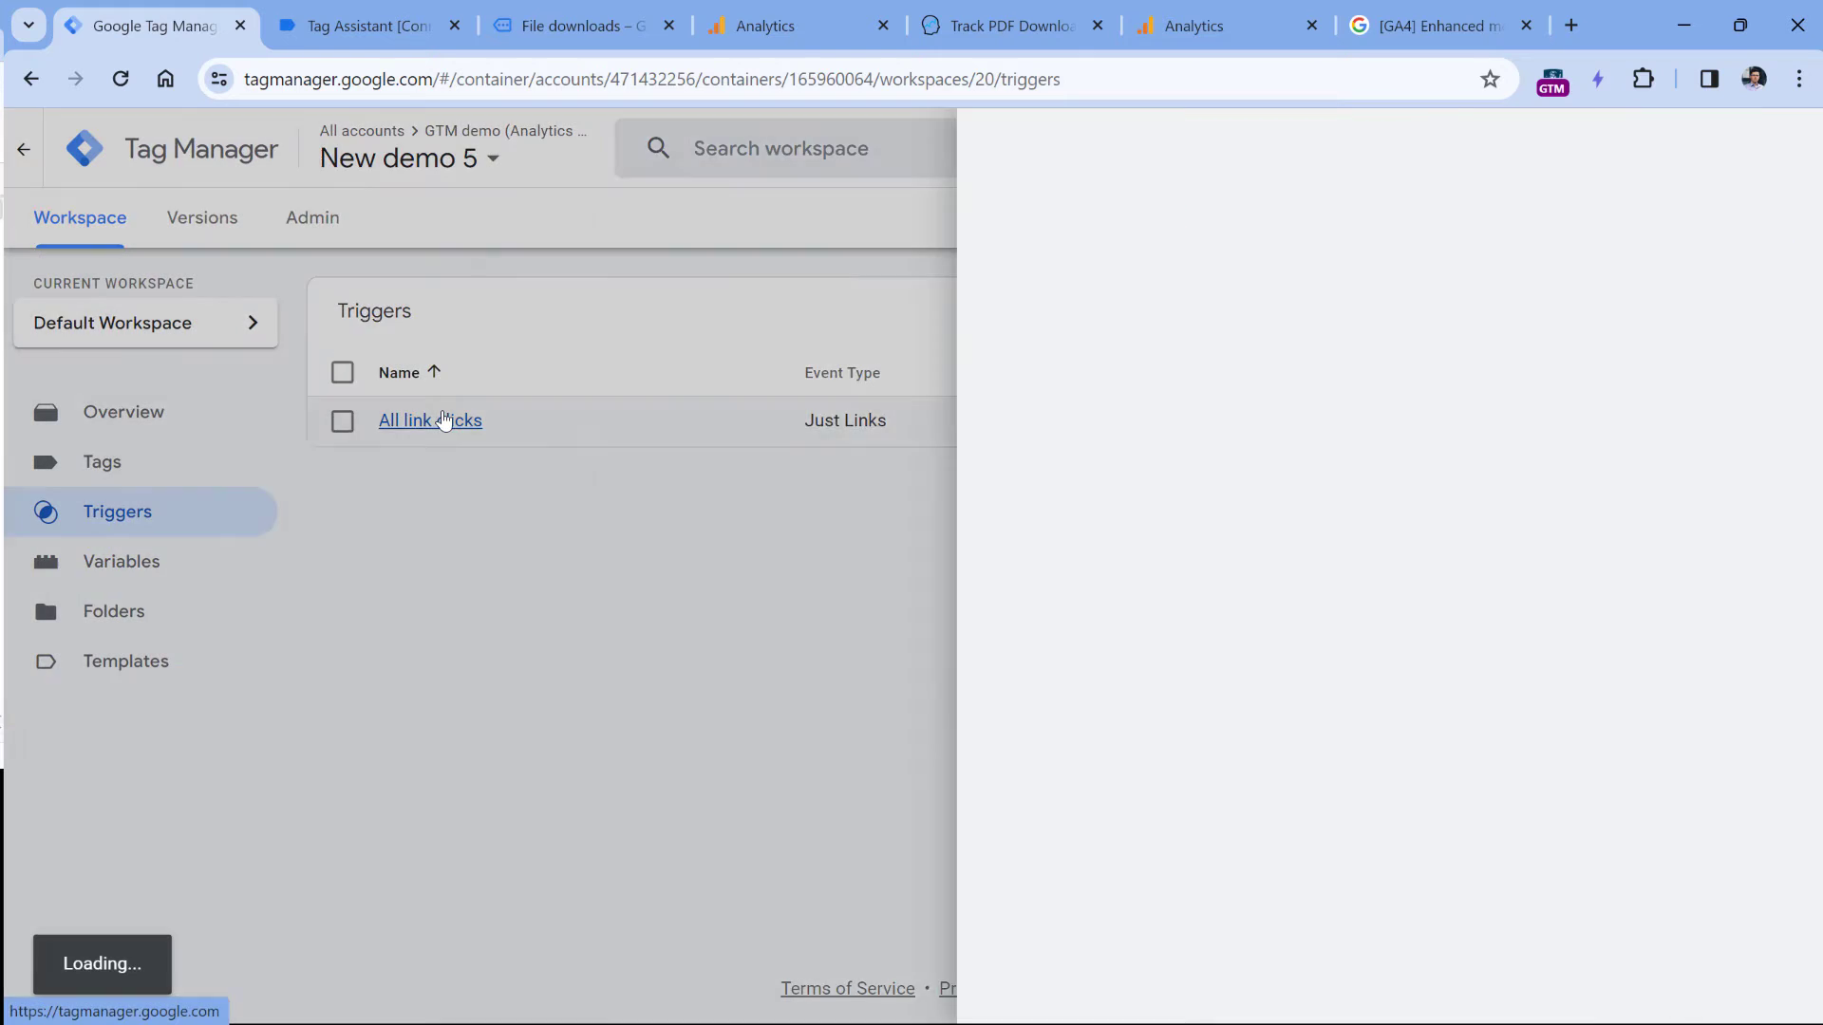
# Edit the All link clicks trigger to fire on some link clicks, with Click URL as the condition's variable
pyautogui.click(439, 419)
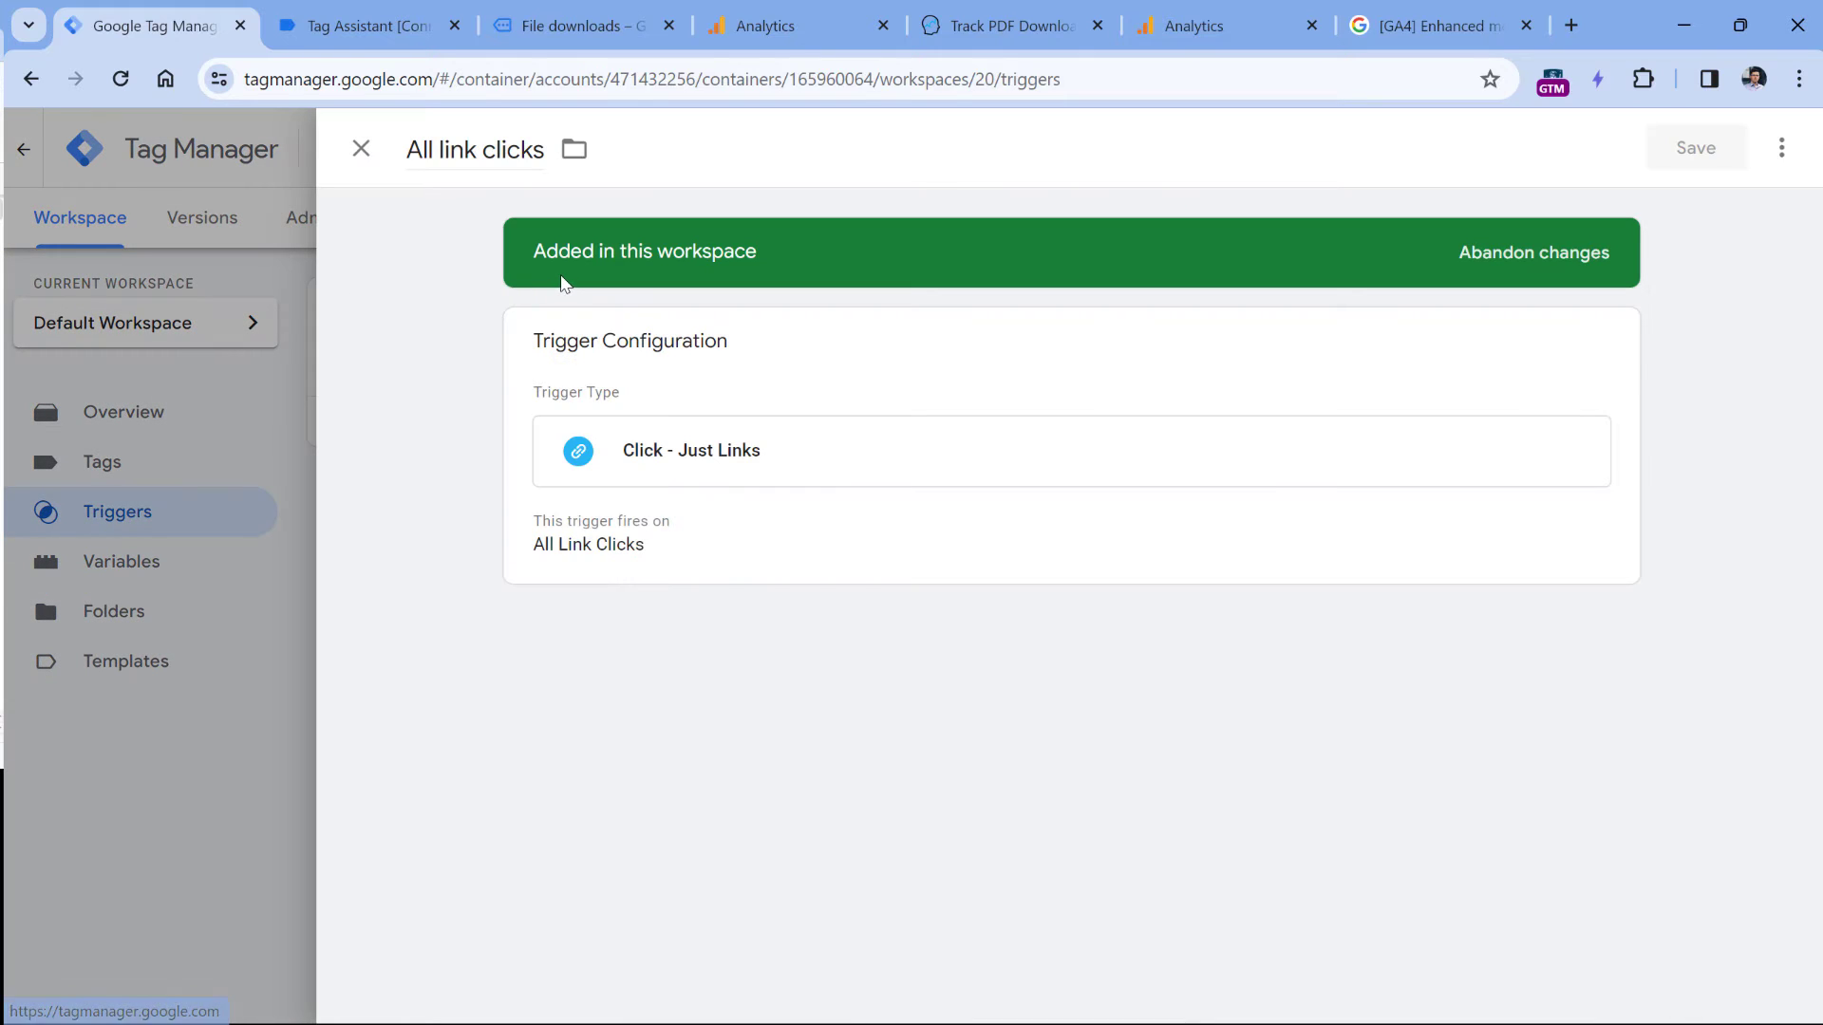
pyautogui.click(826, 536)
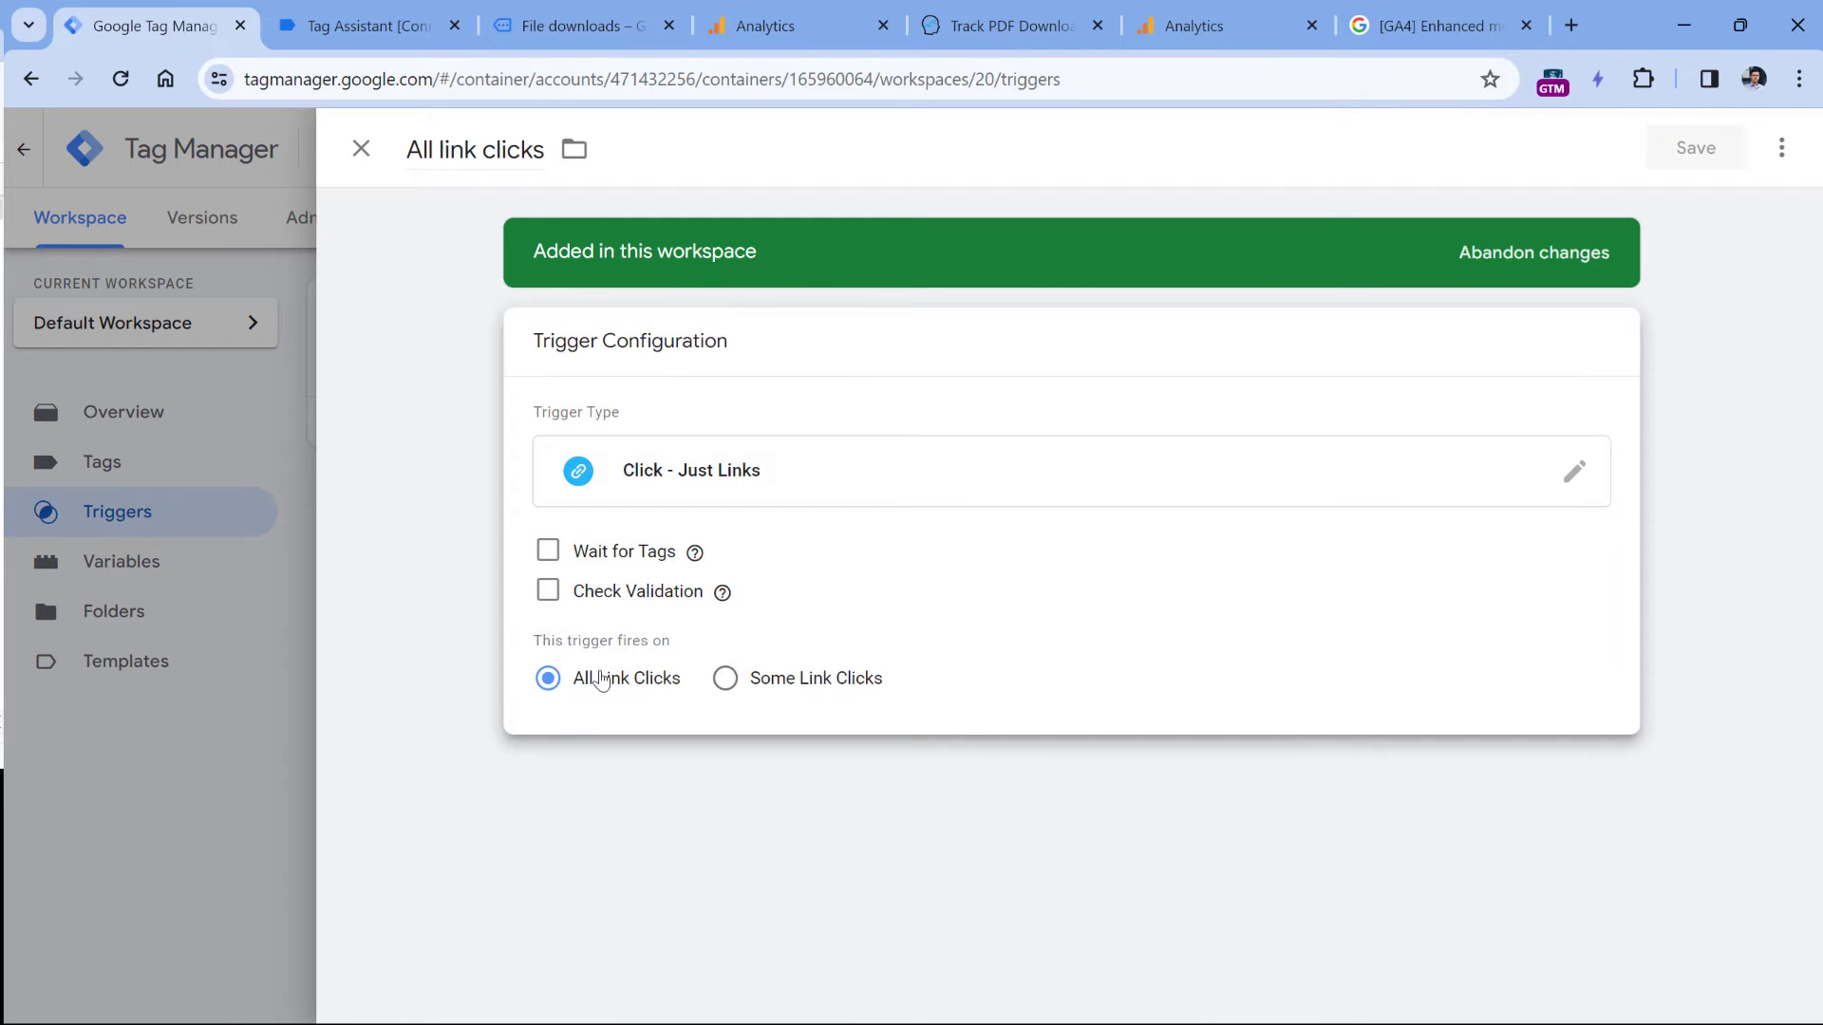
pyautogui.click(729, 689)
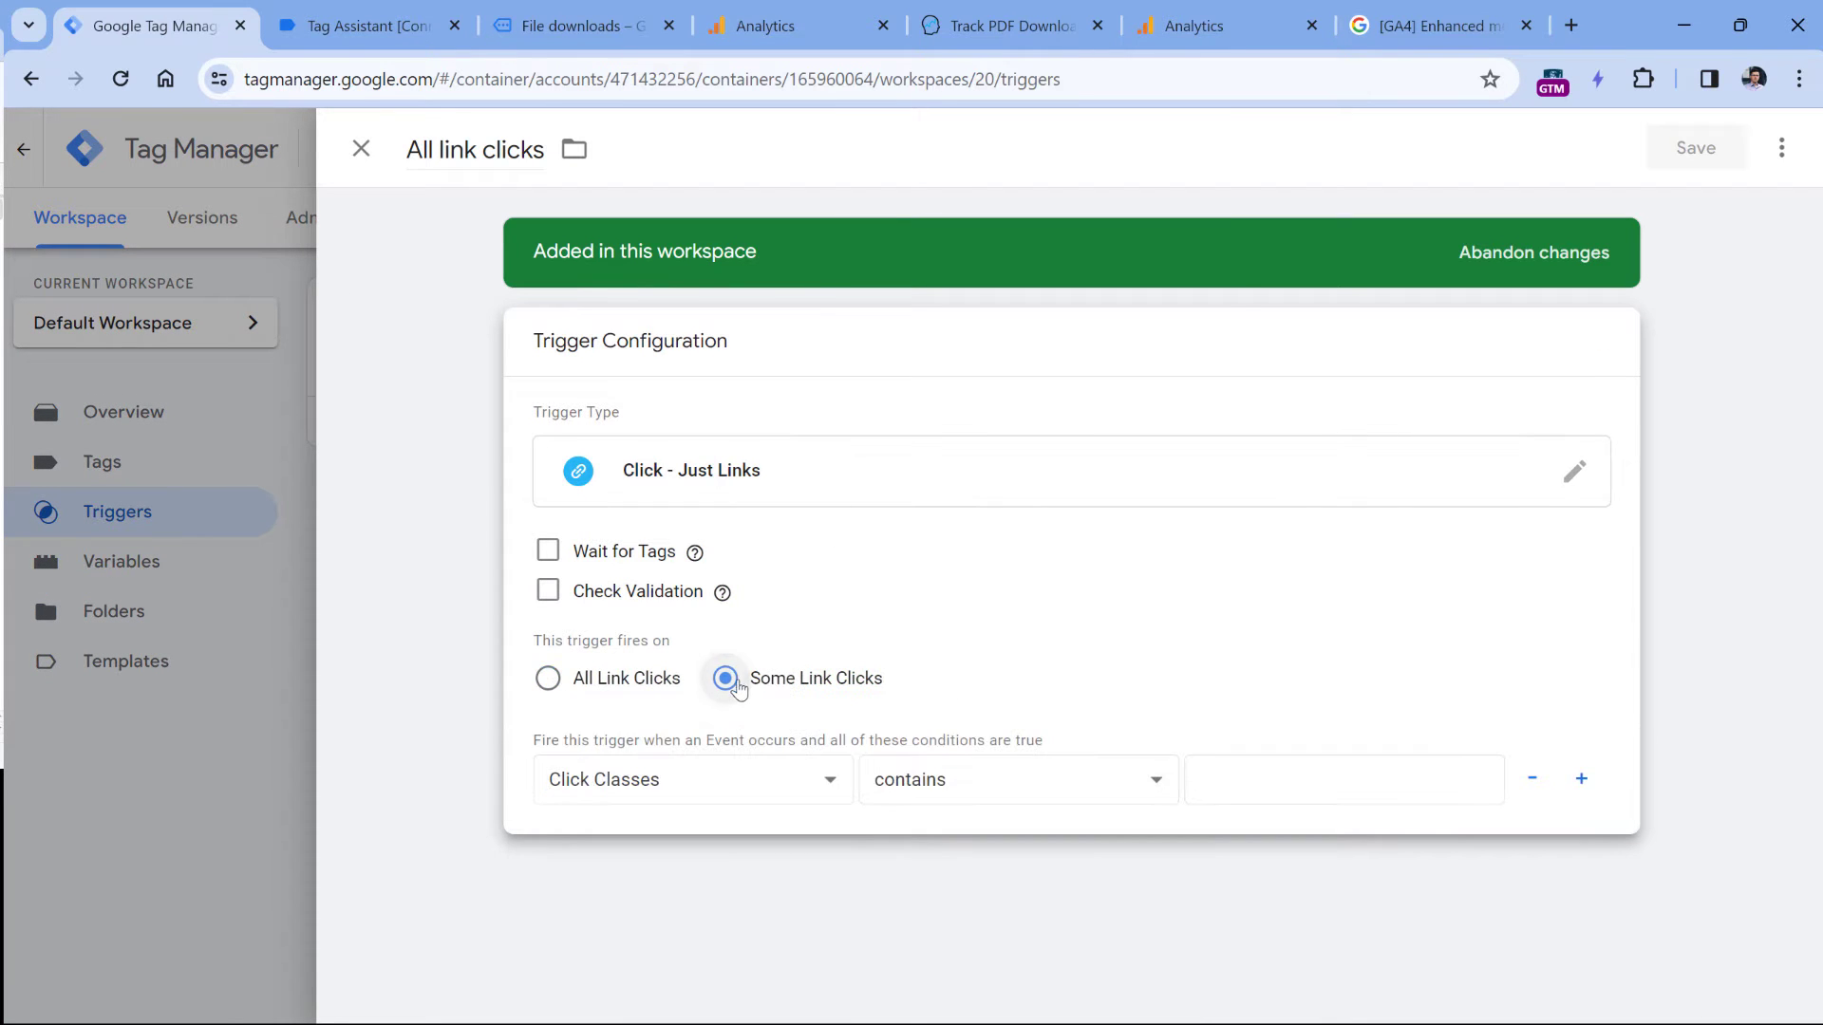
pyautogui.click(688, 782)
pyautogui.scroll(-1, 674, 712)
pyautogui.click(624, 367)
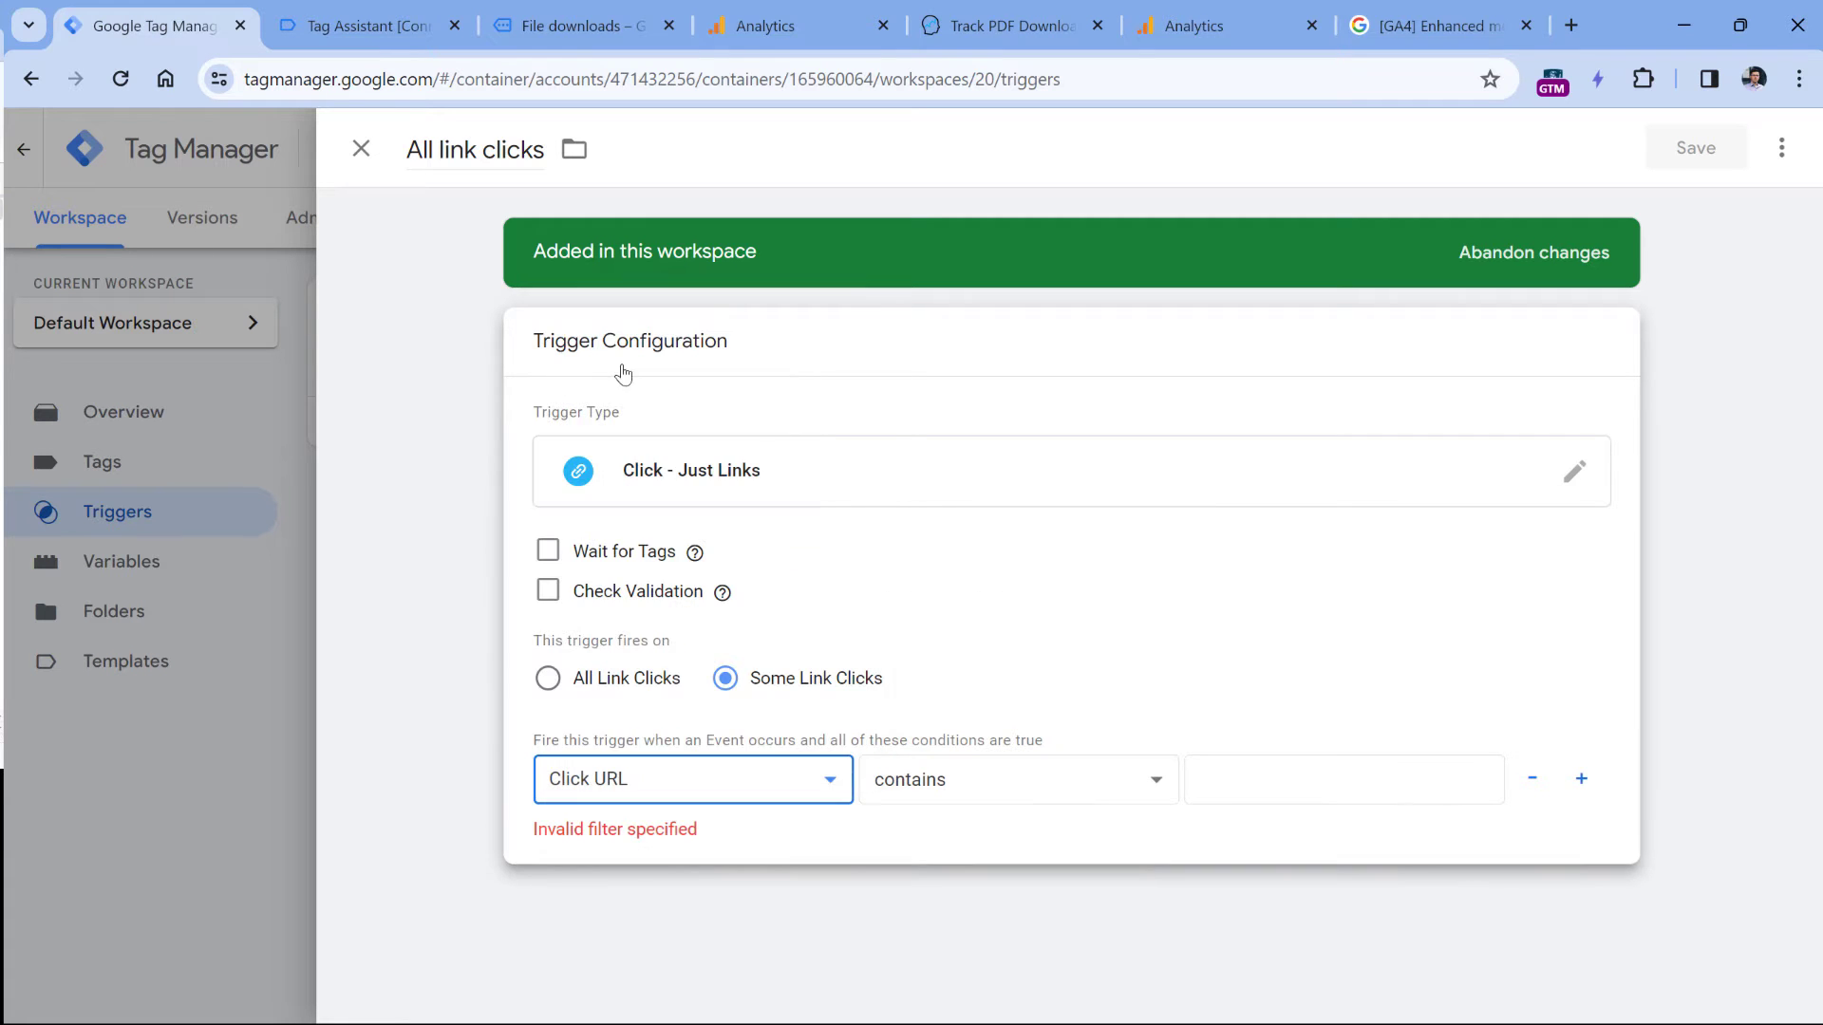
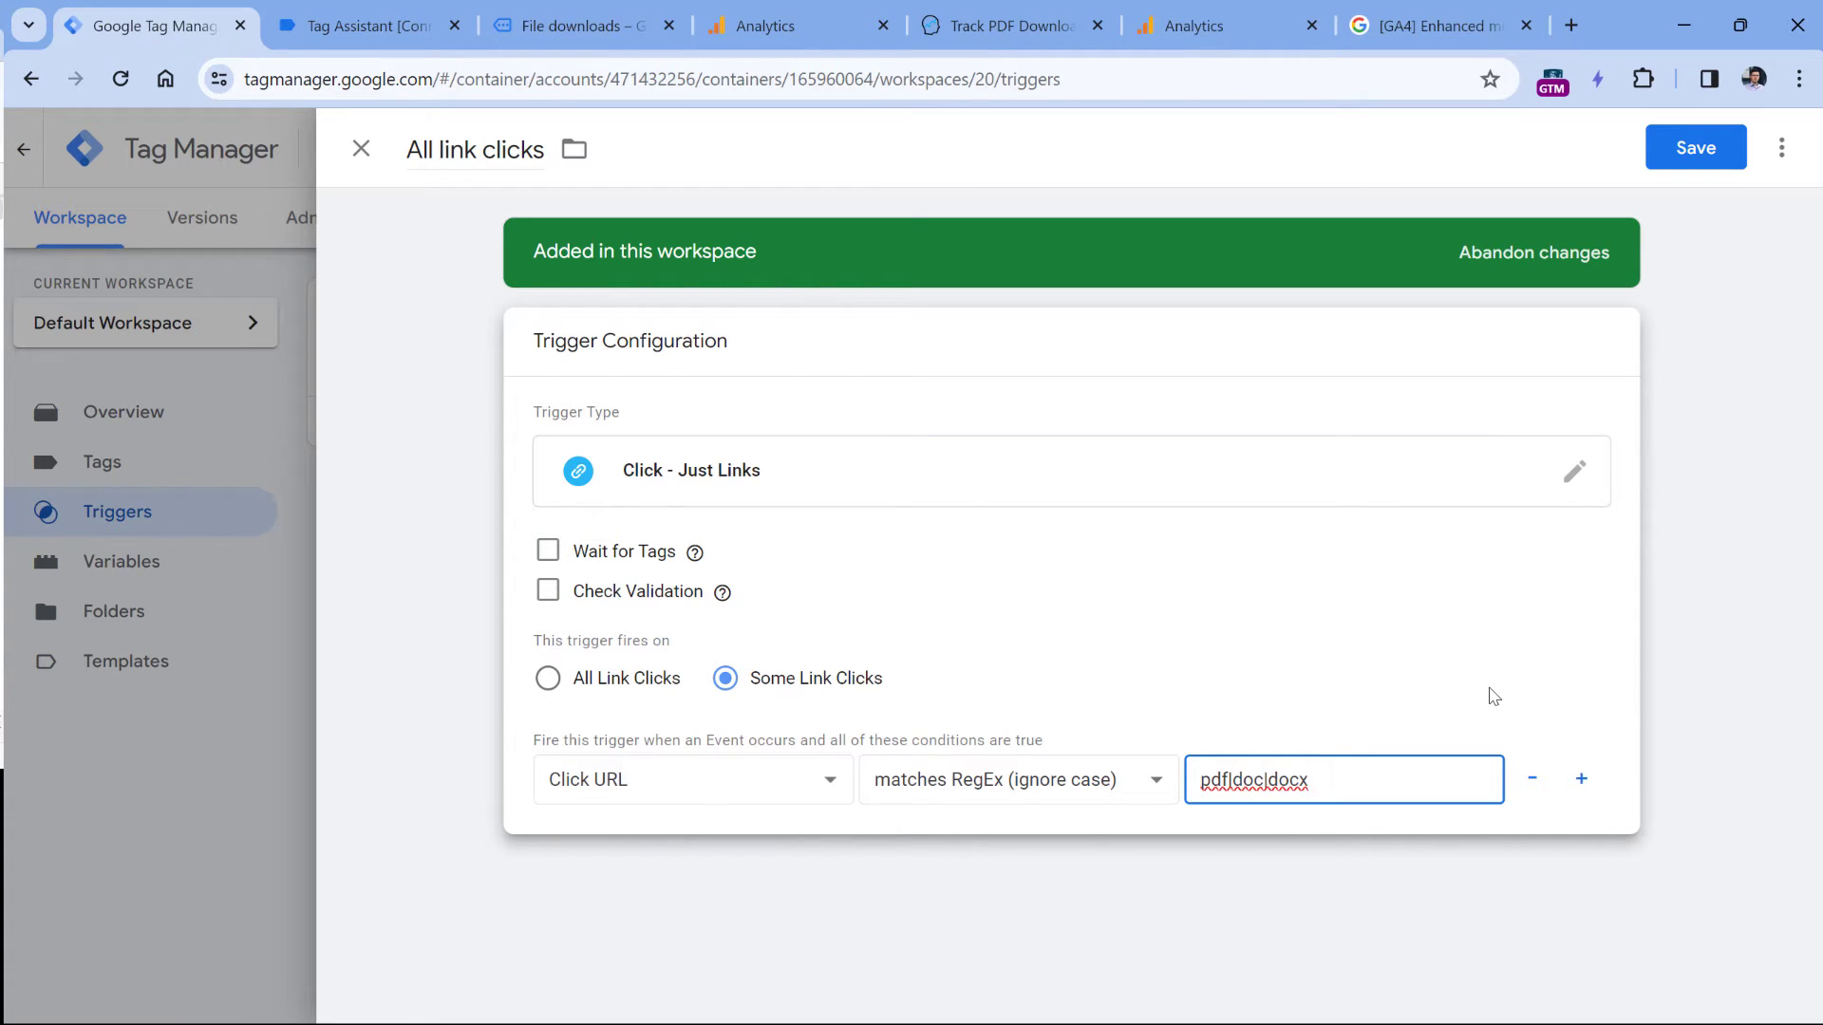
# In the Analytics Mania article on tracking PDF downloads, find and copy the file_download regular expression from pdf through wma
pyautogui.click(1006, 26)
pyautogui.scroll(10, 854, 387)
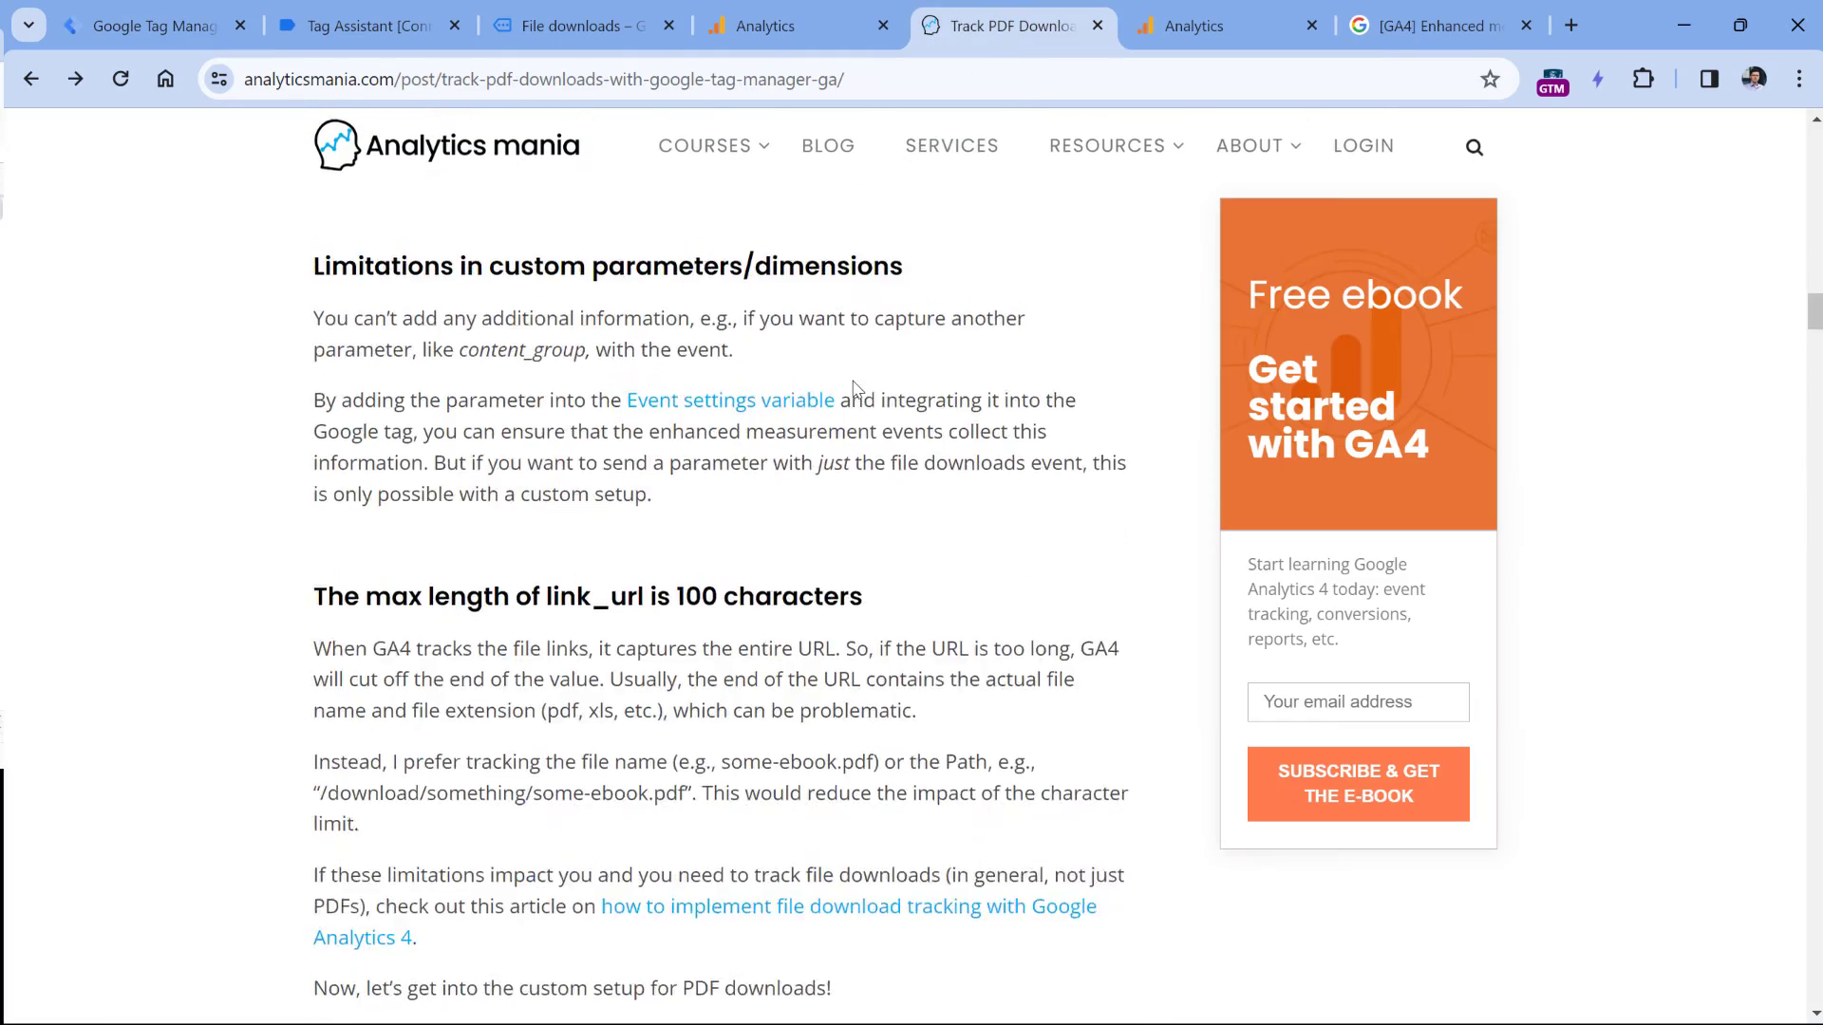
pyautogui.scroll(15, 854, 387)
pyautogui.scroll(-8, 548, 630)
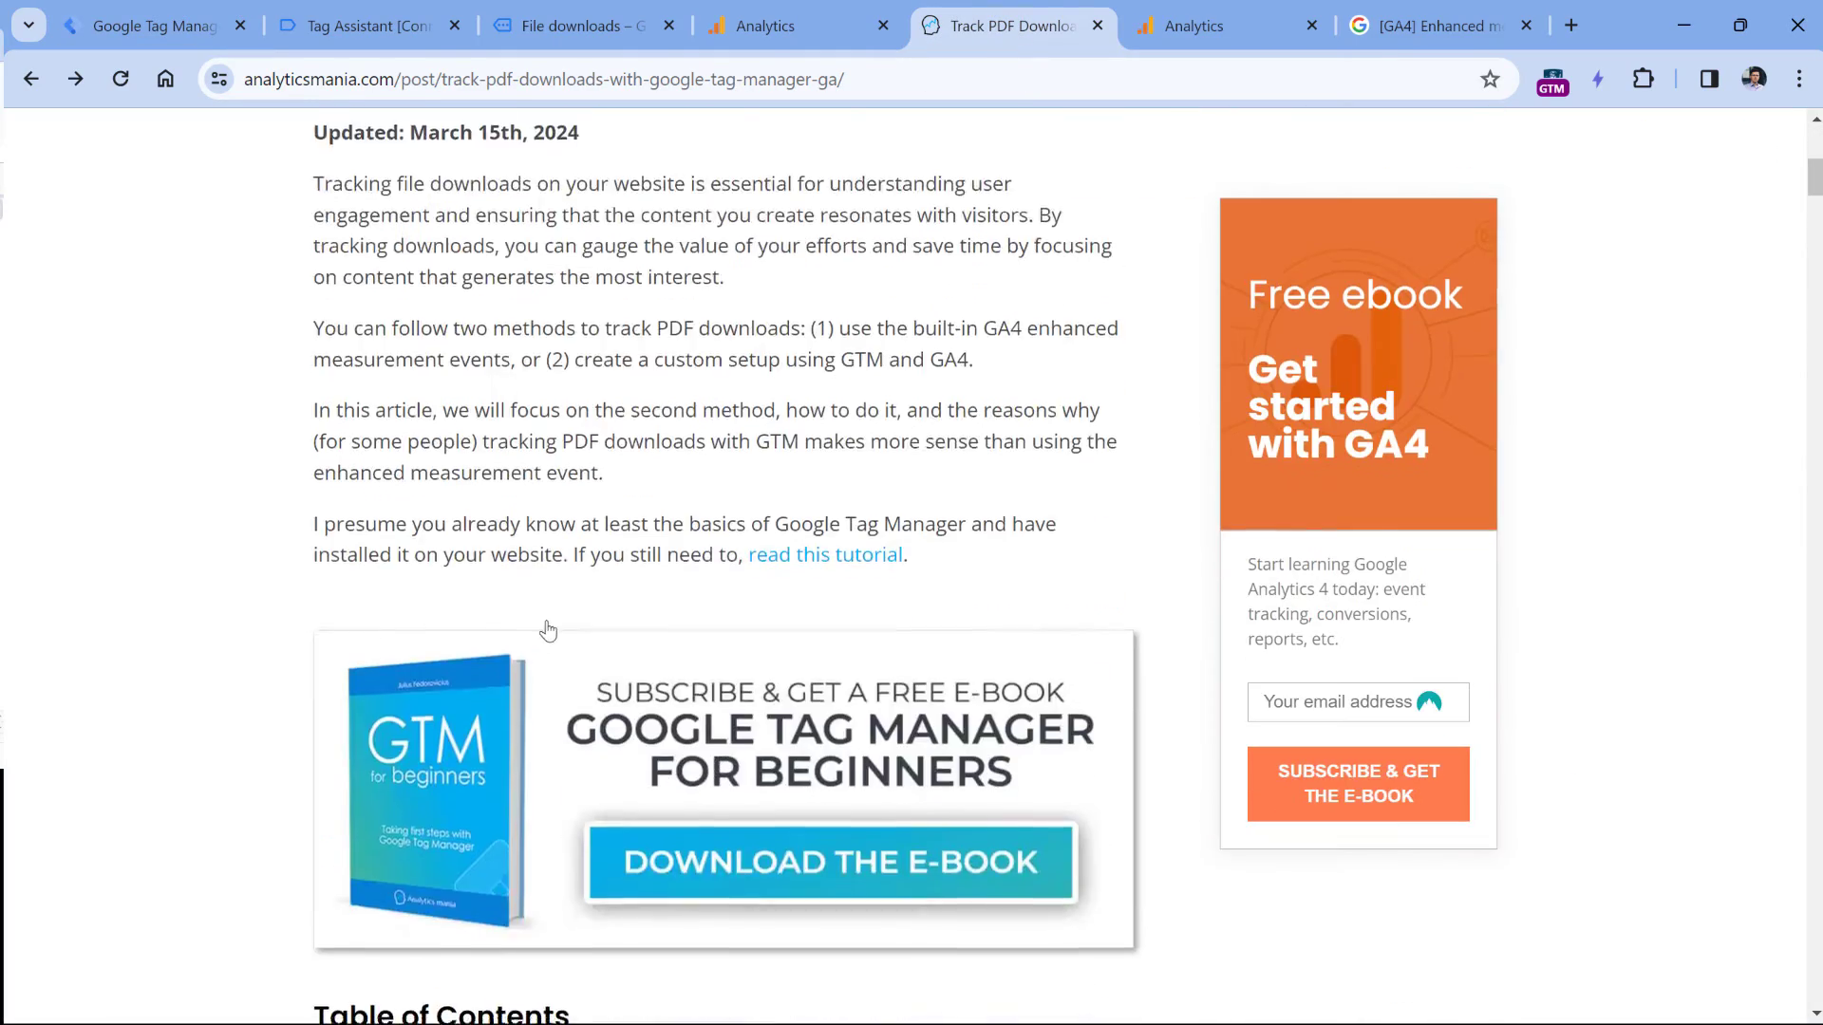
pyautogui.scroll(8, 548, 630)
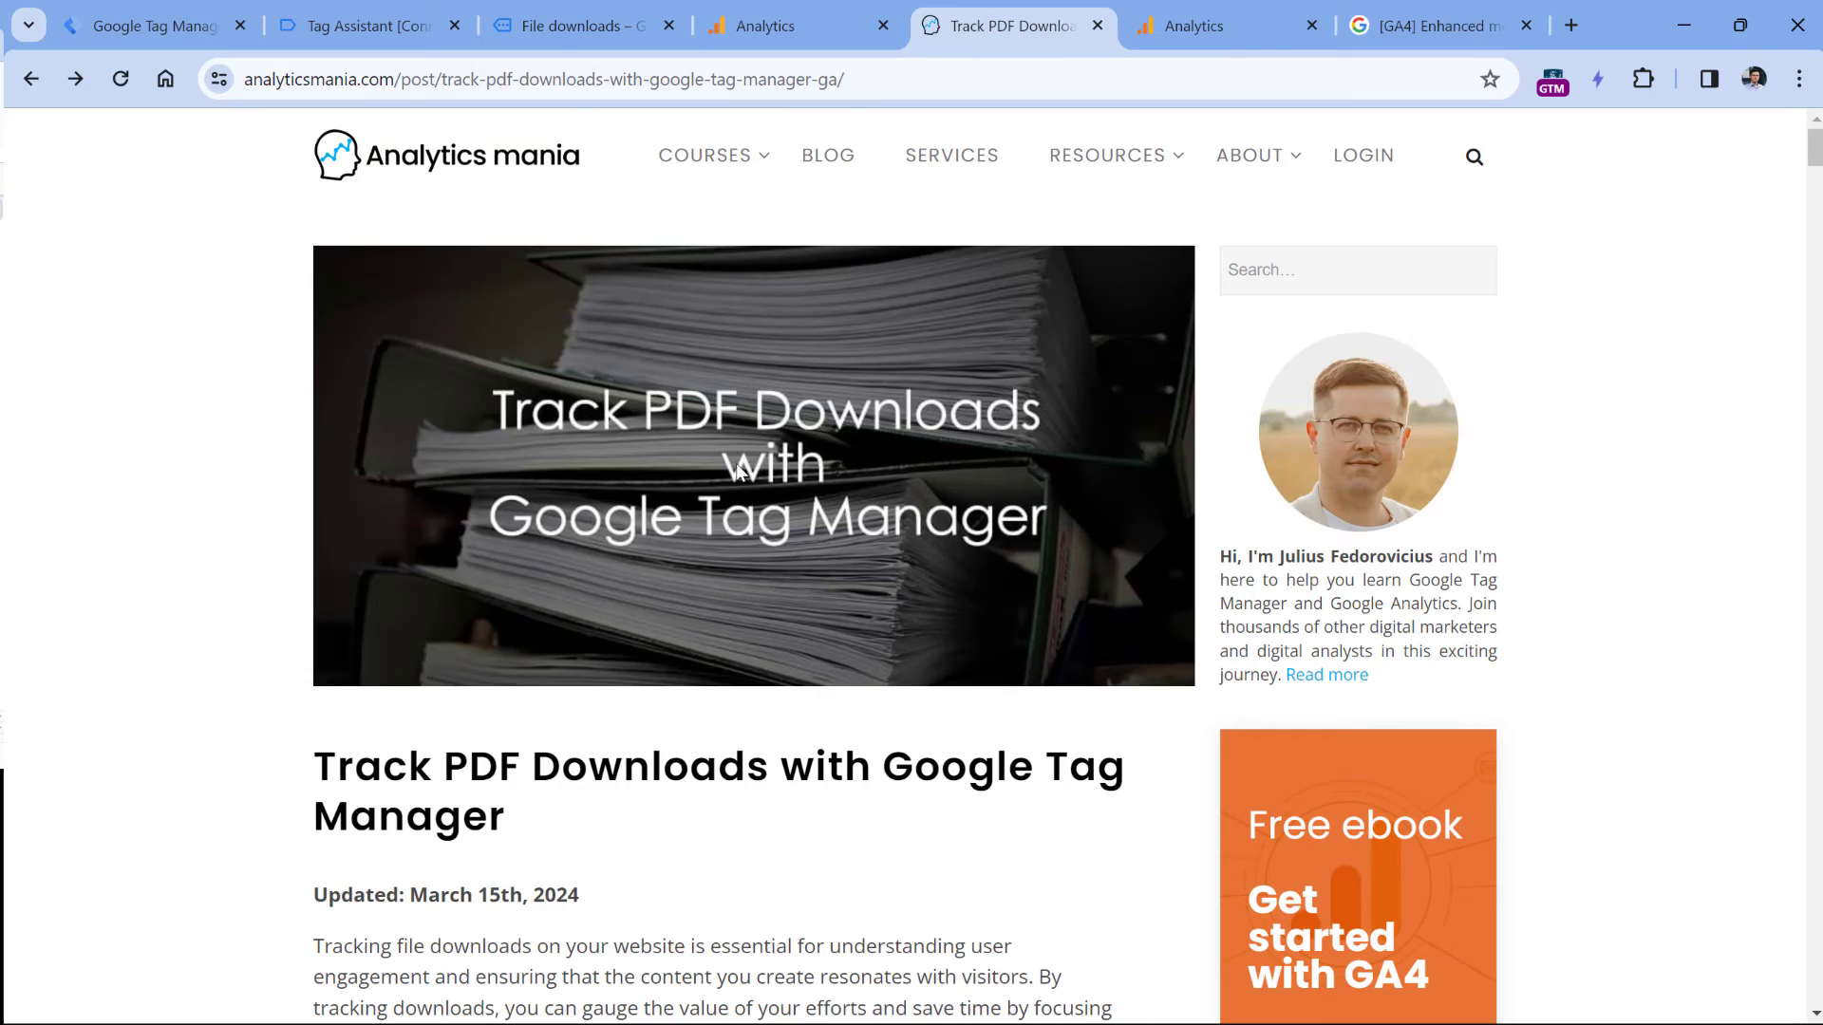
pyautogui.scroll(-20, 739, 472)
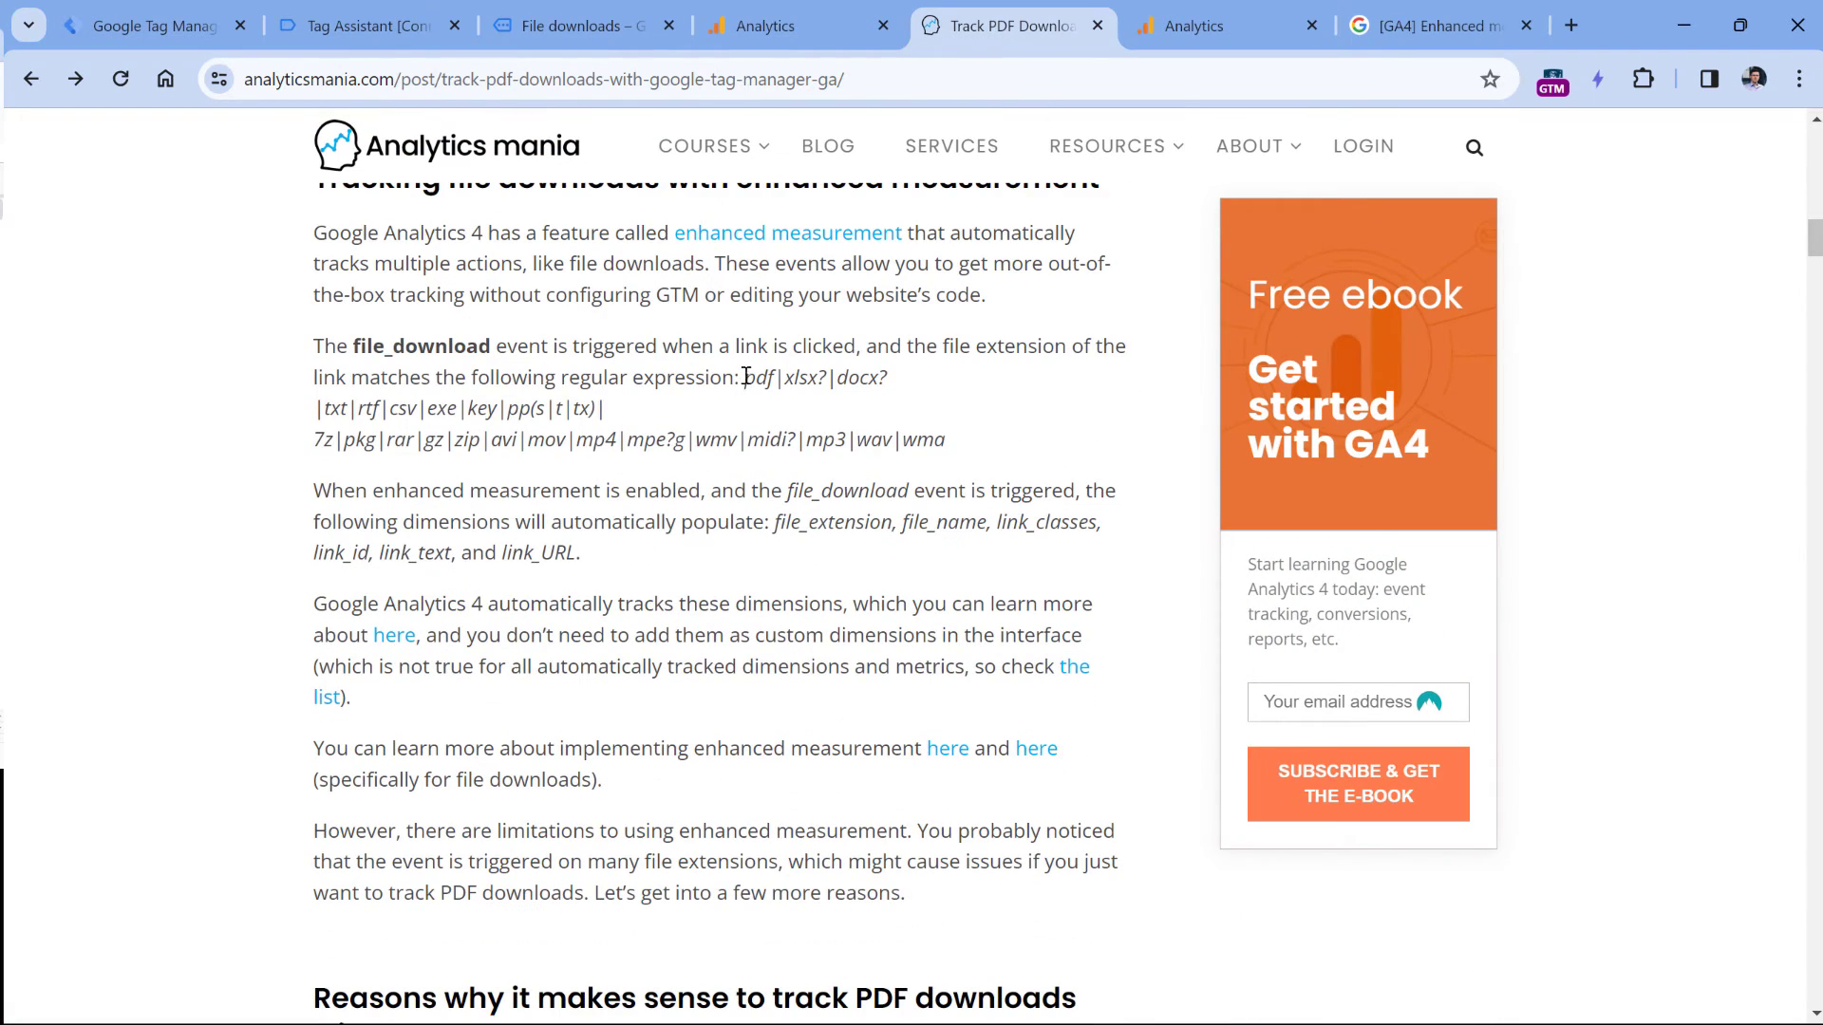
pyautogui.moveTo(745, 377); pyautogui.dragTo(938, 446)
pyautogui.hotkey('ctrl', 'c')
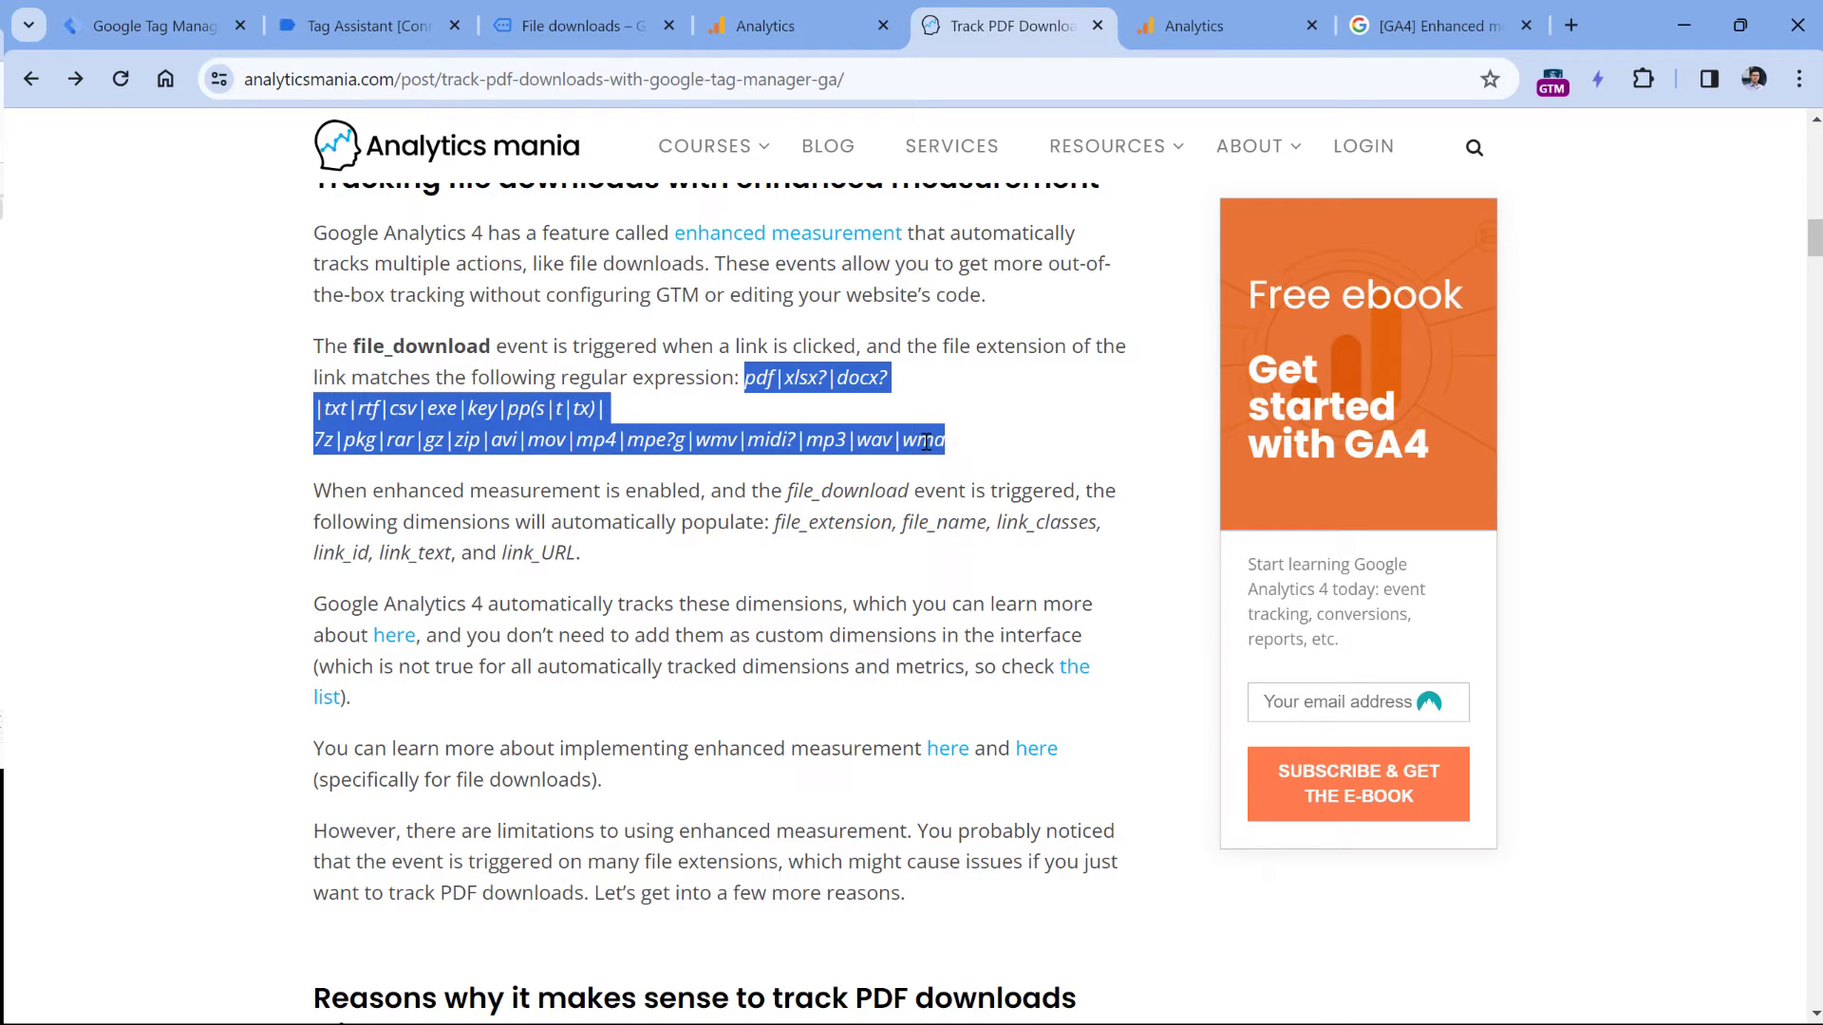
pyautogui.rightClick(532, 410)
pyautogui.click(570, 425)
# Return to the trigger in Tag Manager and replace the Click URL condition's value with the copied file extension regular expression
pyautogui.click(788, 26)
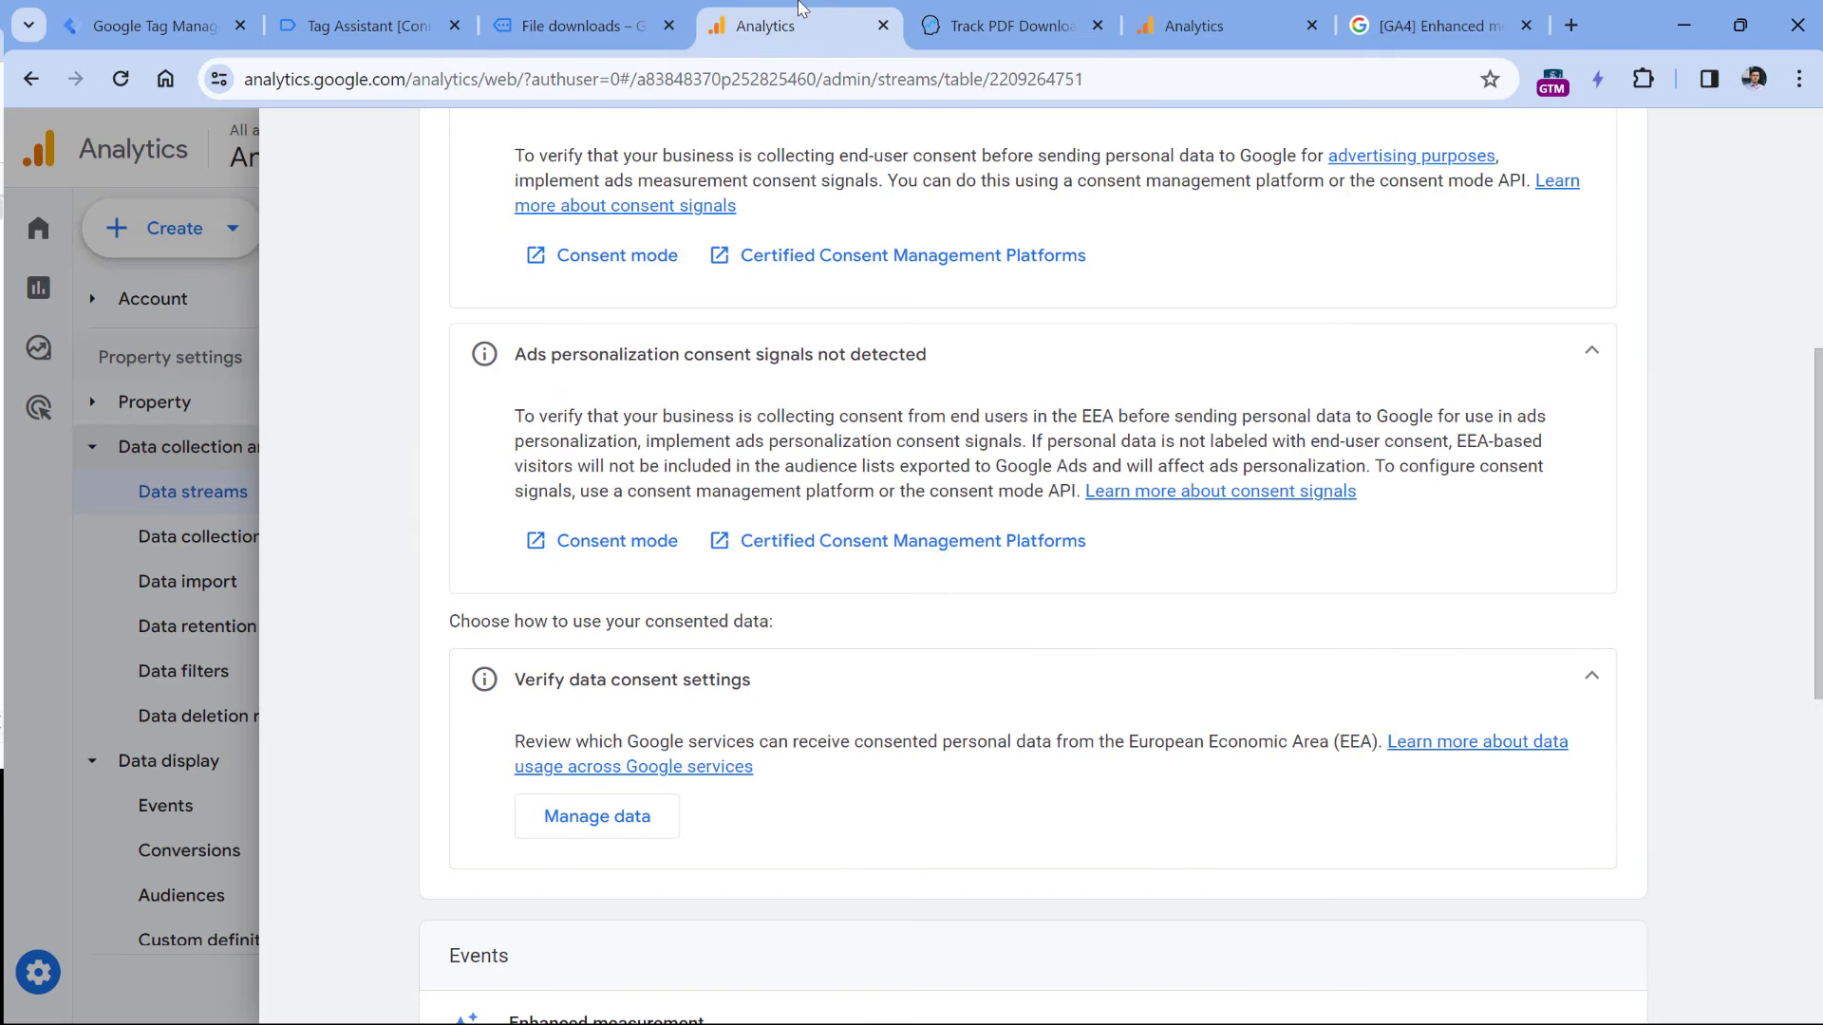
pyautogui.click(152, 26)
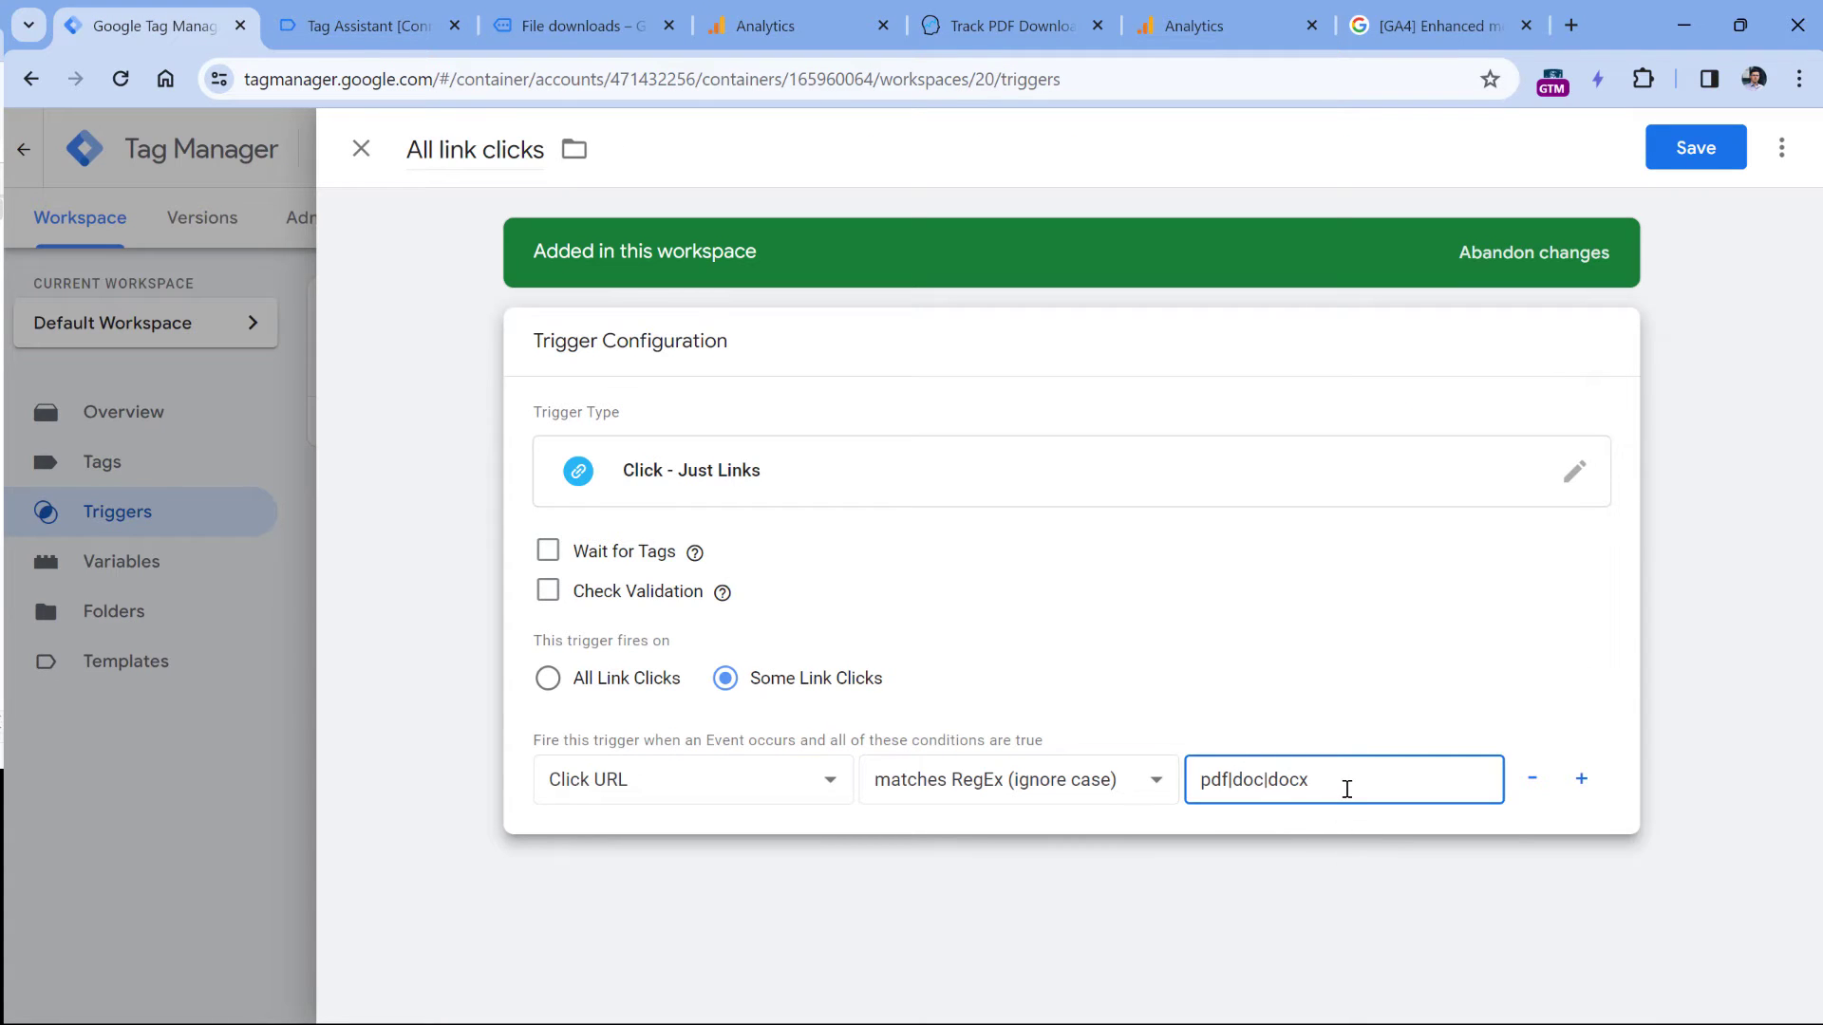
pyautogui.hotkey('ctrl', 'a')
pyautogui.hotkey('ctrl', 'v')
pyautogui.hotkey('ctrl', 'a')
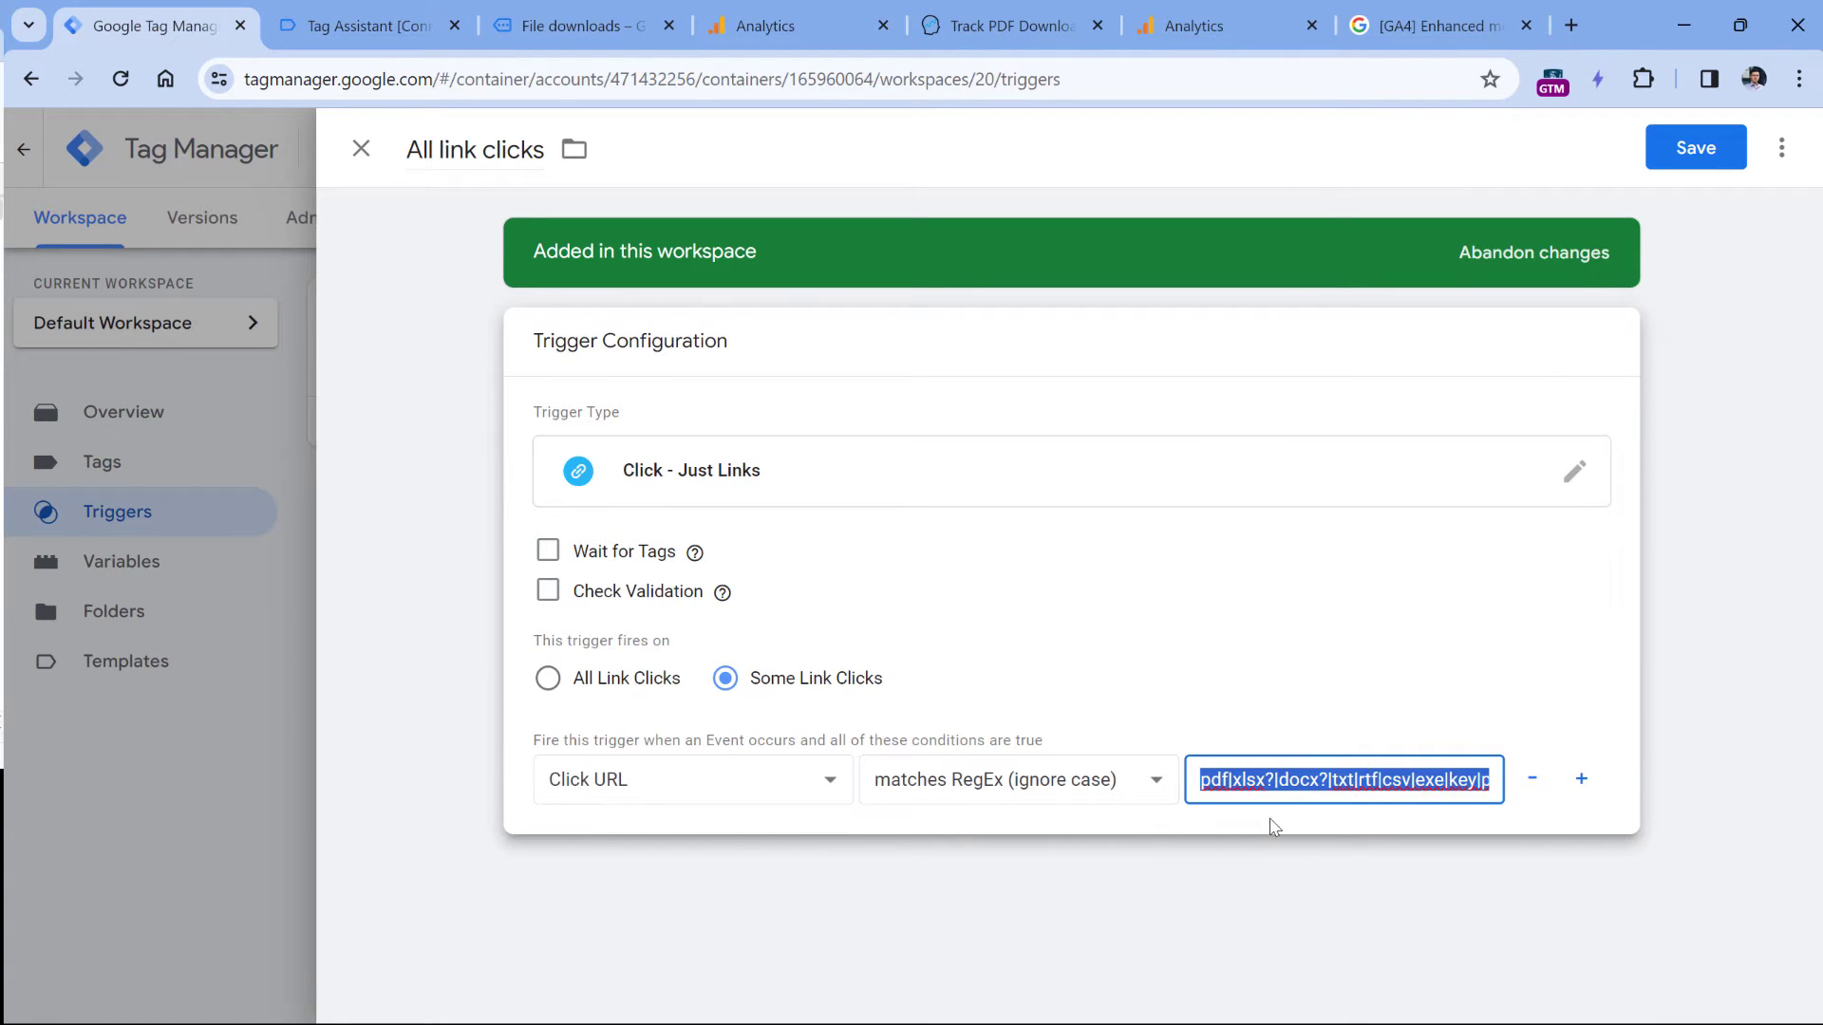
pyautogui.click(1310, 778)
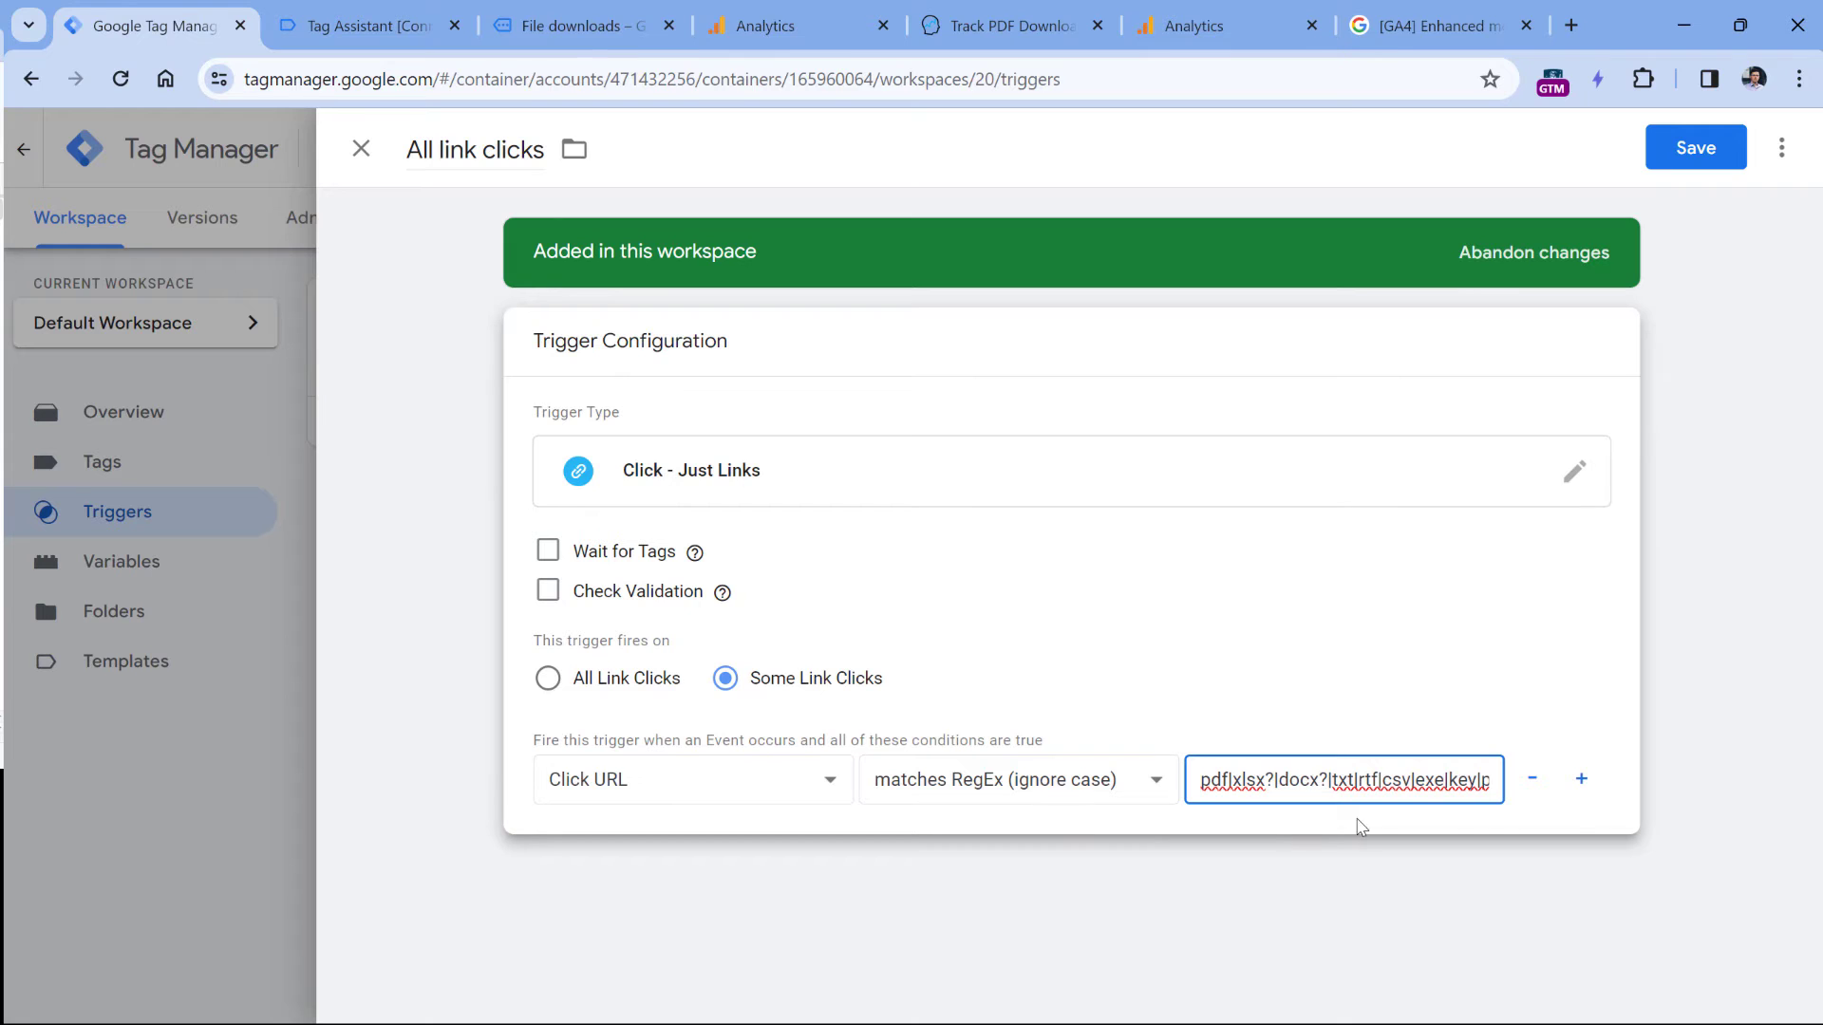
# Check the pasted regular expression and remove the stray space before 7z
pyautogui.moveTo(1384, 780); pyautogui.dragTo(1468, 831)
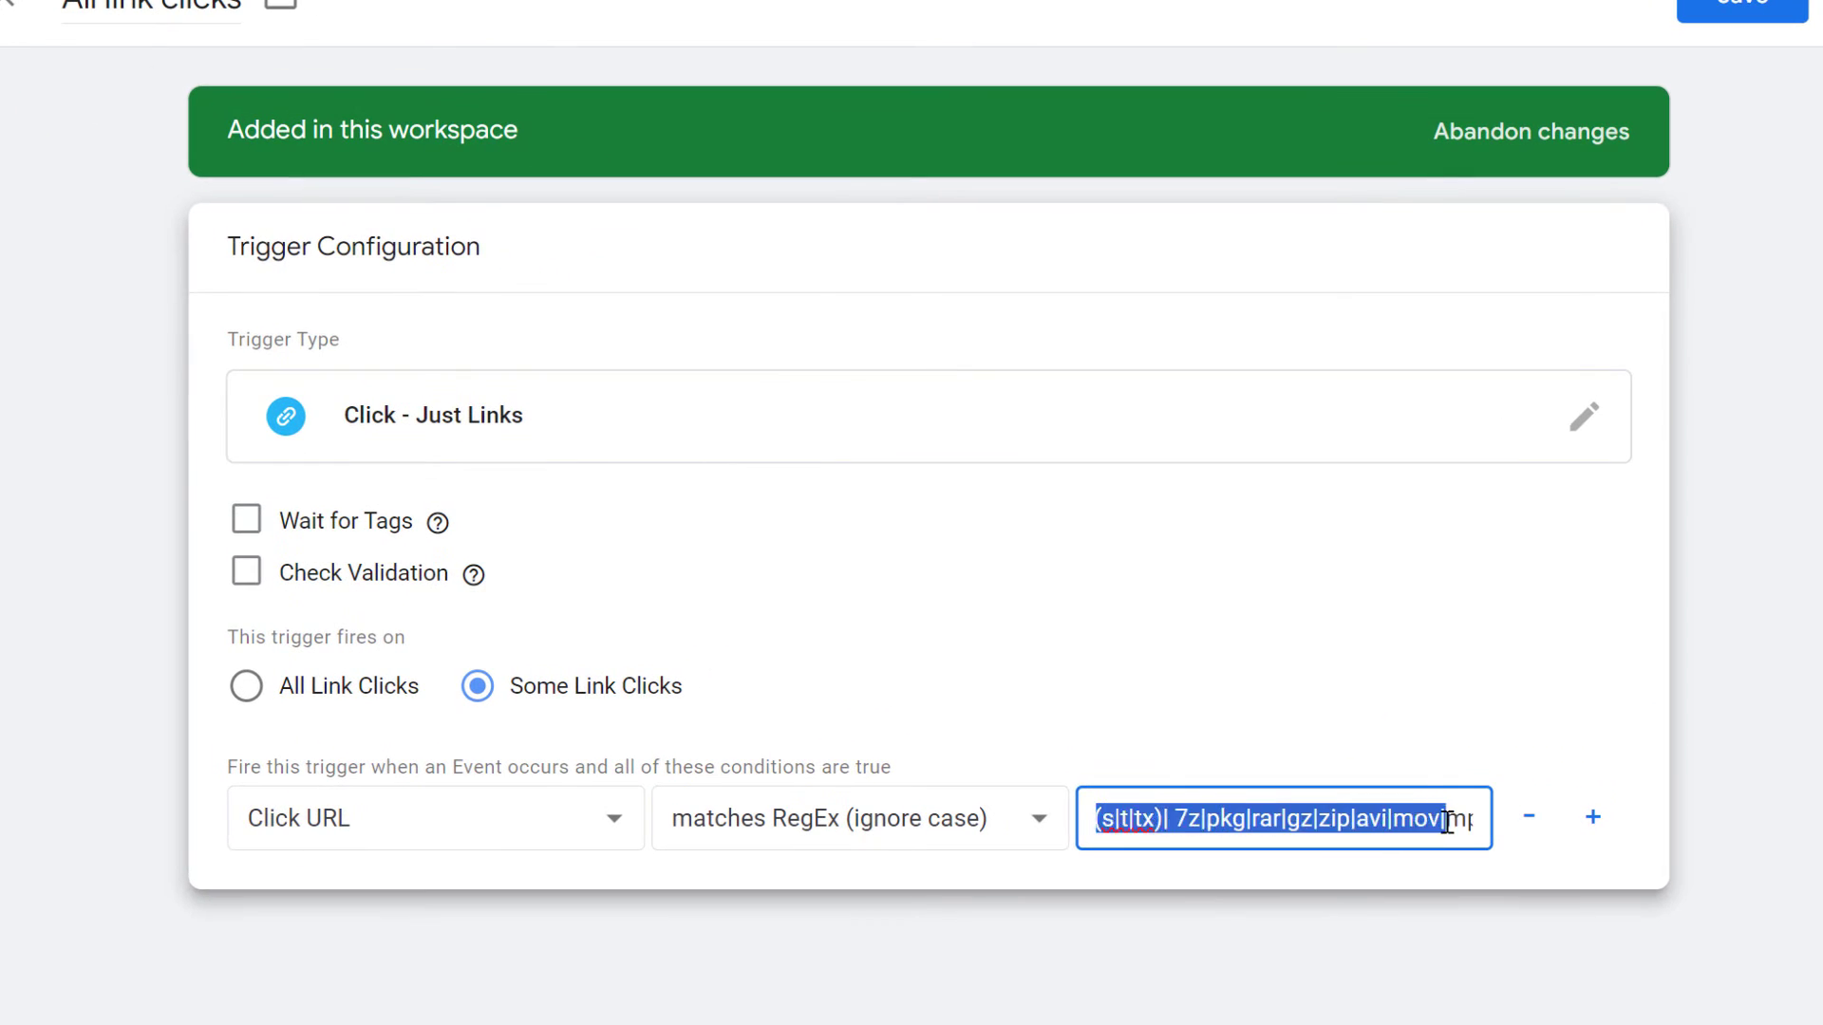
pyautogui.click(1445, 821)
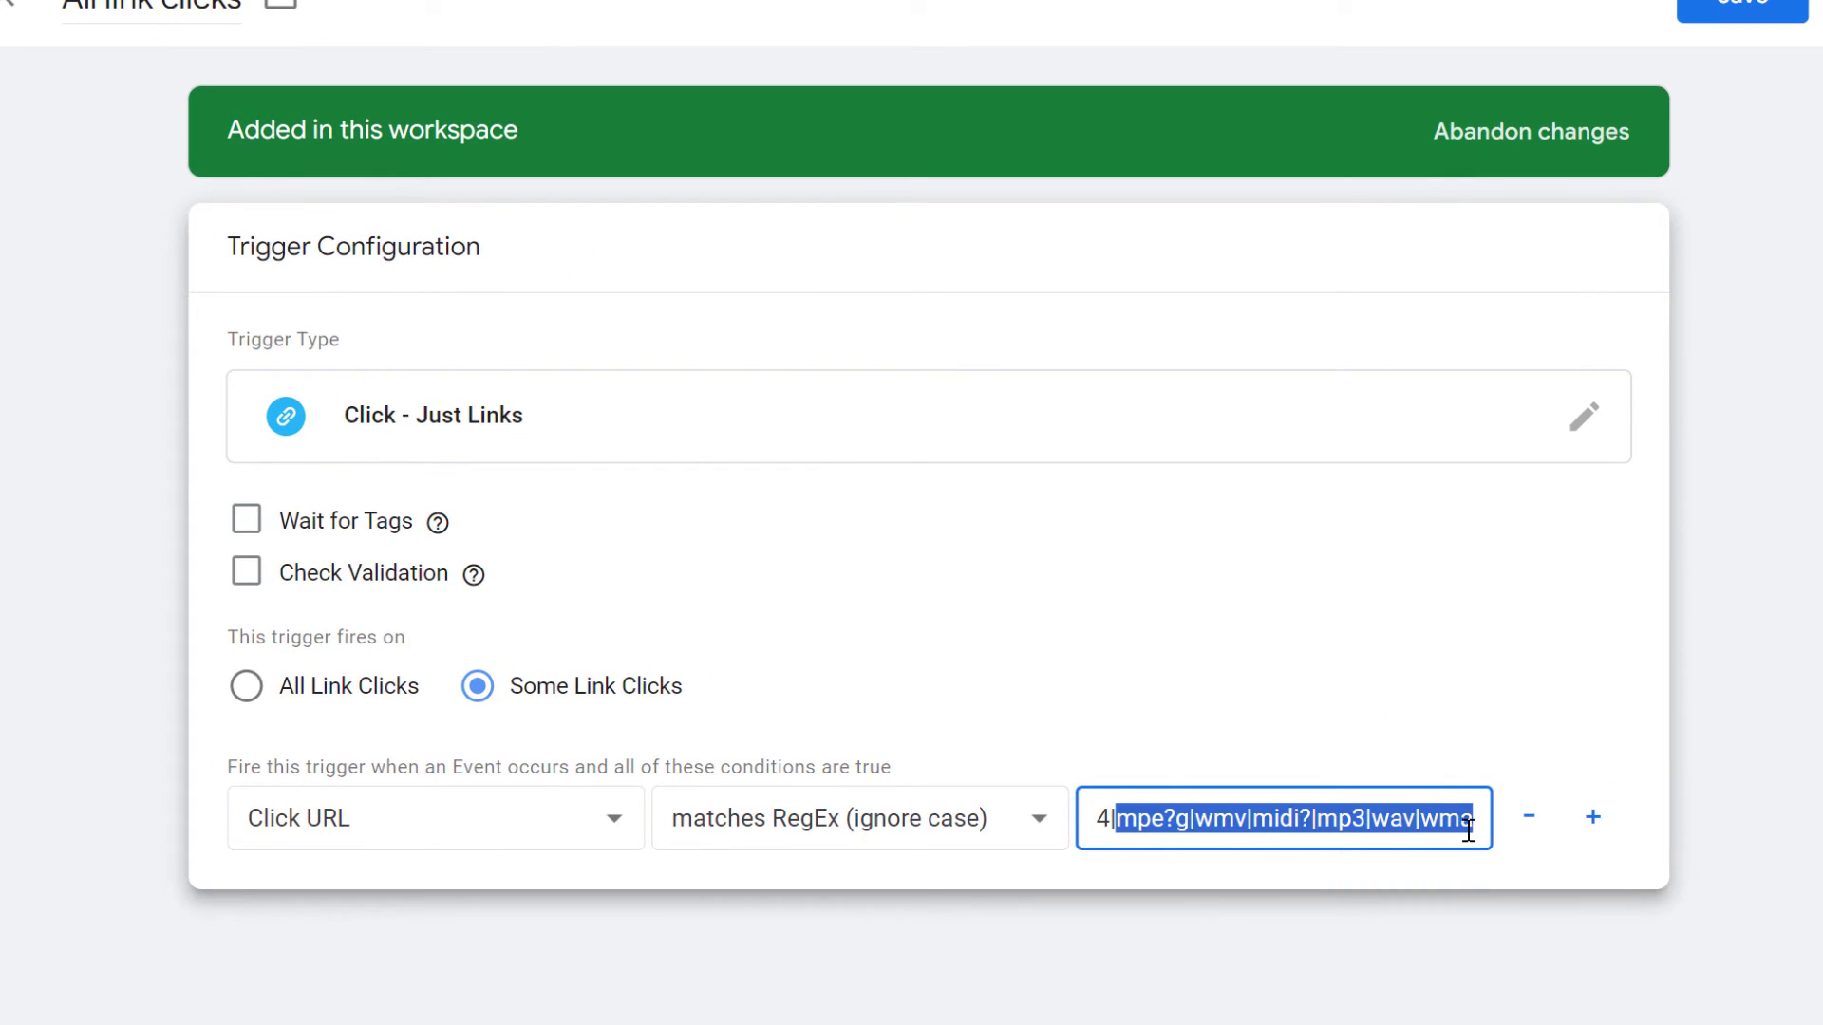
pyautogui.press('Left')
pyautogui.press('Left')
pyautogui.press('Left')
pyautogui.press('Left')
pyautogui.press('Left')
pyautogui.press('Left')
pyautogui.press('Left')
pyautogui.press('Left')
pyautogui.press('Left')
pyautogui.press('Left')
pyautogui.press('Left')
pyautogui.press('Left')
pyautogui.press('Left')
pyautogui.press('Left')
pyautogui.press('Left')
pyautogui.press('Left')
pyautogui.press('Left')
pyautogui.press('Left')
pyautogui.press('Left')
pyautogui.press('Left')
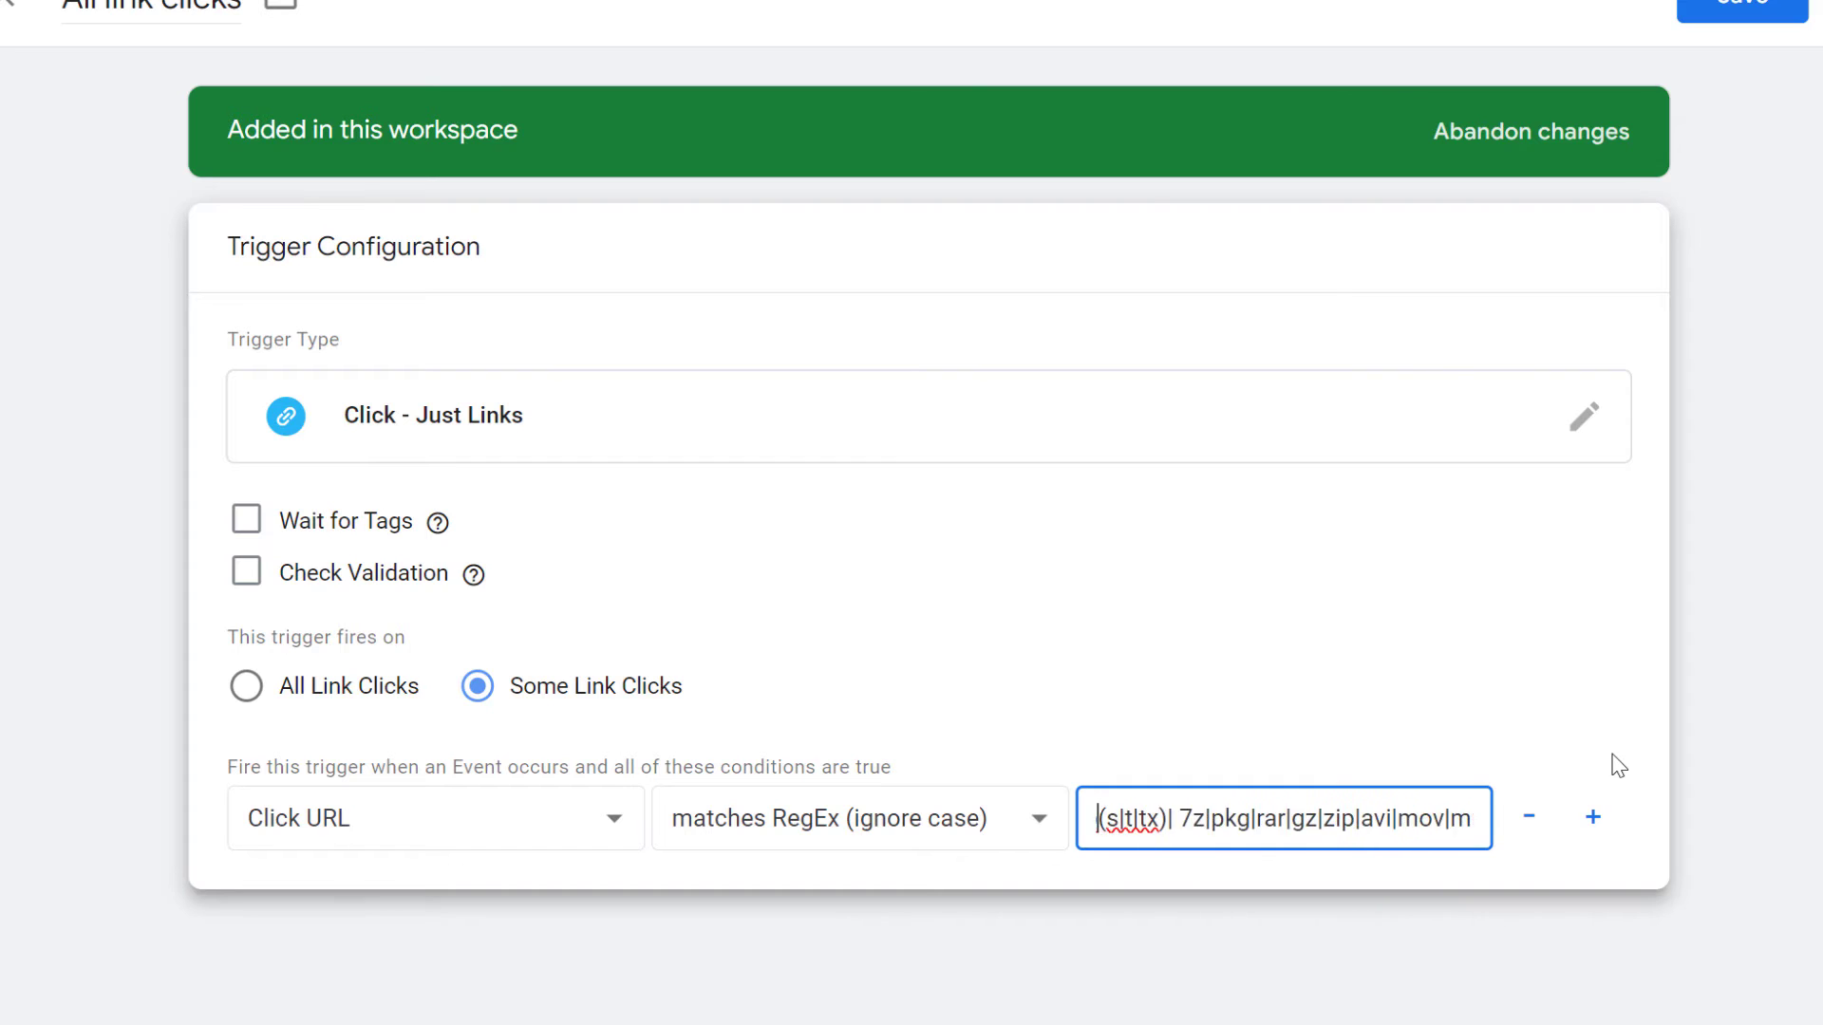
pyautogui.press('Left')
pyautogui.press('Left')
pyautogui.press('Left')
pyautogui.press('Left')
pyautogui.press('Left')
pyautogui.press('Left')
pyautogui.press('Left')
pyautogui.press('Left')
pyautogui.press('Left')
pyautogui.press('Left')
pyautogui.press('Left')
pyautogui.press('Left')
pyautogui.press('Left')
pyautogui.press('Left')
pyautogui.press('Left')
pyautogui.press('Left')
pyautogui.press('Left')
pyautogui.press('Left')
pyautogui.press('Left')
pyautogui.press('Left')
pyautogui.press('Right')
pyautogui.press('Right')
pyautogui.press('Right')
pyautogui.press('Right')
pyautogui.press('Right')
pyautogui.press('Right')
pyautogui.press('Right')
pyautogui.press('Right')
pyautogui.press('Right')
pyautogui.press('Right')
pyautogui.press('Right')
pyautogui.press('Right')
pyautogui.press('Right')
pyautogui.press('Right')
pyautogui.press('Right')
pyautogui.press('Right')
pyautogui.press('Right')
pyautogui.press('Right')
pyautogui.press('Right')
pyautogui.press('Right')
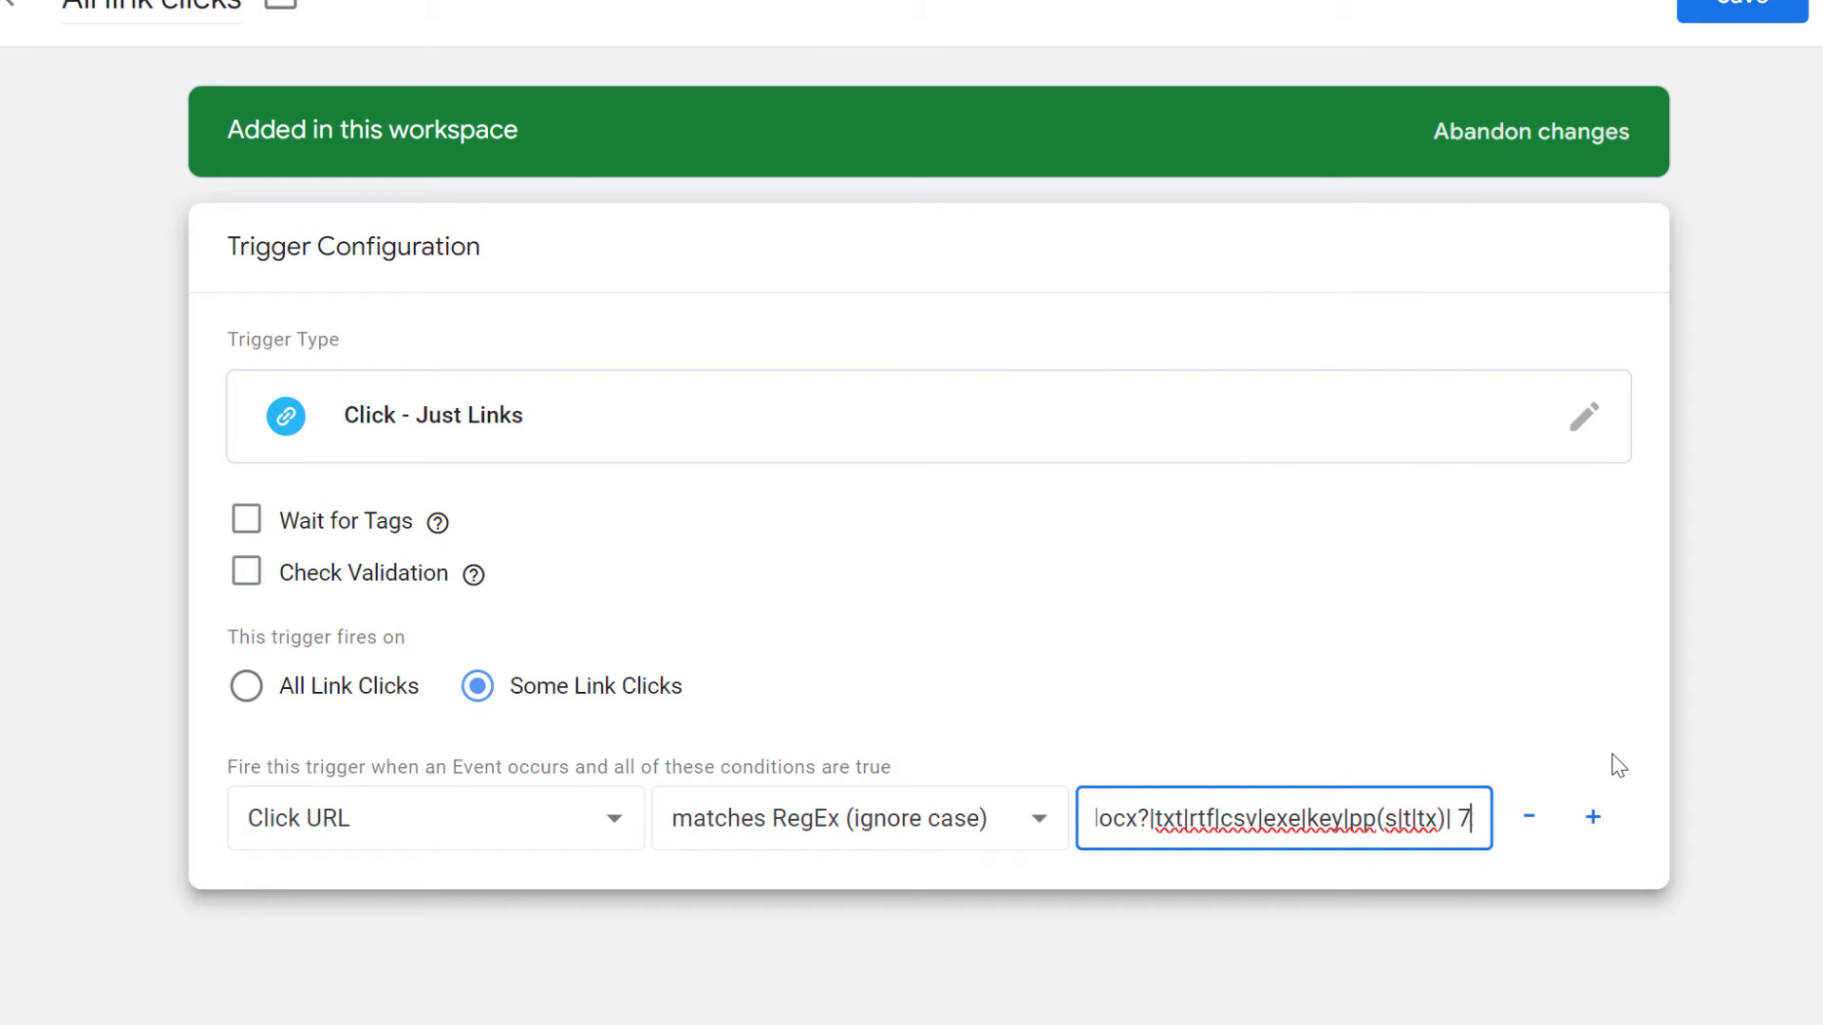
pyautogui.press('BackSpace')
pyautogui.press('Right')
pyautogui.press('Right')
pyautogui.press('Right')
pyautogui.press('Right')
pyautogui.press('Right')
pyautogui.press('Right')
pyautogui.press('Right')
pyautogui.press('Right')
pyautogui.press('Right')
pyautogui.press('Right')
pyautogui.press('Right')
pyautogui.press('Right')
pyautogui.press('Right')
pyautogui.press('Right')
pyautogui.press('Right')
pyautogui.click(1128, 588)
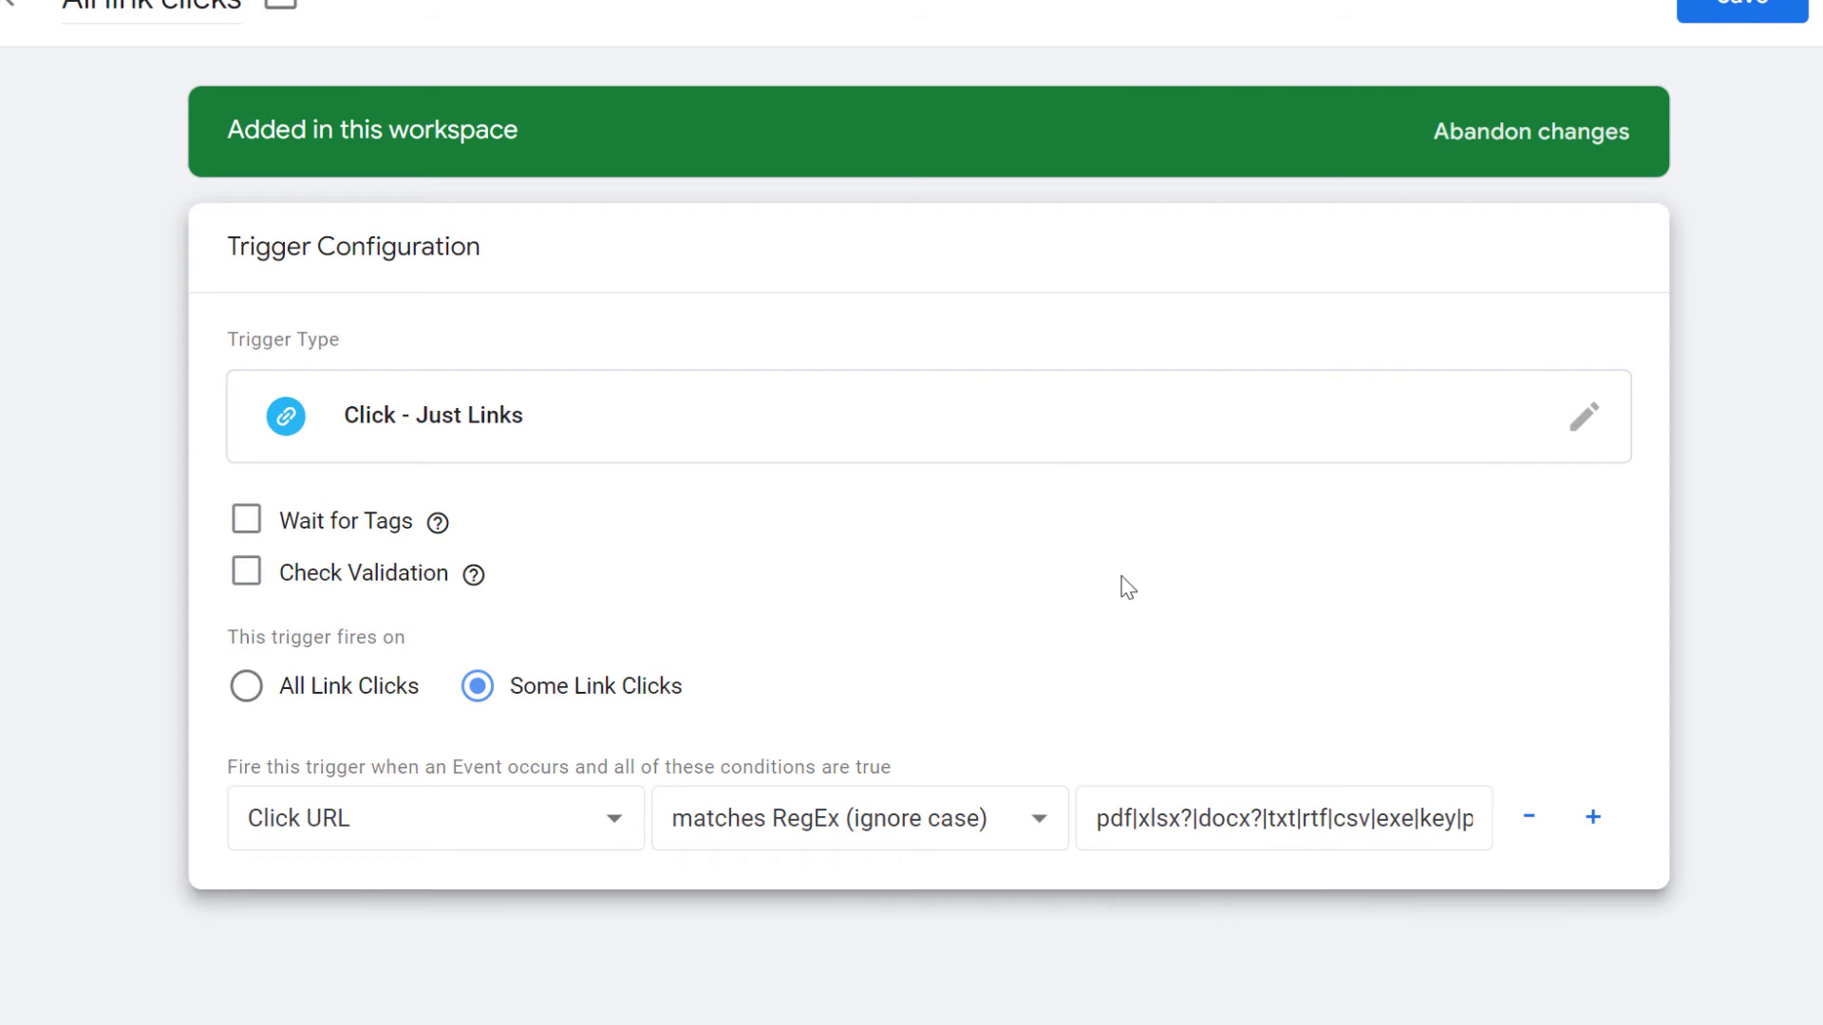
# Append |odt to the end of the trigger's regular expression
pyautogui.click(1334, 814)
pyautogui.moveTo(1334, 809); pyautogui.dragTo(1453, 827)
pyautogui.click(1468, 818)
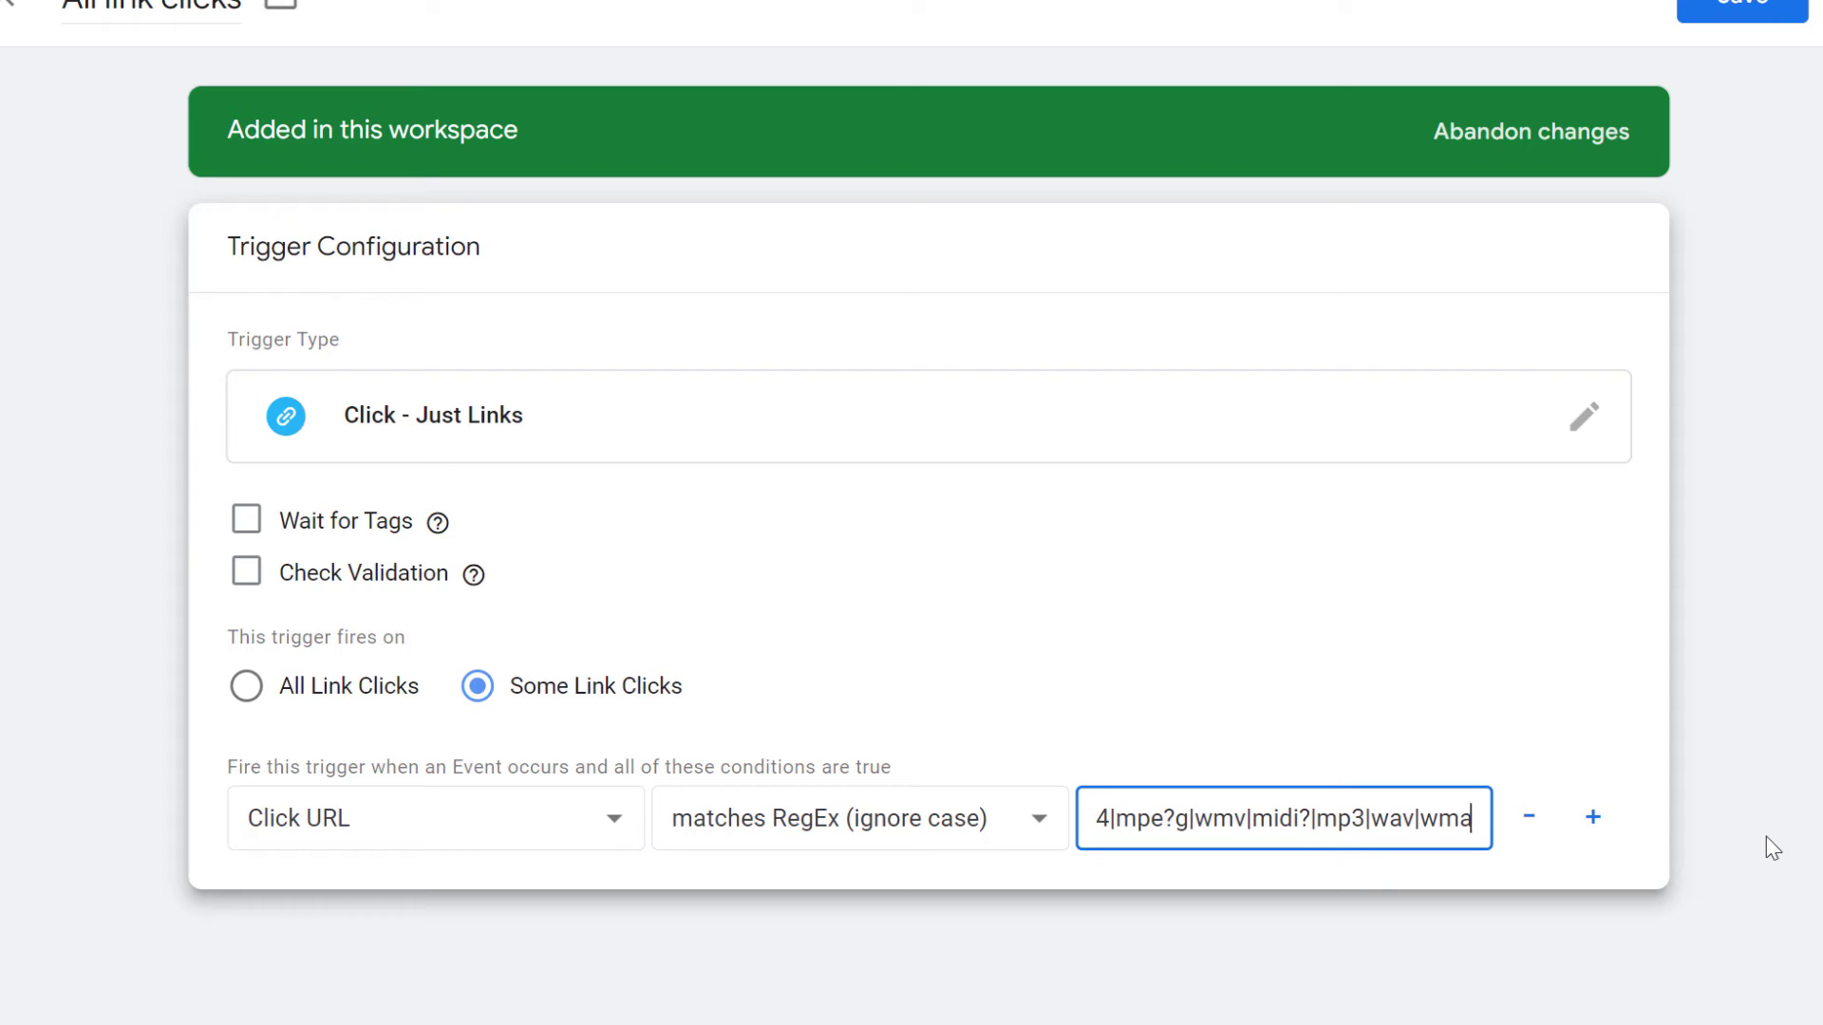
pyautogui.write('|')
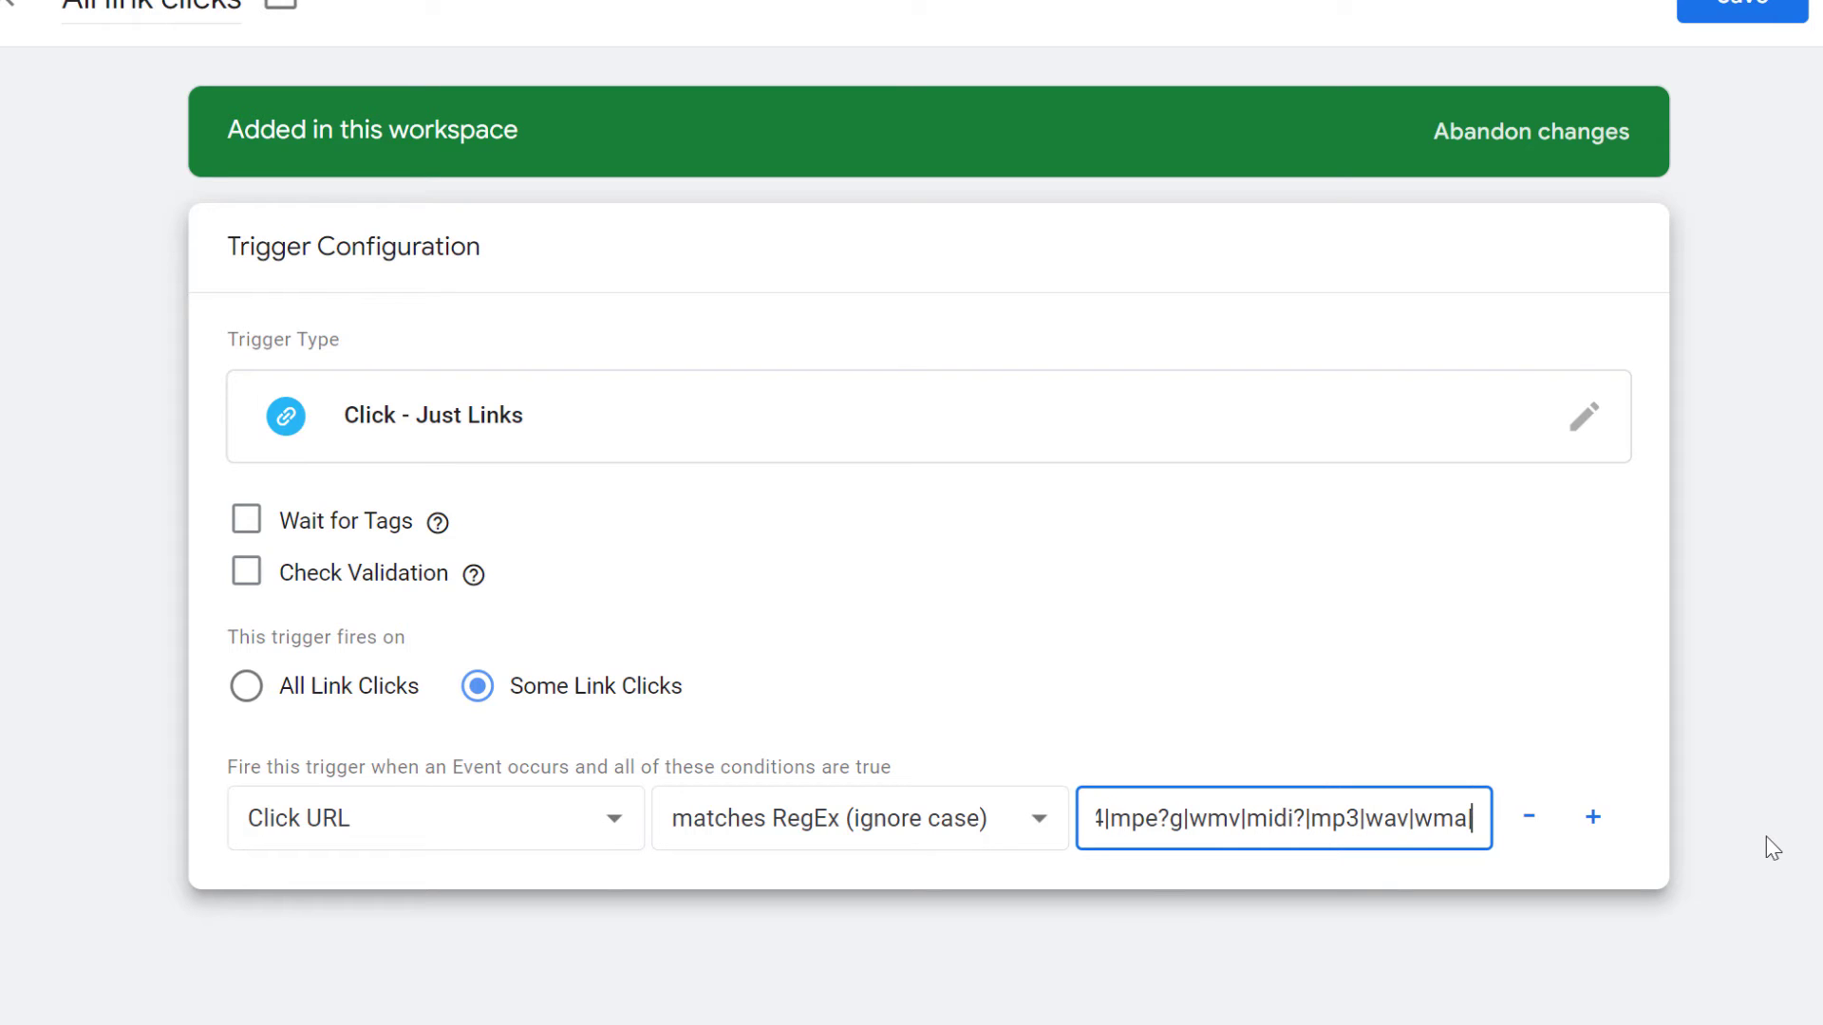
pyautogui.write('odt')
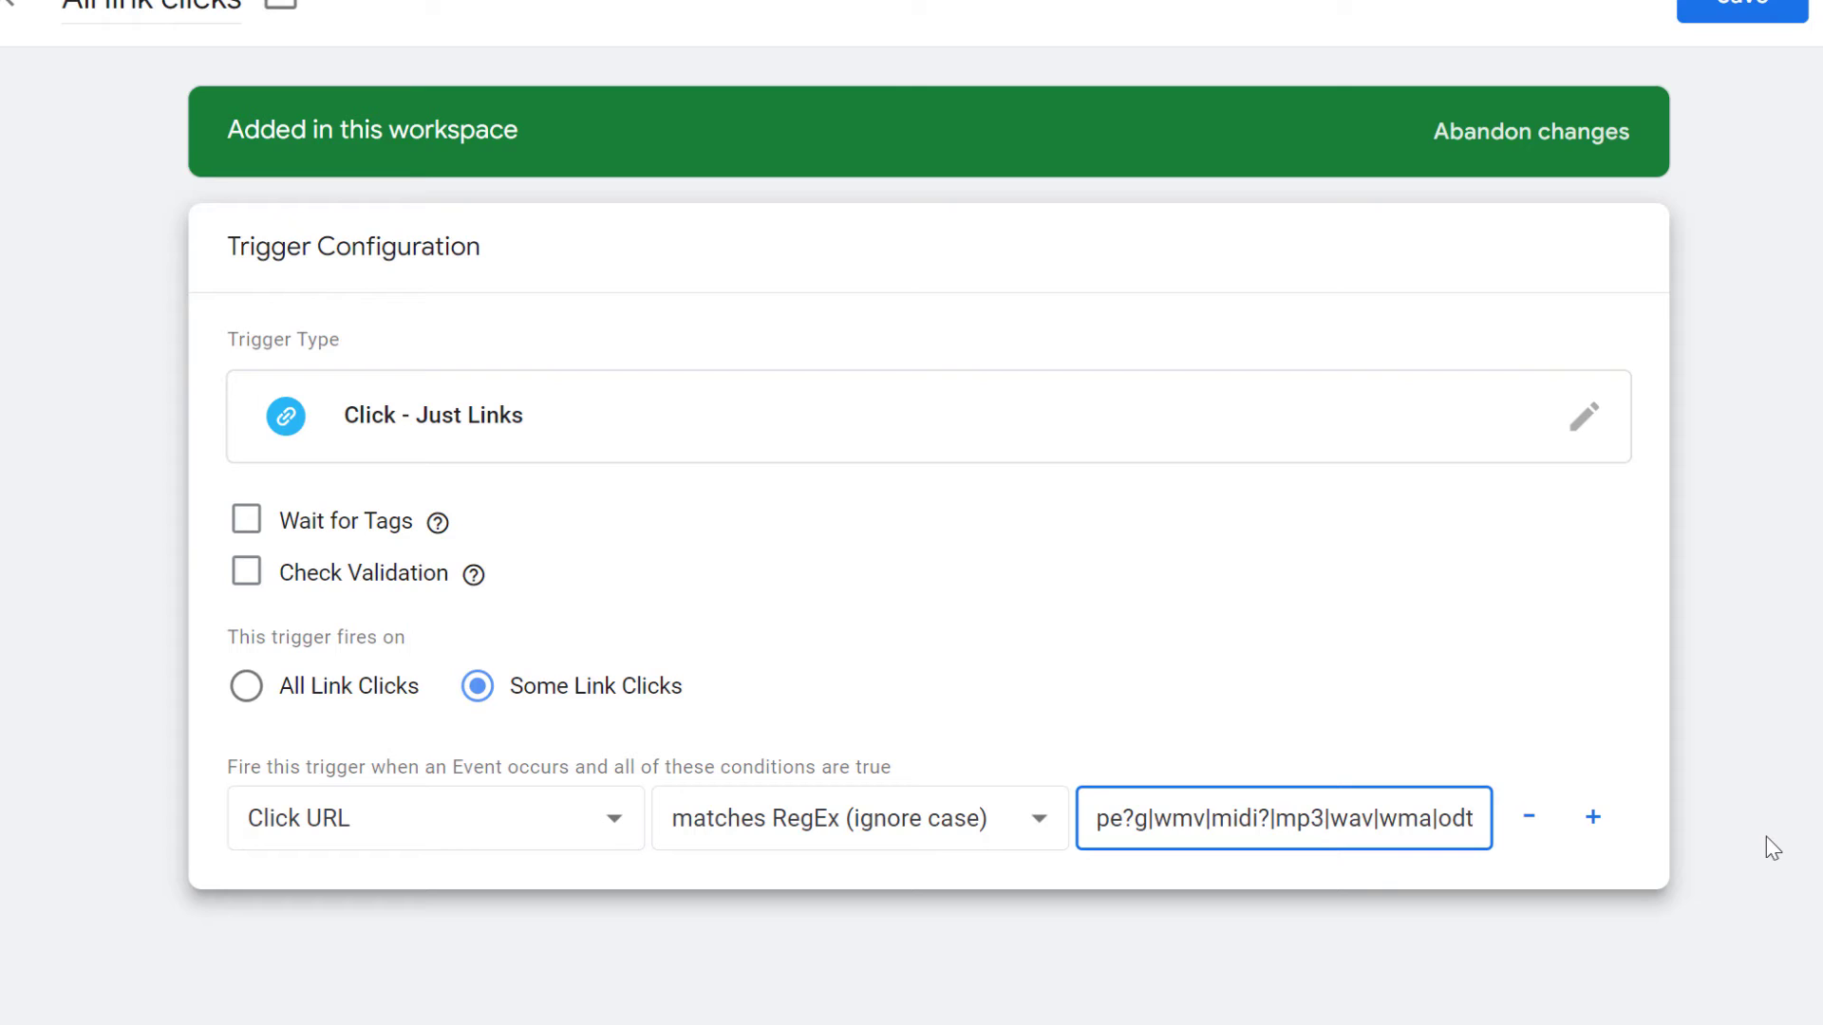
pyautogui.write('|')
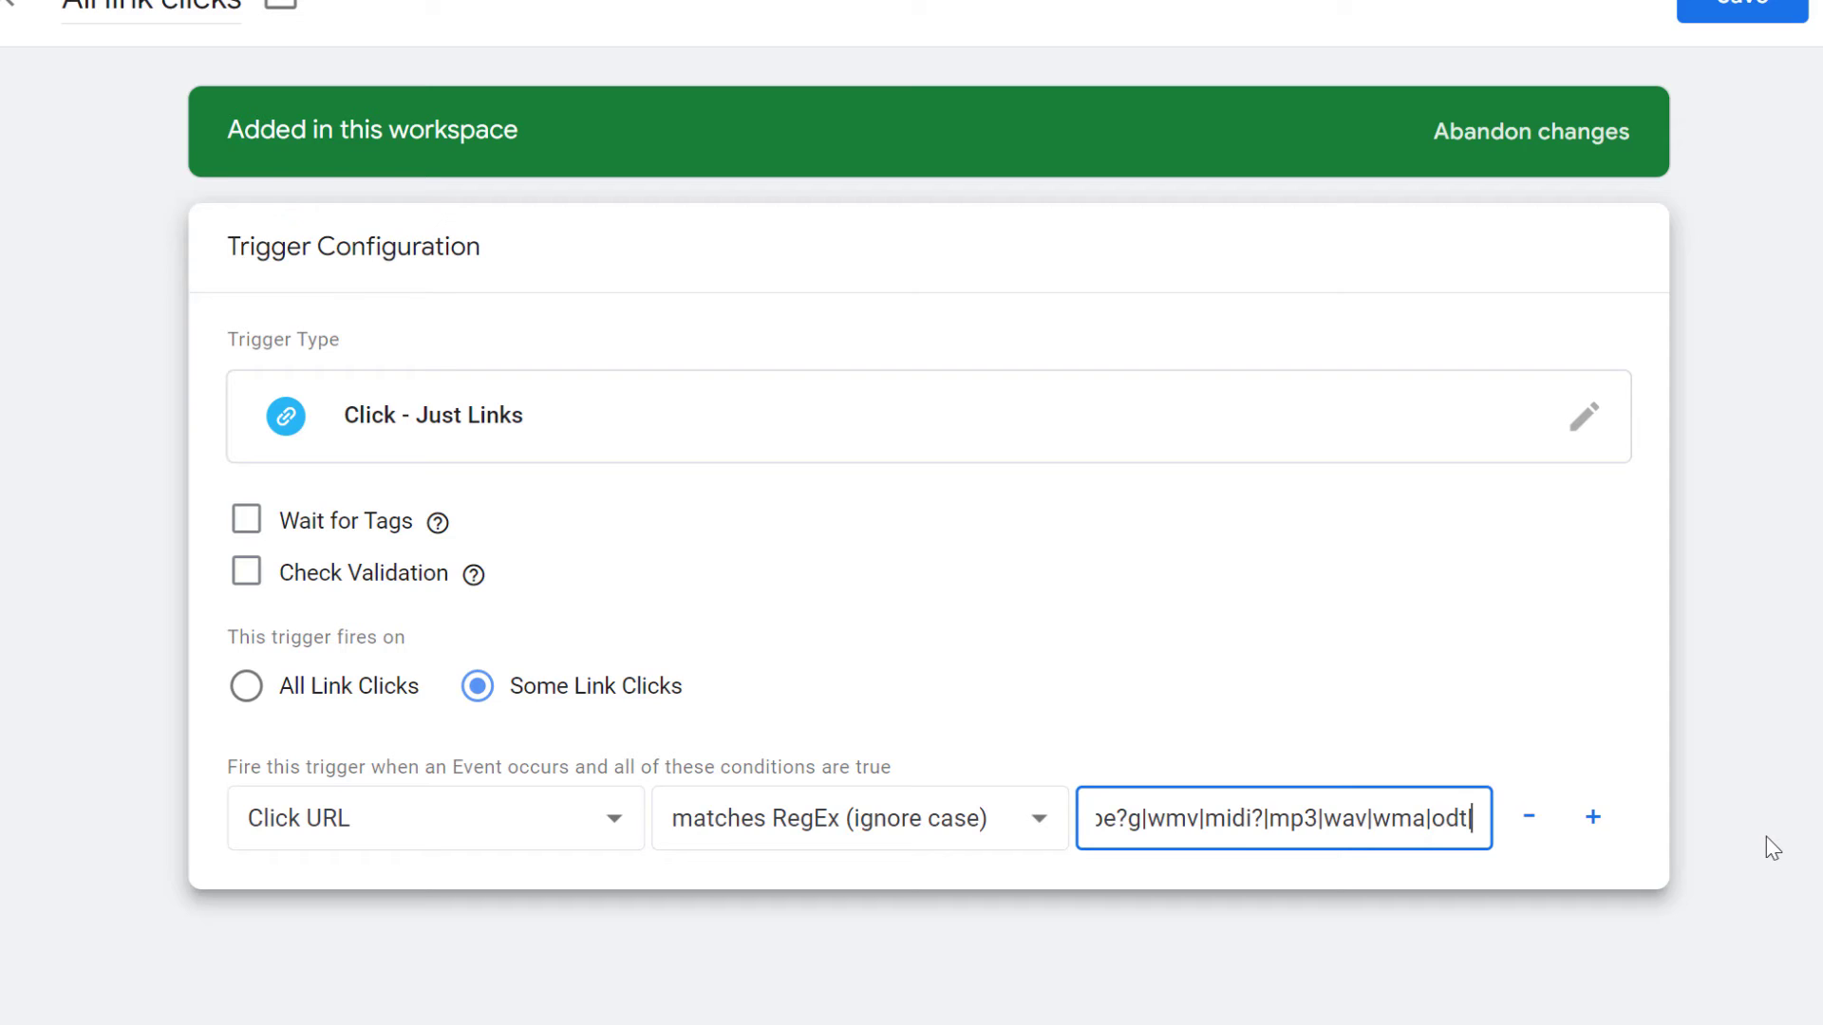
pyautogui.press('BackSpace')
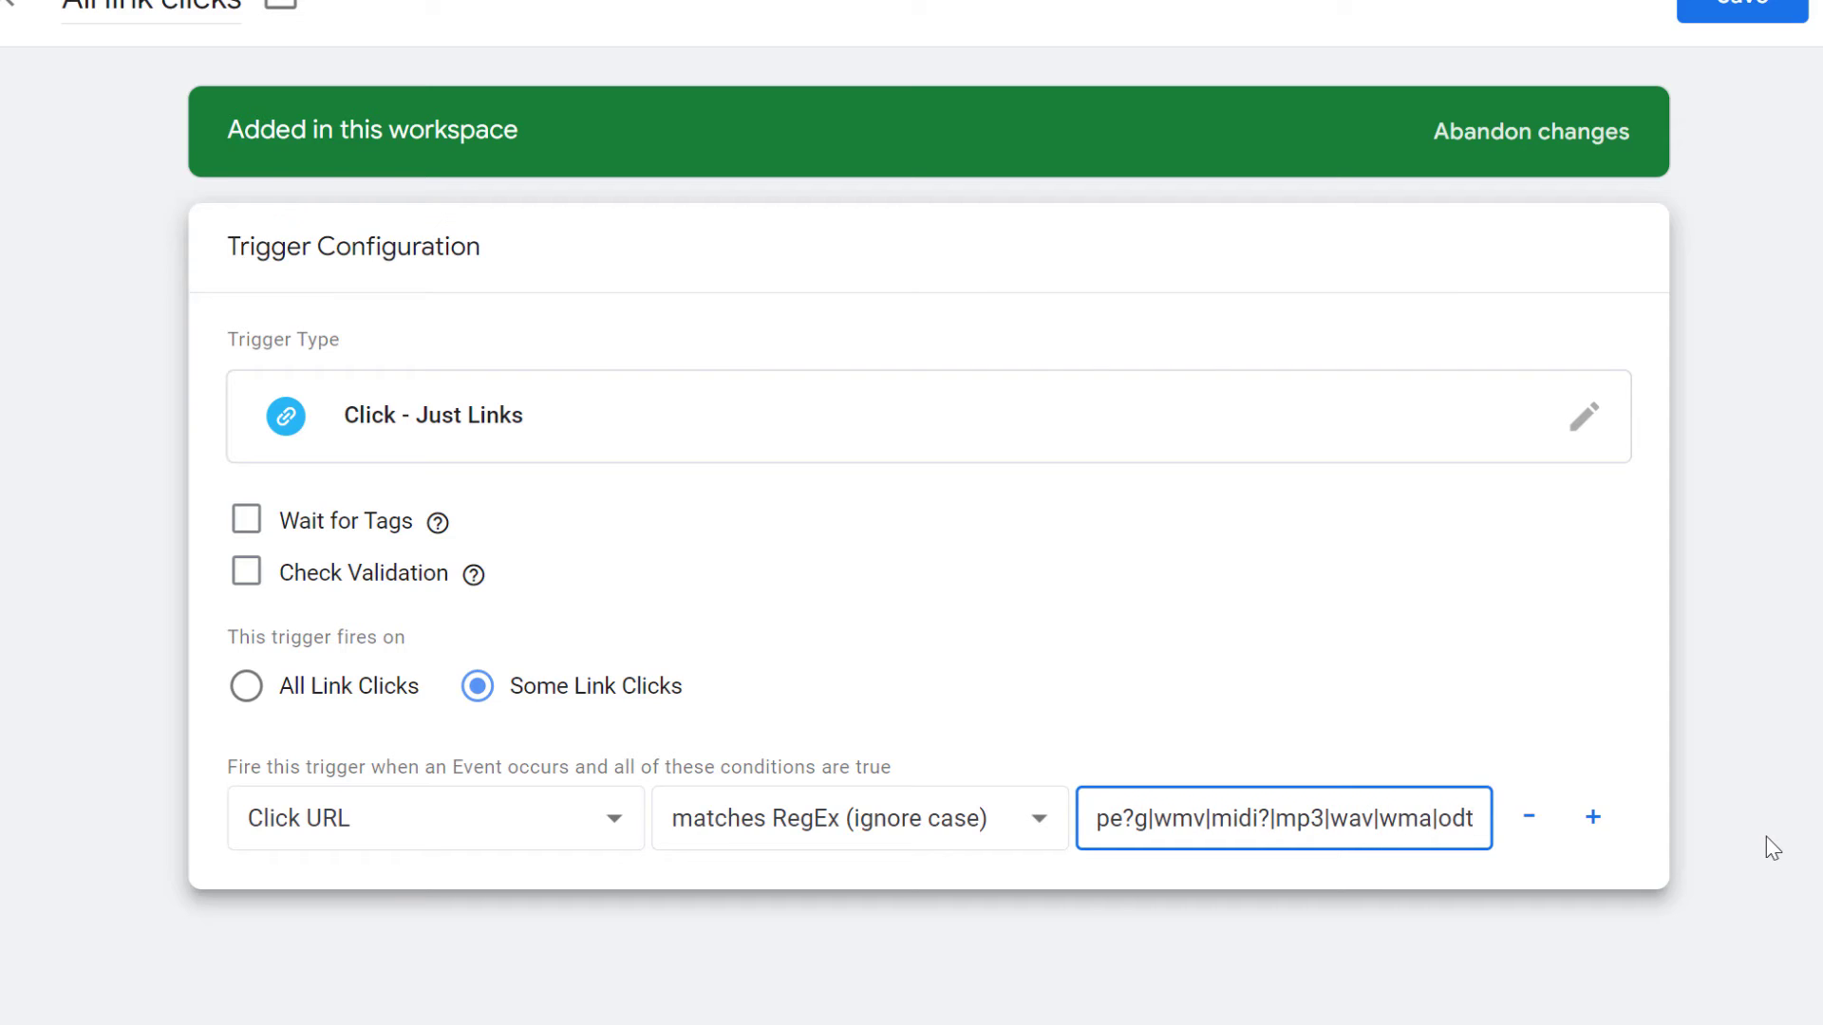
pyautogui.press('Left')
pyautogui.press('Left')
pyautogui.press('Left')
pyautogui.press('Left')
pyautogui.press('Left')
pyautogui.press('Left')
pyautogui.press('Left')
pyautogui.press('Left')
pyautogui.press('Left')
pyautogui.press('Left')
pyautogui.press('Left')
pyautogui.press('Left')
pyautogui.press('Left')
pyautogui.press('Left')
pyautogui.press('Left')
pyautogui.press('Left')
pyautogui.press('Left')
pyautogui.press('Left')
pyautogui.press('Left')
pyautogui.press('Left')
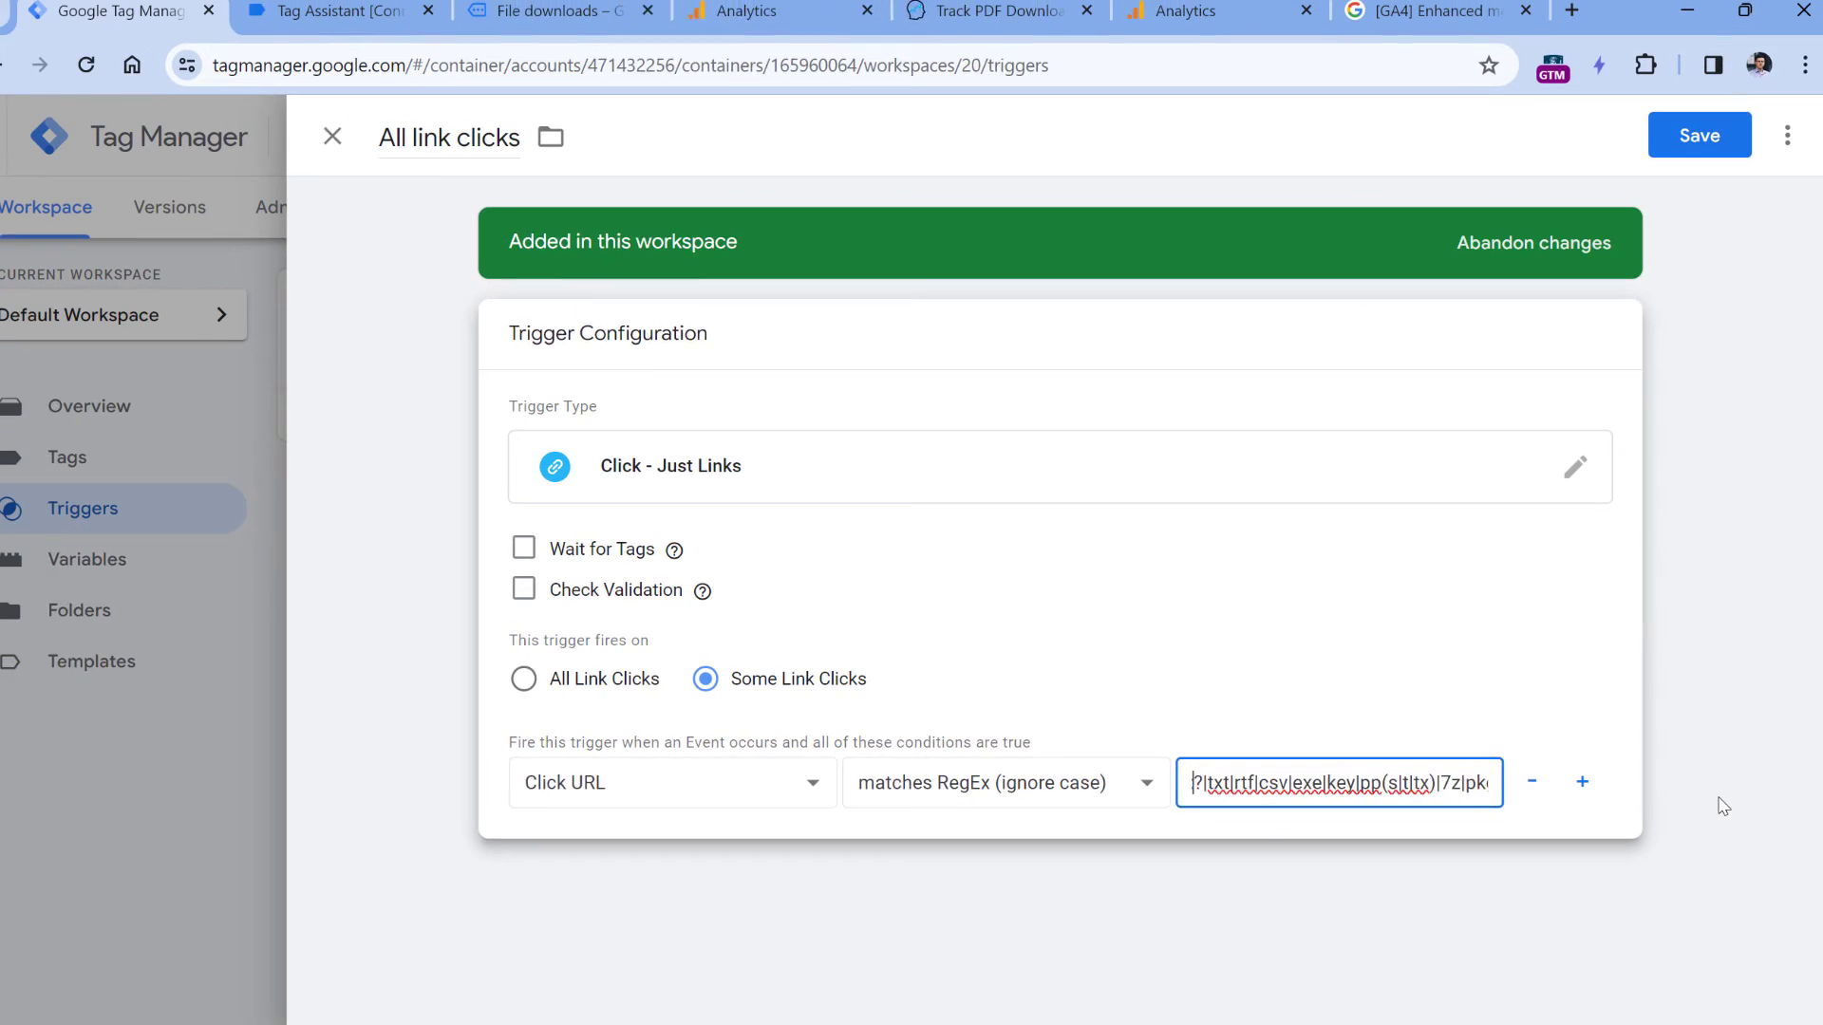
pyautogui.press('Left')
pyautogui.press('Left')
pyautogui.press('Left')
pyautogui.press('Left')
pyautogui.press('Left')
pyautogui.press('Left')
pyautogui.press('Left')
pyautogui.press('Left')
pyautogui.press('Left')
pyautogui.press('Left')
pyautogui.press('Left')
pyautogui.press('Left')
pyautogui.press('Left')
pyautogui.press('Left')
pyautogui.press('Left')
pyautogui.press('Left')
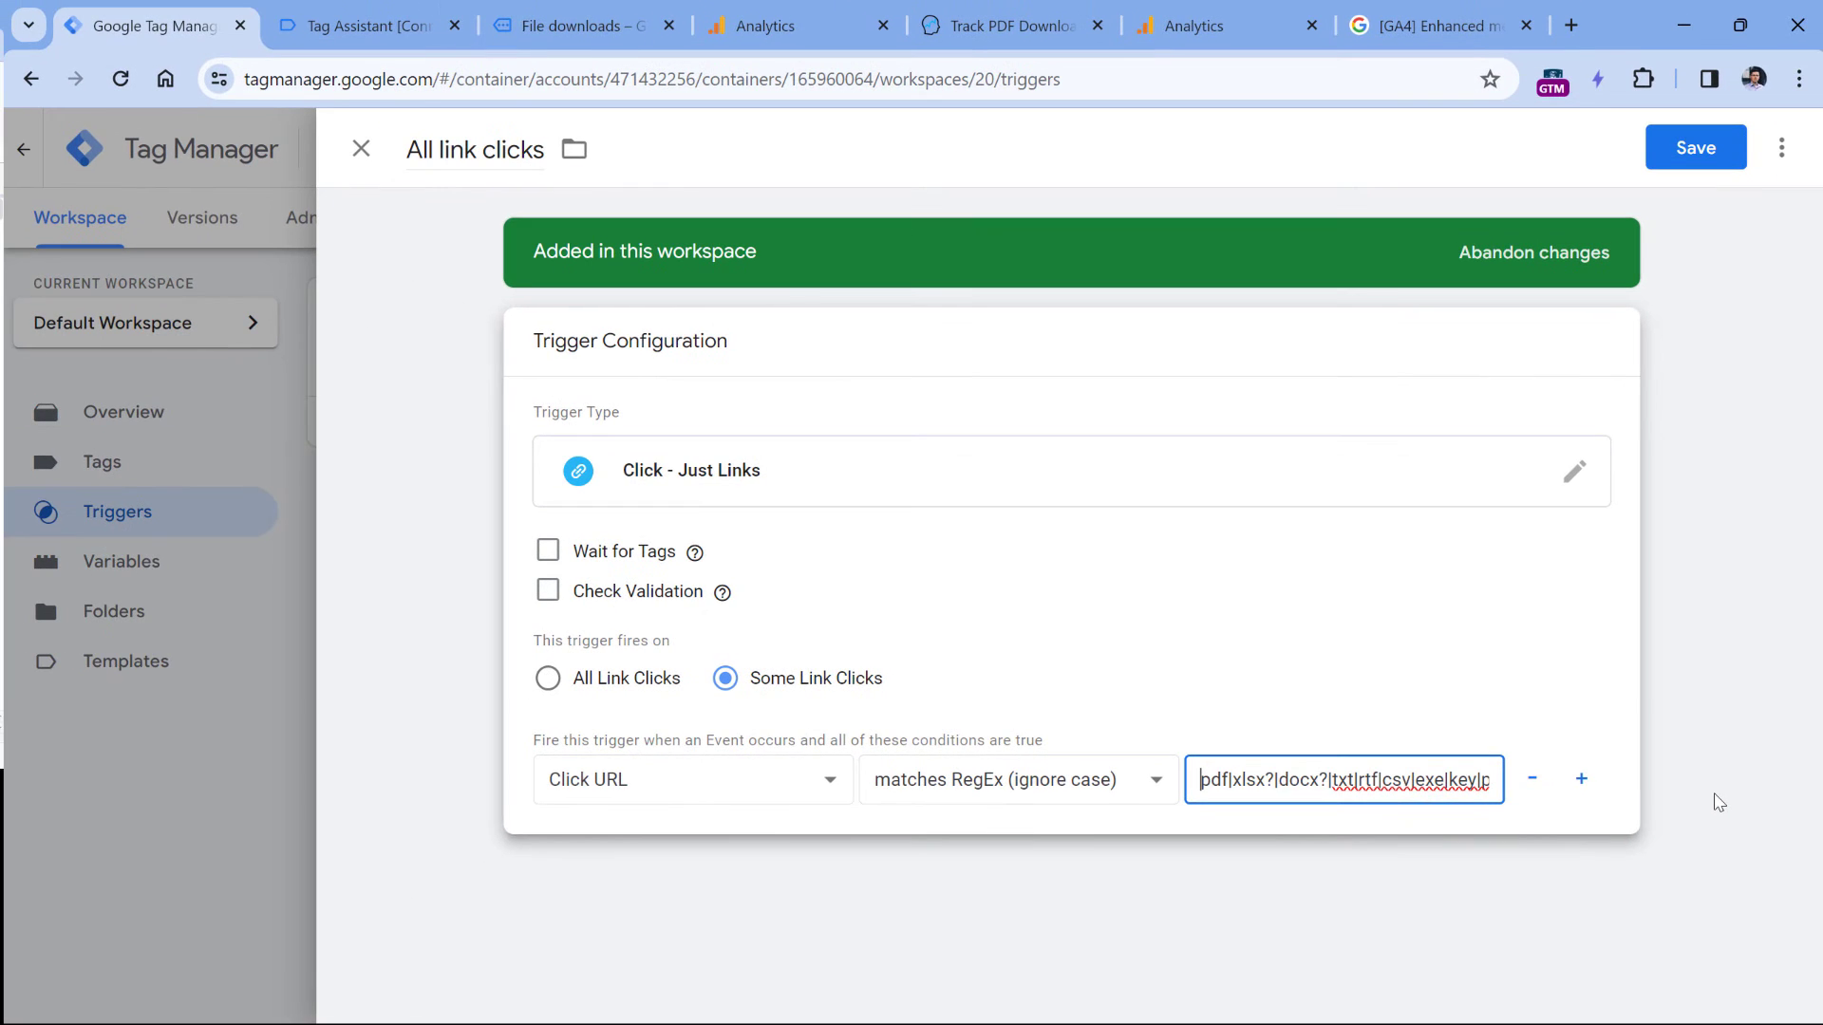
# Rename the trigger to "Link click - files" and save it
pyautogui.tripleClick(454, 137)
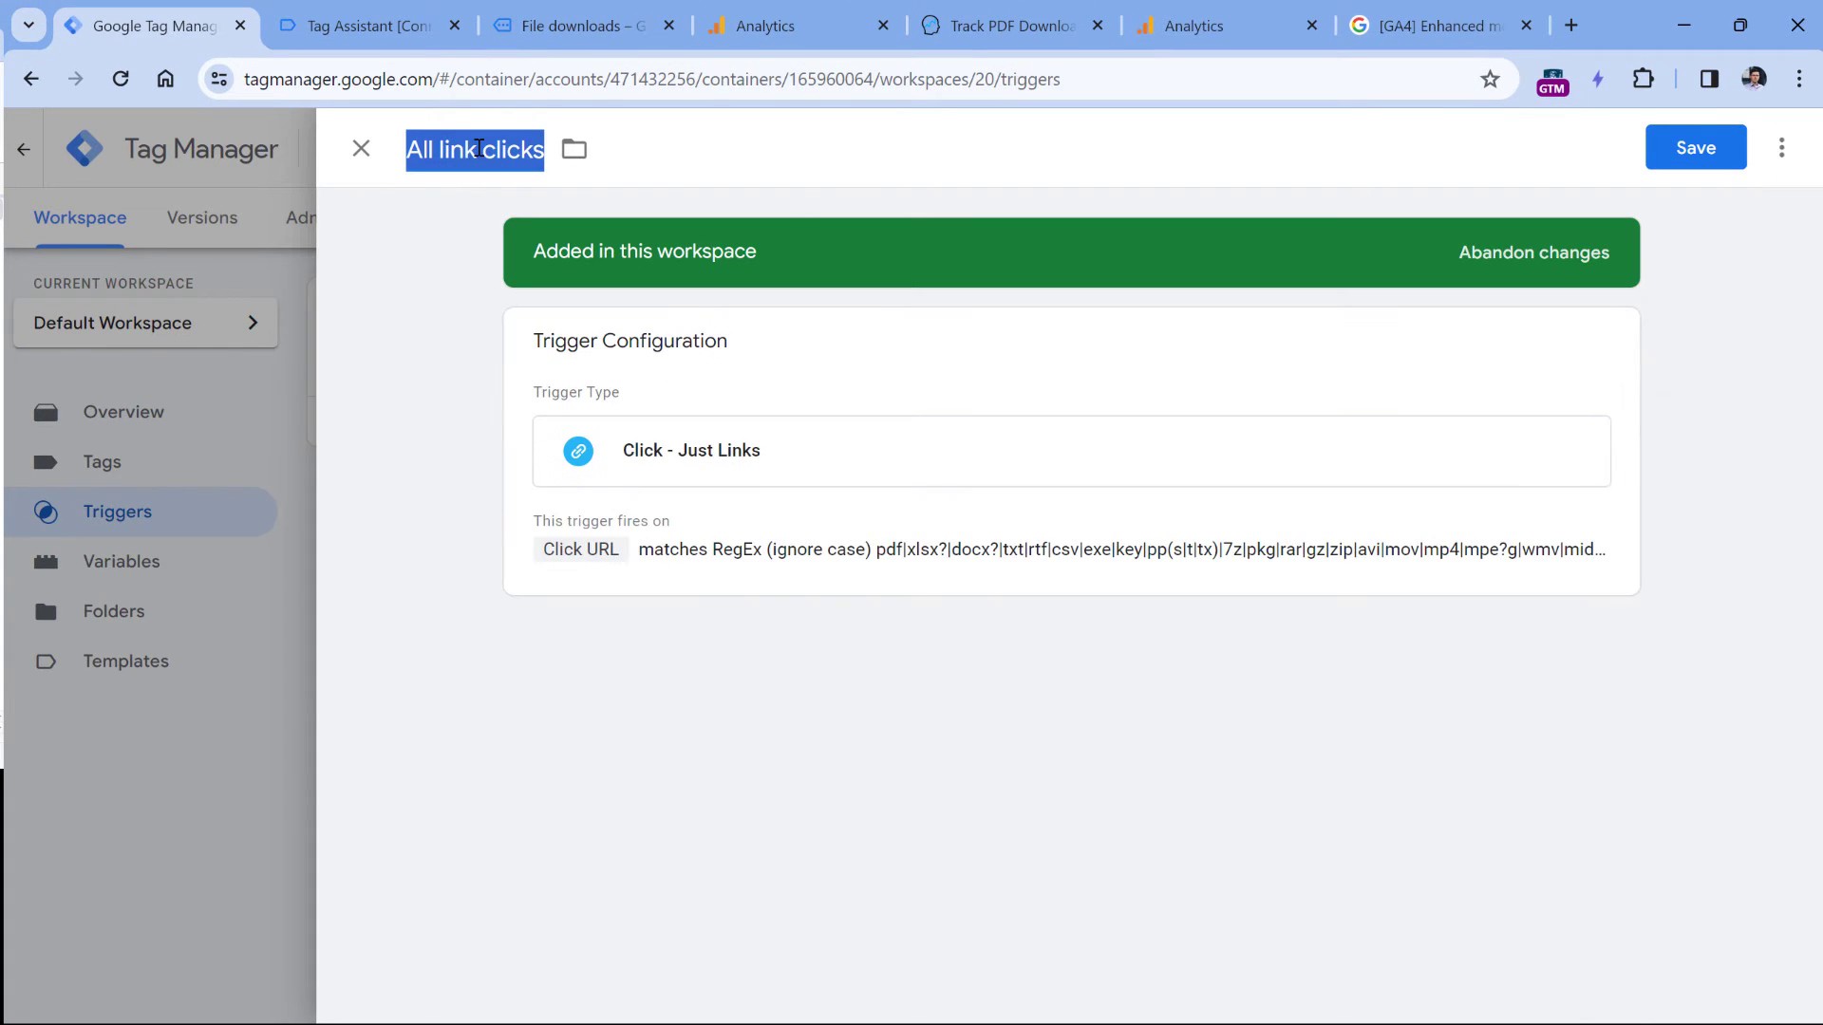
pyautogui.write('Link click - files')
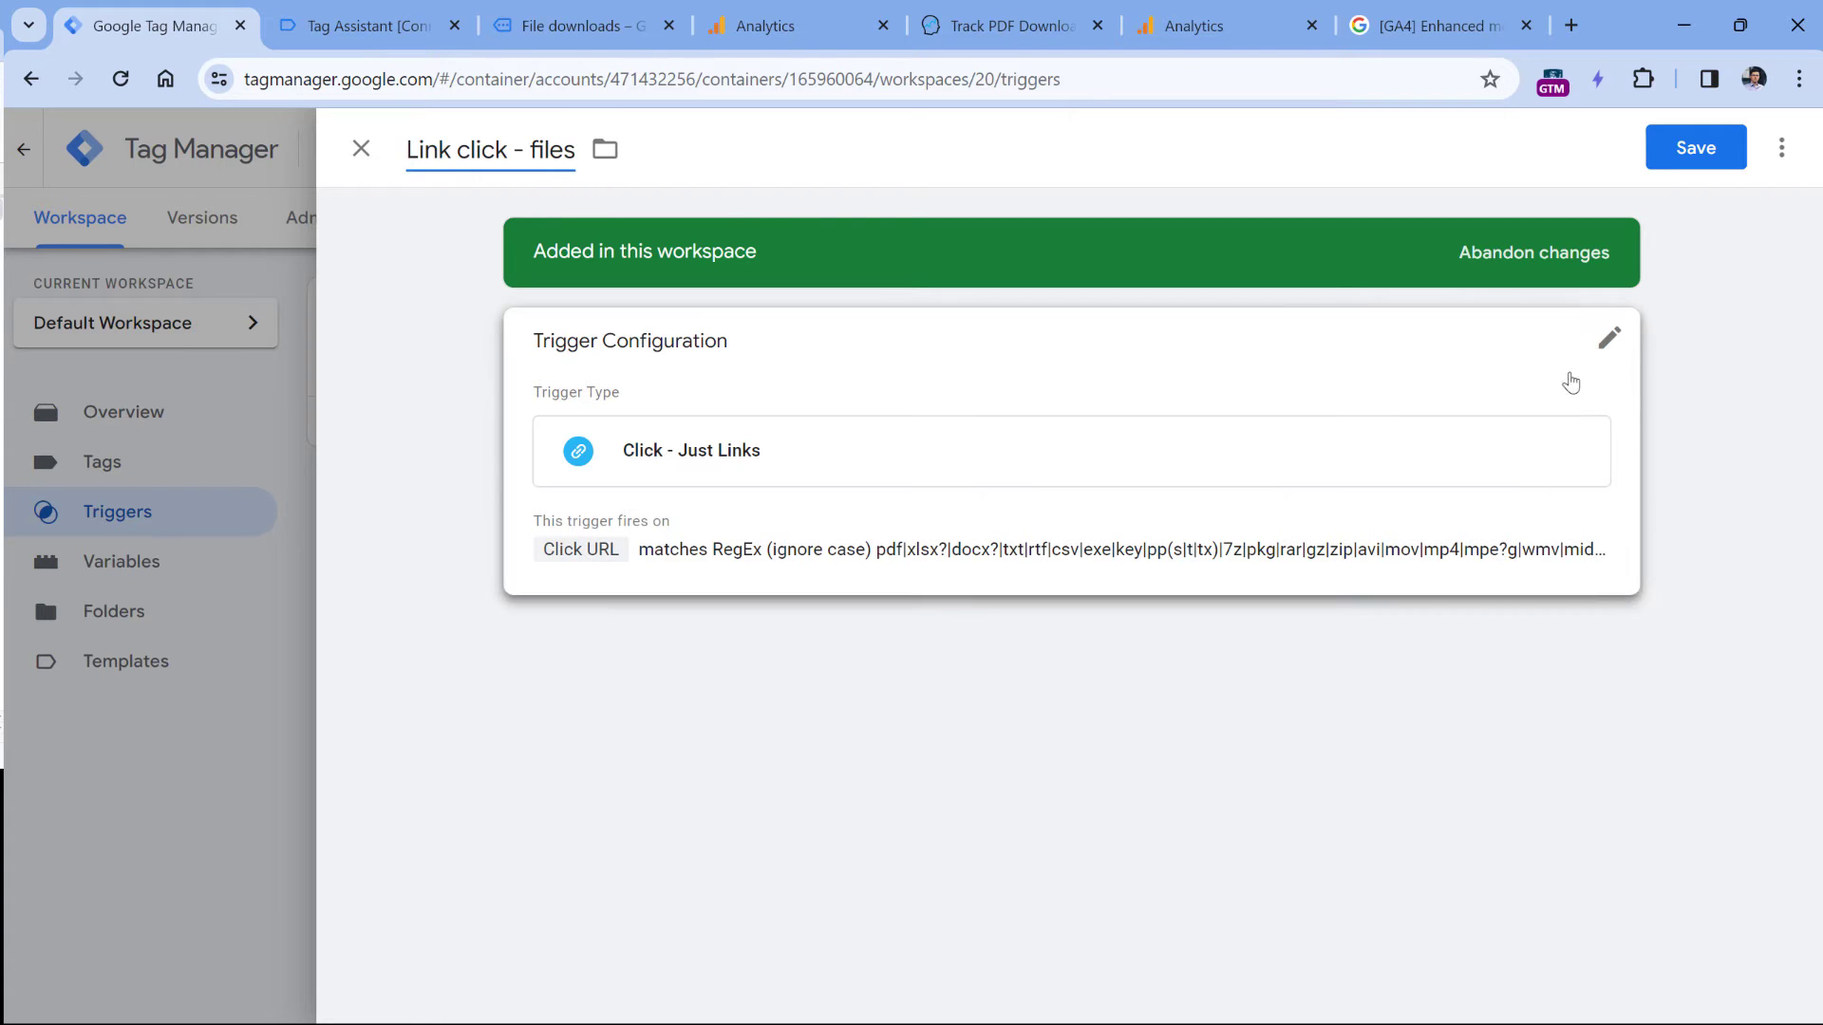
pyautogui.click(1686, 155)
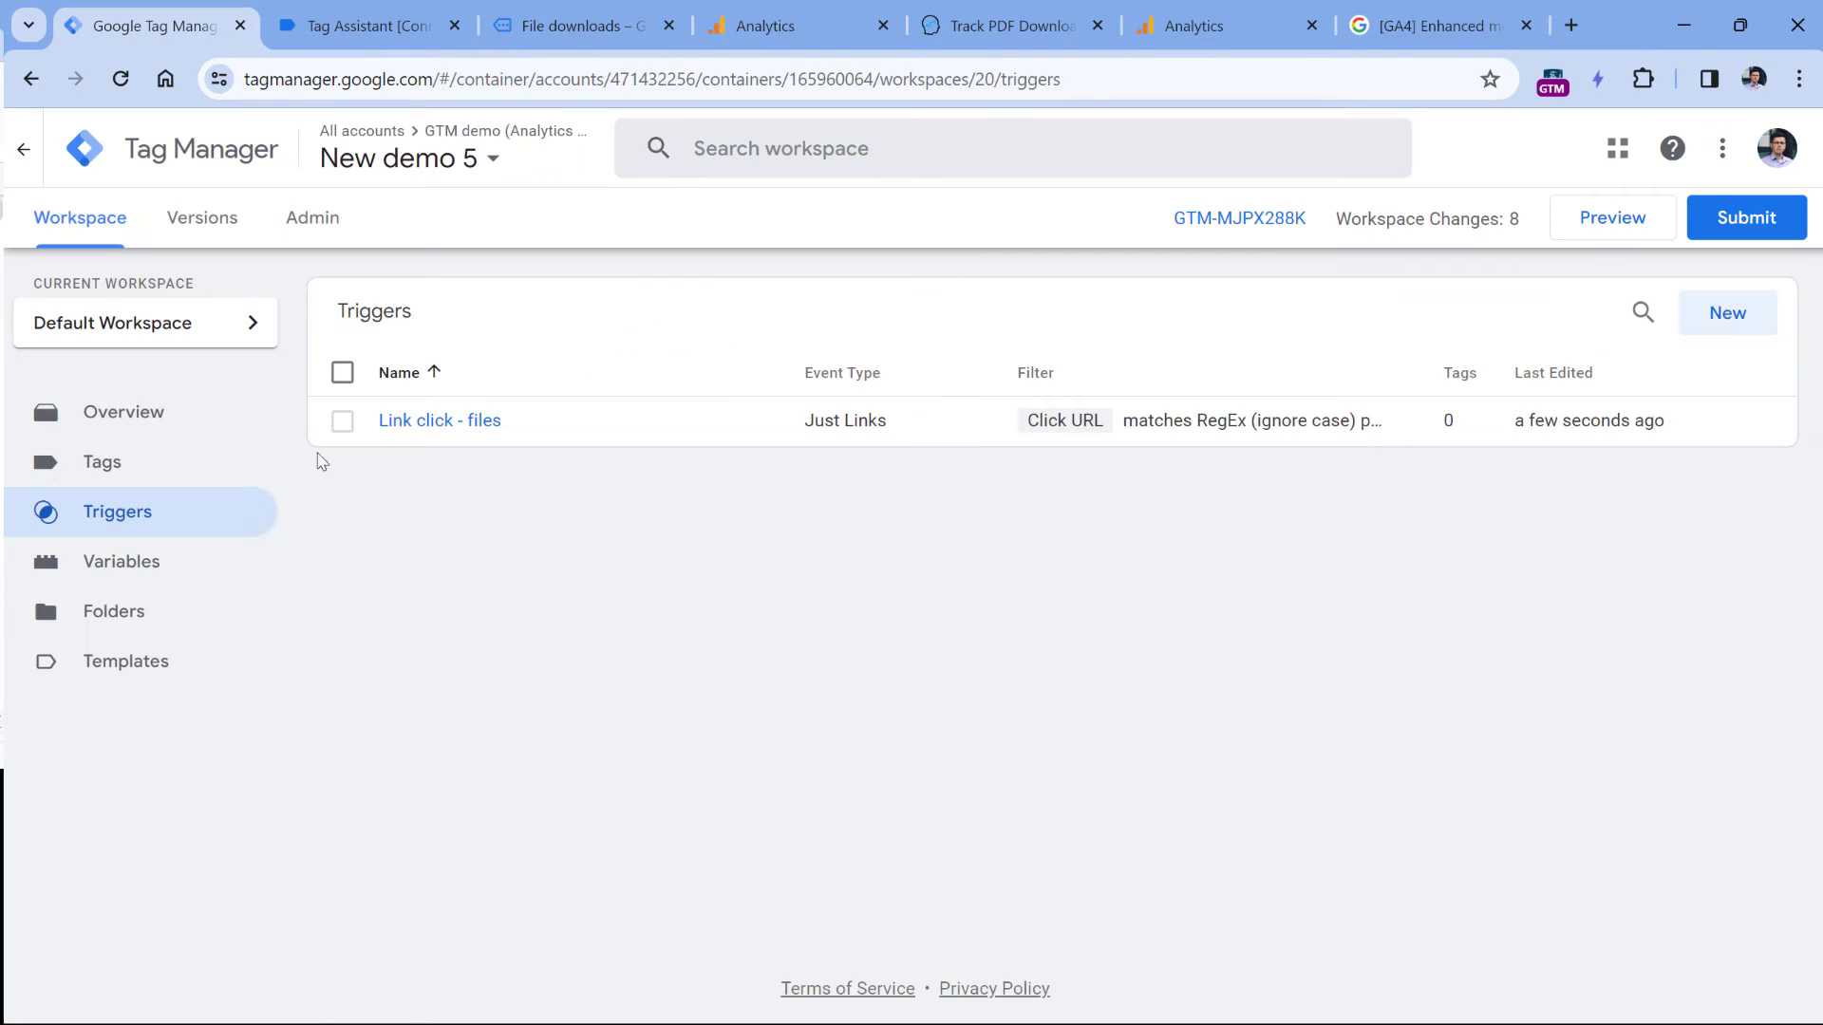
# Create a new tag with the tag type Google Analytics: GA4 Event
pyautogui.click(98, 465)
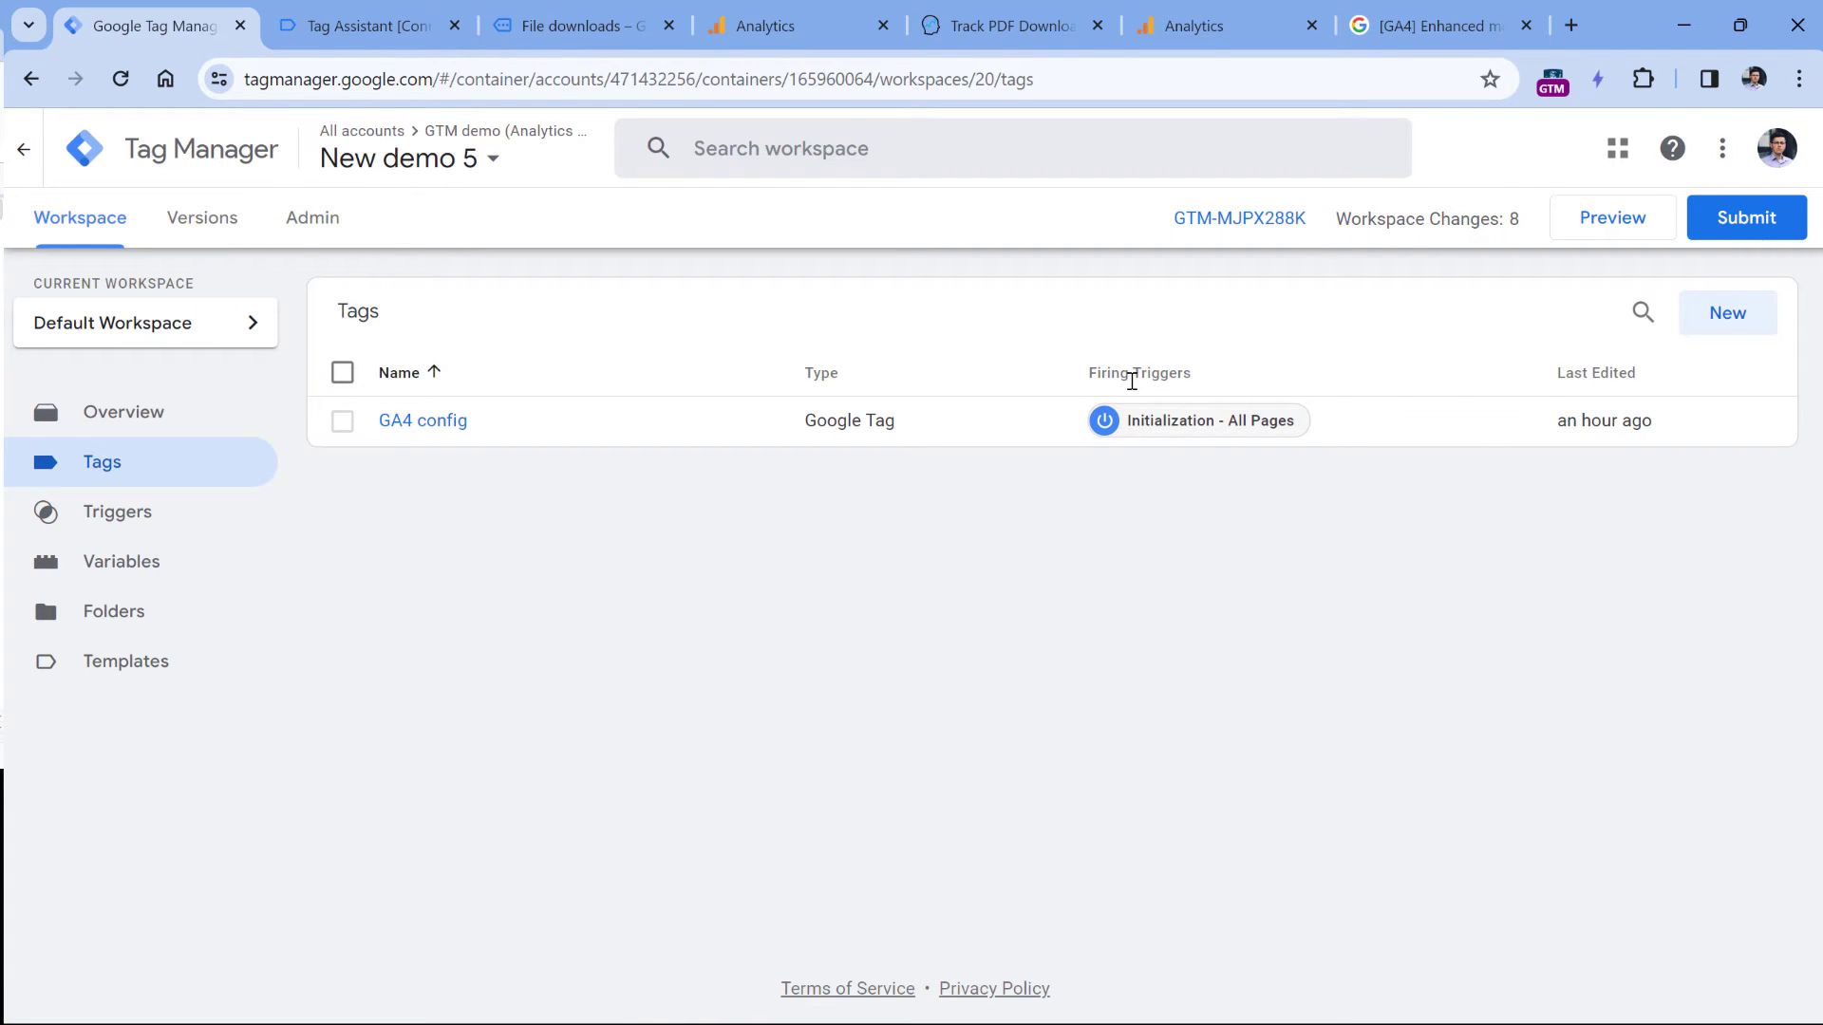
pyautogui.click(1728, 318)
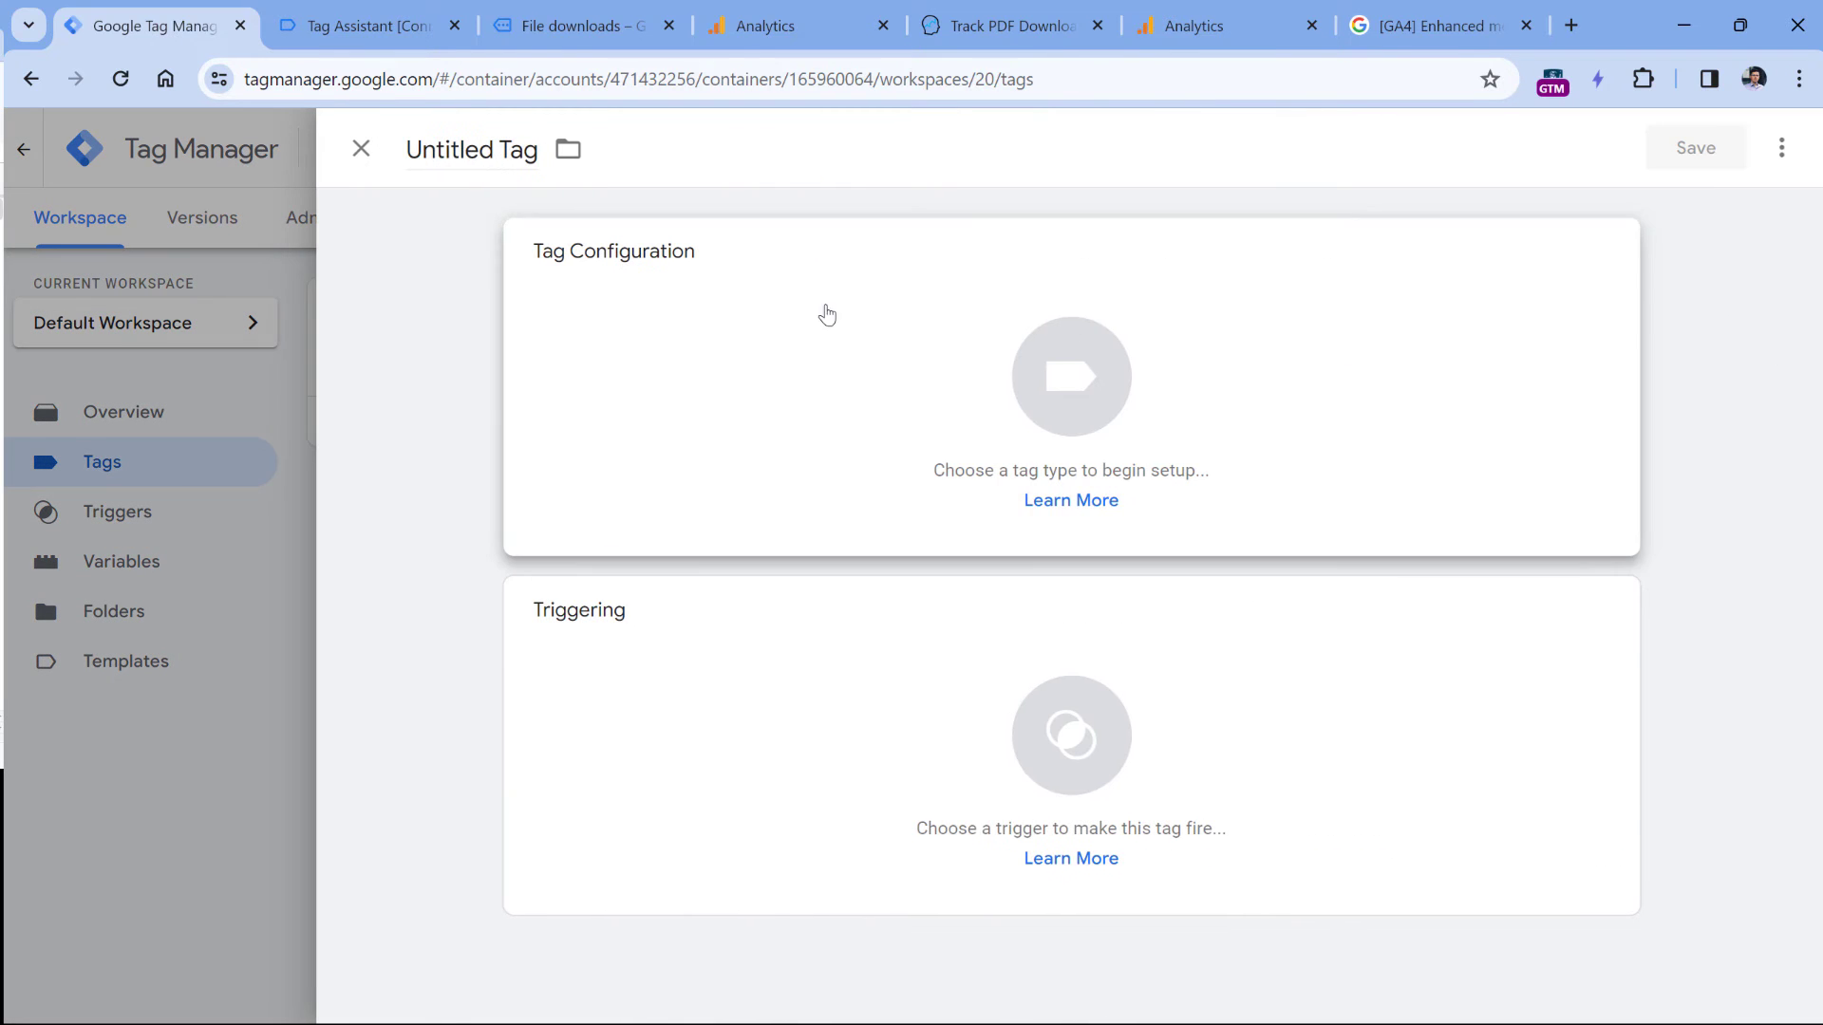
pyautogui.click(664, 342)
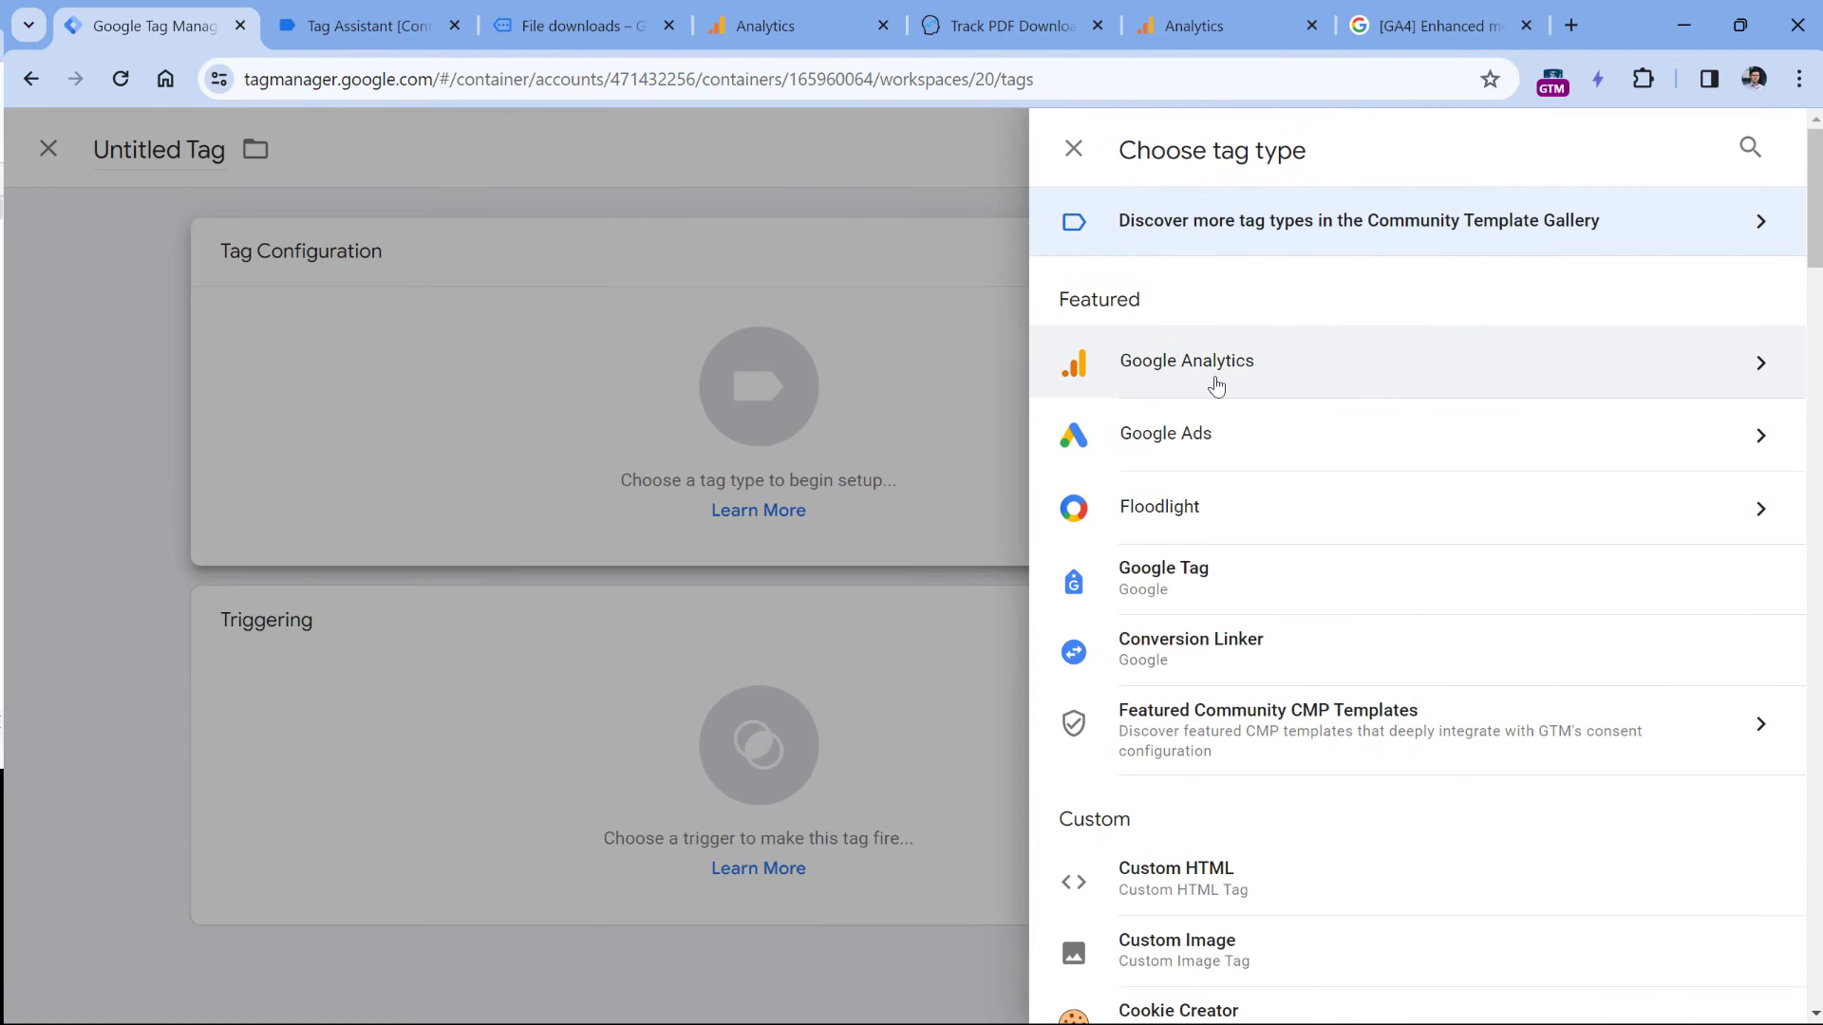
pyautogui.click(1216, 384)
pyautogui.click(1255, 384)
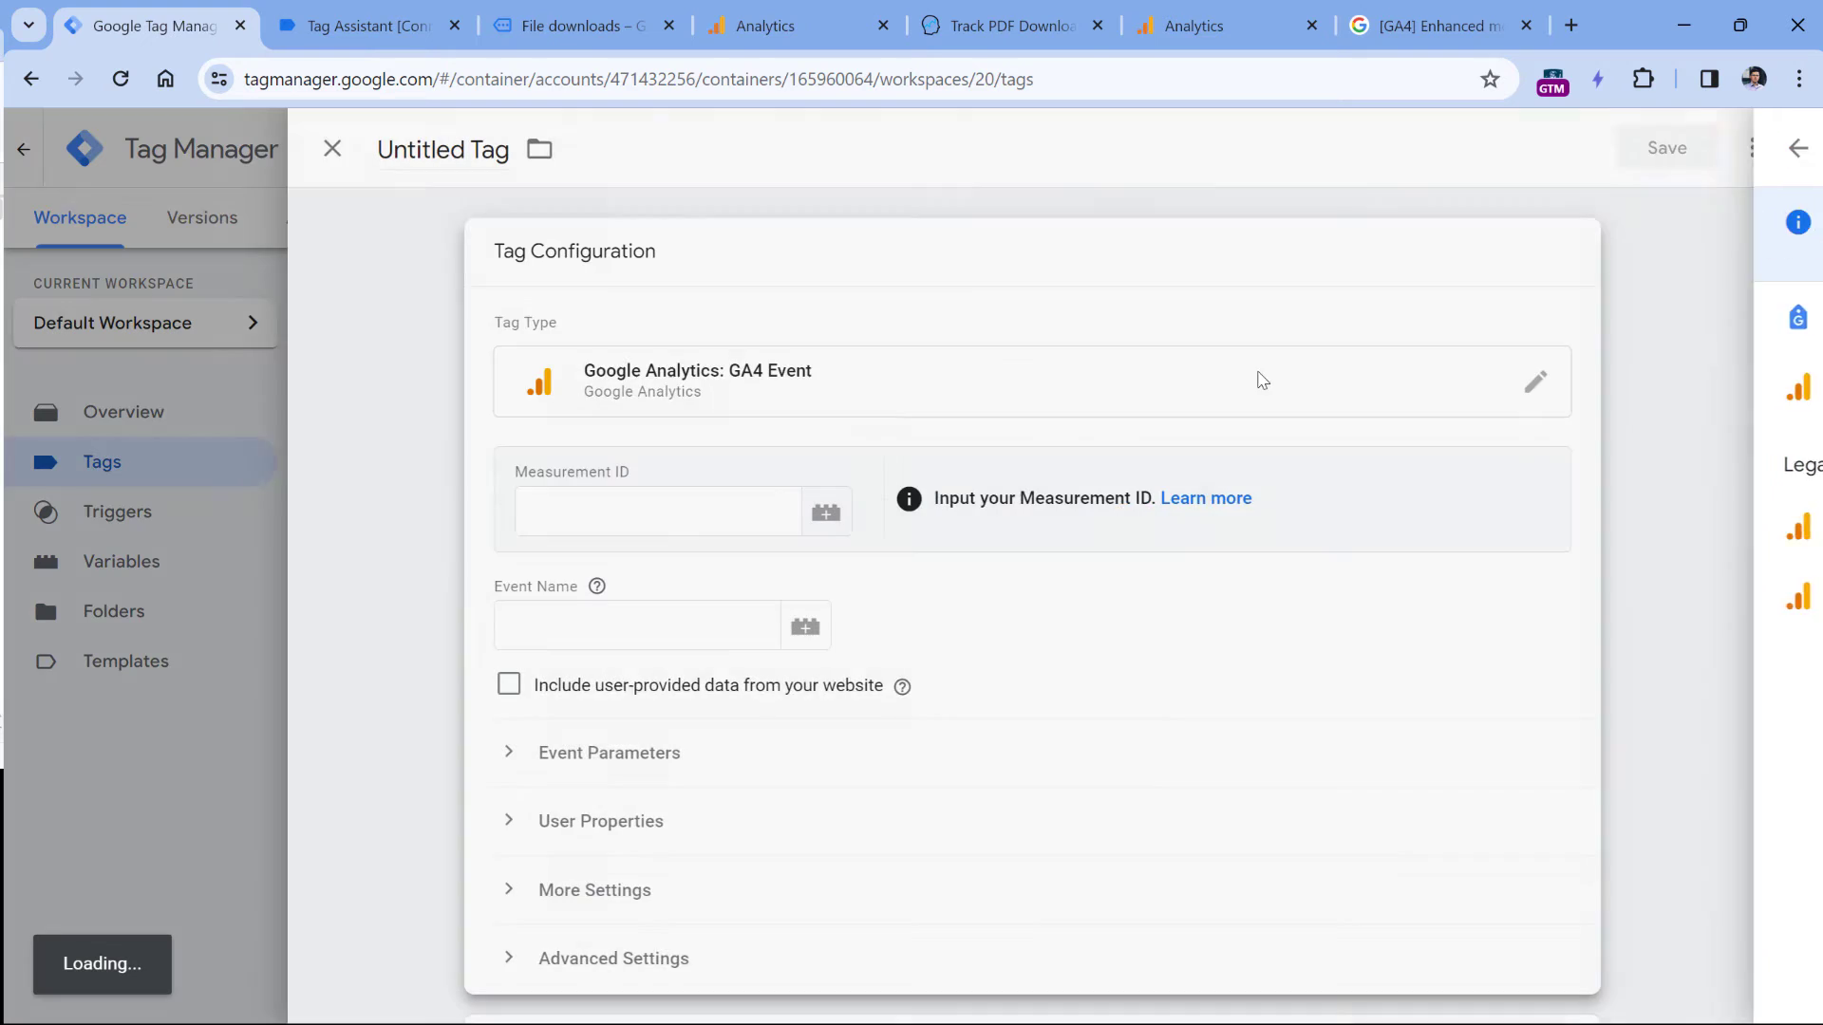
# Copy the Measurement ID of the GTM Sandbox website stream from Google Analytics into the tag's Measurement ID field
pyautogui.click(649, 499)
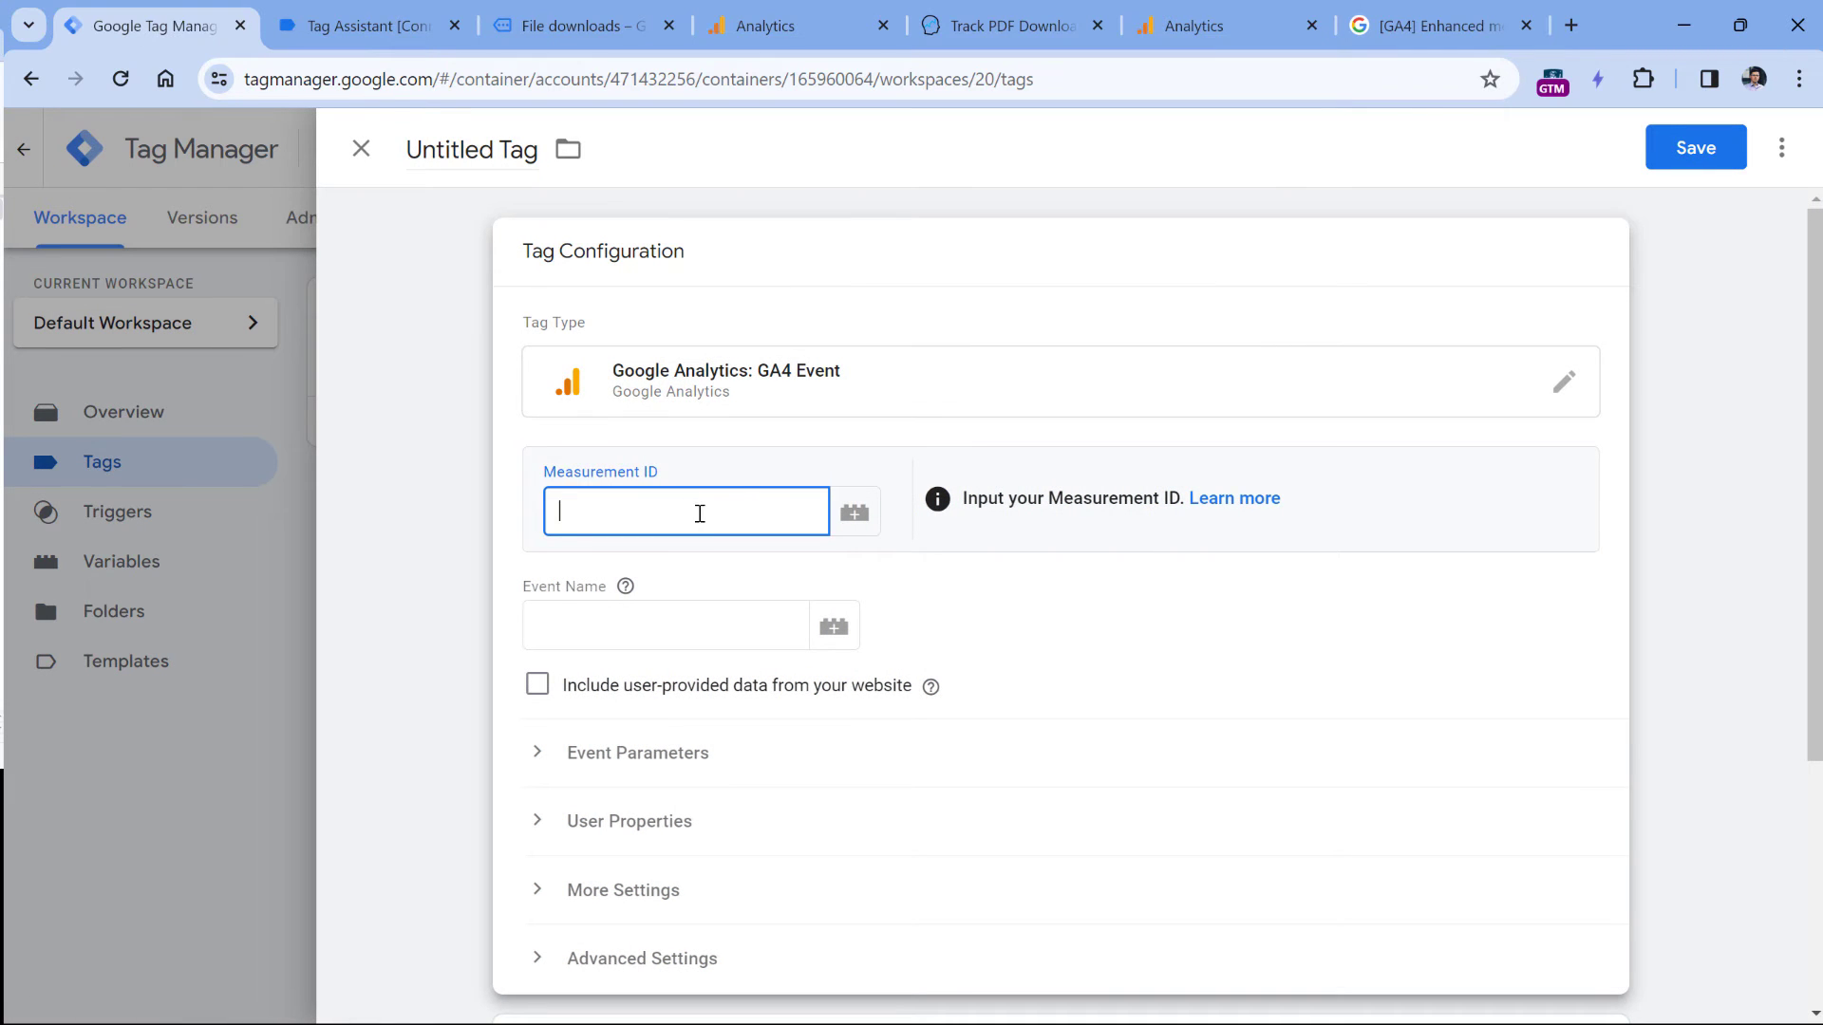
pyautogui.click(750, 27)
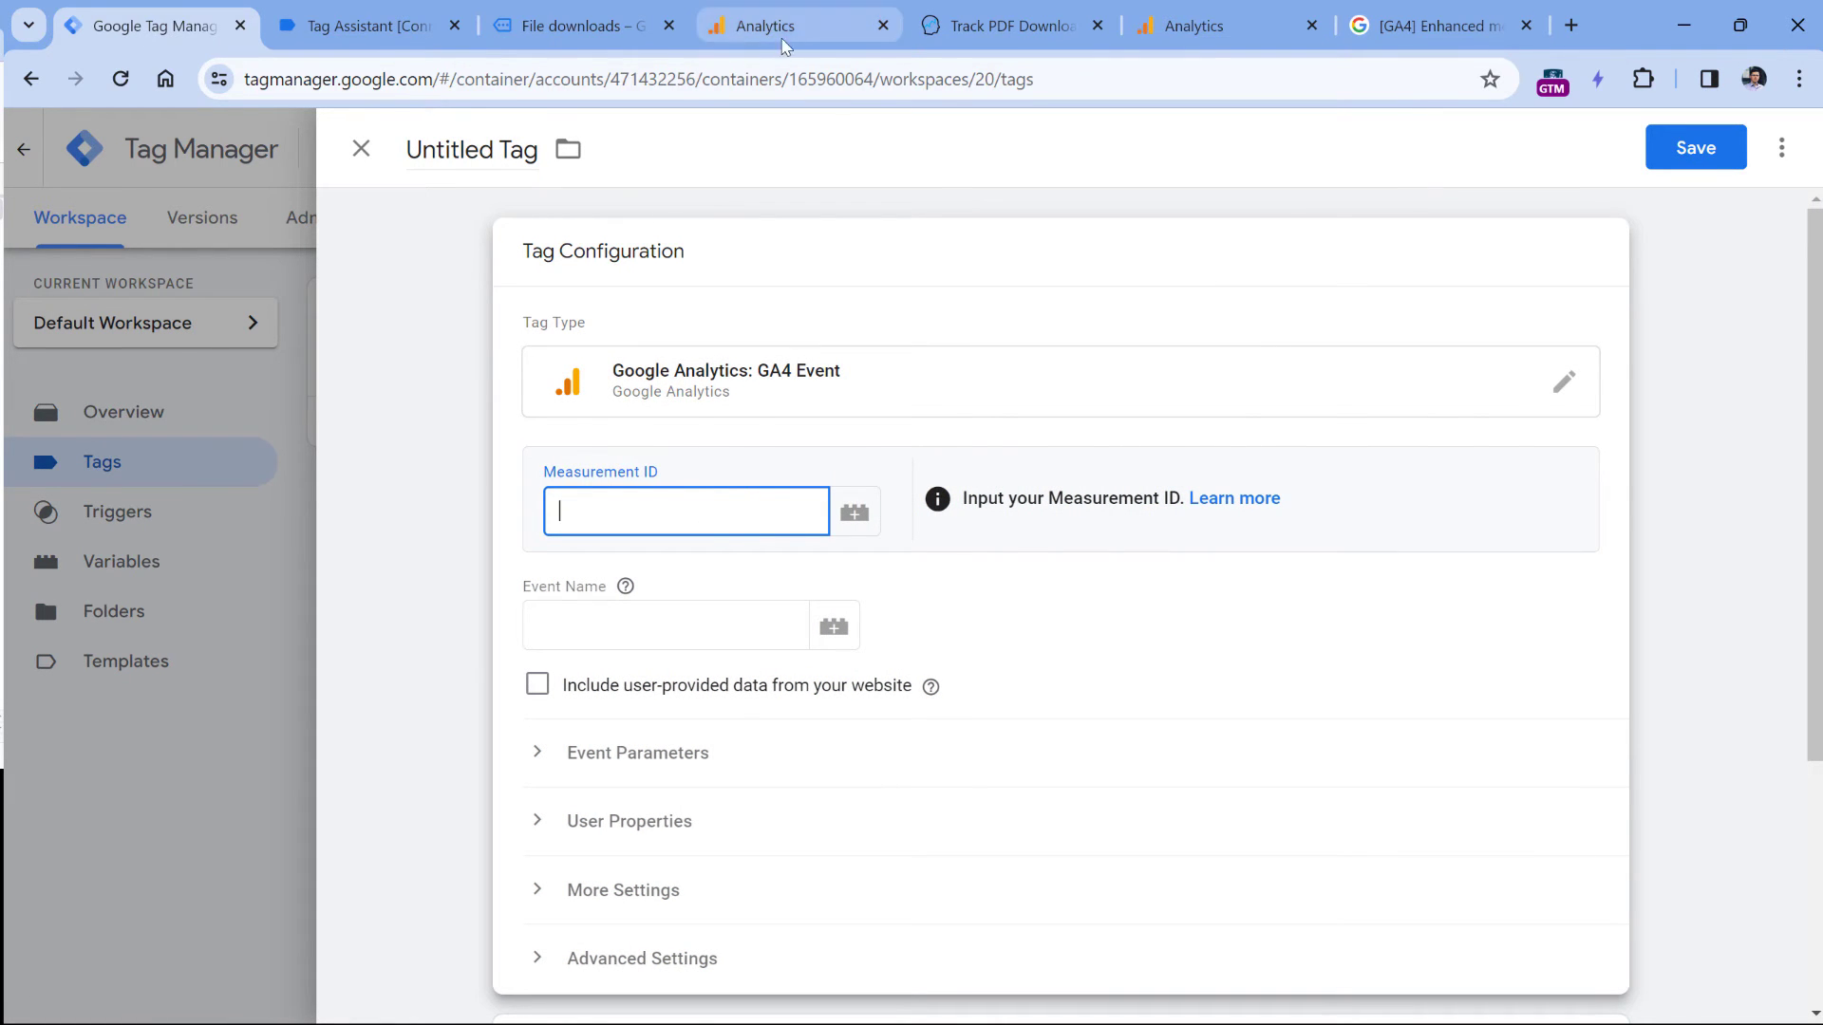
pyautogui.scroll(5, 982, 408)
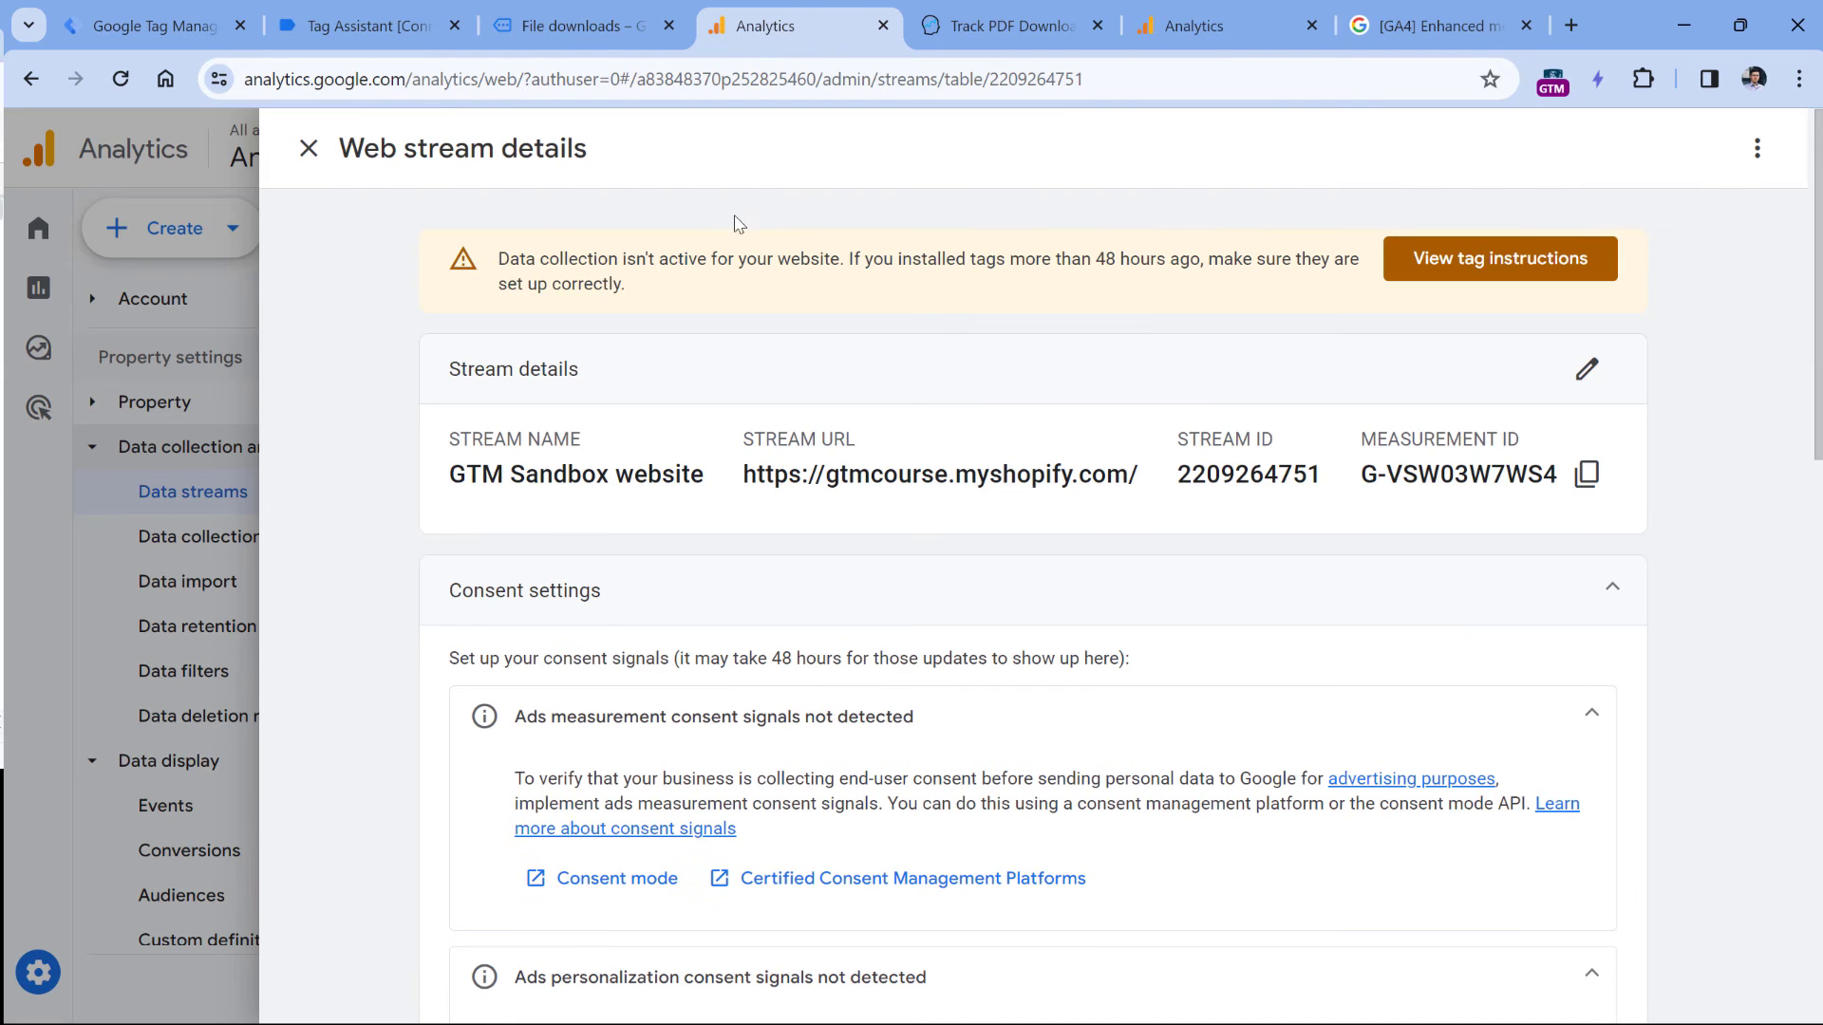
pyautogui.click(1582, 486)
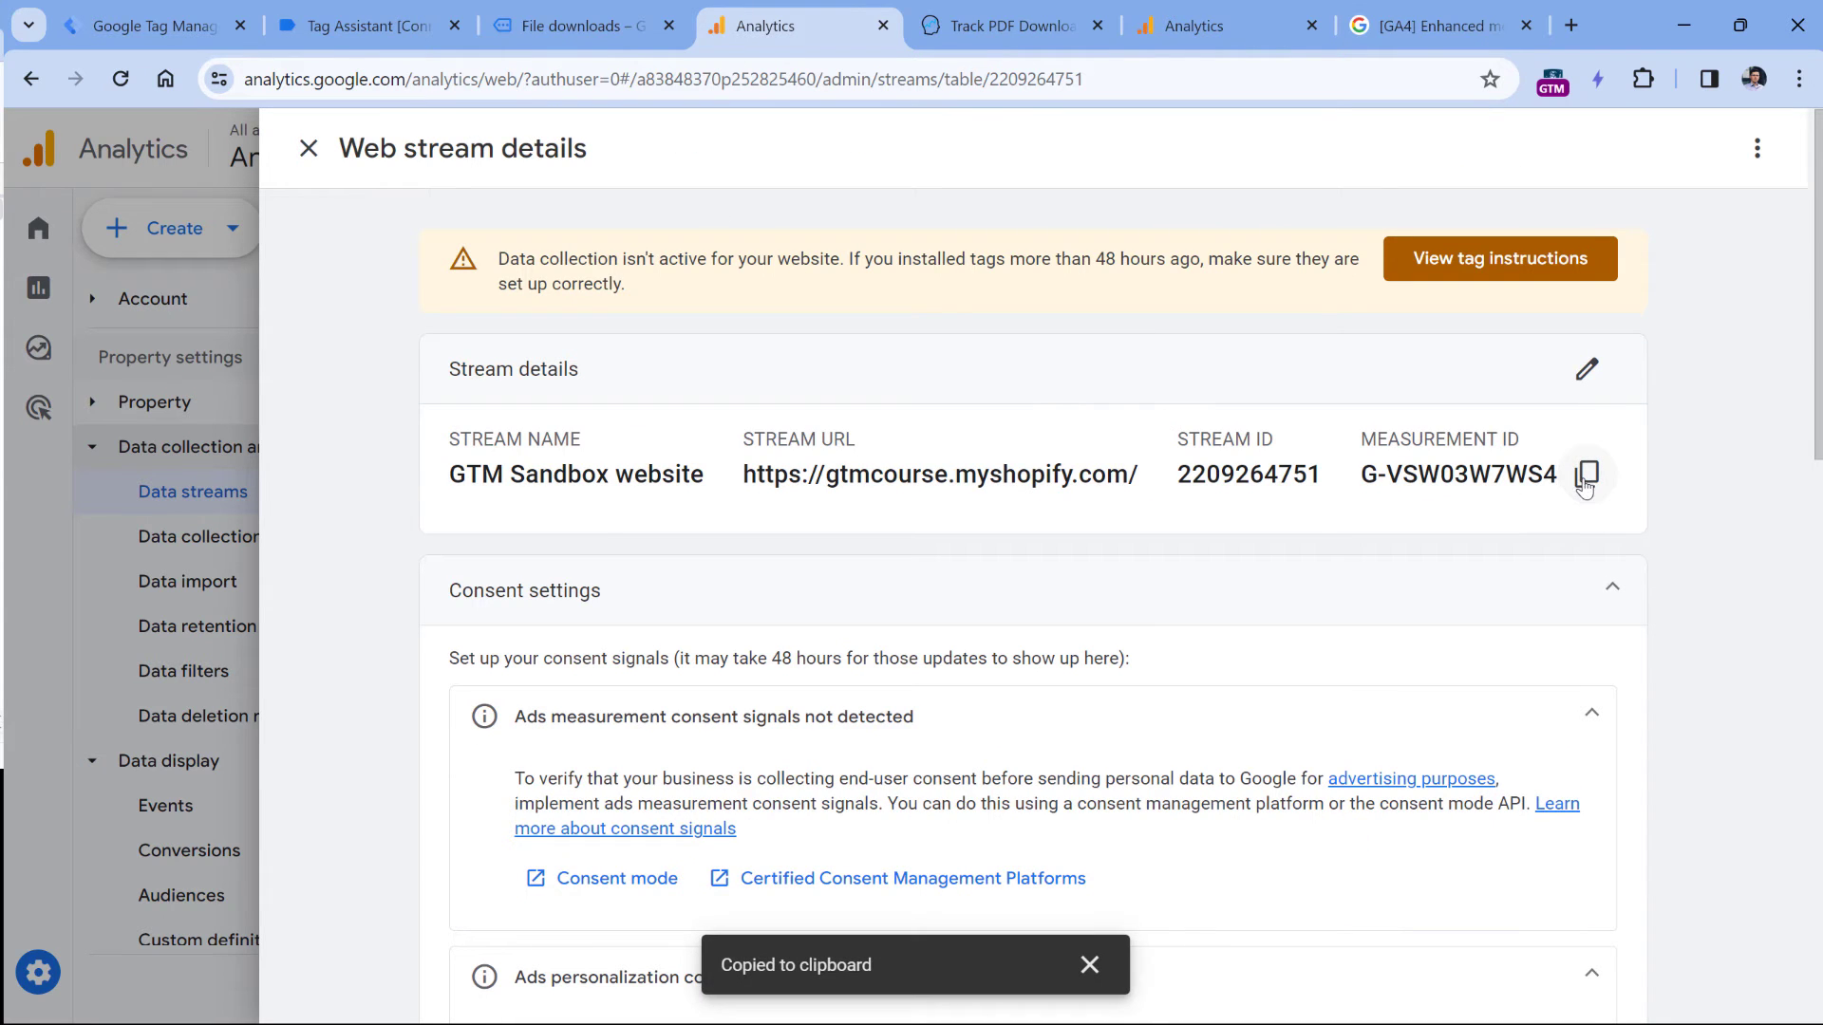
pyautogui.click(142, 27)
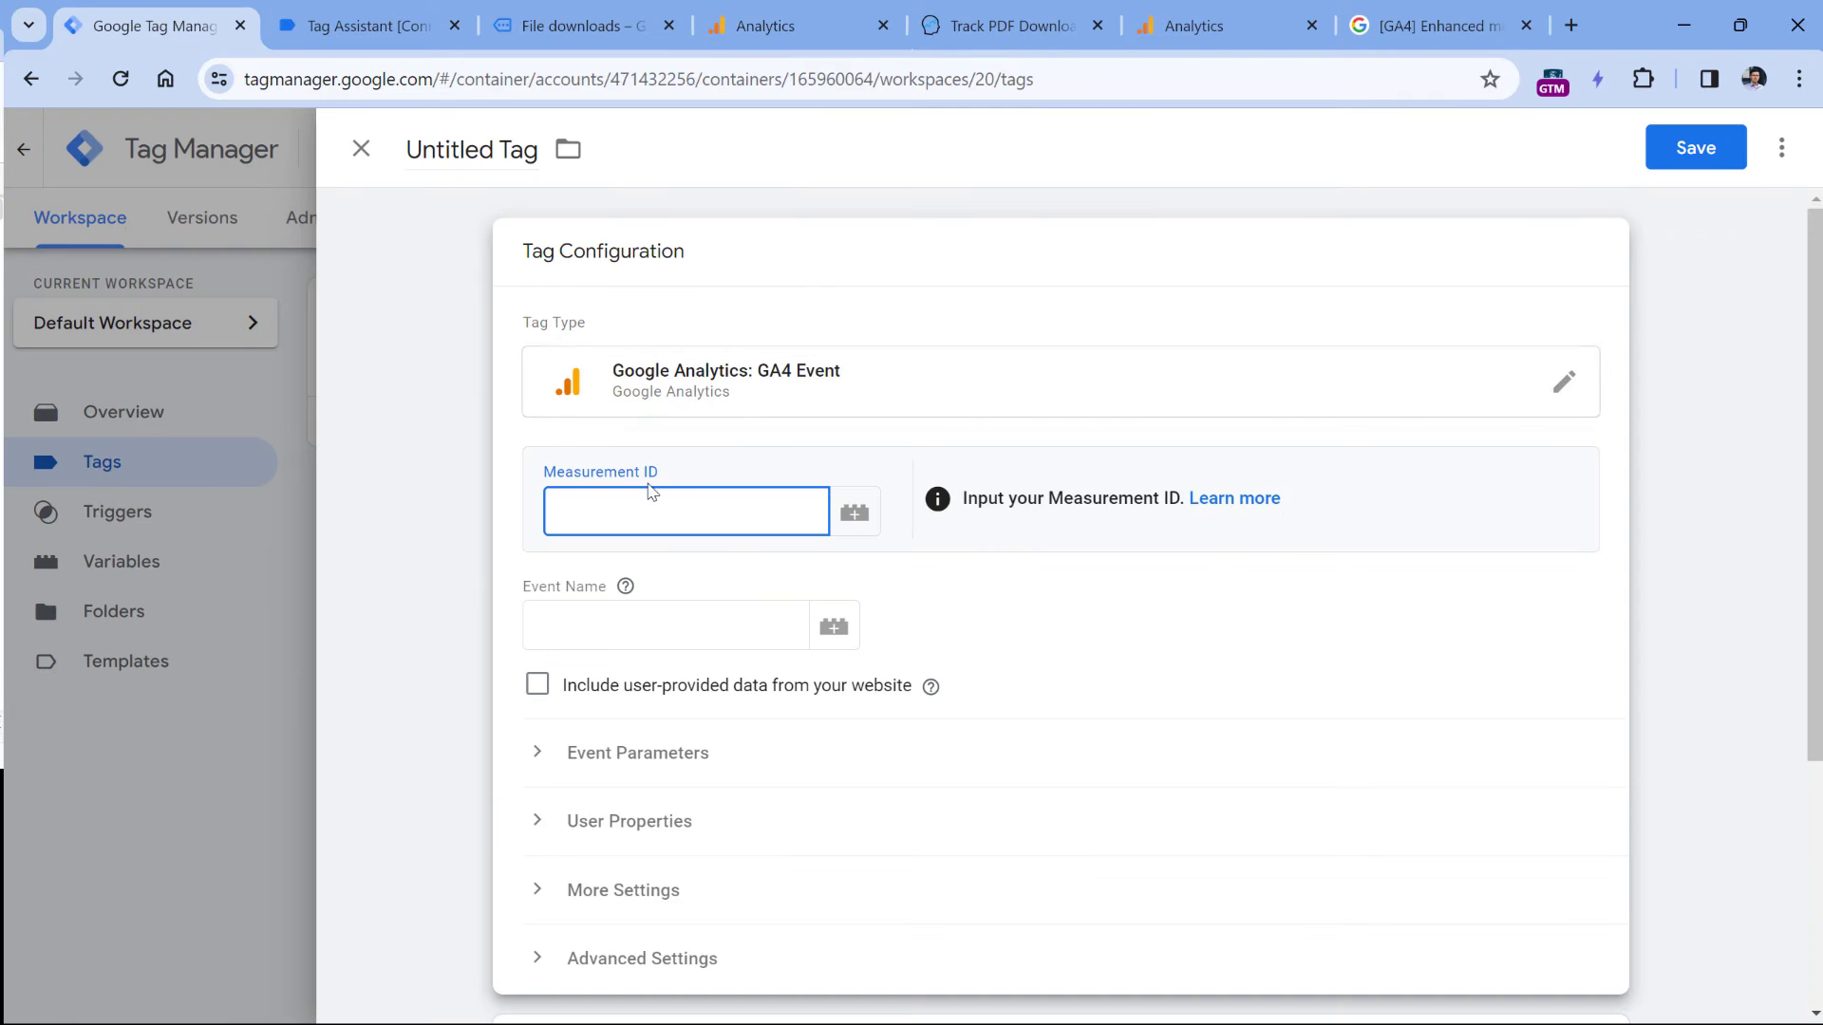
pyautogui.hotkey('ctrl', 'v')
# Set the event name to file_download and add four empty event parameter rows
pyautogui.click(765, 628)
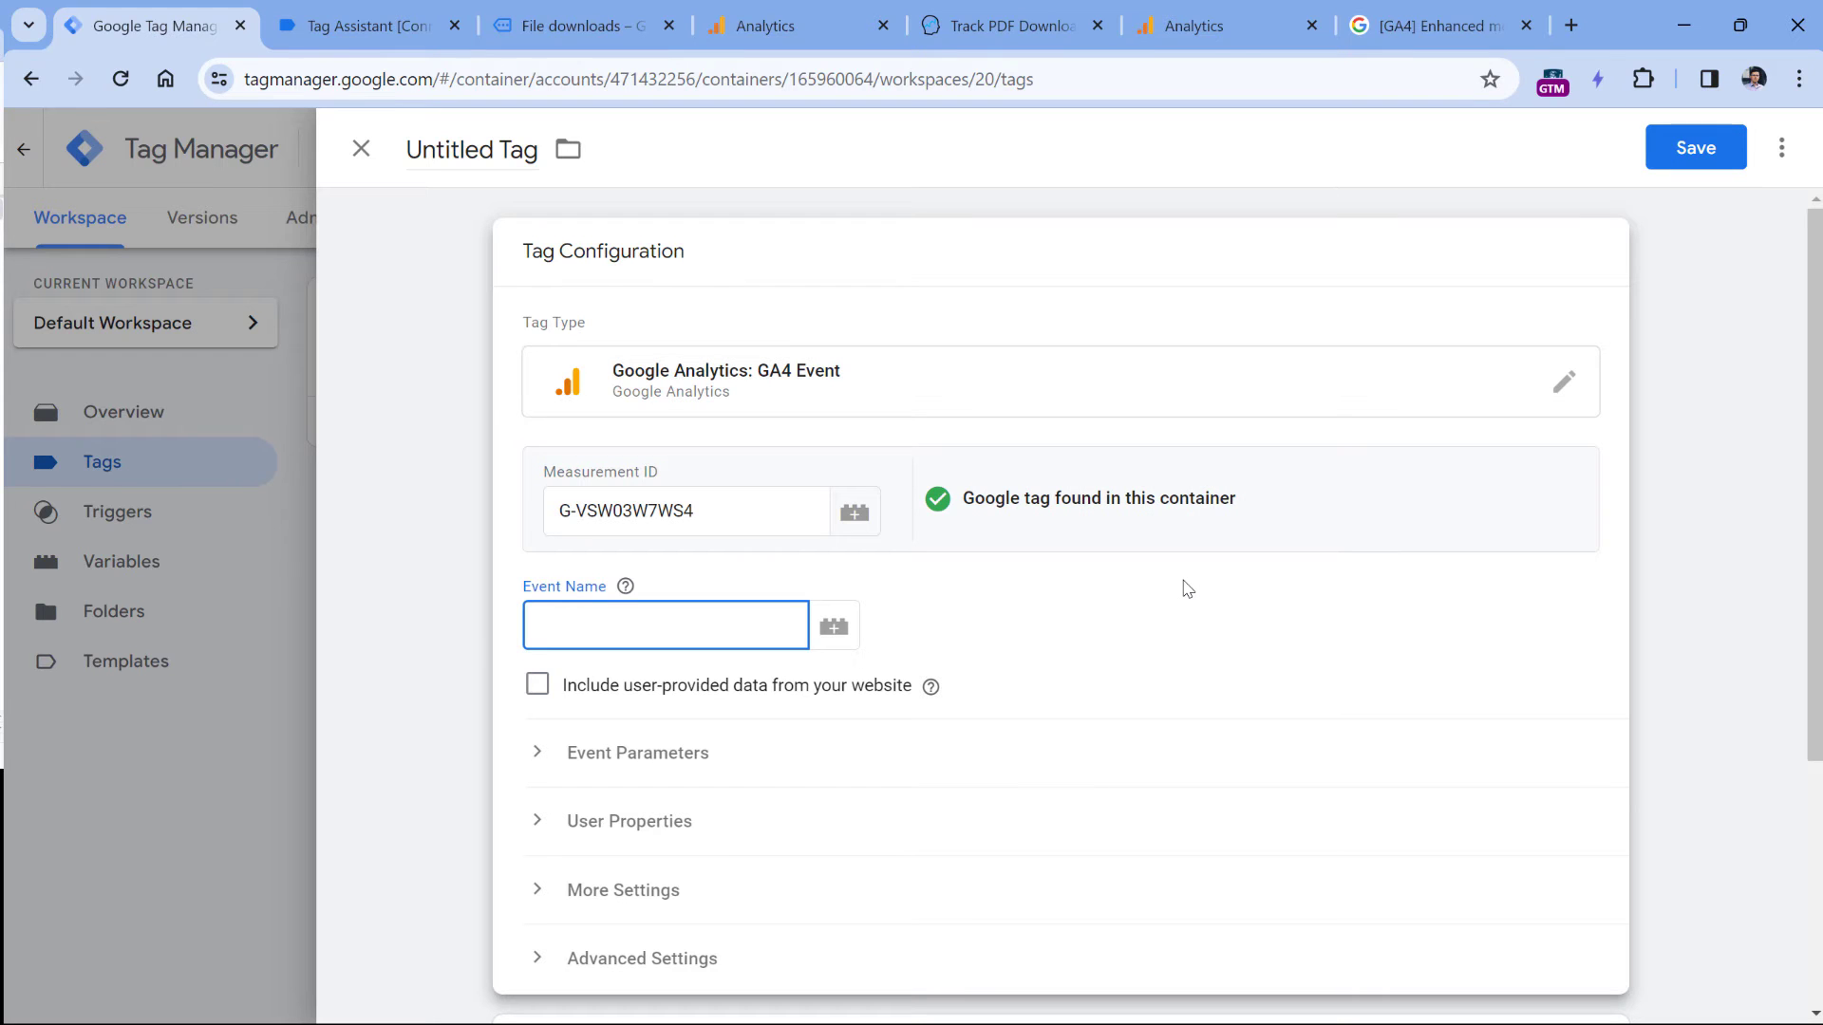
pyautogui.write('file_download')
pyautogui.scroll(-3, 1187, 589)
pyautogui.click(541, 503)
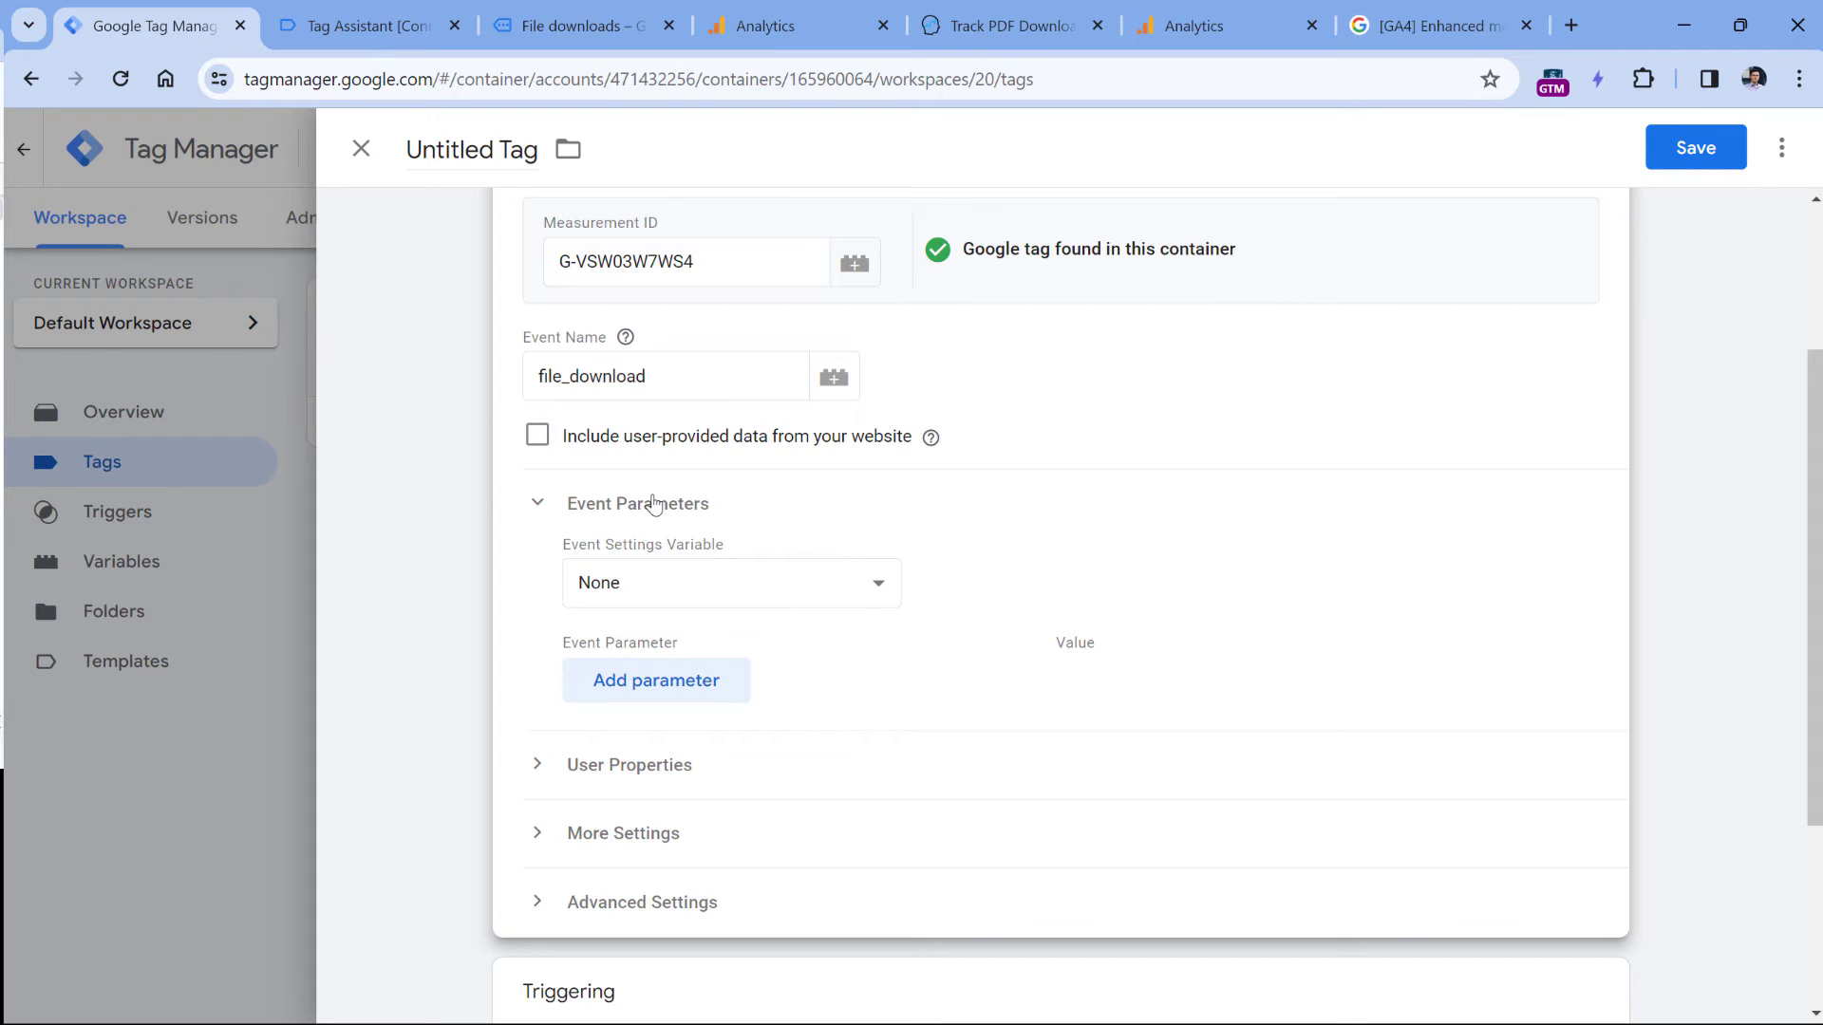
pyautogui.click(664, 689)
pyautogui.click(659, 757)
pyautogui.click(648, 826)
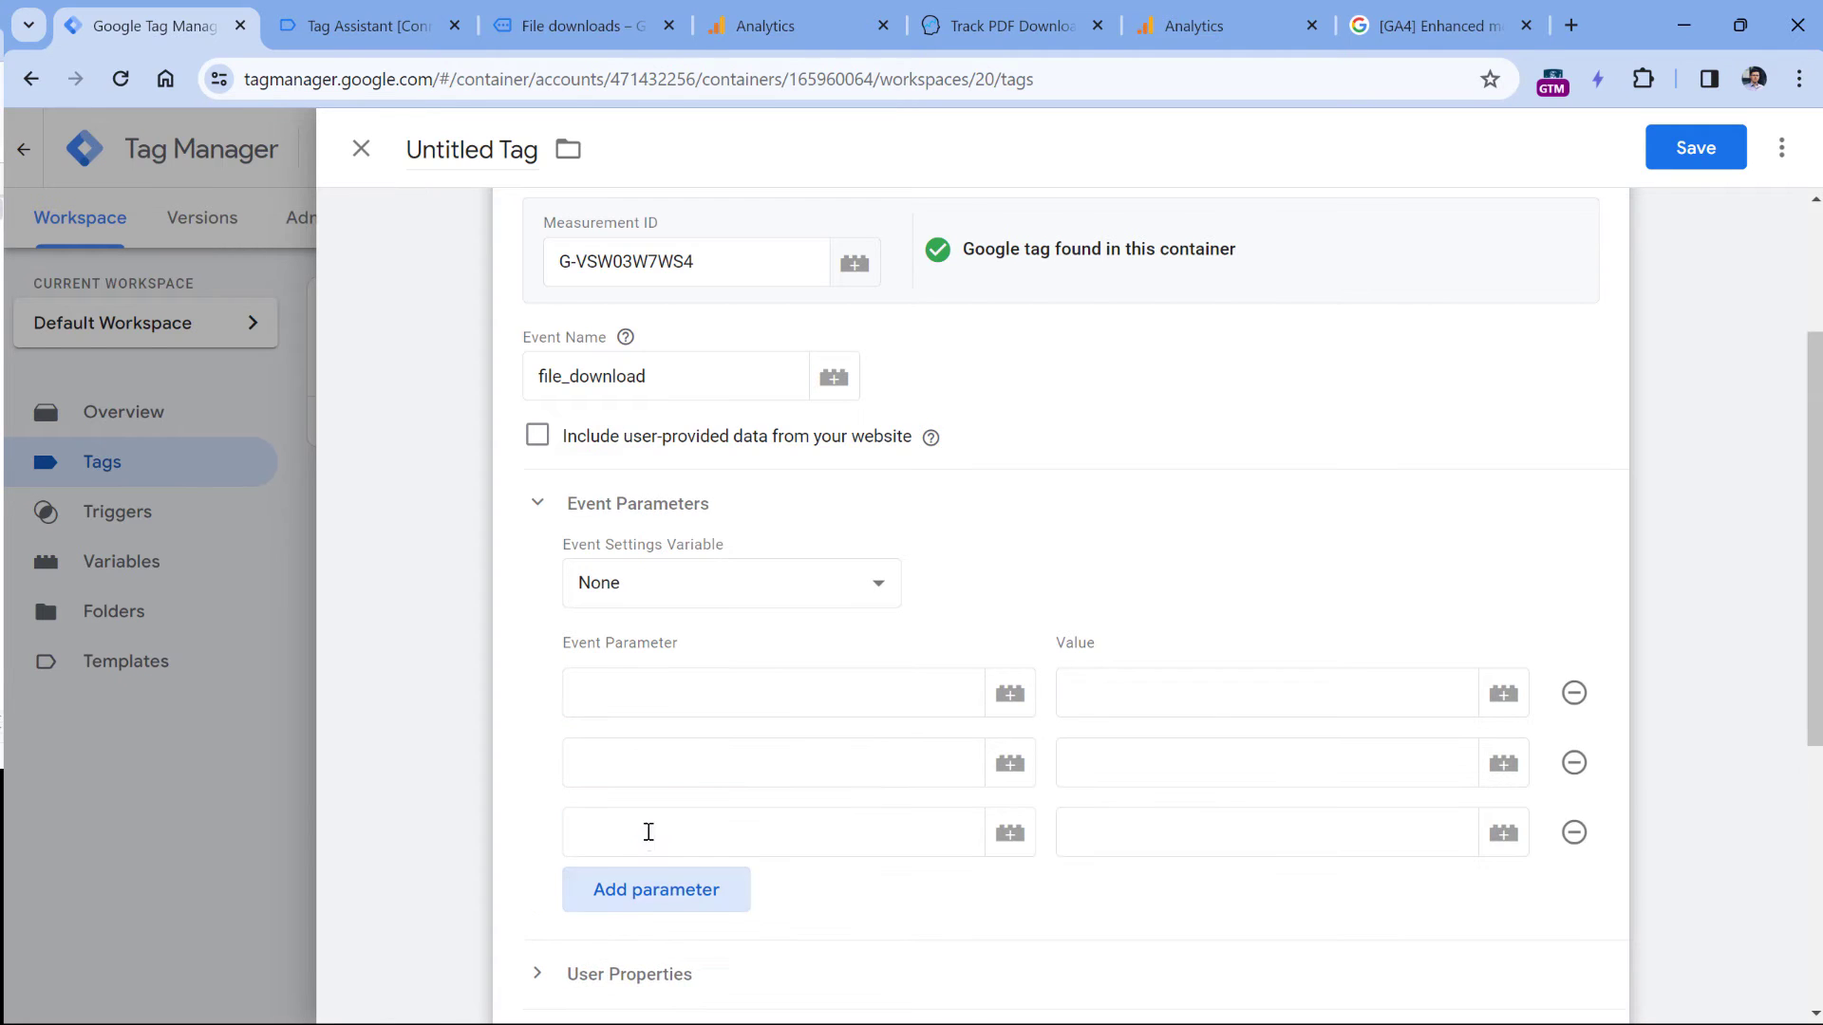
pyautogui.click(659, 887)
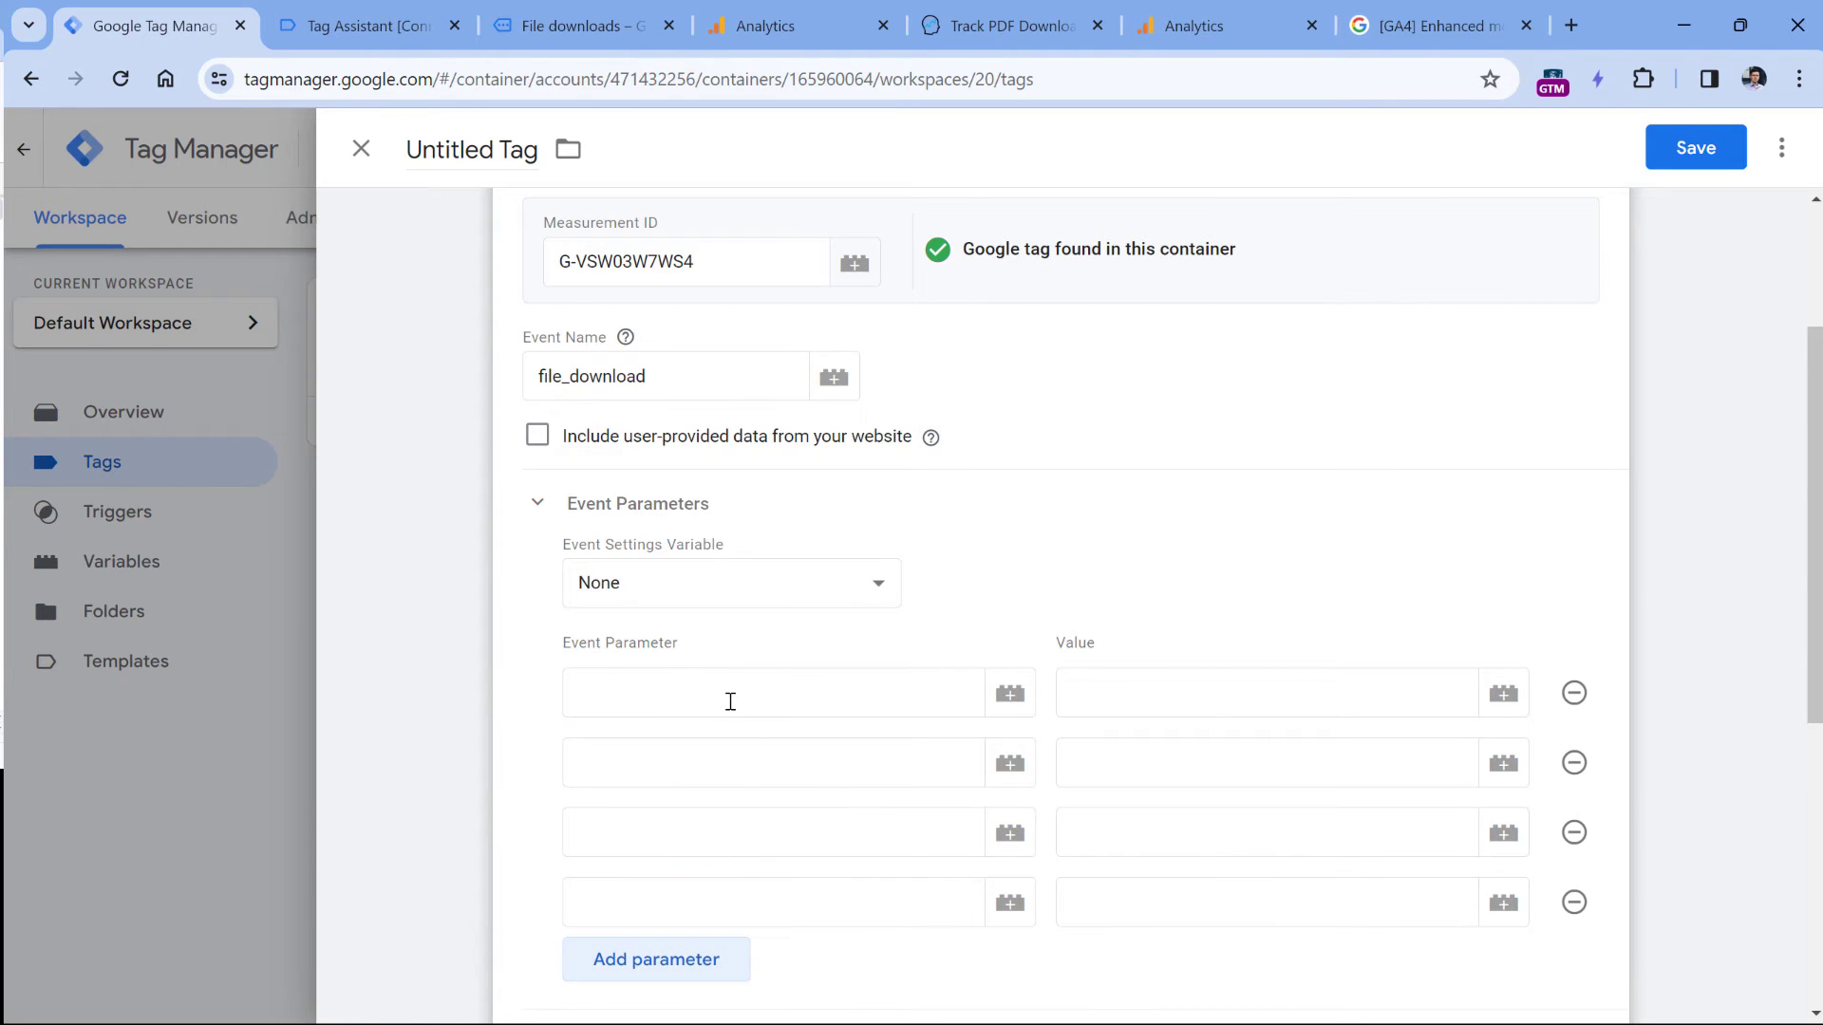
# Find the file_download parameters in the Enhanced measurement events help article and copy link_classes into the tag's first event parameter name
pyautogui.click(1454, 21)
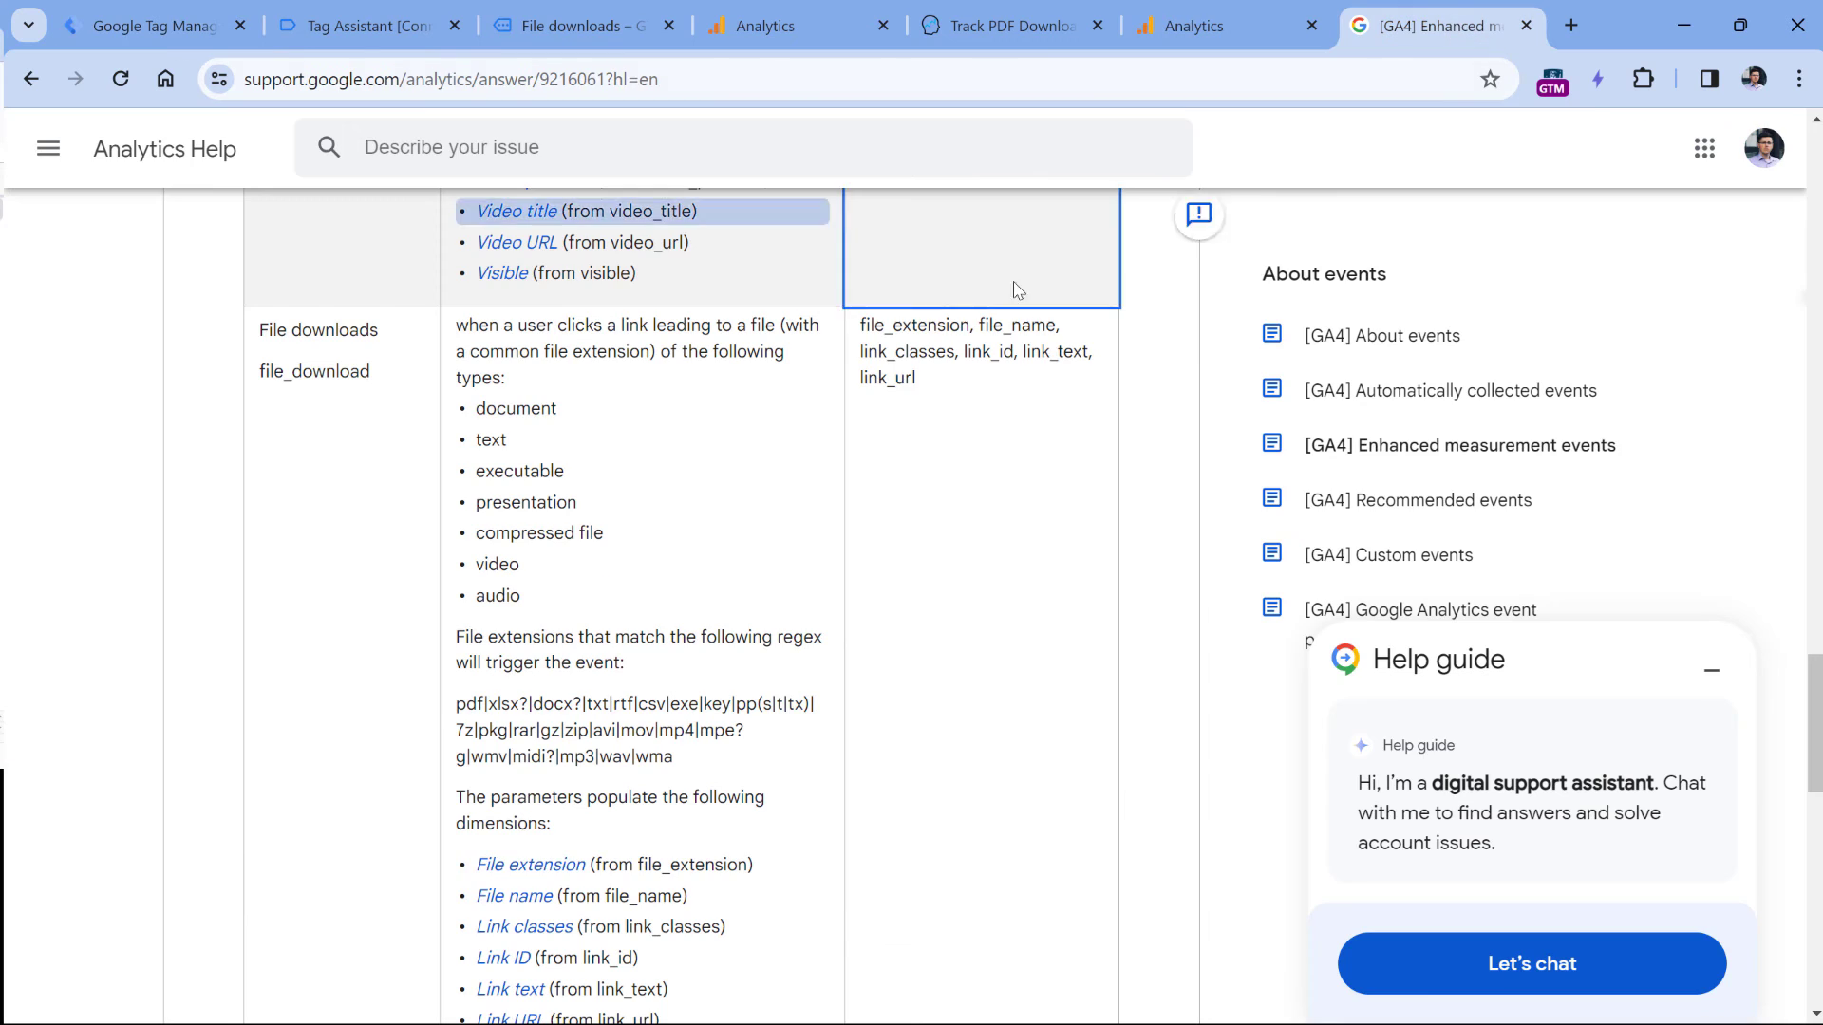
pyautogui.moveTo(1813, 721); pyautogui.dragTo(1813, 194)
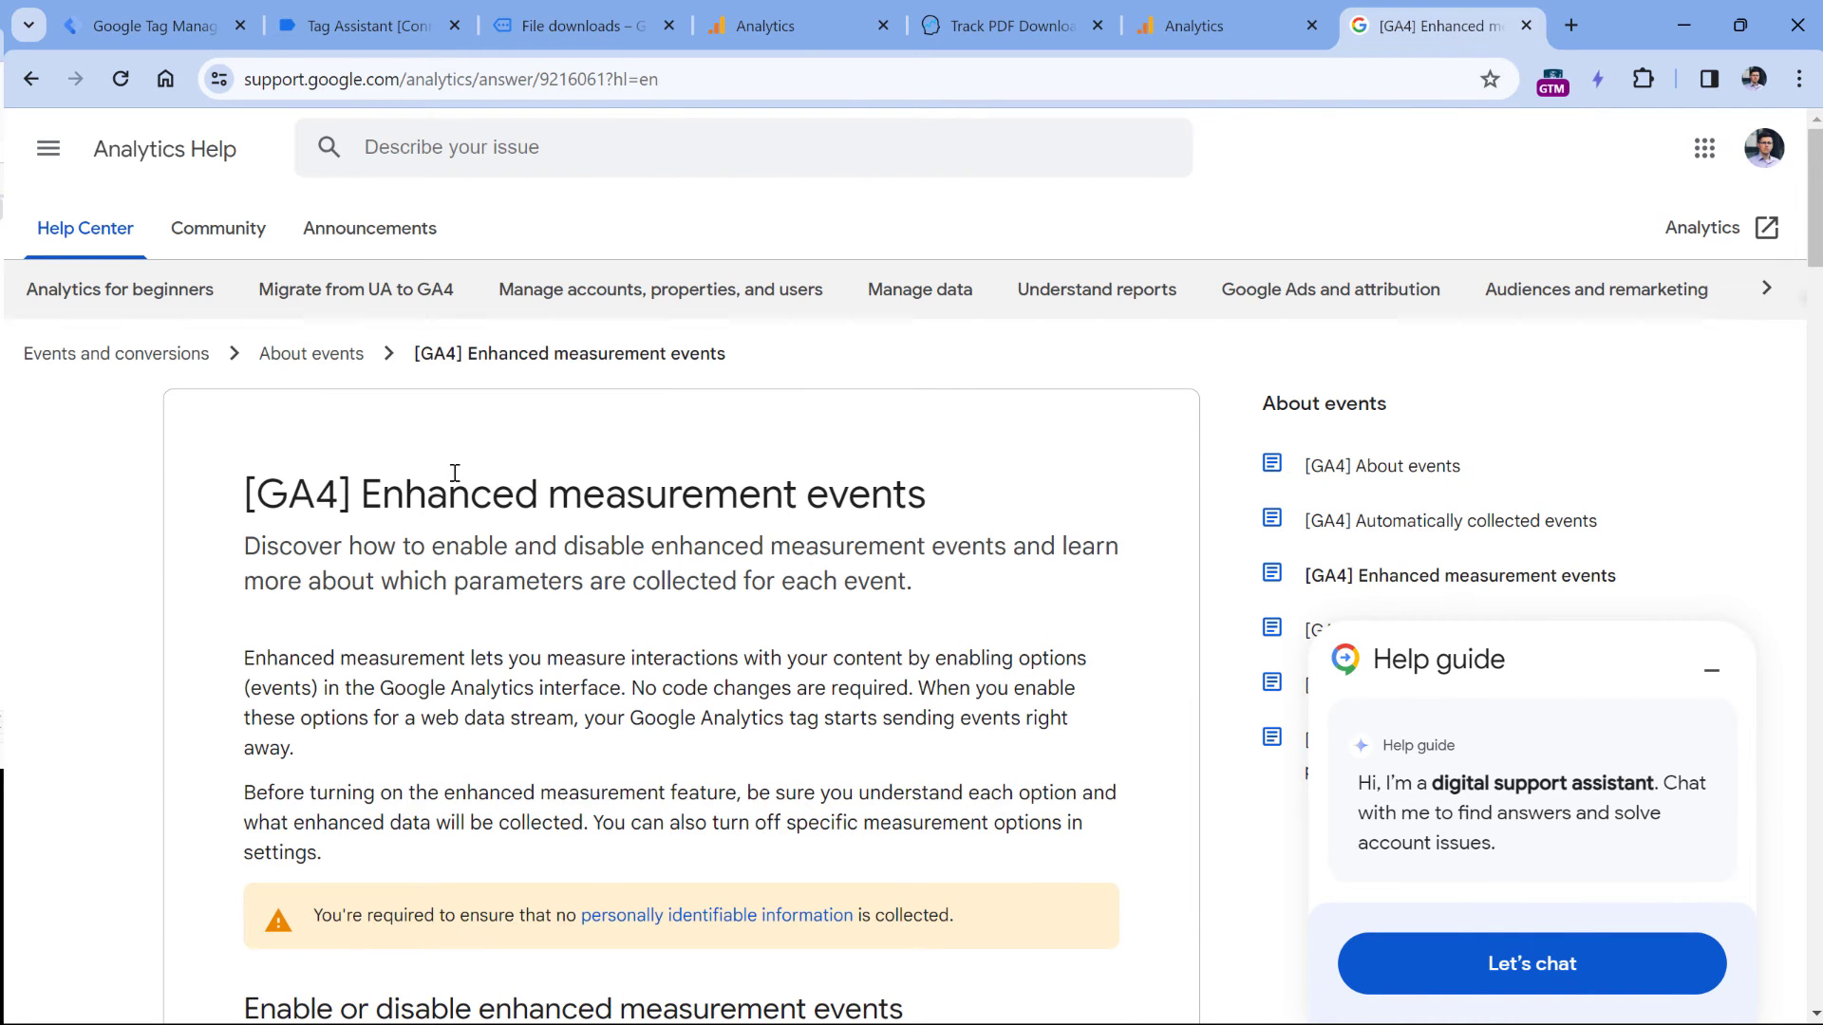
pyautogui.moveTo(1813, 174); pyautogui.dragTo(1806, 700)
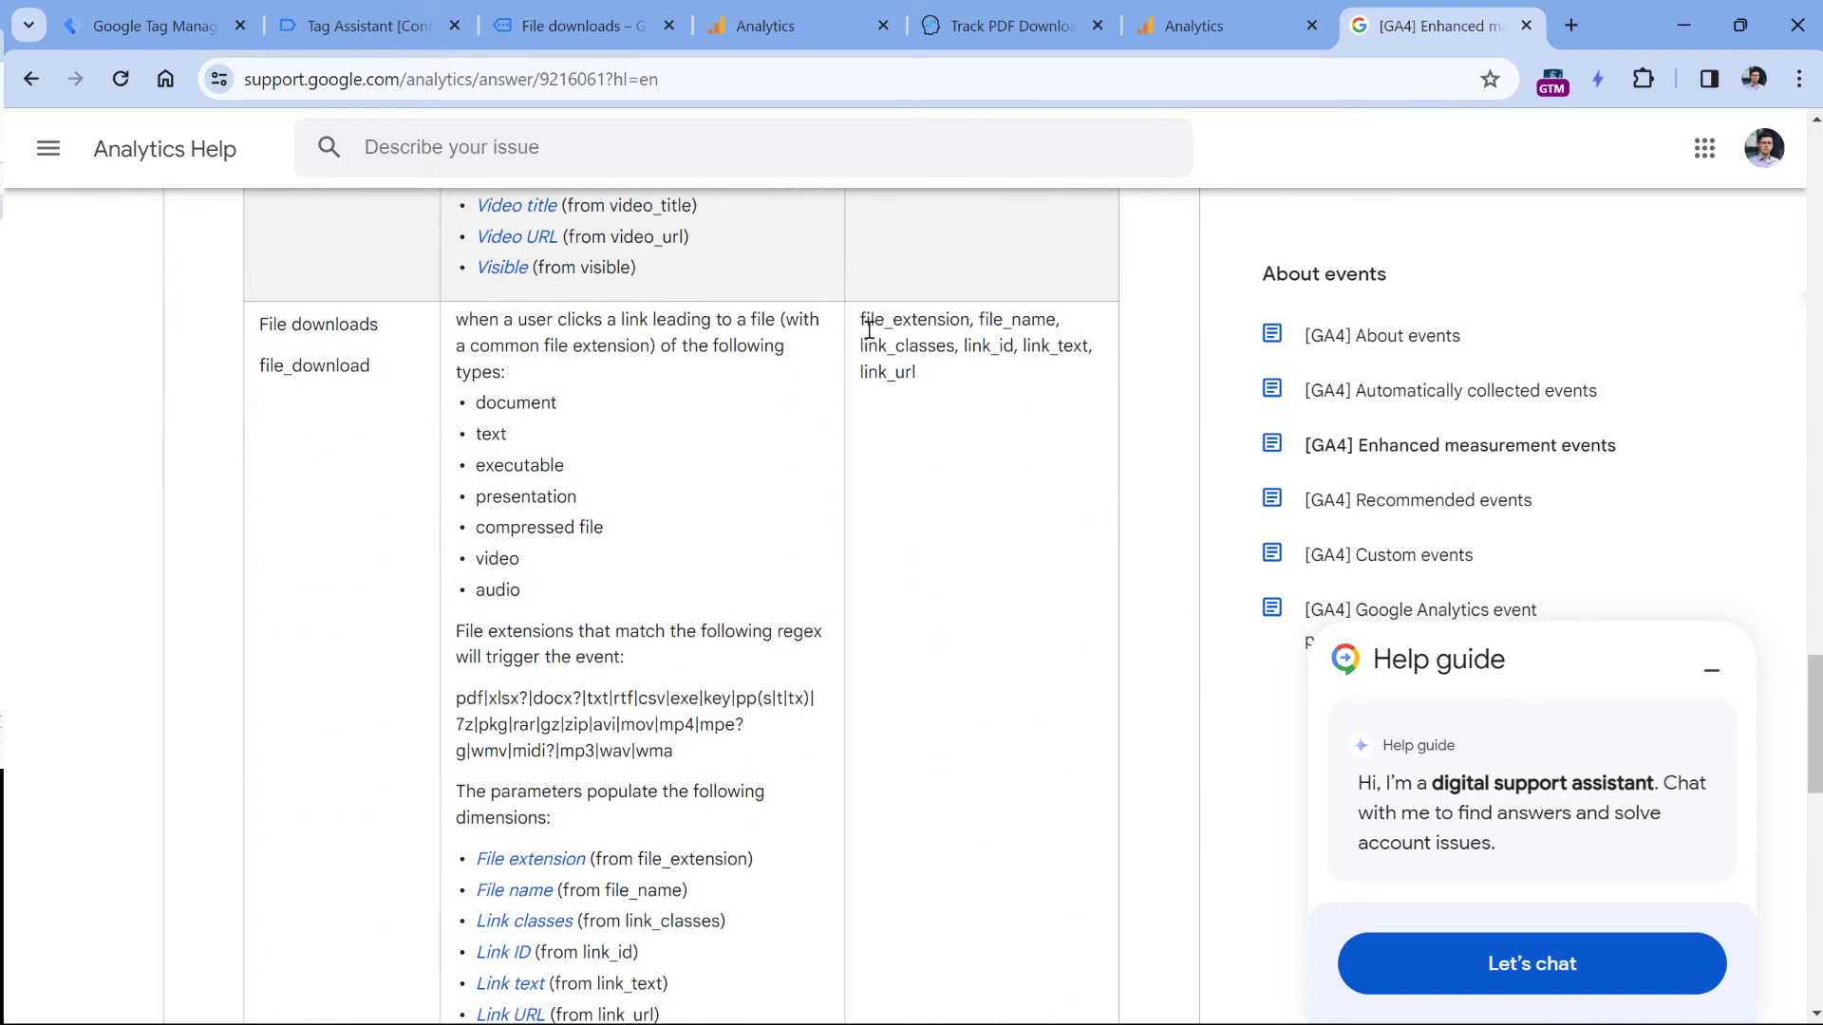
pyautogui.moveTo(862, 325); pyautogui.dragTo(919, 376)
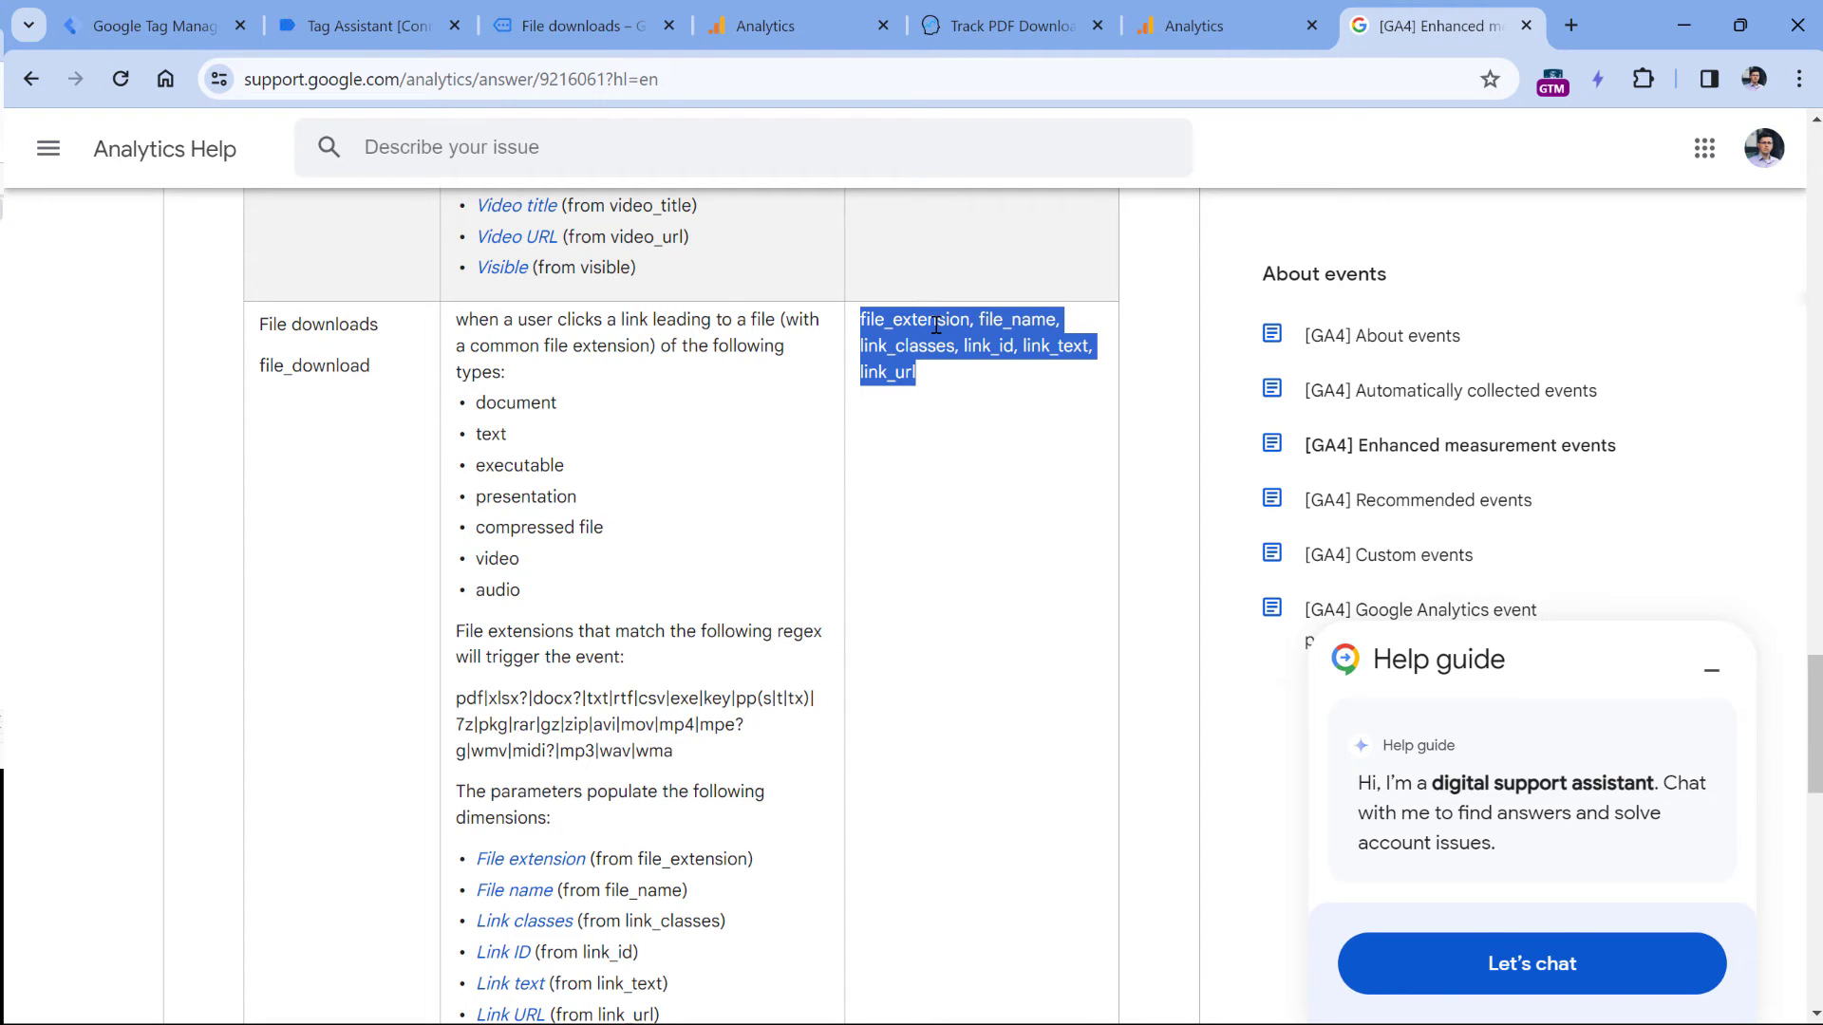
pyautogui.click(946, 210)
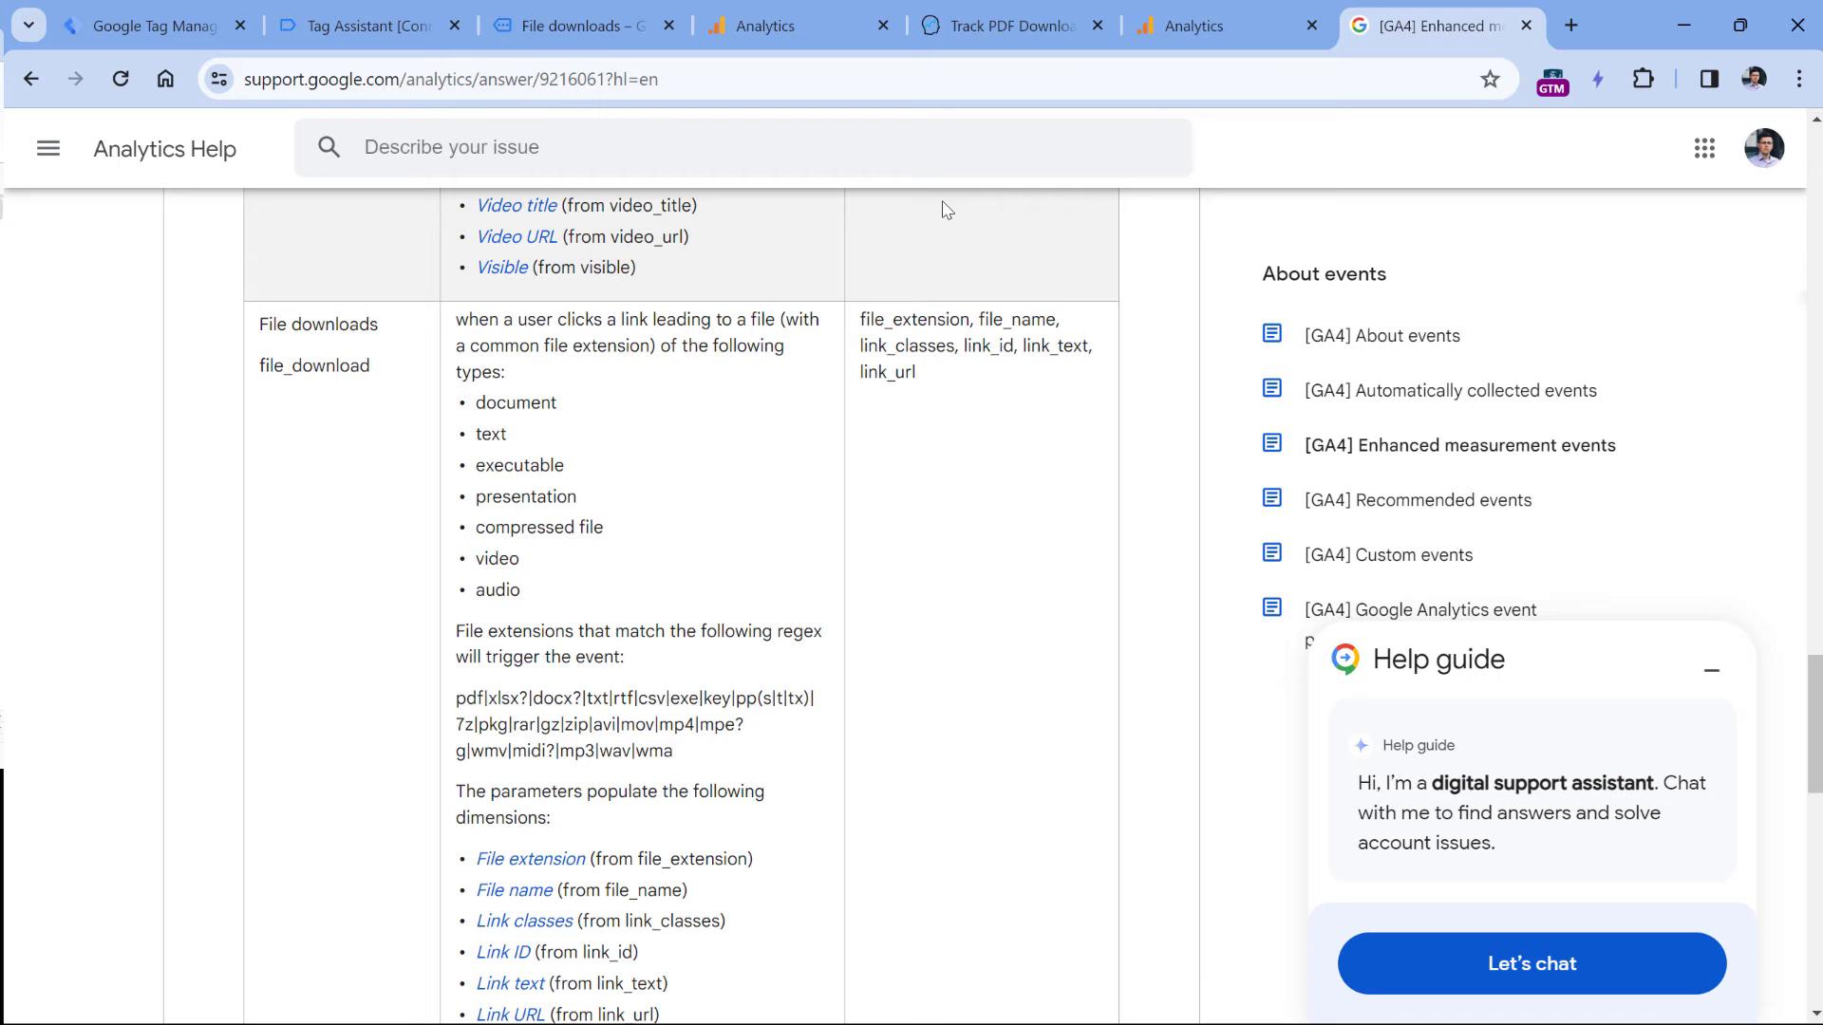
pyautogui.doubleClick(888, 346)
pyautogui.click(152, 26)
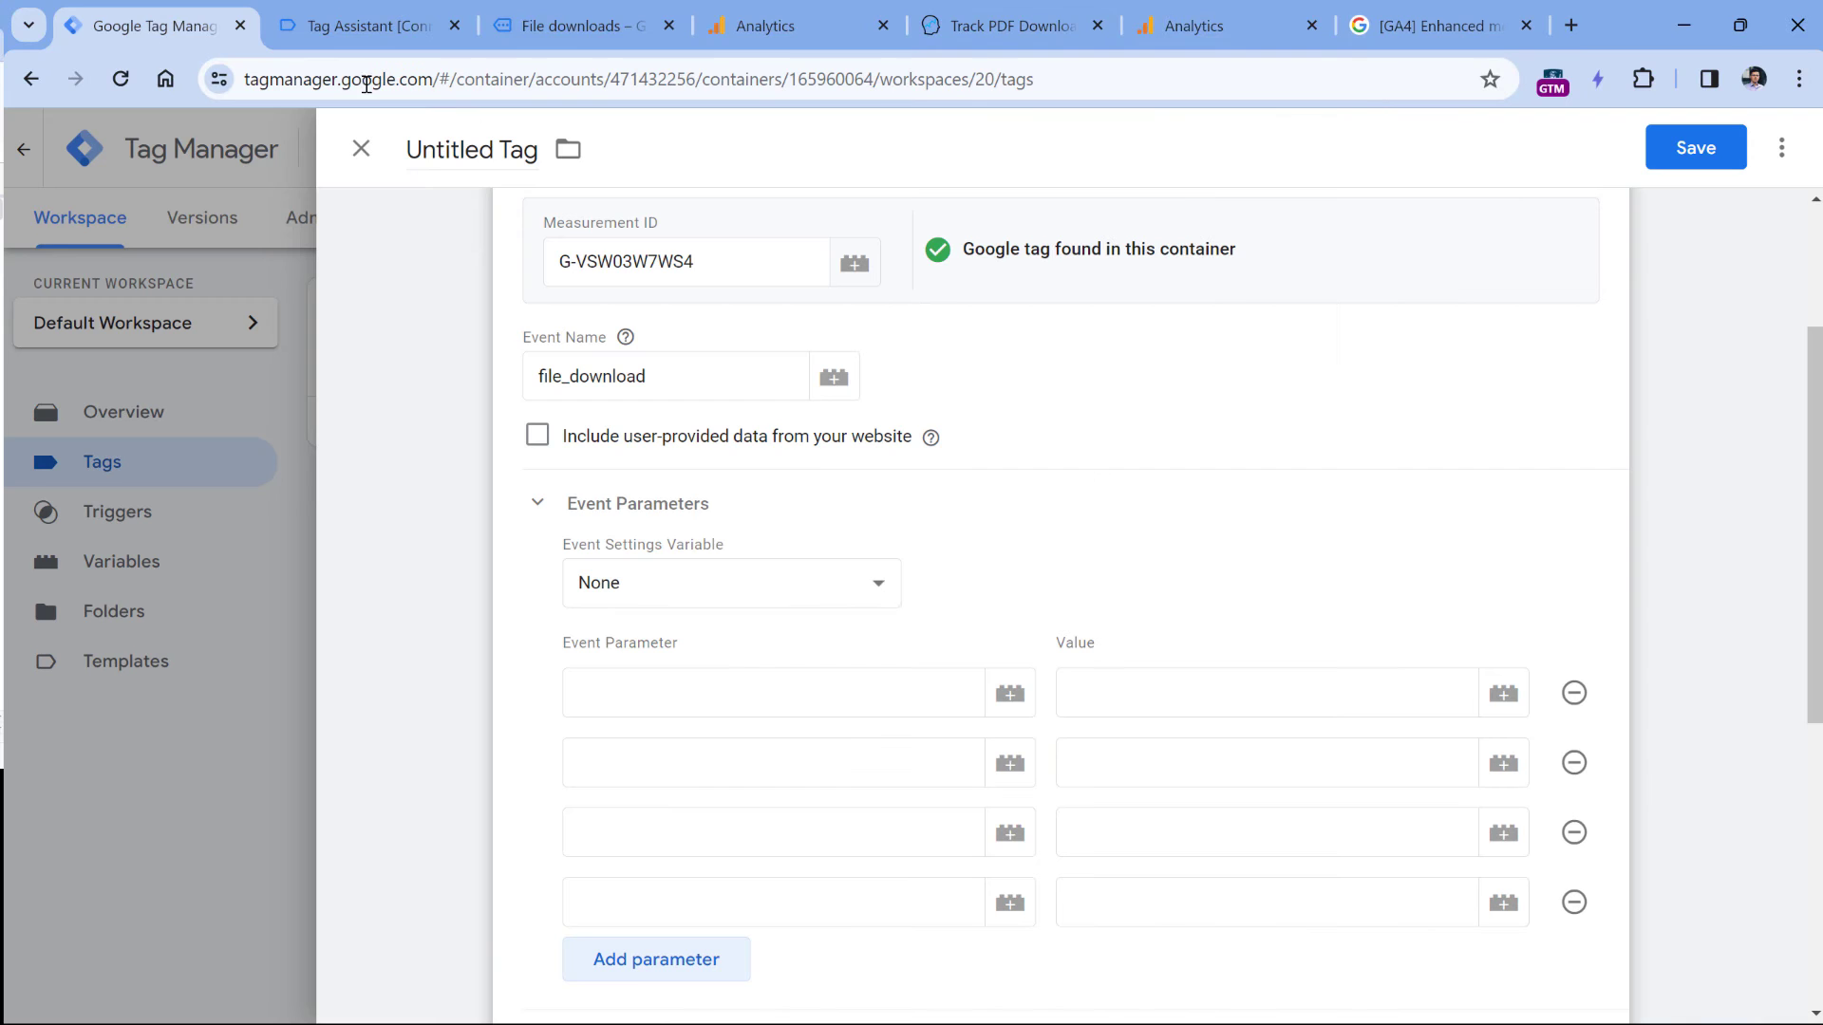
pyautogui.click(732, 703)
pyautogui.hotkey('ctrl', 'v')
# Copy link_id from the help article into the second event parameter name
pyautogui.hotkey('ctrl', 'shift', 'Tab')
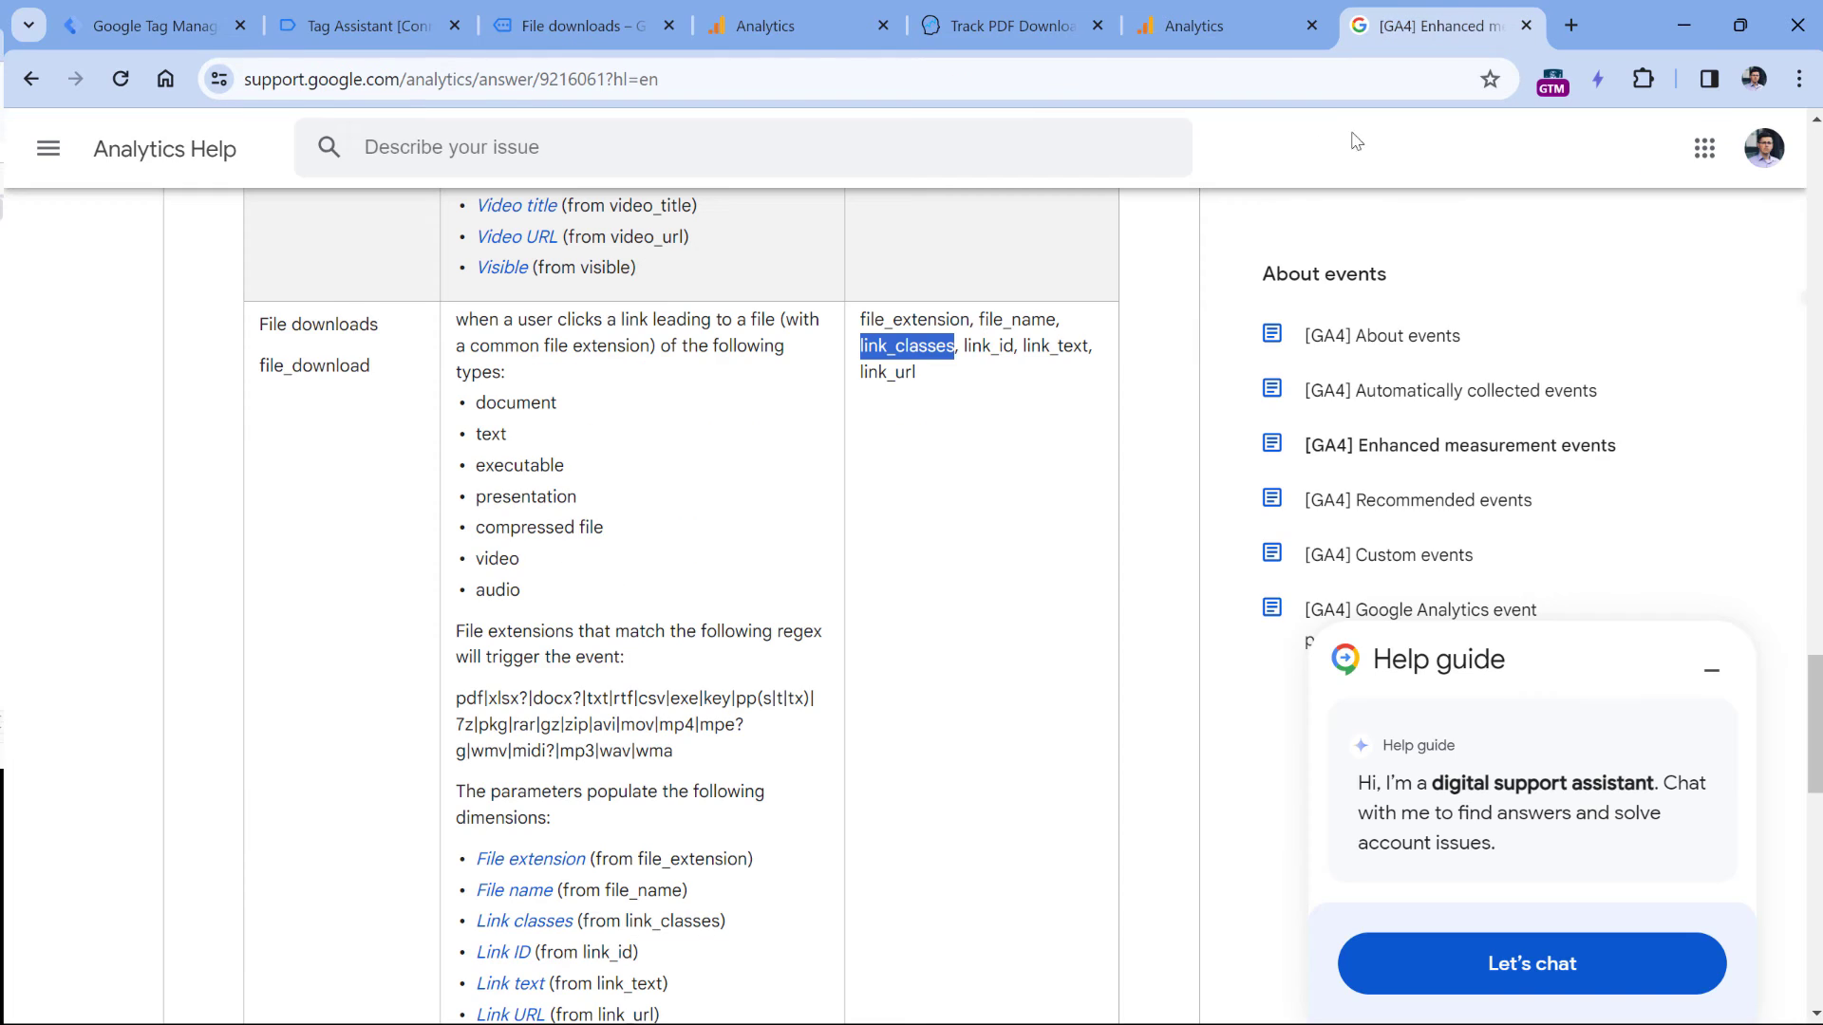
pyautogui.doubleClick(989, 347)
pyautogui.click(152, 25)
pyautogui.click(665, 771)
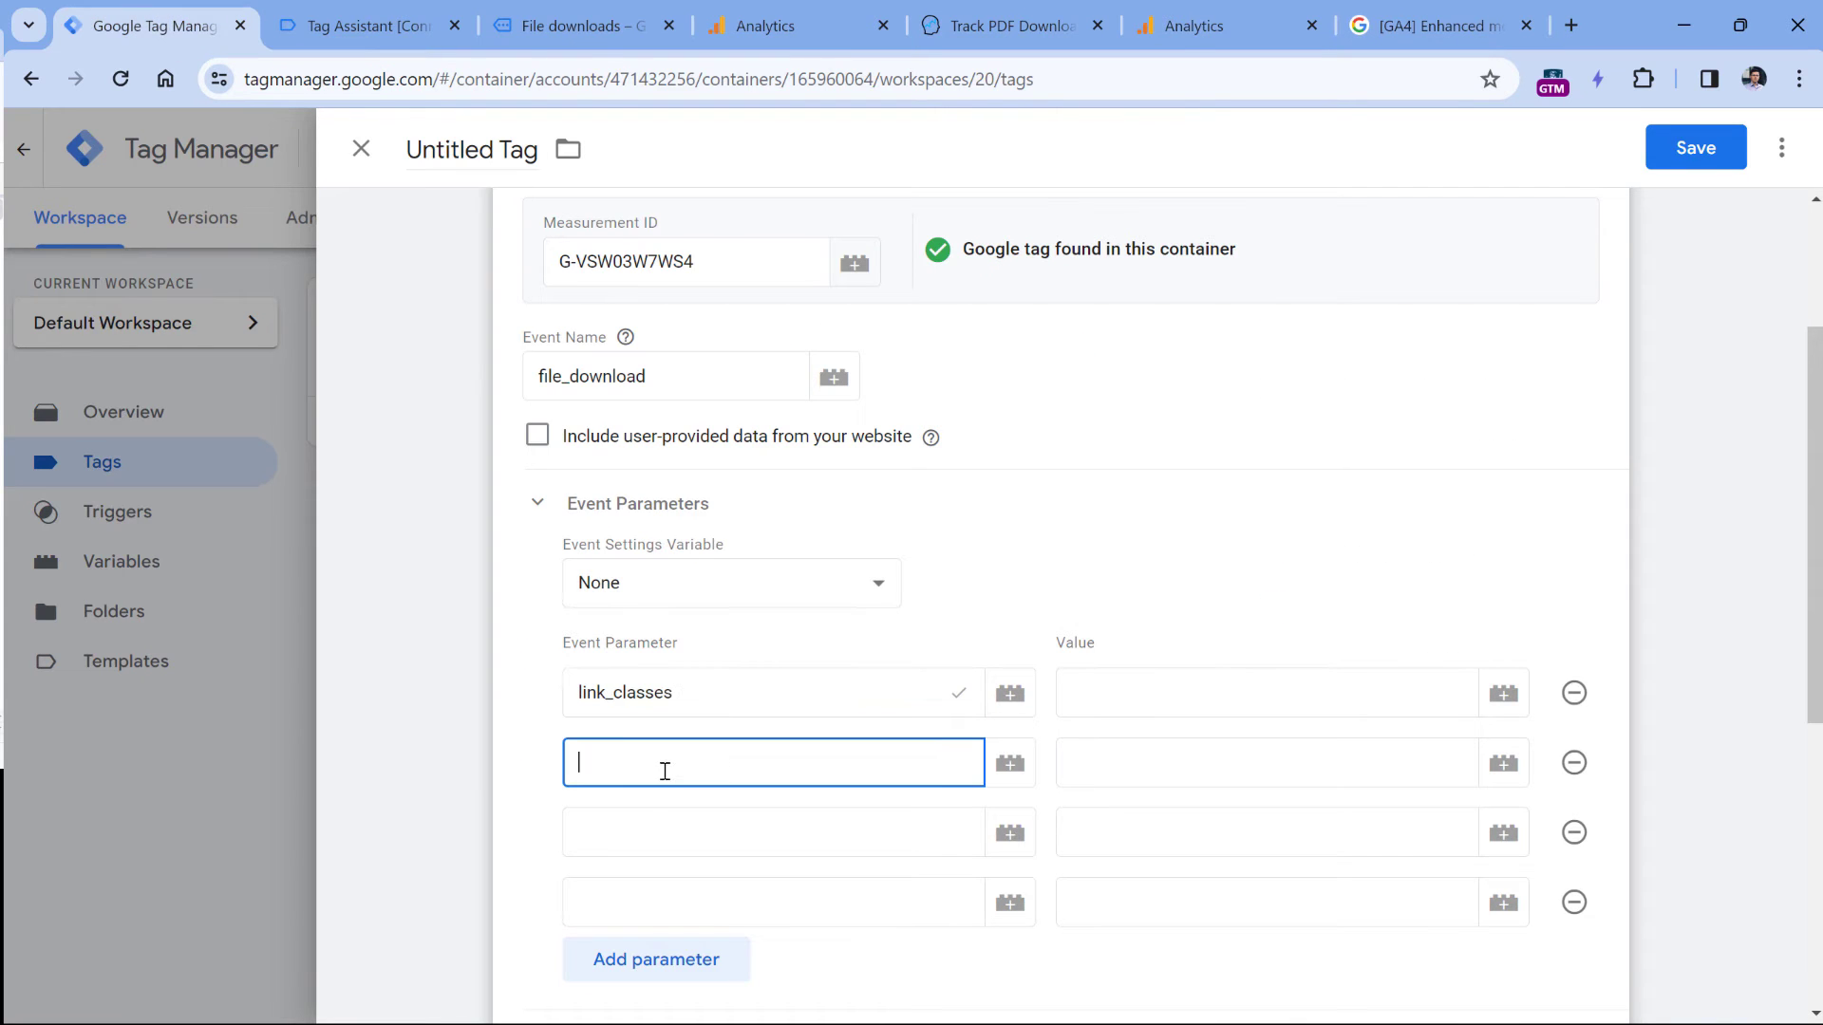
pyautogui.hotkey('ctrl', 'v')
pyautogui.click(930, 437)
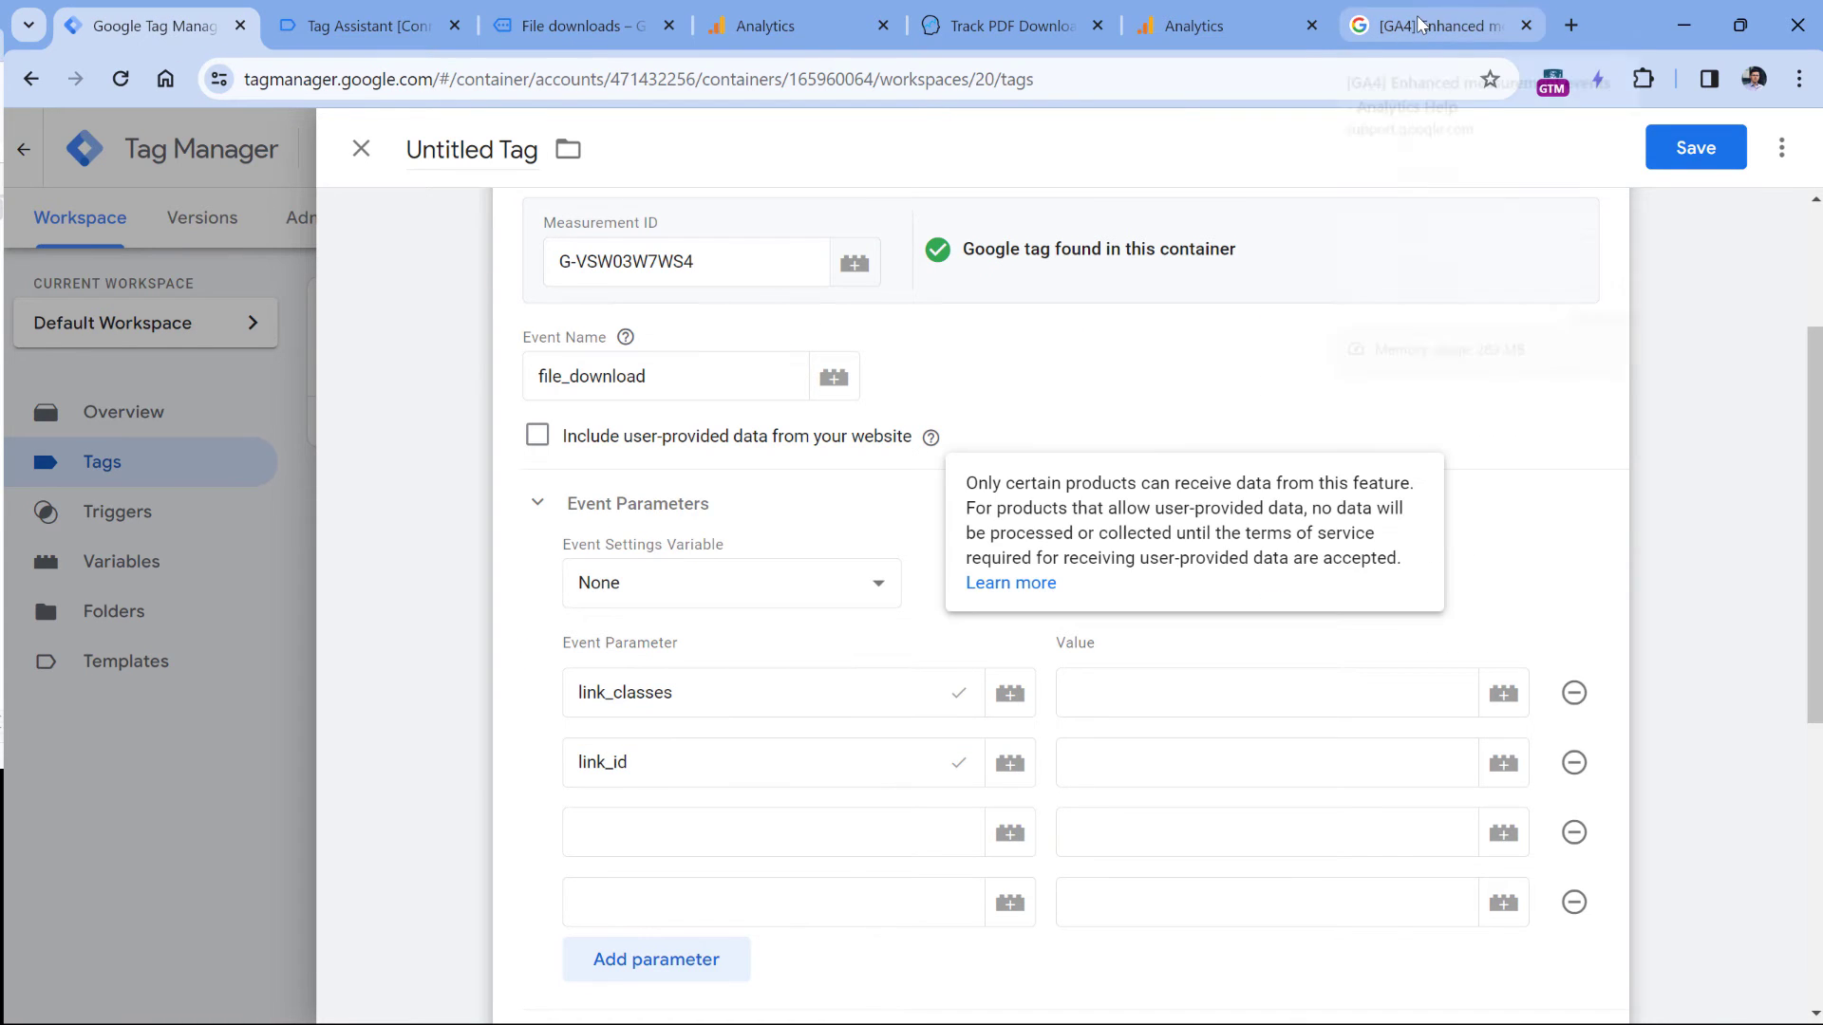
# Copy link_text from the help article into the third event parameter name
pyautogui.click(1419, 23)
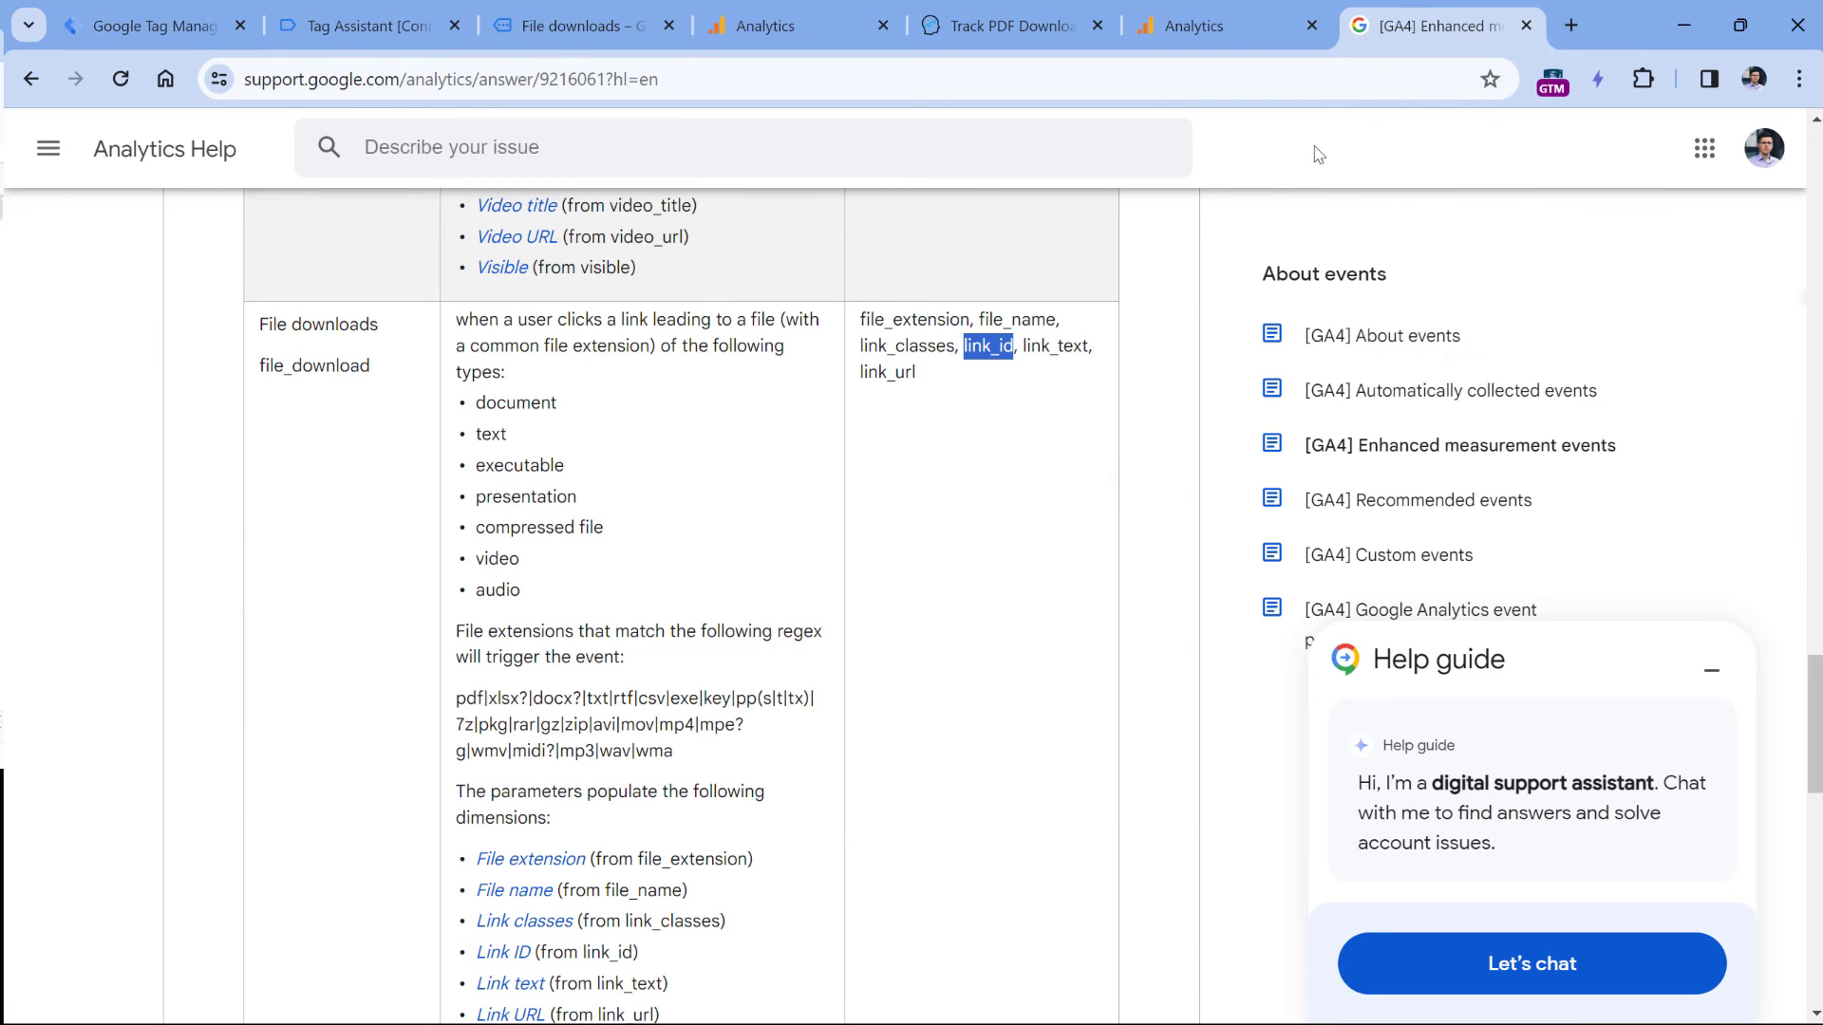
pyautogui.doubleClick(1054, 346)
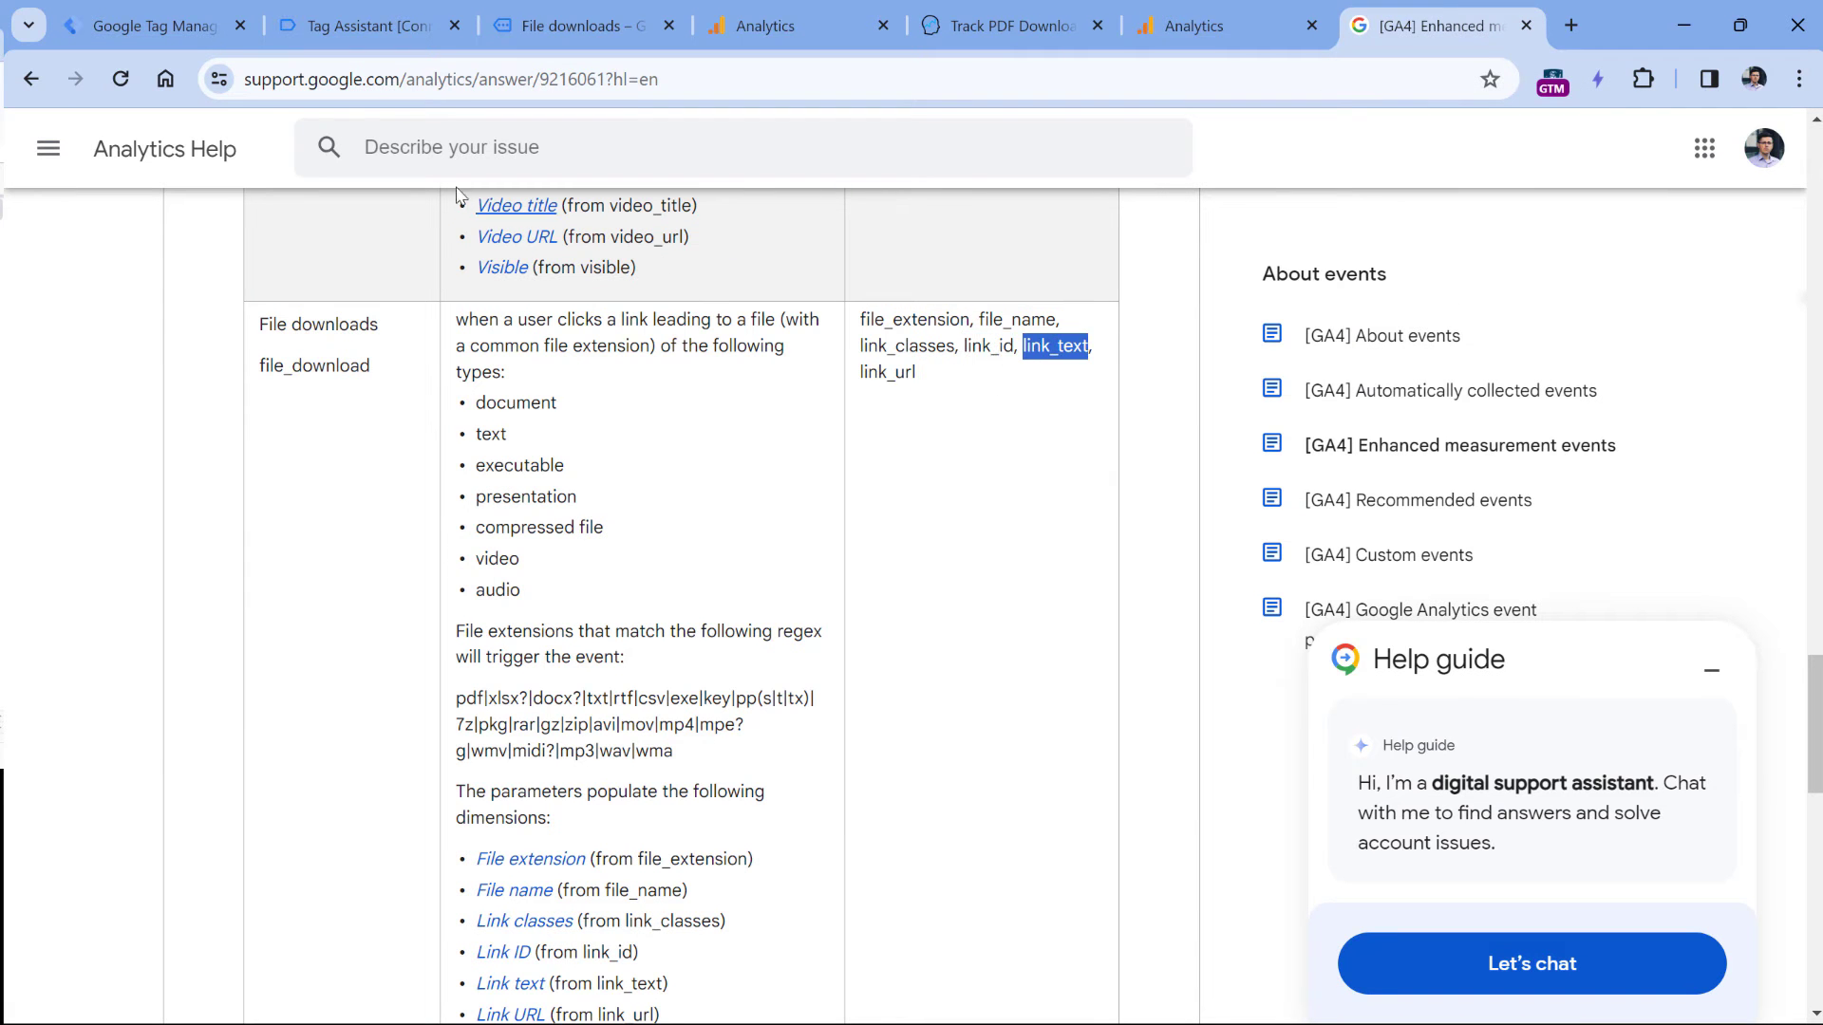
pyautogui.click(152, 25)
pyautogui.click(721, 828)
pyautogui.hotkey('ctrl', 'v')
# Copy link_url from the help article into the fourth event parameter name
pyautogui.click(1419, 26)
pyautogui.doubleClick(888, 372)
pyautogui.click(80, 11)
pyautogui.click(588, 897)
pyautogui.hotkey('ctrl', 'v')
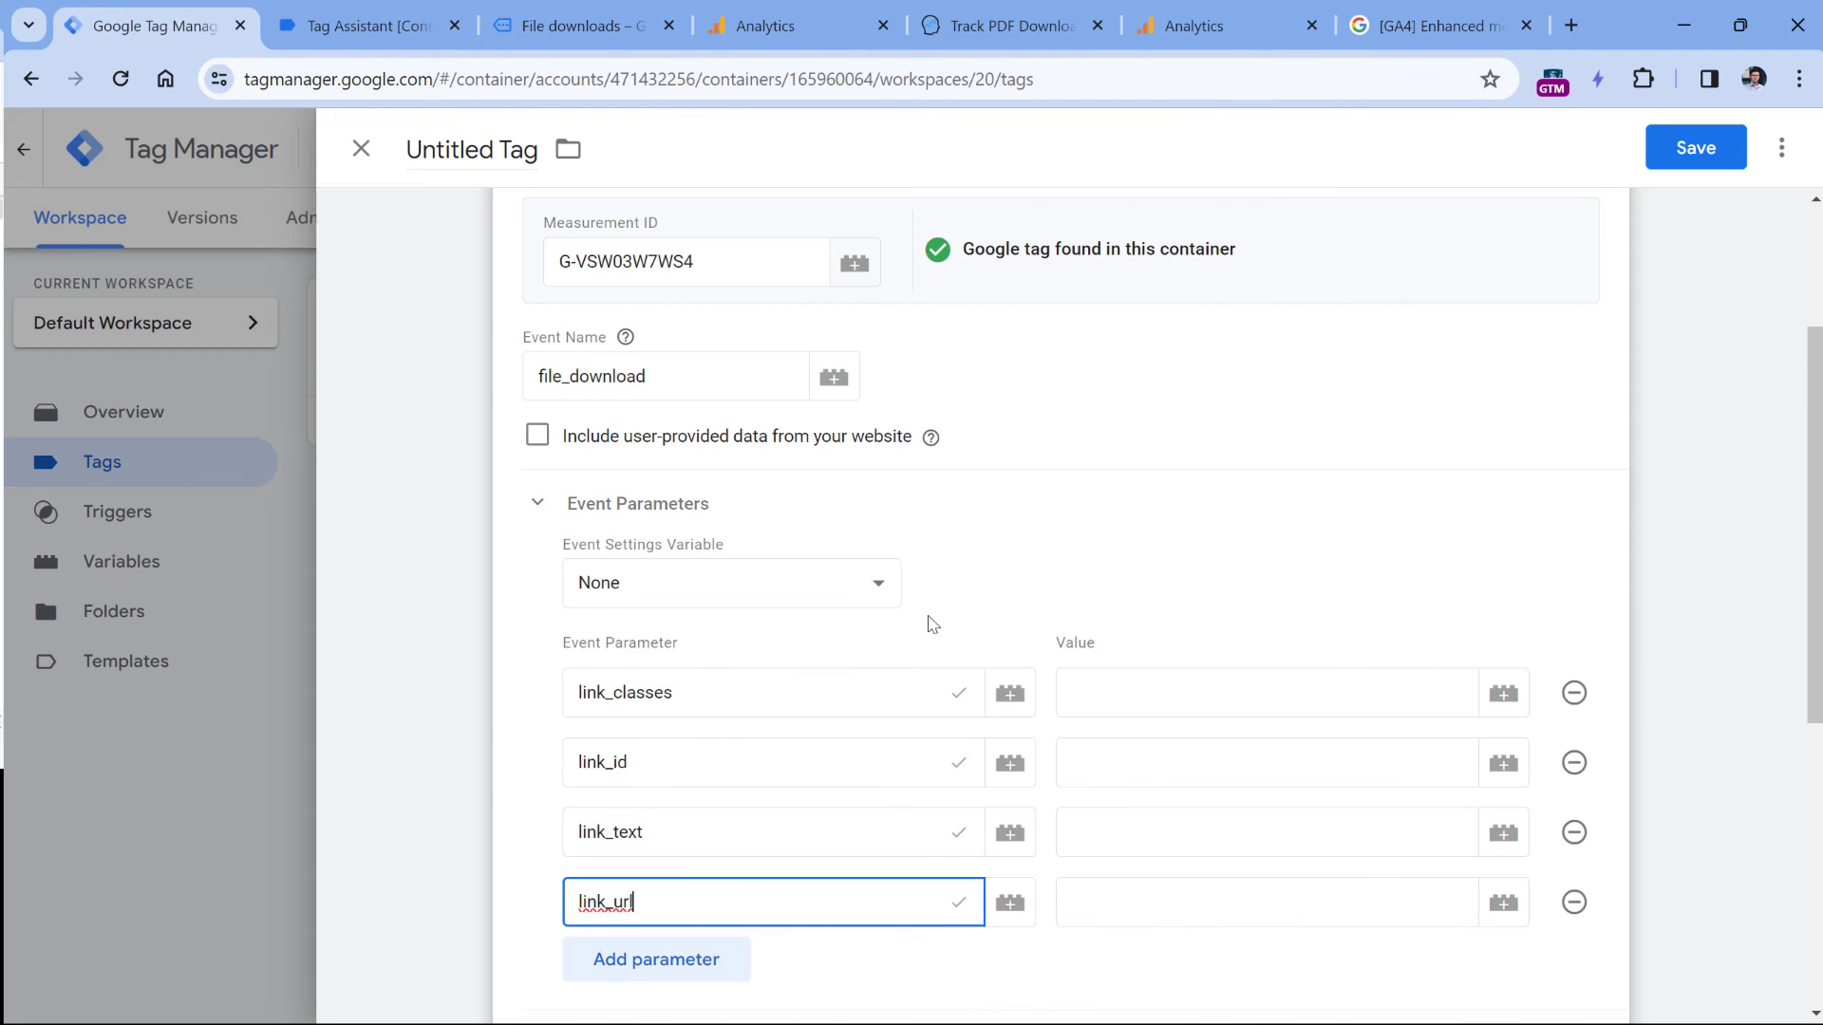
# Copy file_name from the help article into a newly added fifth event parameter row
pyautogui.hotkey('ctrl', 'shift', 'Tab')
pyautogui.click(1012, 313)
pyautogui.doubleClick(1015, 322)
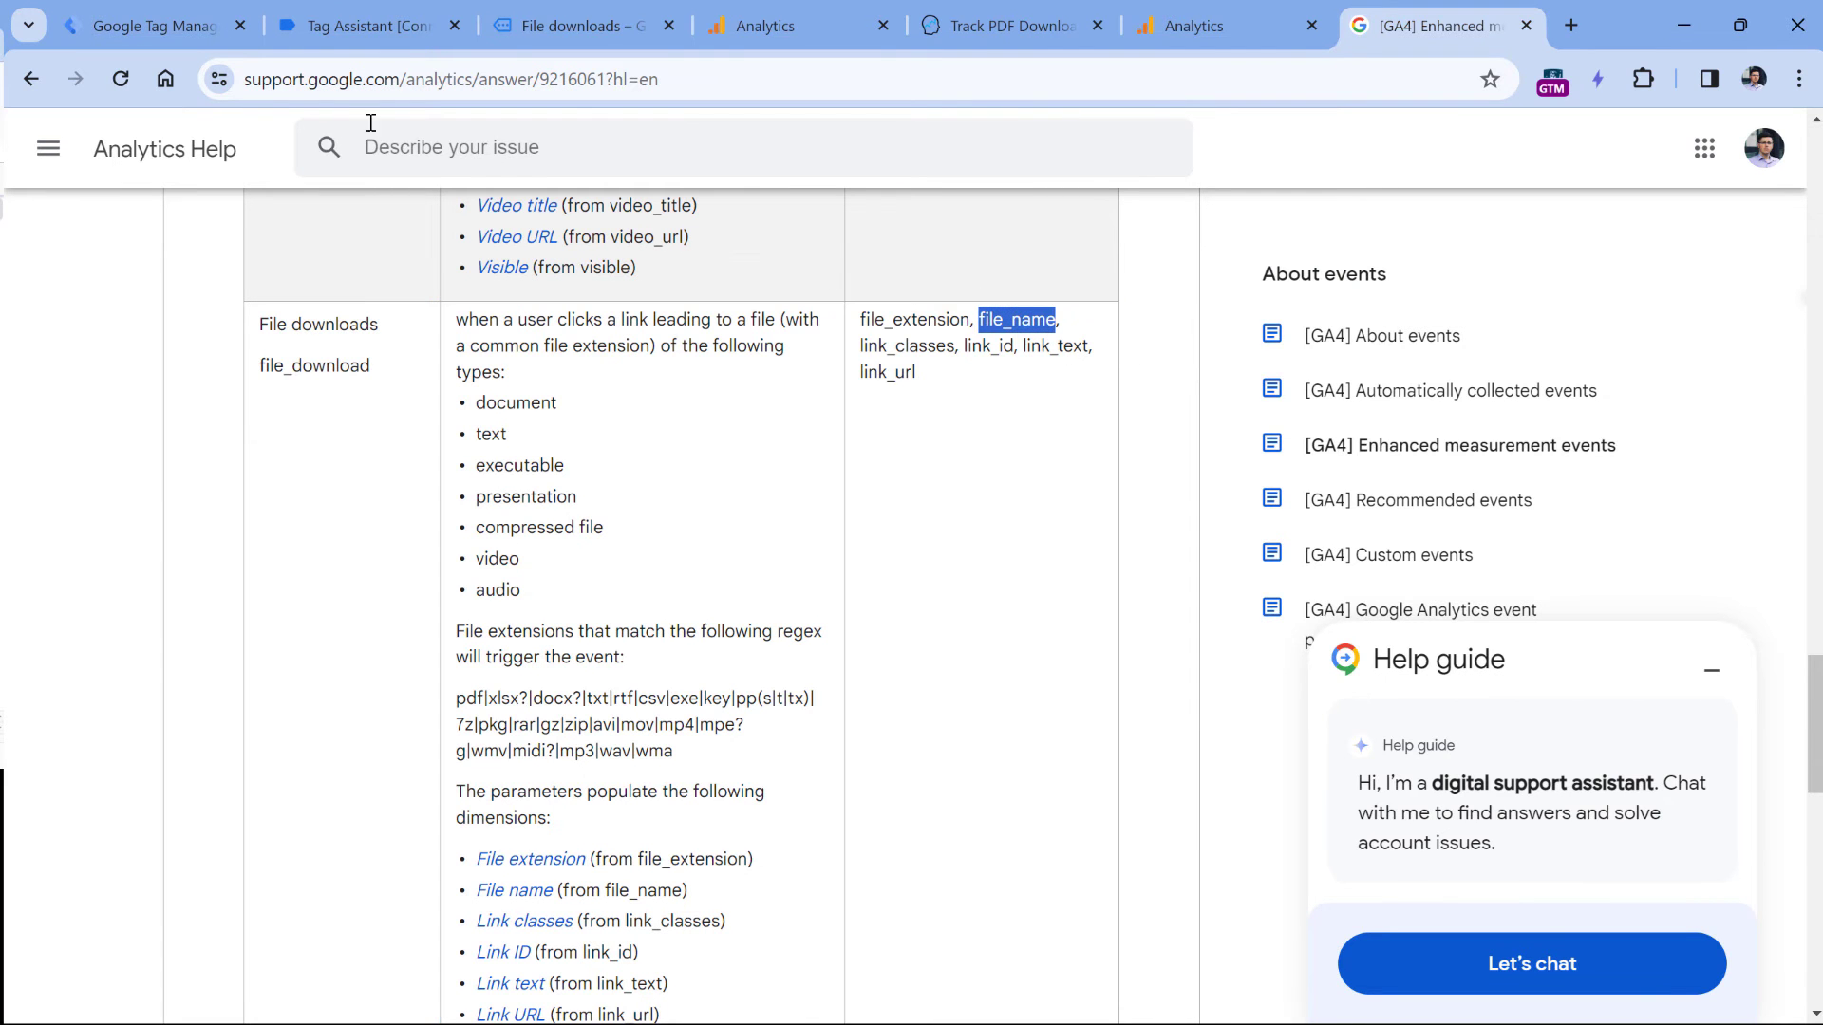
pyautogui.click(151, 15)
pyautogui.scroll(-1, 548, 708)
pyautogui.click(703, 835)
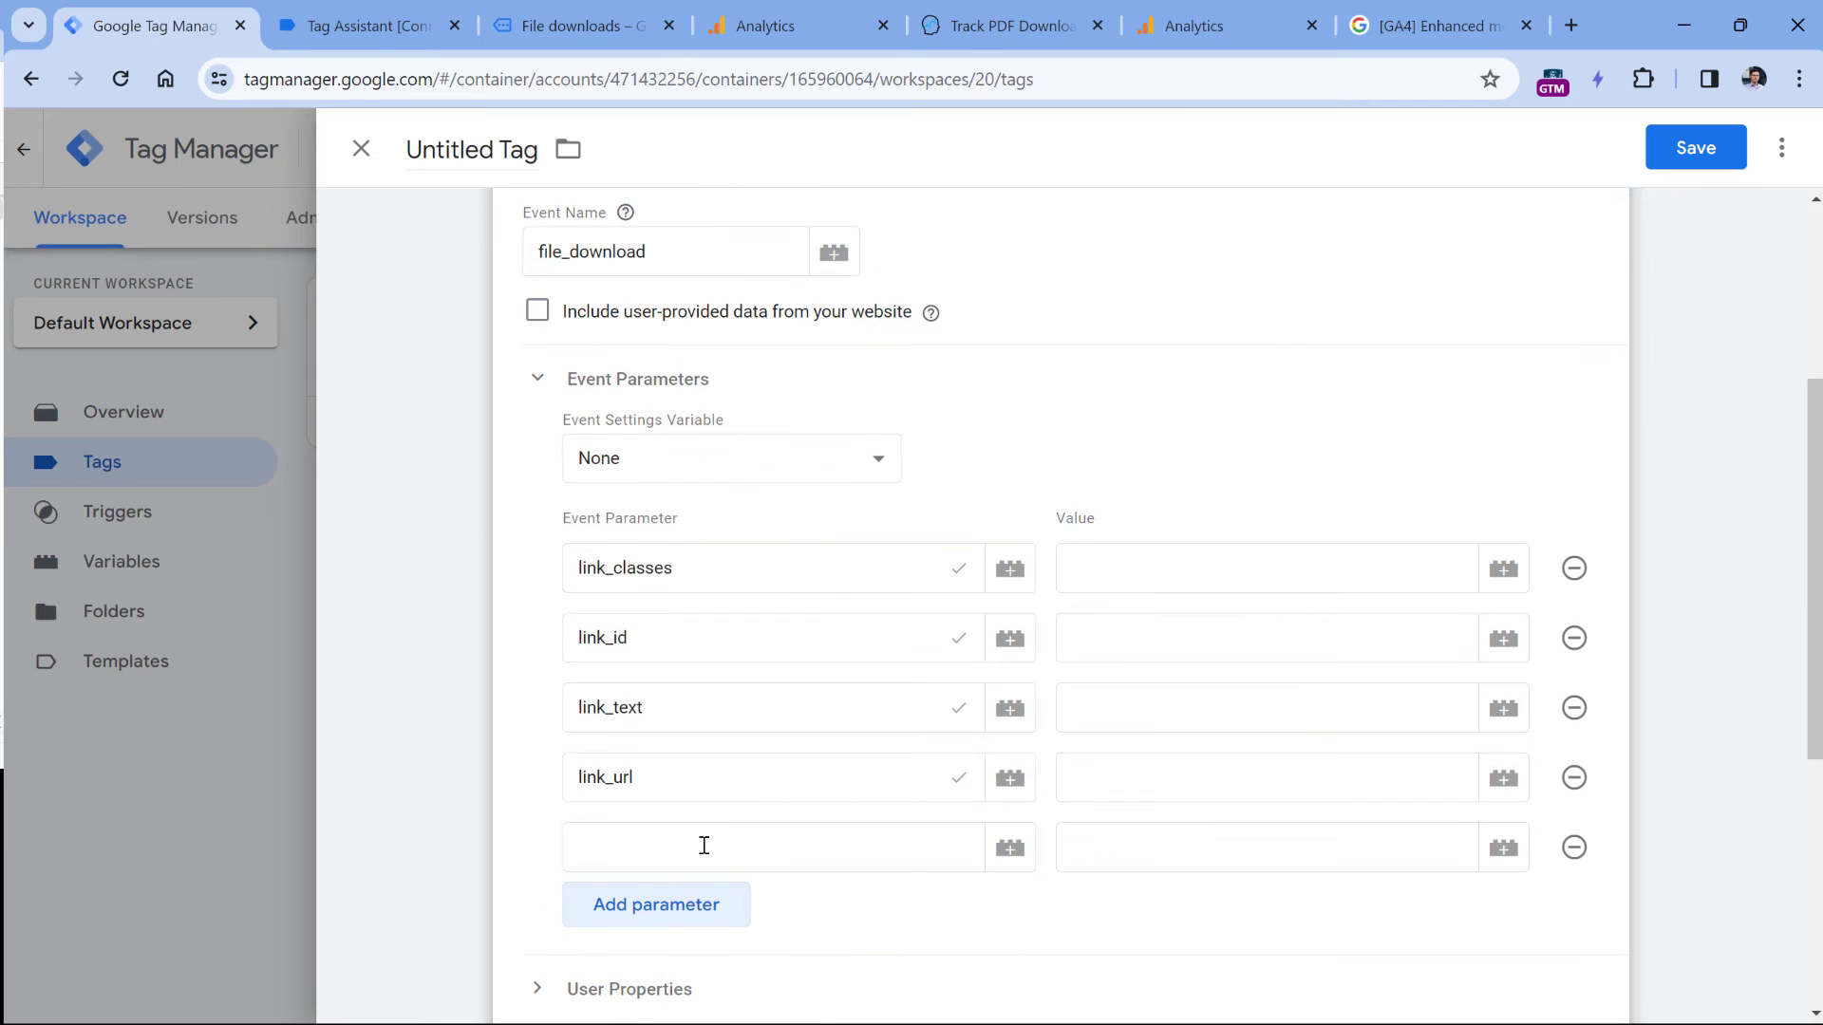
pyautogui.click(703, 843)
pyautogui.hotkey('ctrl', 'v')
# Set the value of link_classes to the {{Click Classes}} variable and check that variable's value in Tag Assistant
pyautogui.click(1245, 573)
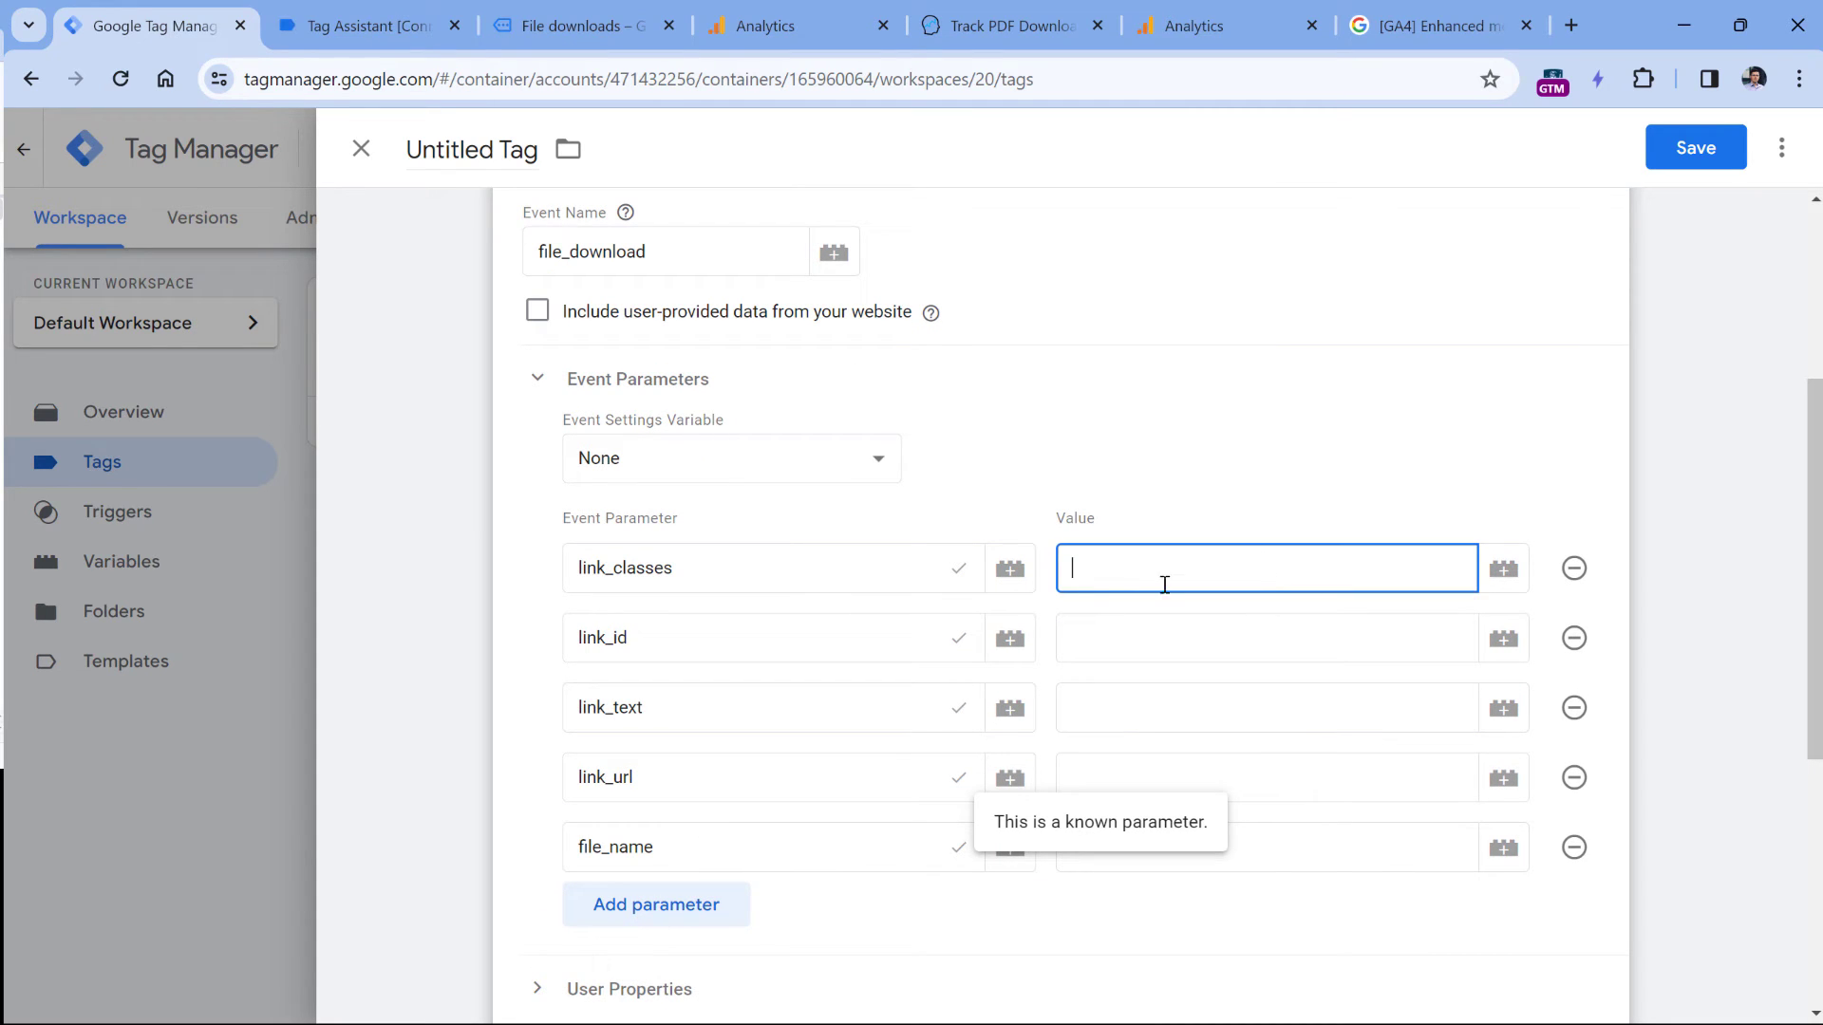
pyautogui.click(714, 567)
pyautogui.click(1261, 570)
pyautogui.click(1510, 577)
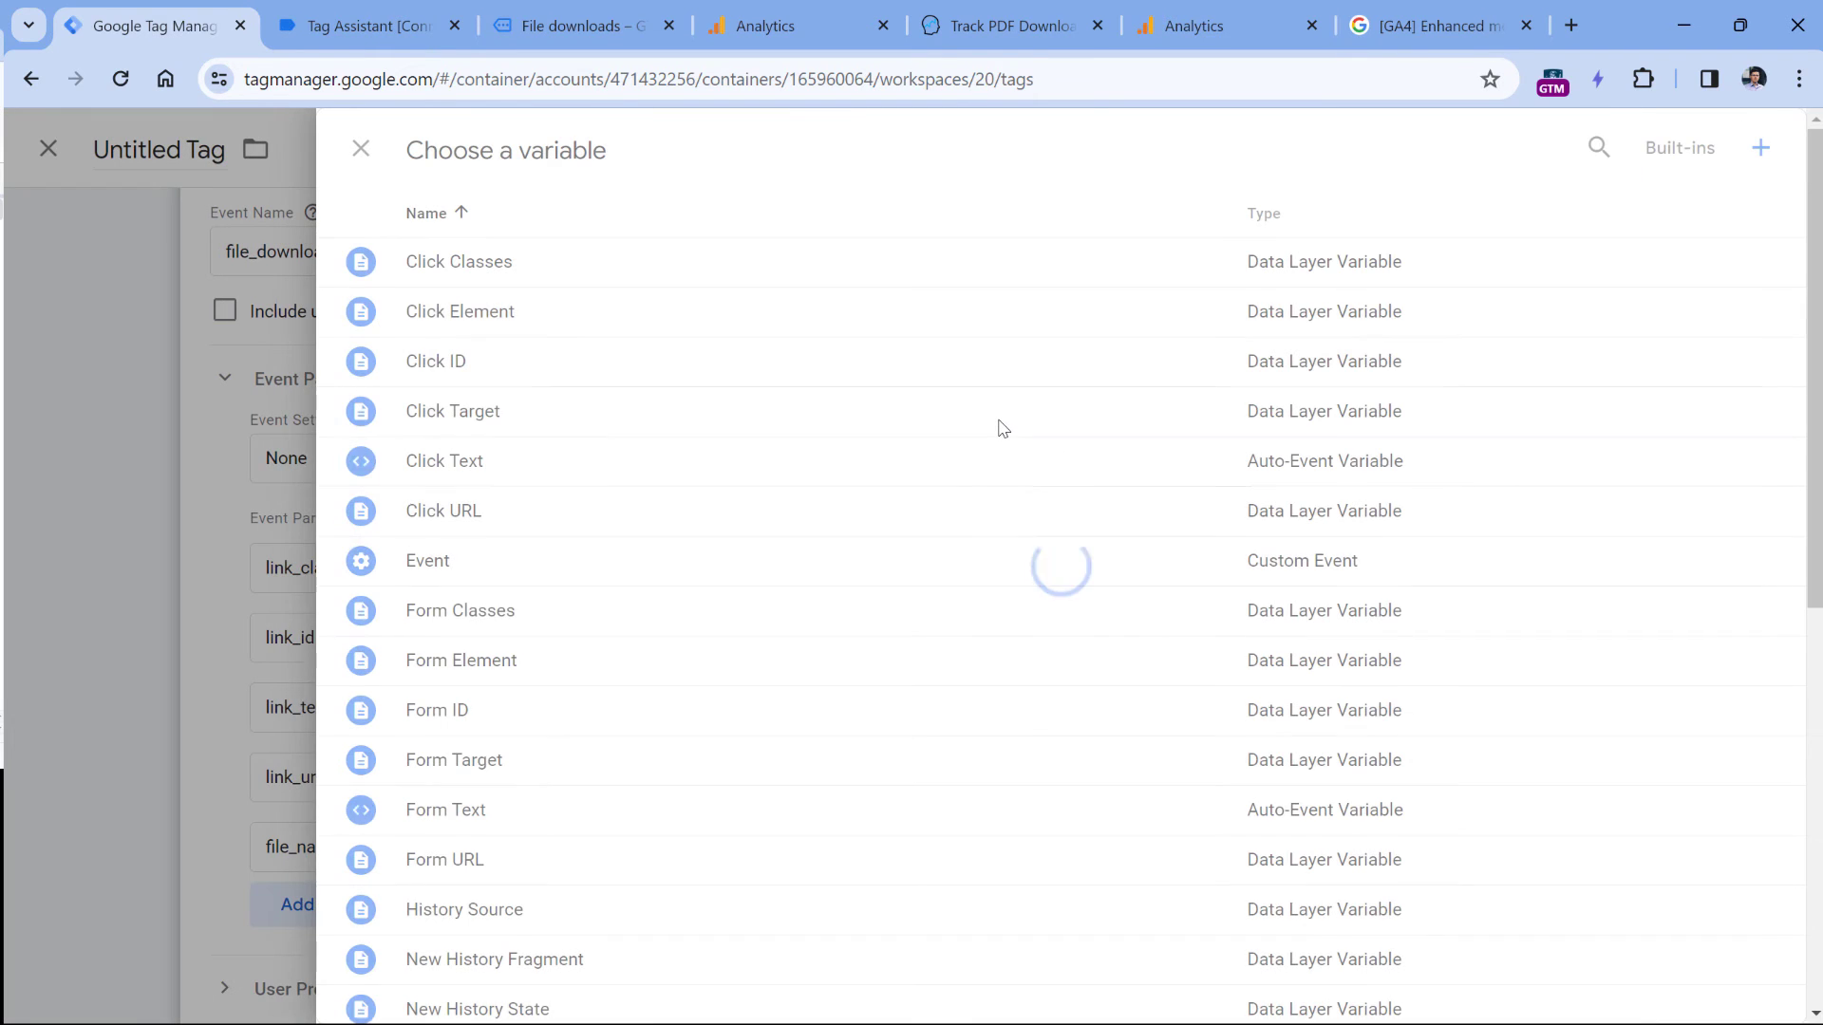
pyautogui.click(456, 263)
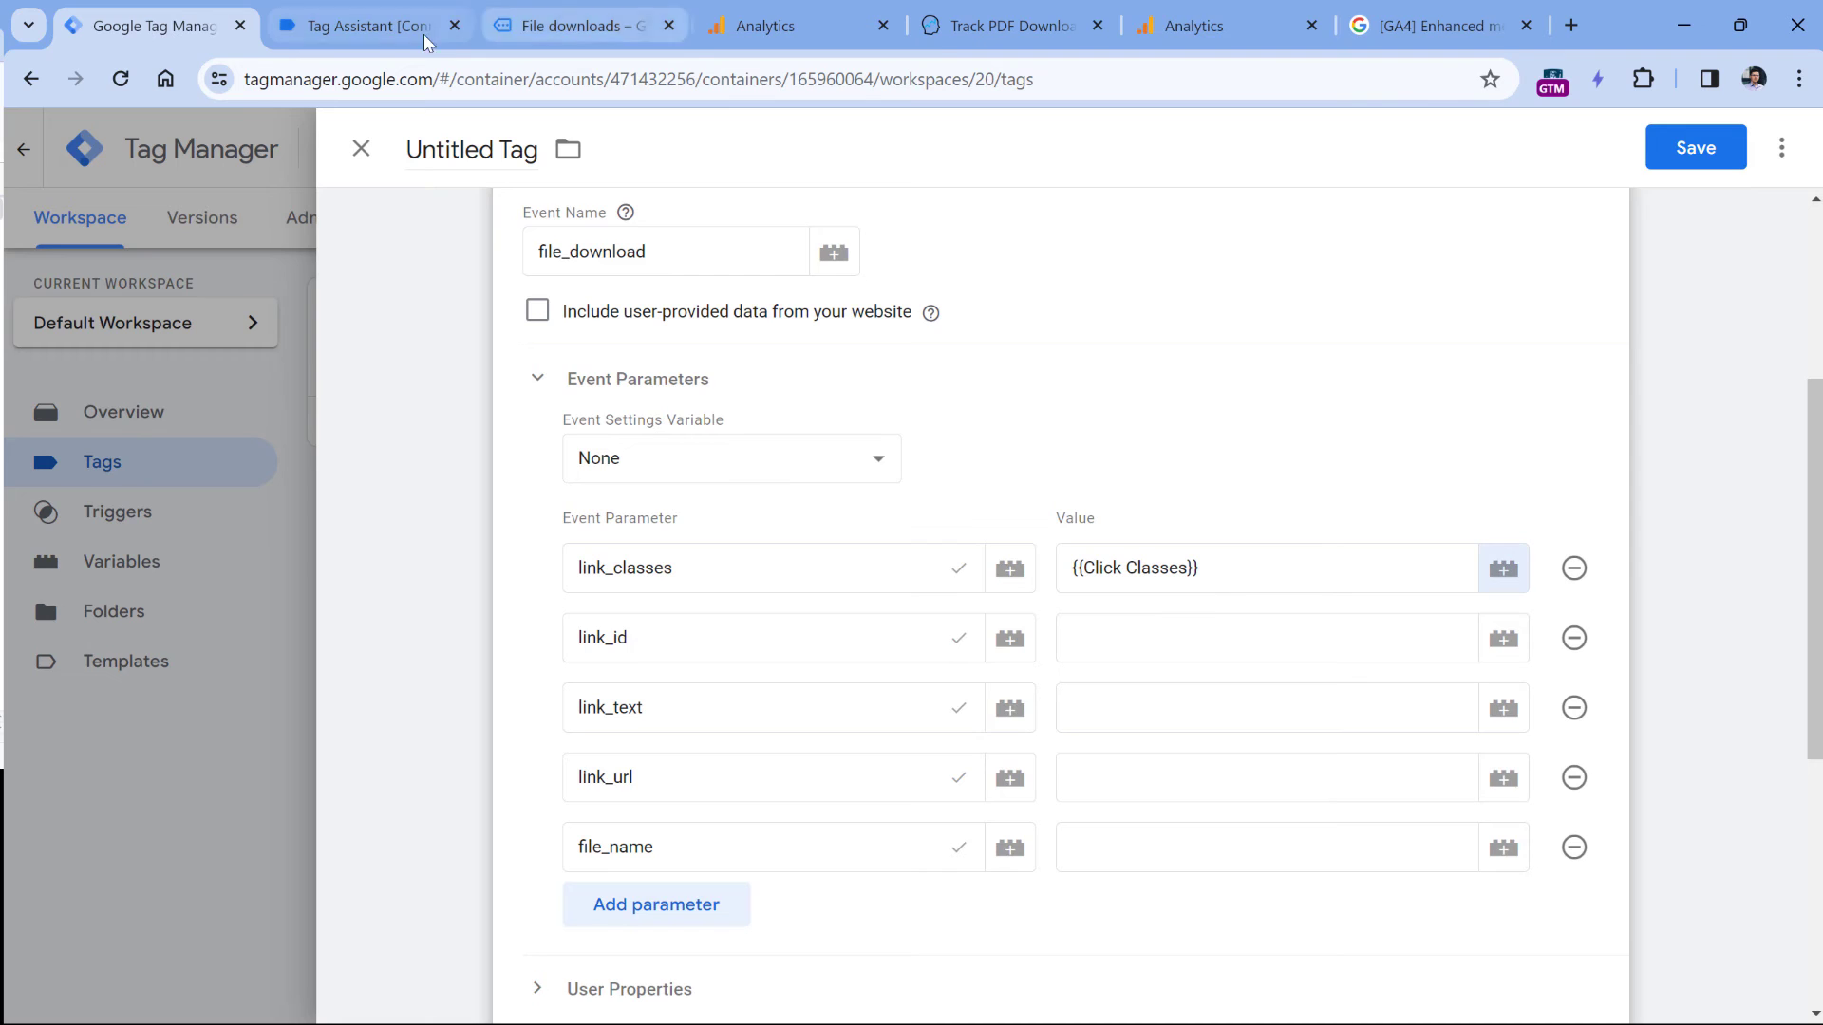
pyautogui.click(424, 38)
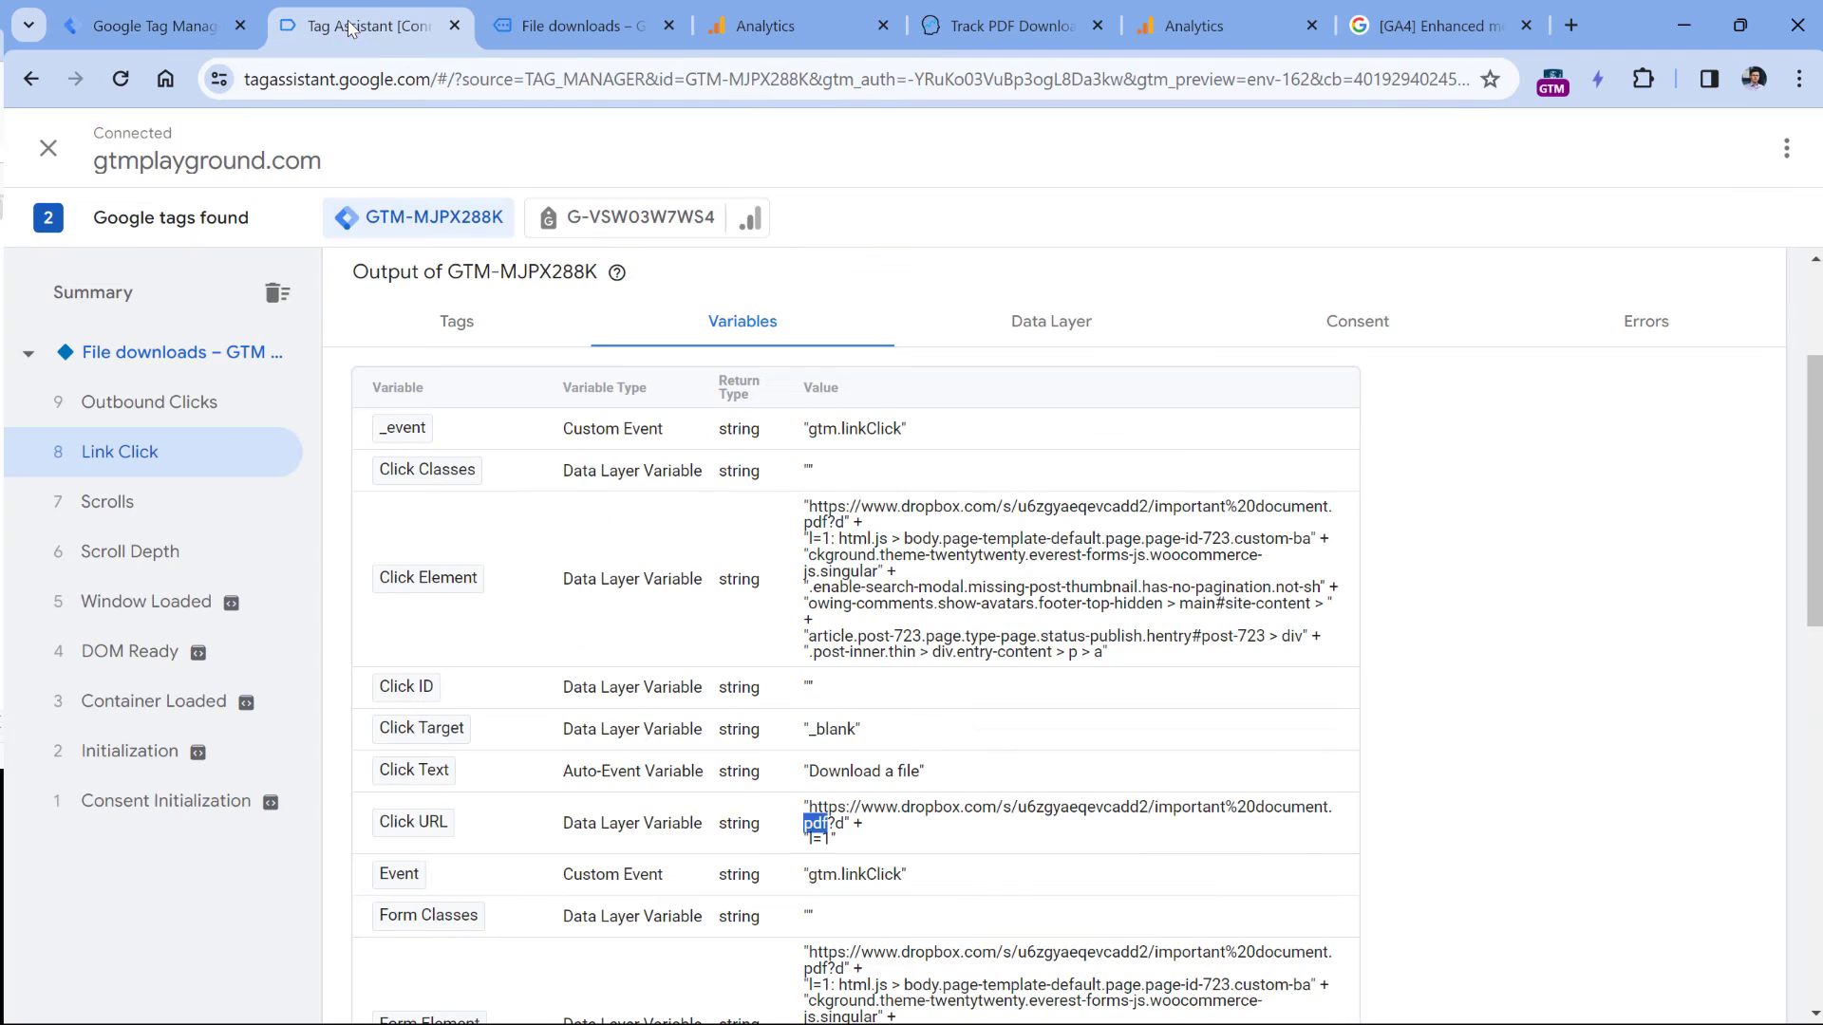
pyautogui.doubleClick(809, 471)
# Back in Tag Manager, set the value of link_id to the {{Click ID}} variable
pyautogui.click(157, 26)
pyautogui.click(1472, 637)
pyautogui.click(1501, 637)
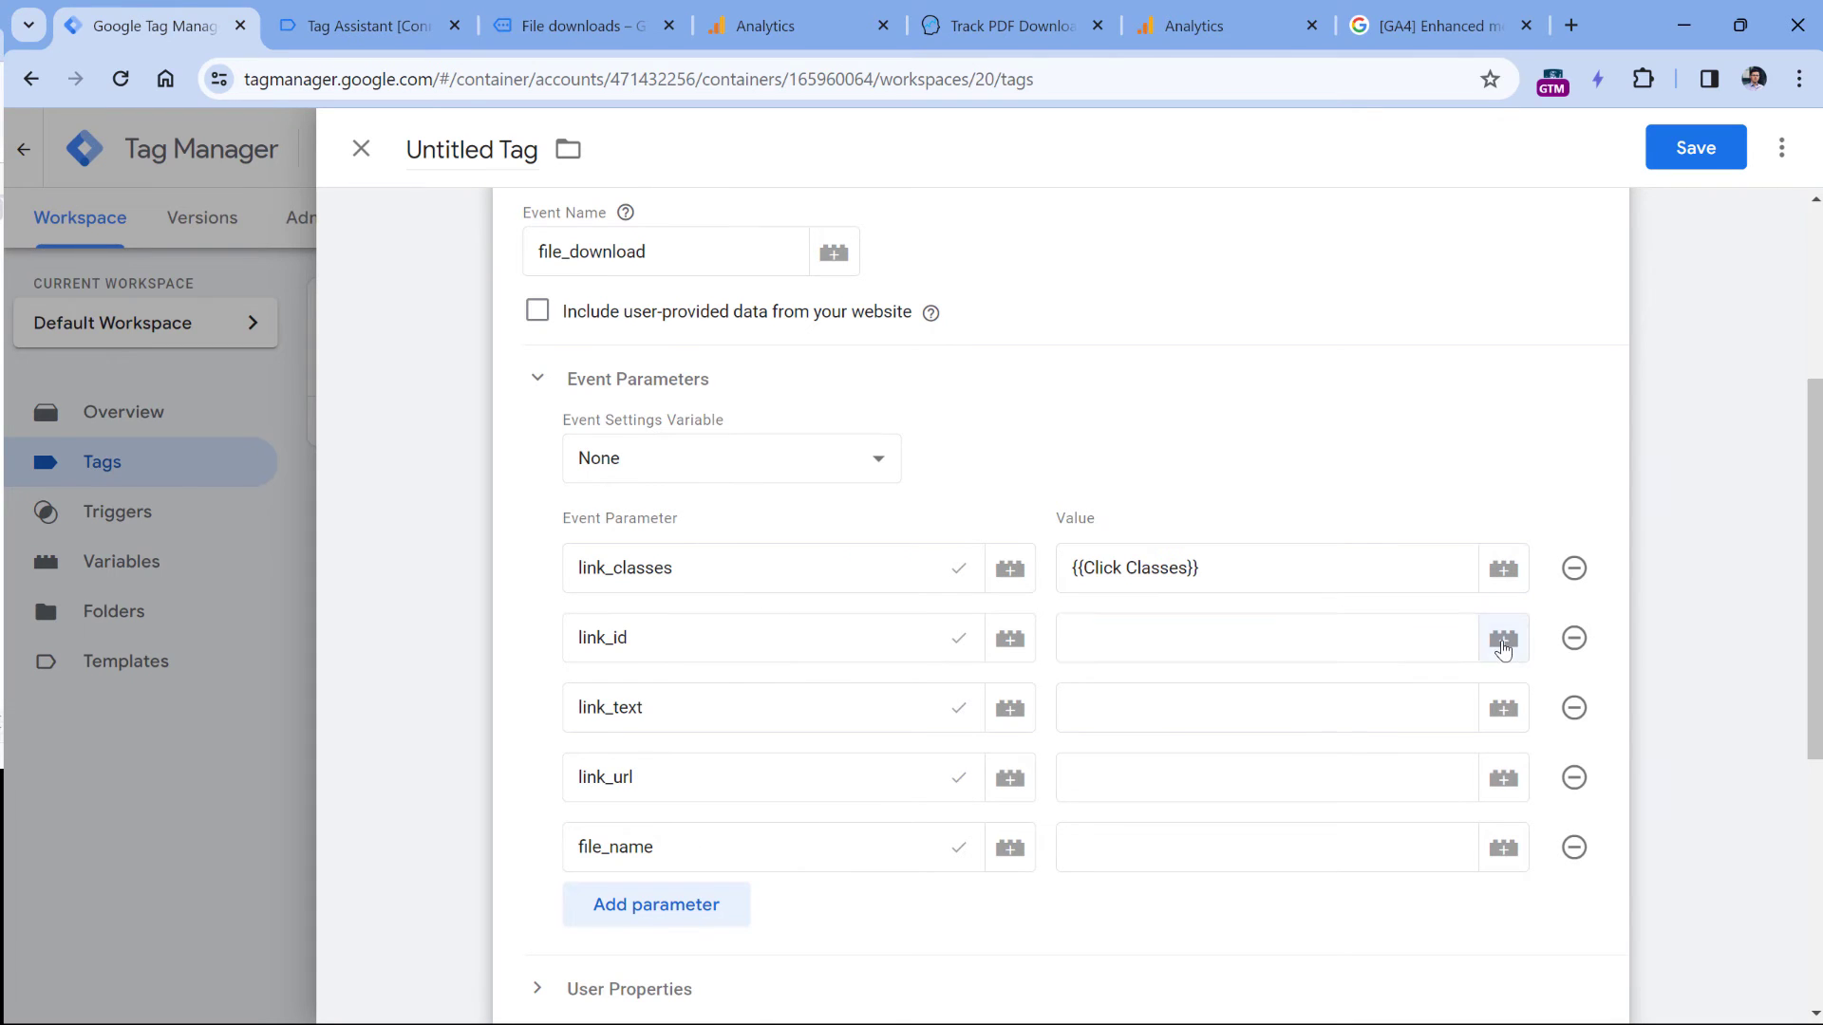
pyautogui.click(484, 363)
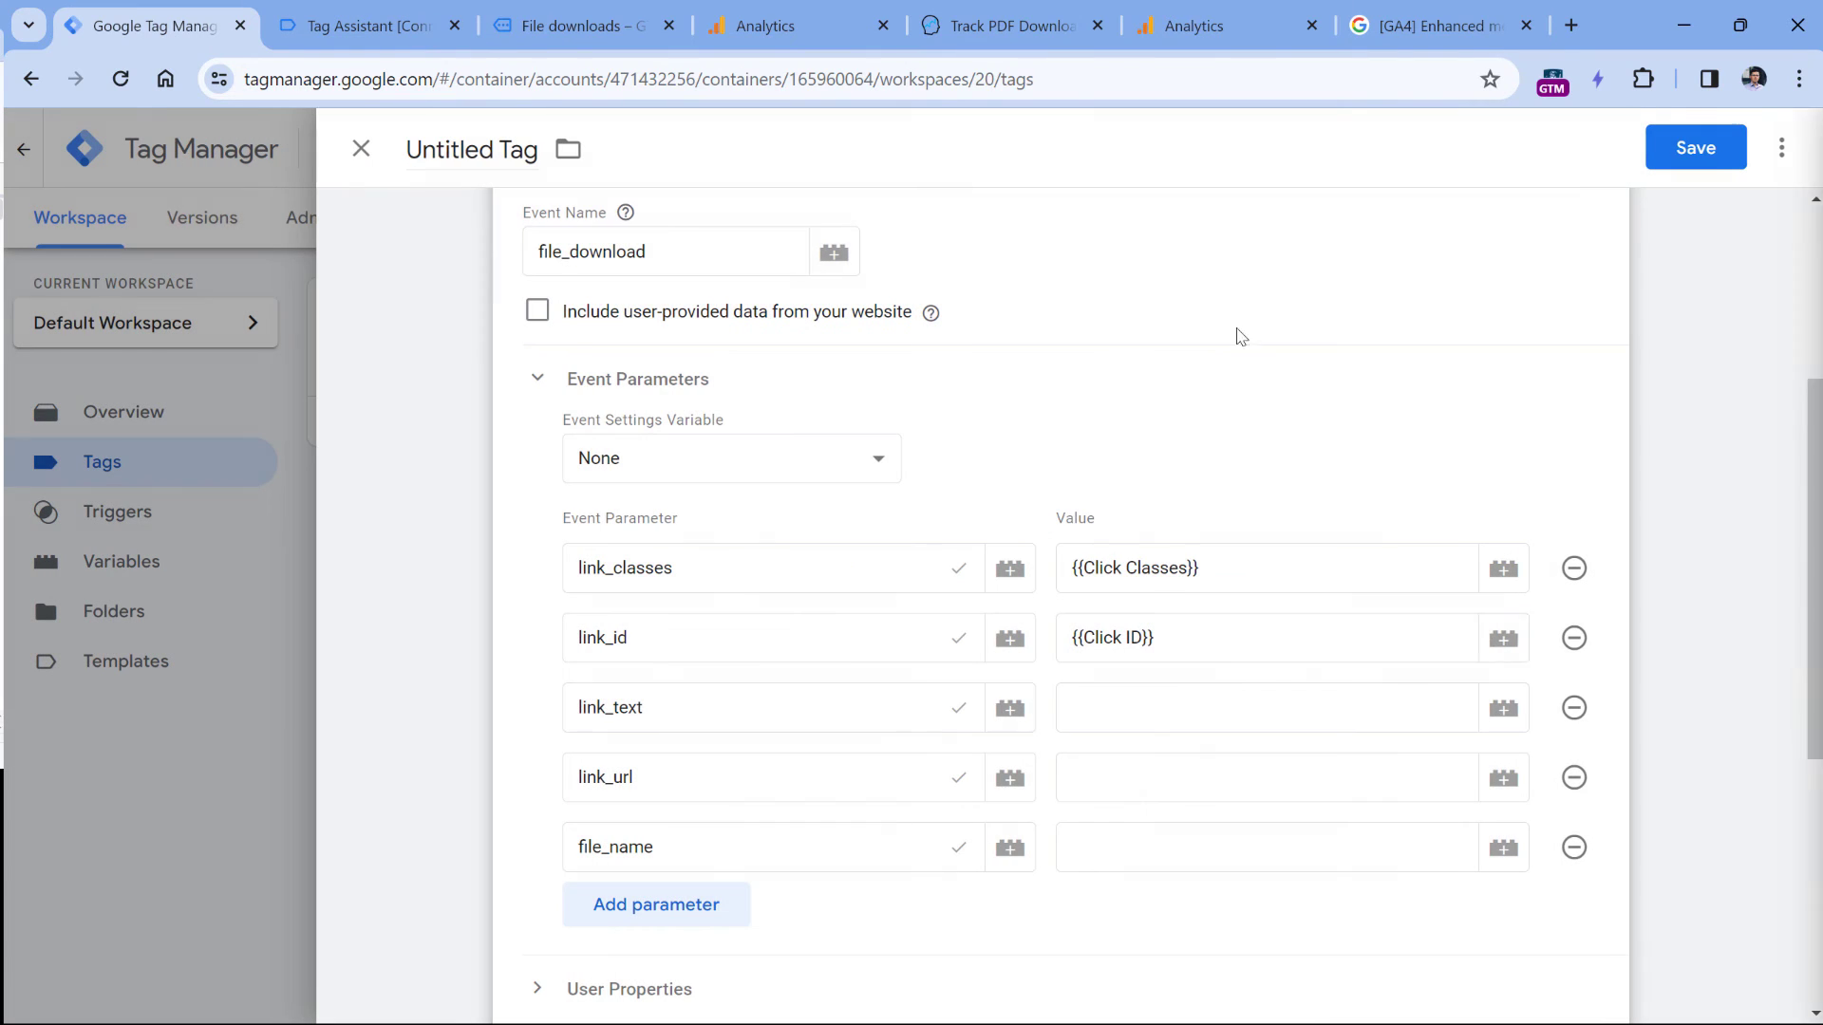
# Set the value of link_text to {{Click Text}} and the value of link_url to {{Click URL}}
pyautogui.click(1221, 710)
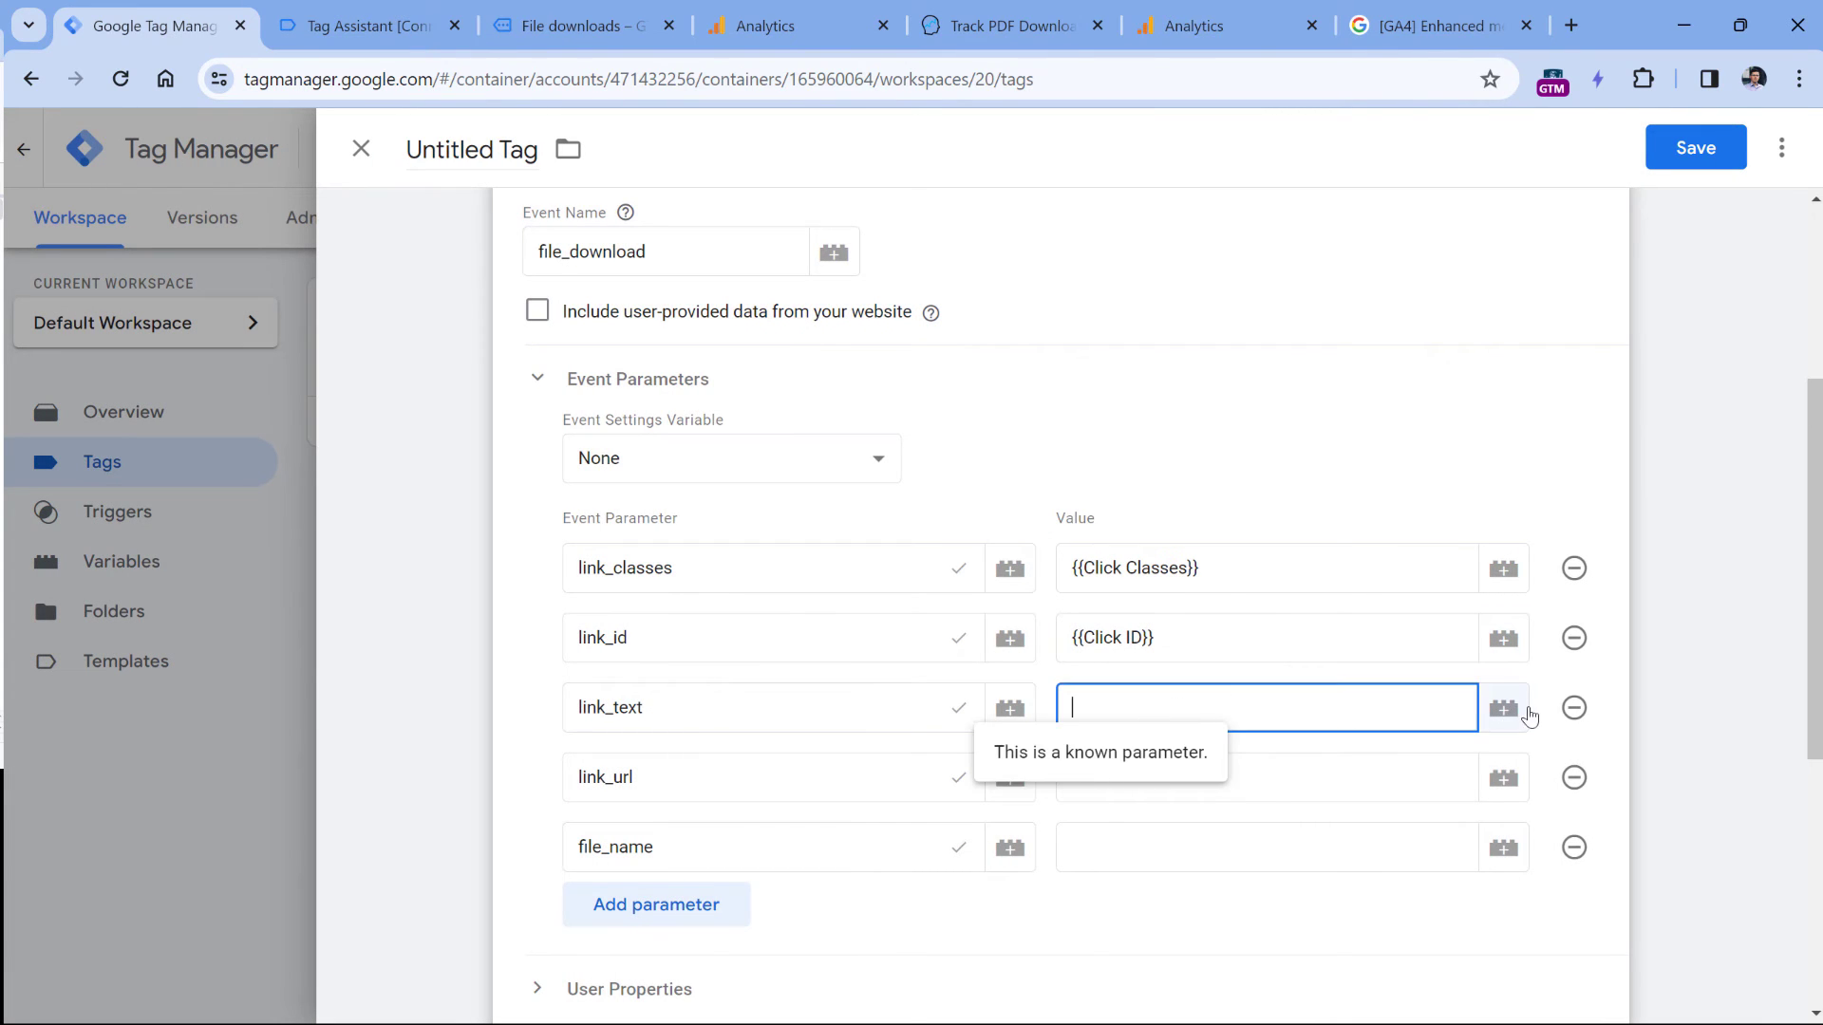
pyautogui.click(1503, 708)
pyautogui.click(627, 461)
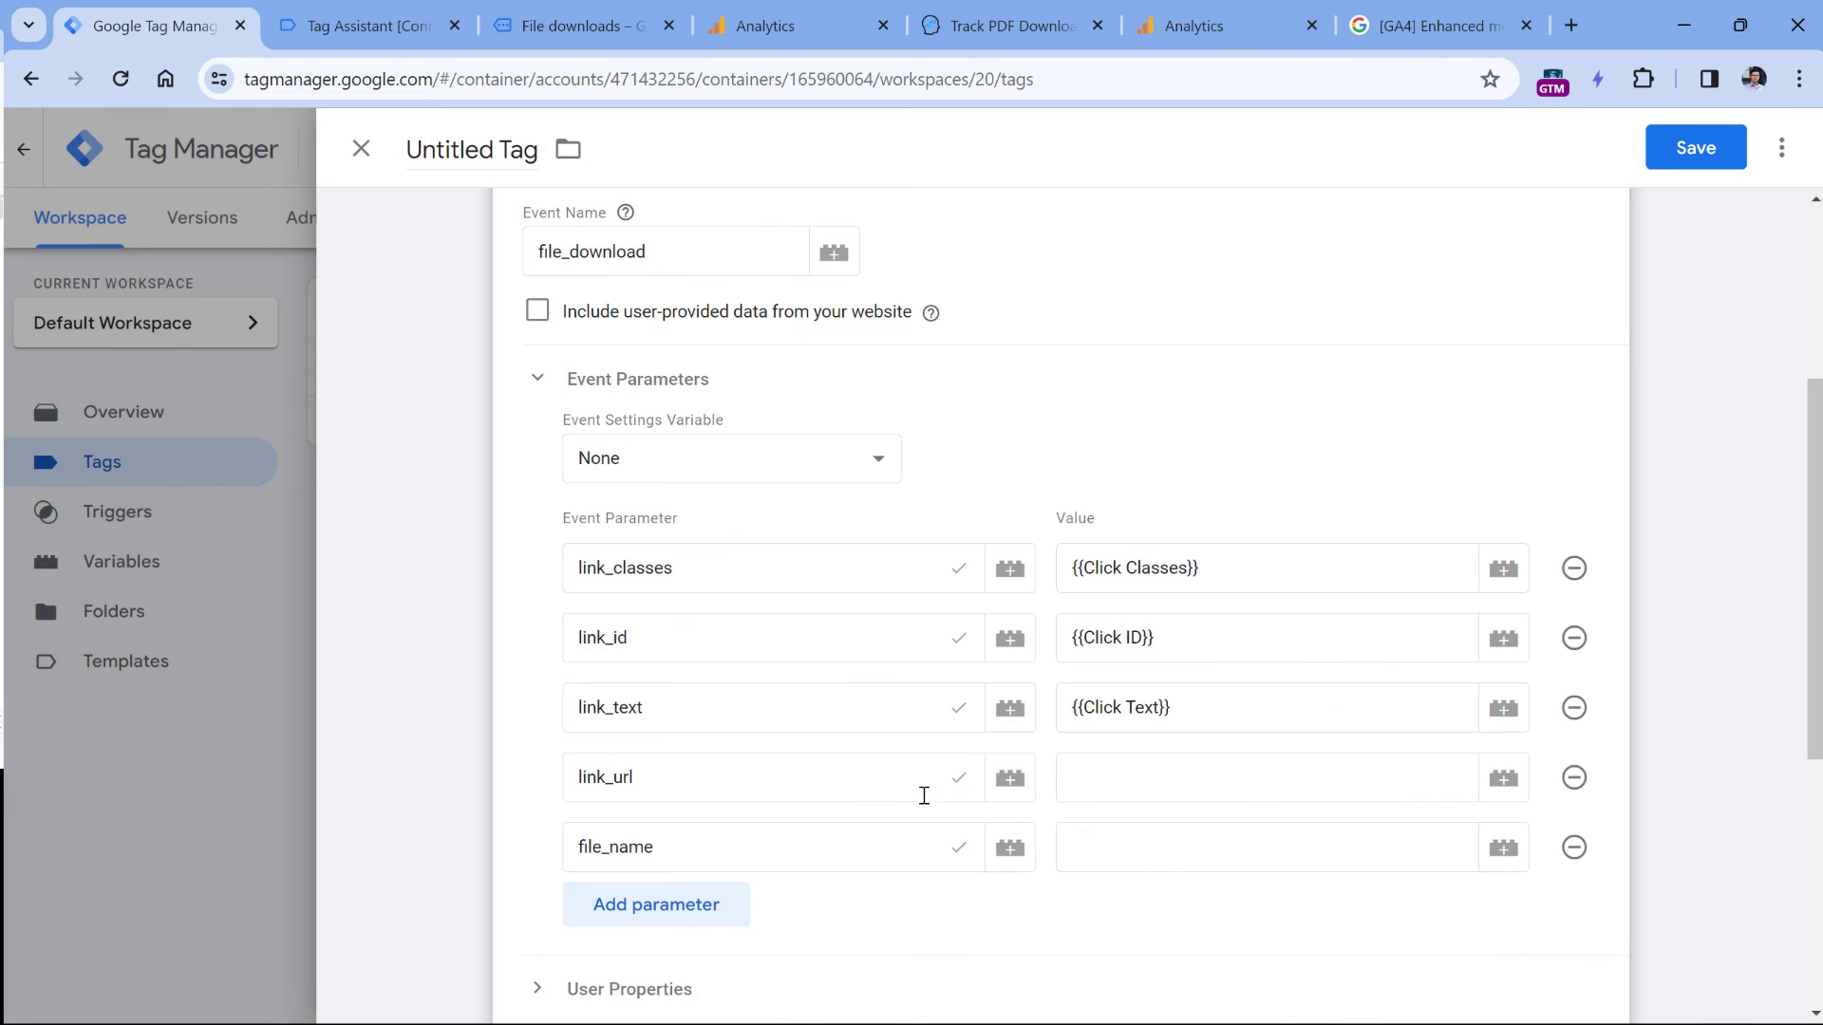
pyautogui.click(1503, 784)
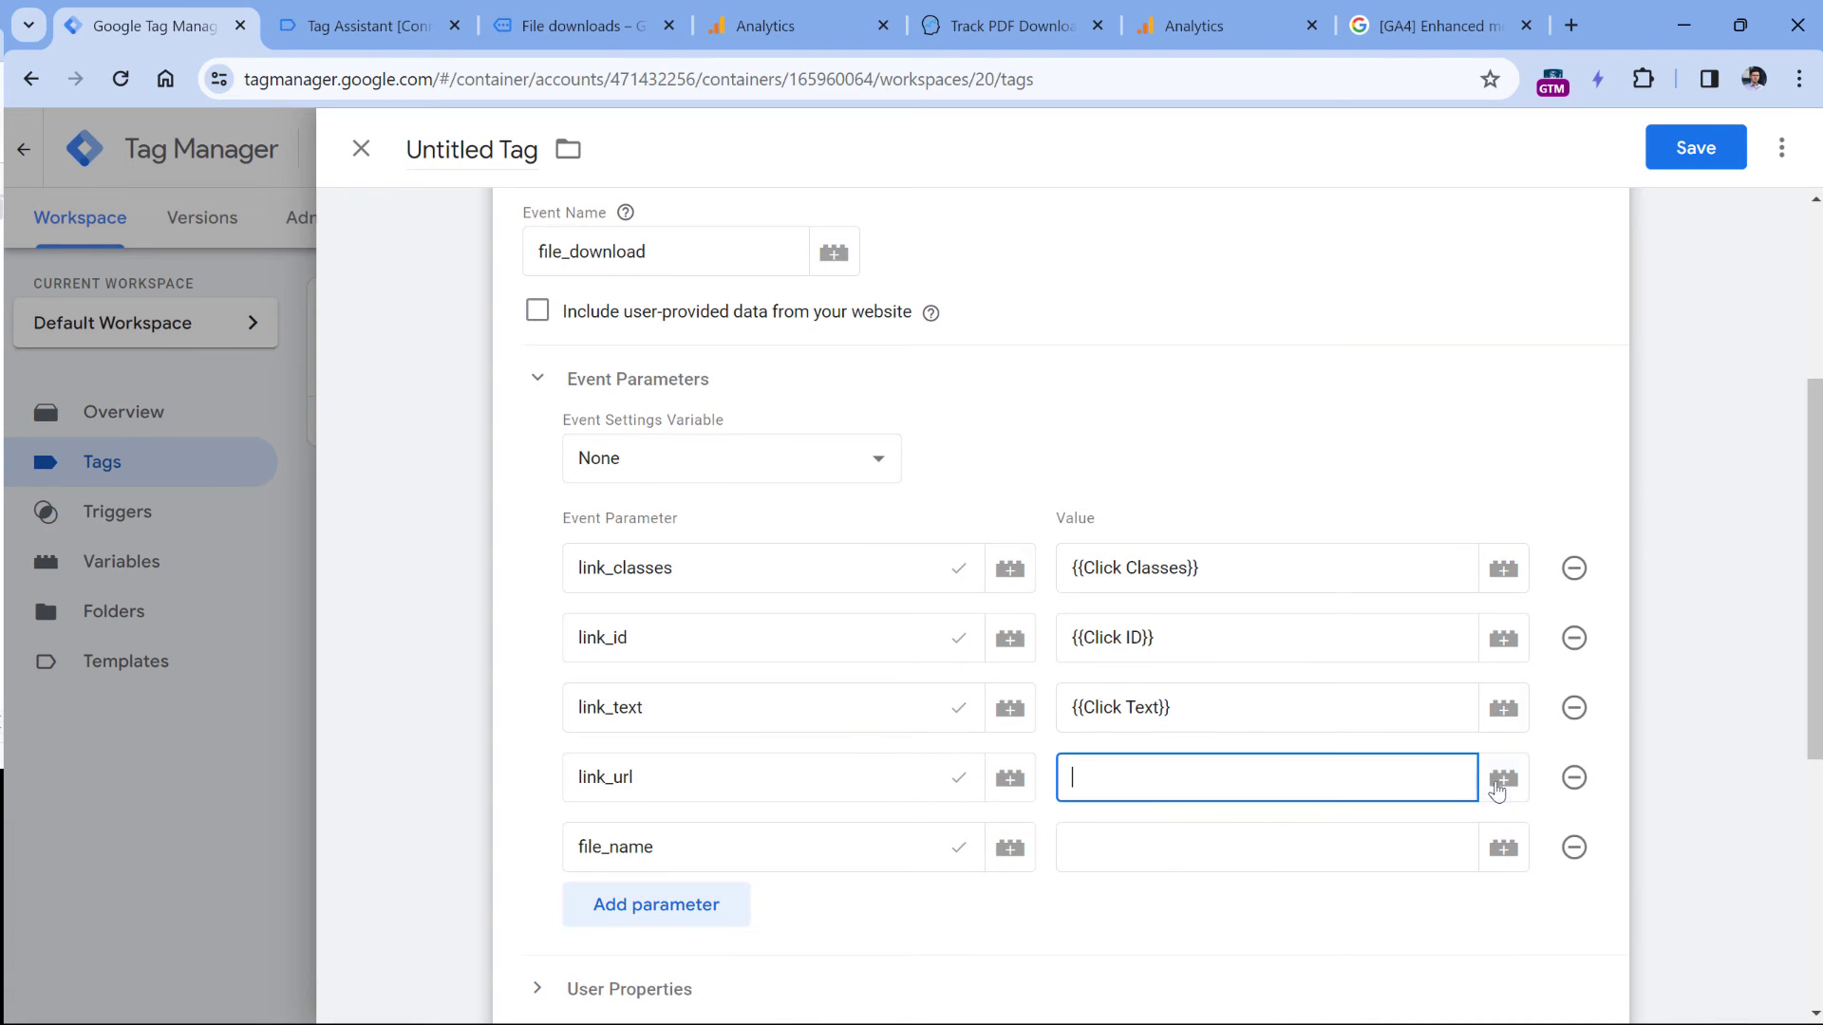
pyautogui.click(508, 510)
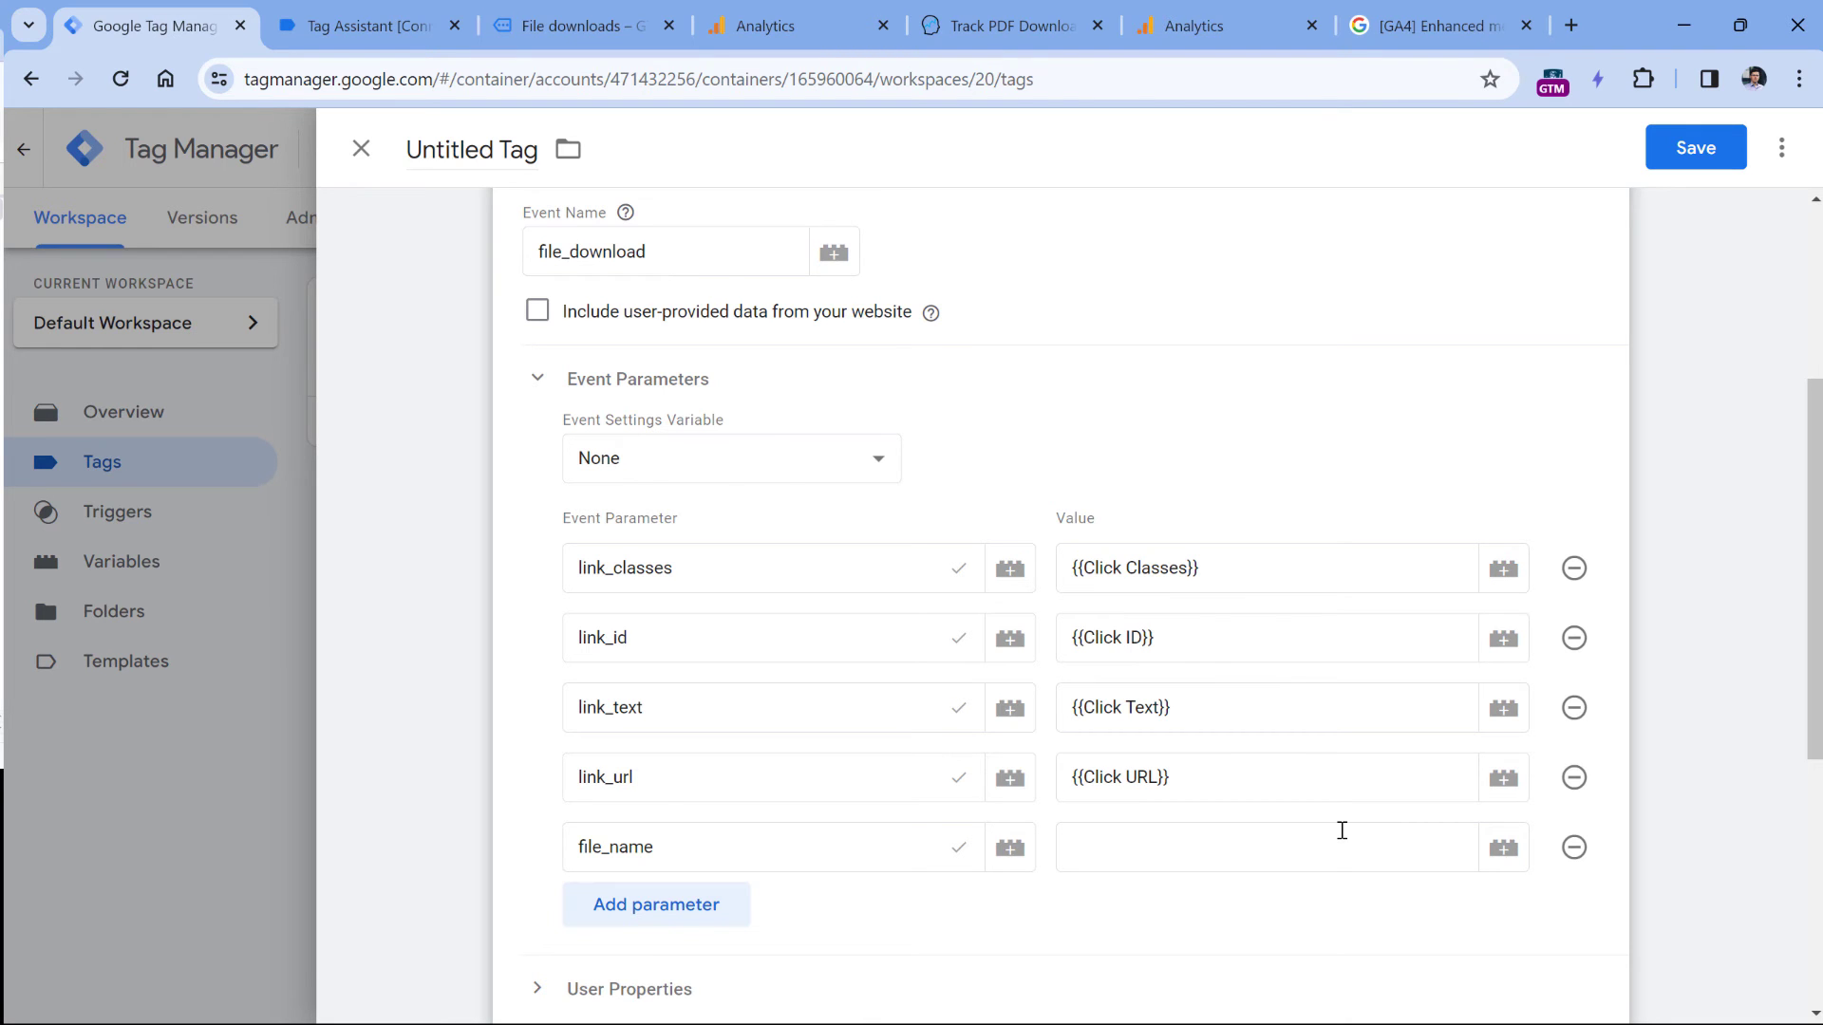
# In Tag Assistant, examine the file name portion of the Click URL variable's value
pyautogui.click(295, 9)
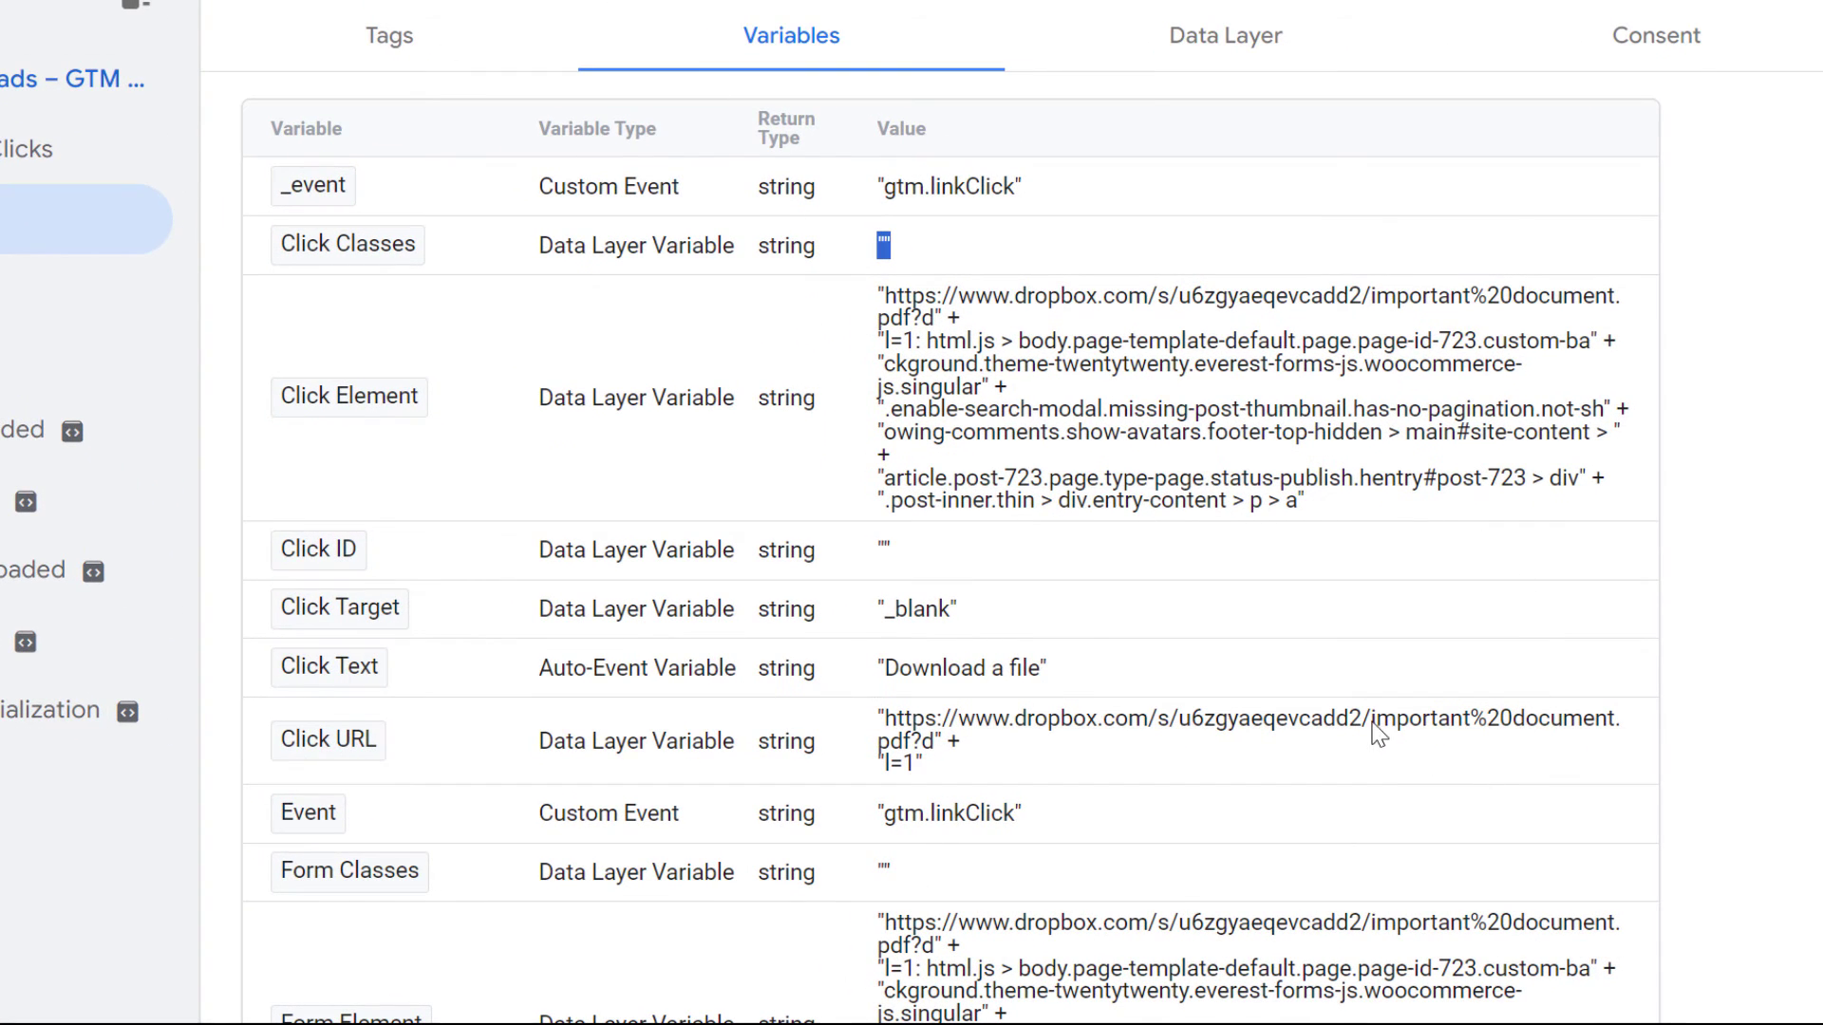
pyautogui.moveTo(1370, 731); pyautogui.dragTo(910, 745)
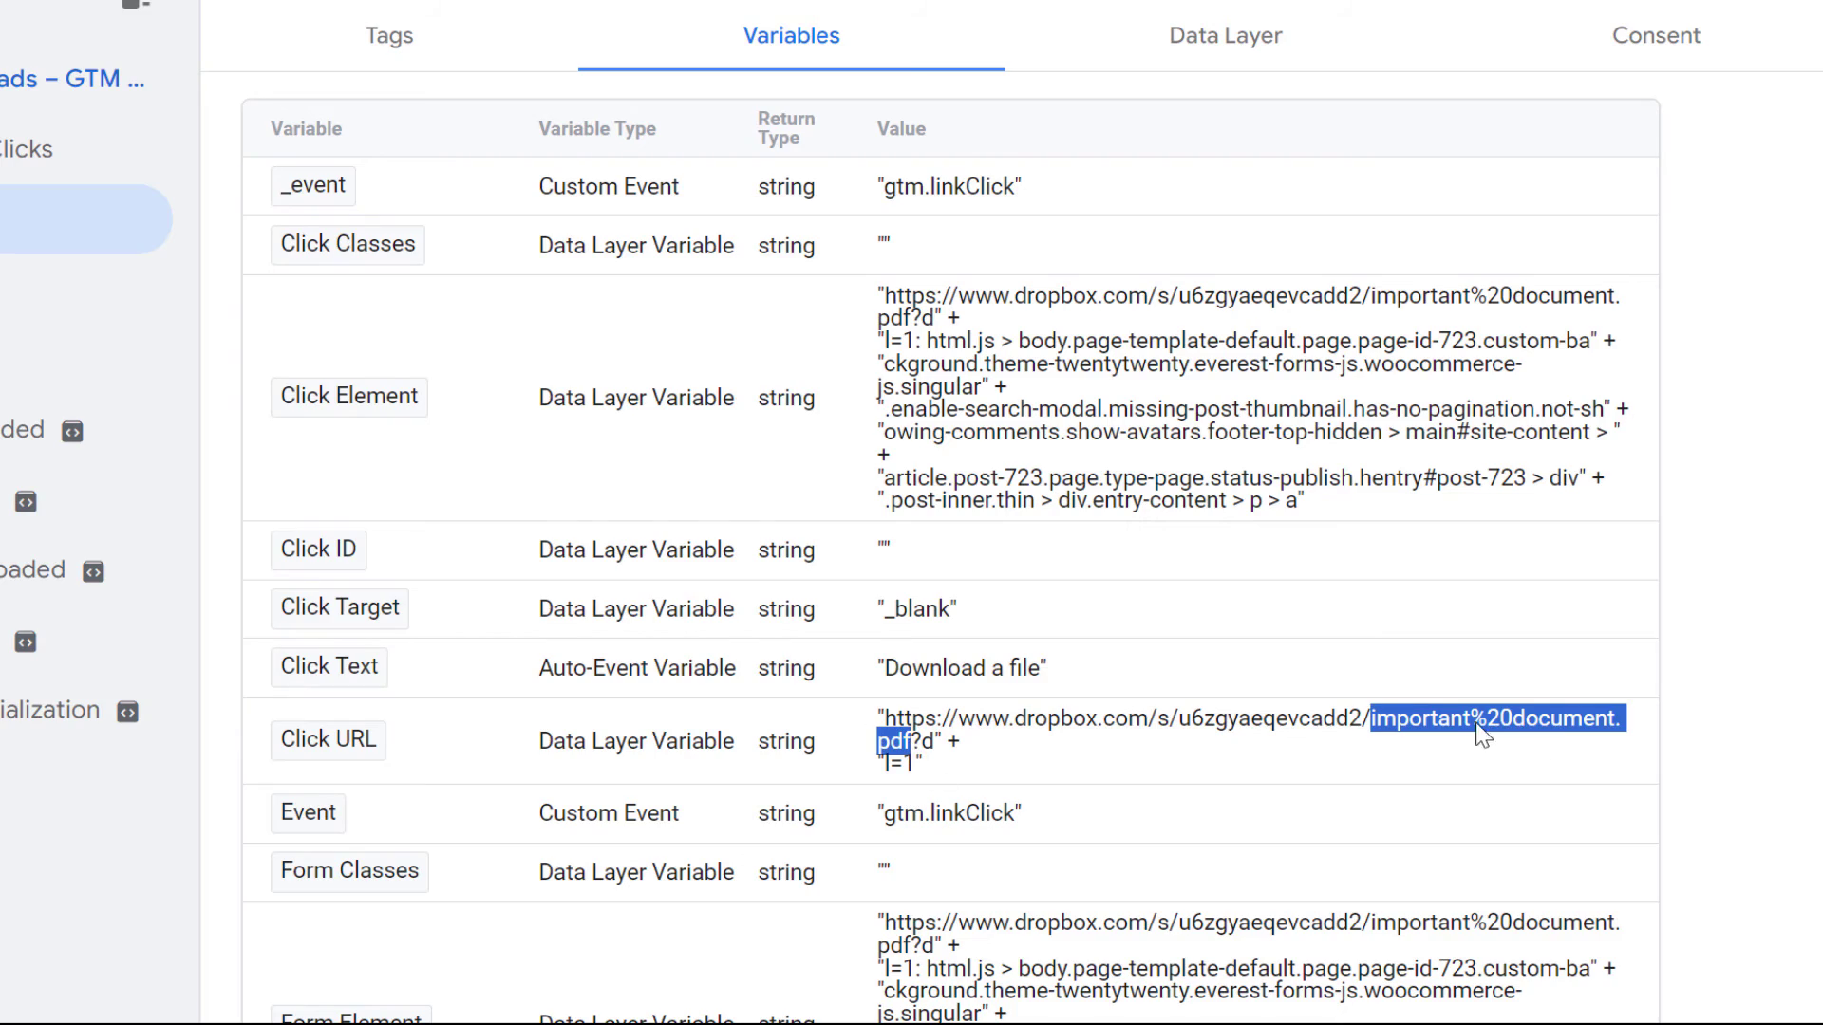
# In the Analytics Mania article on tracking PDF downloads, find and copy the Custom JavaScript function that returns the file name
pyautogui.click(1011, 26)
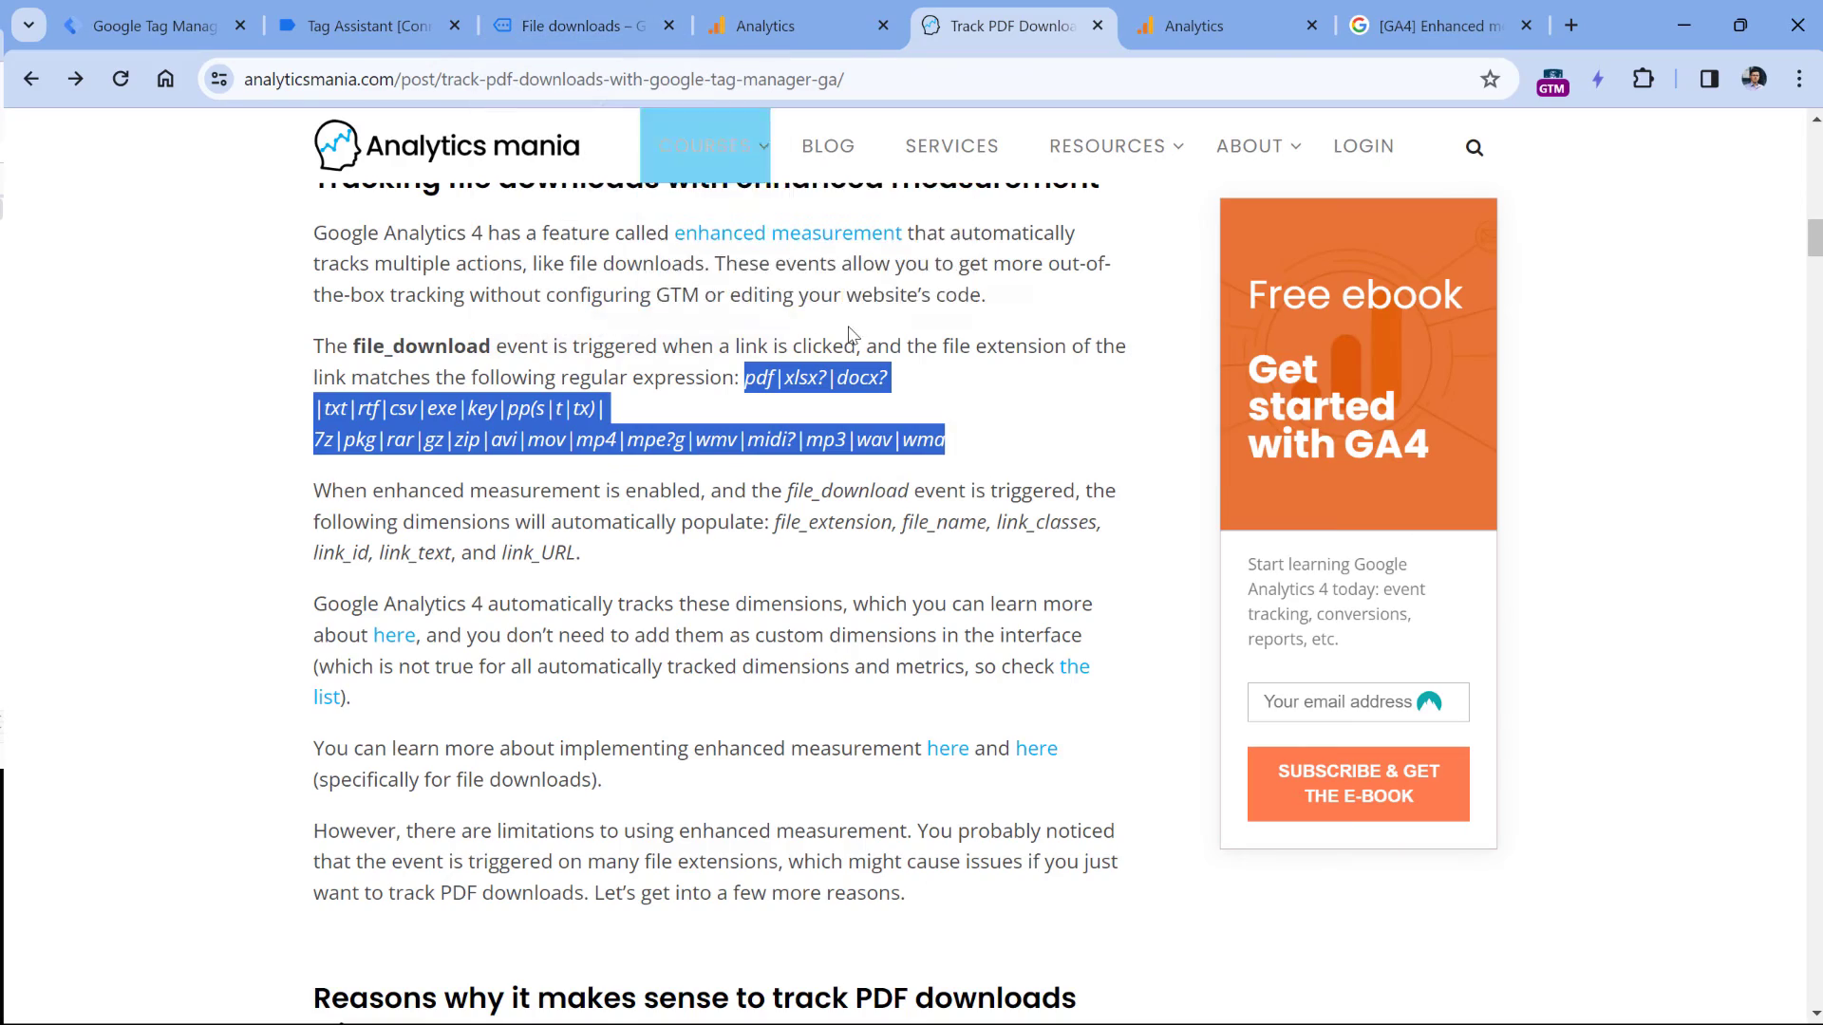
pyautogui.scroll(15, 850, 334)
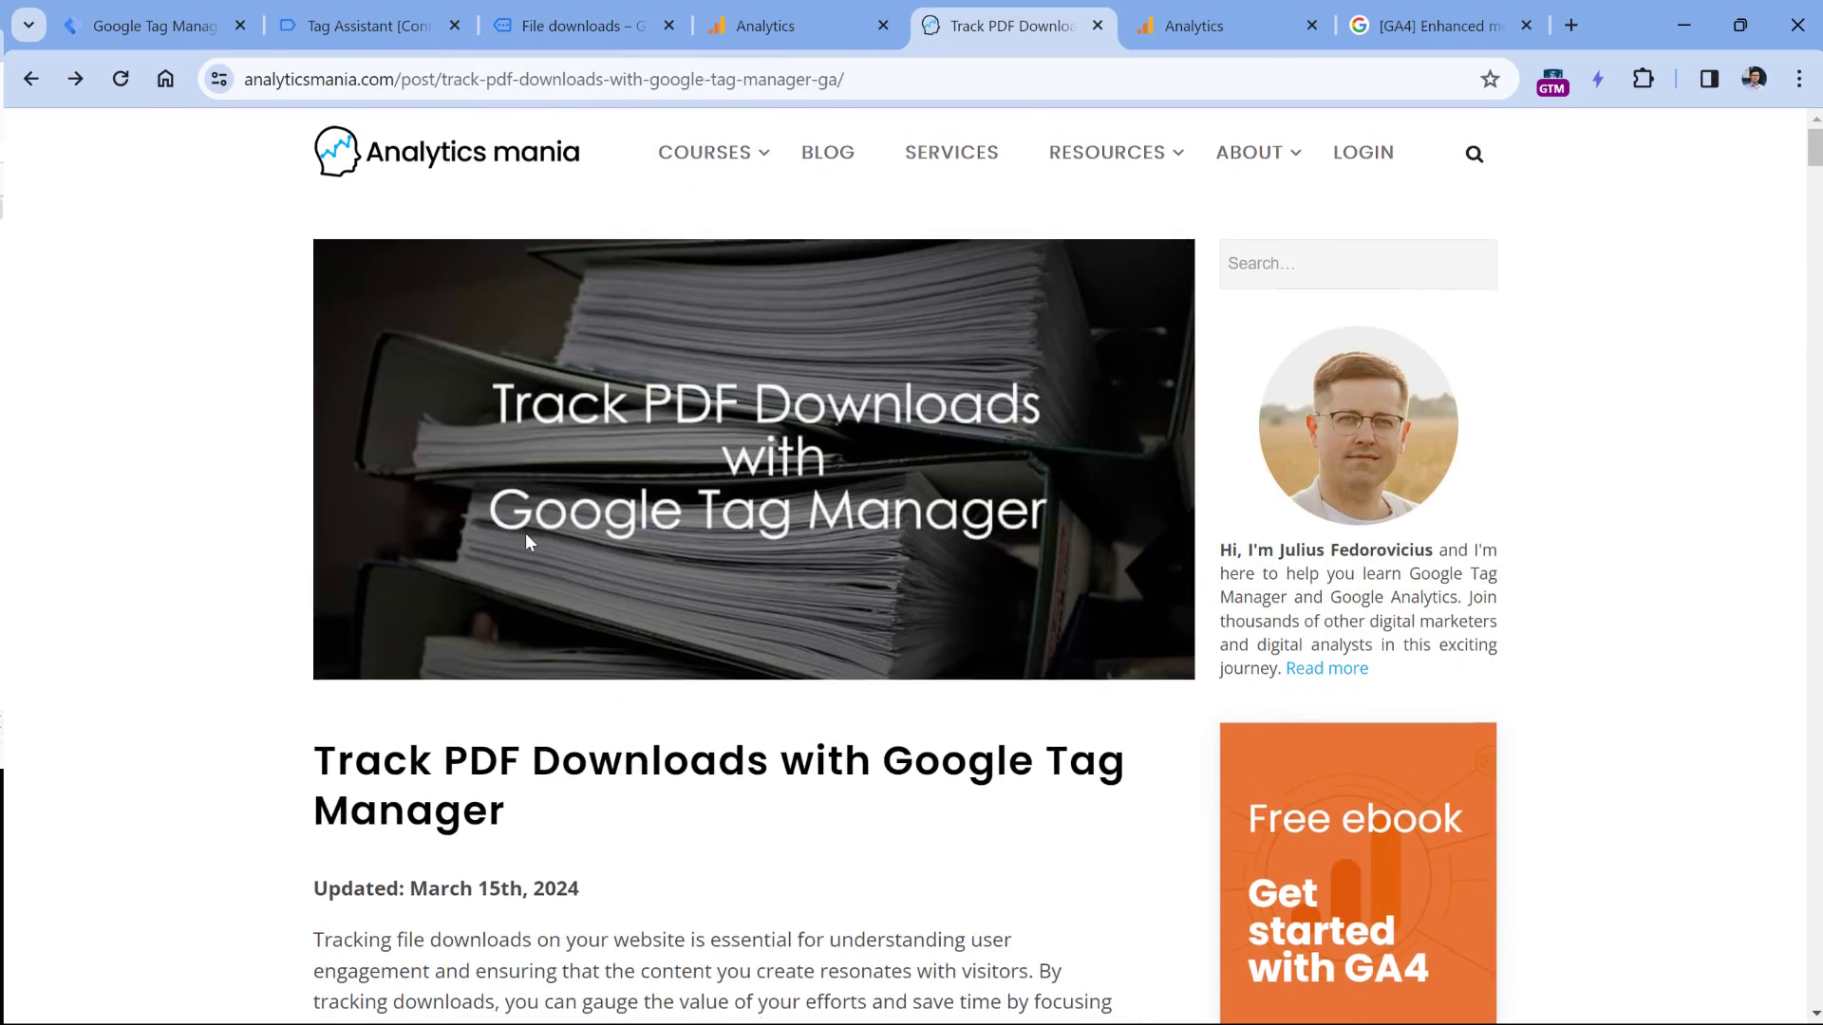
pyautogui.scroll(-20, 567, 804)
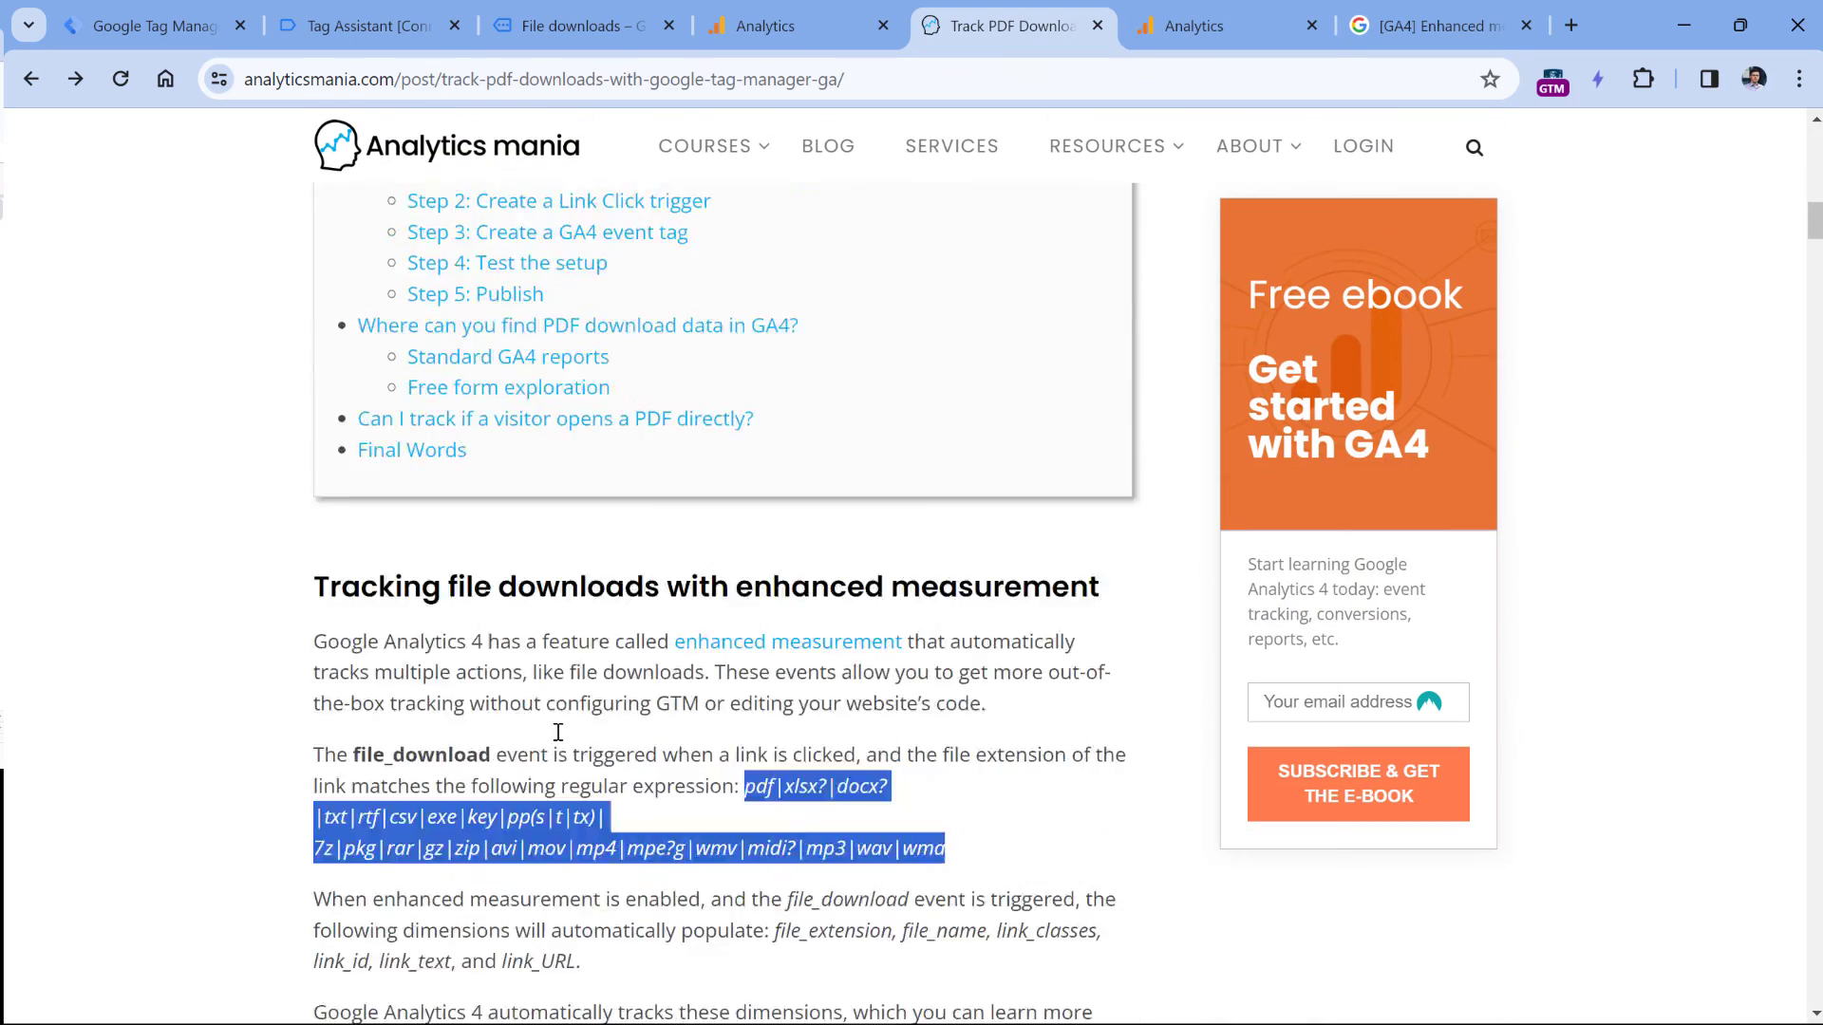
pyautogui.scroll(-20, 663, 722)
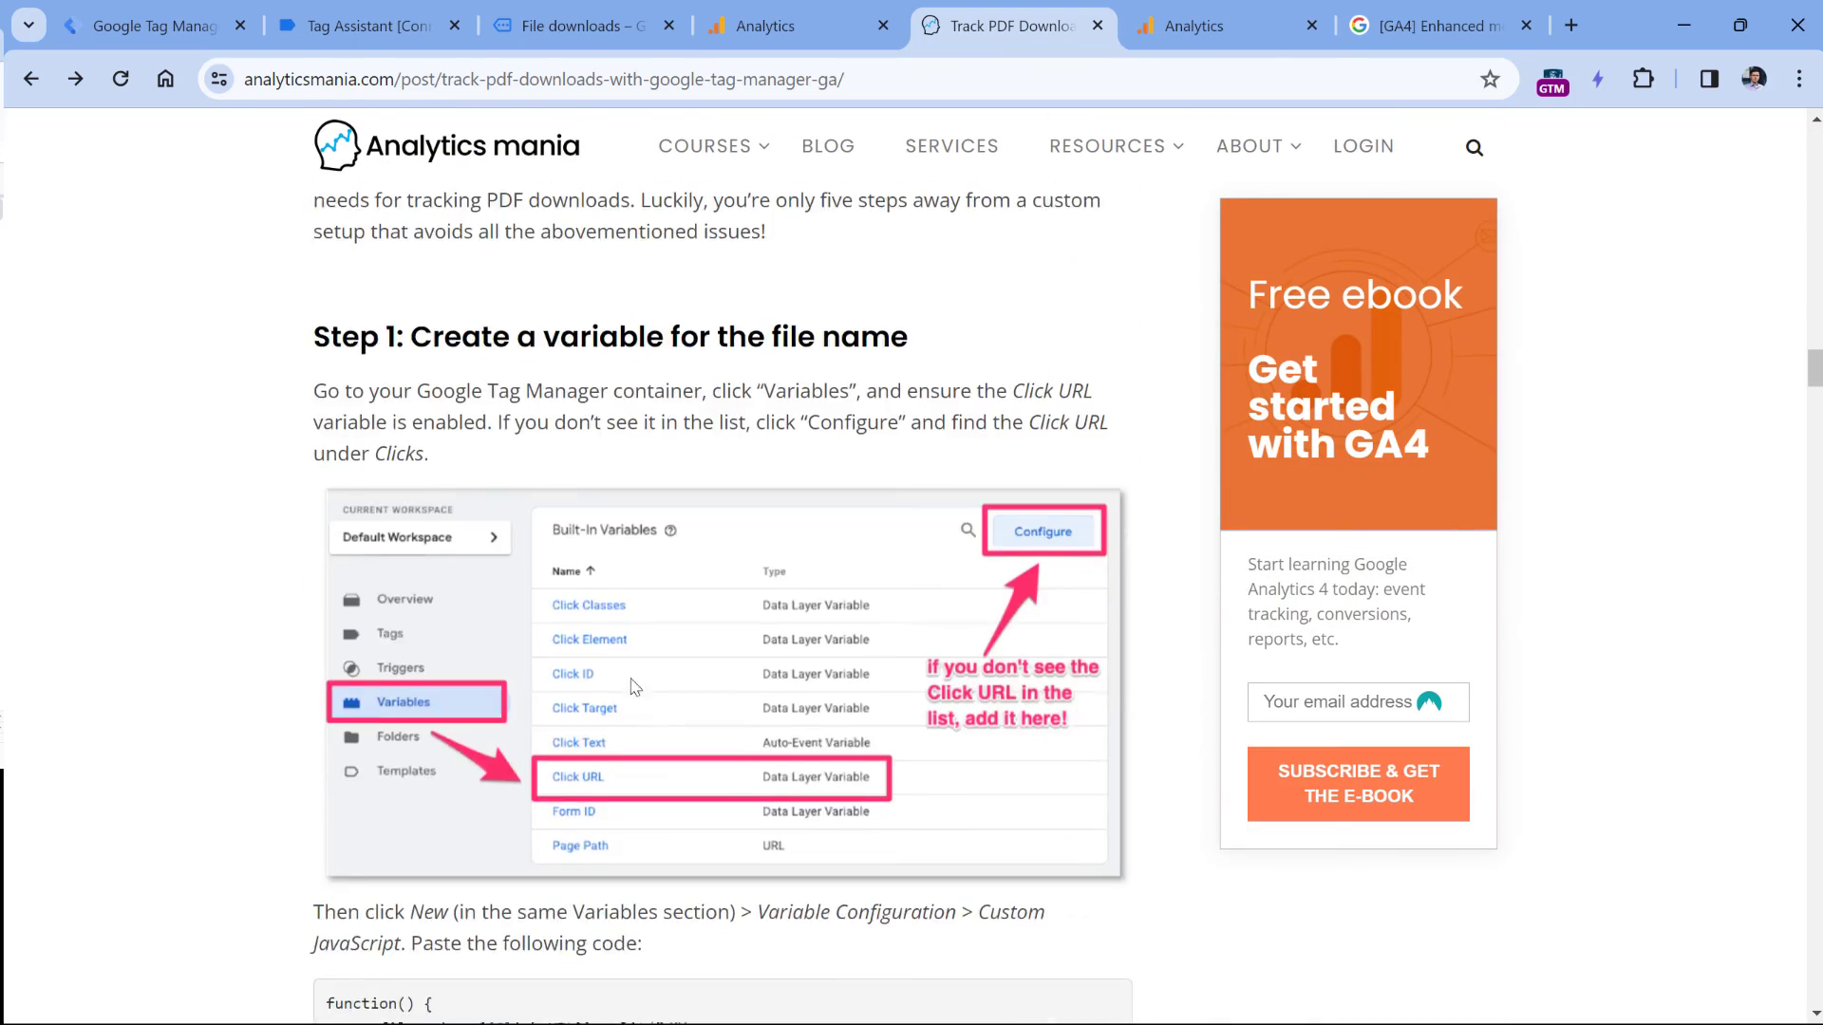
pyautogui.moveTo(347, 522); pyautogui.dragTo(324, 380)
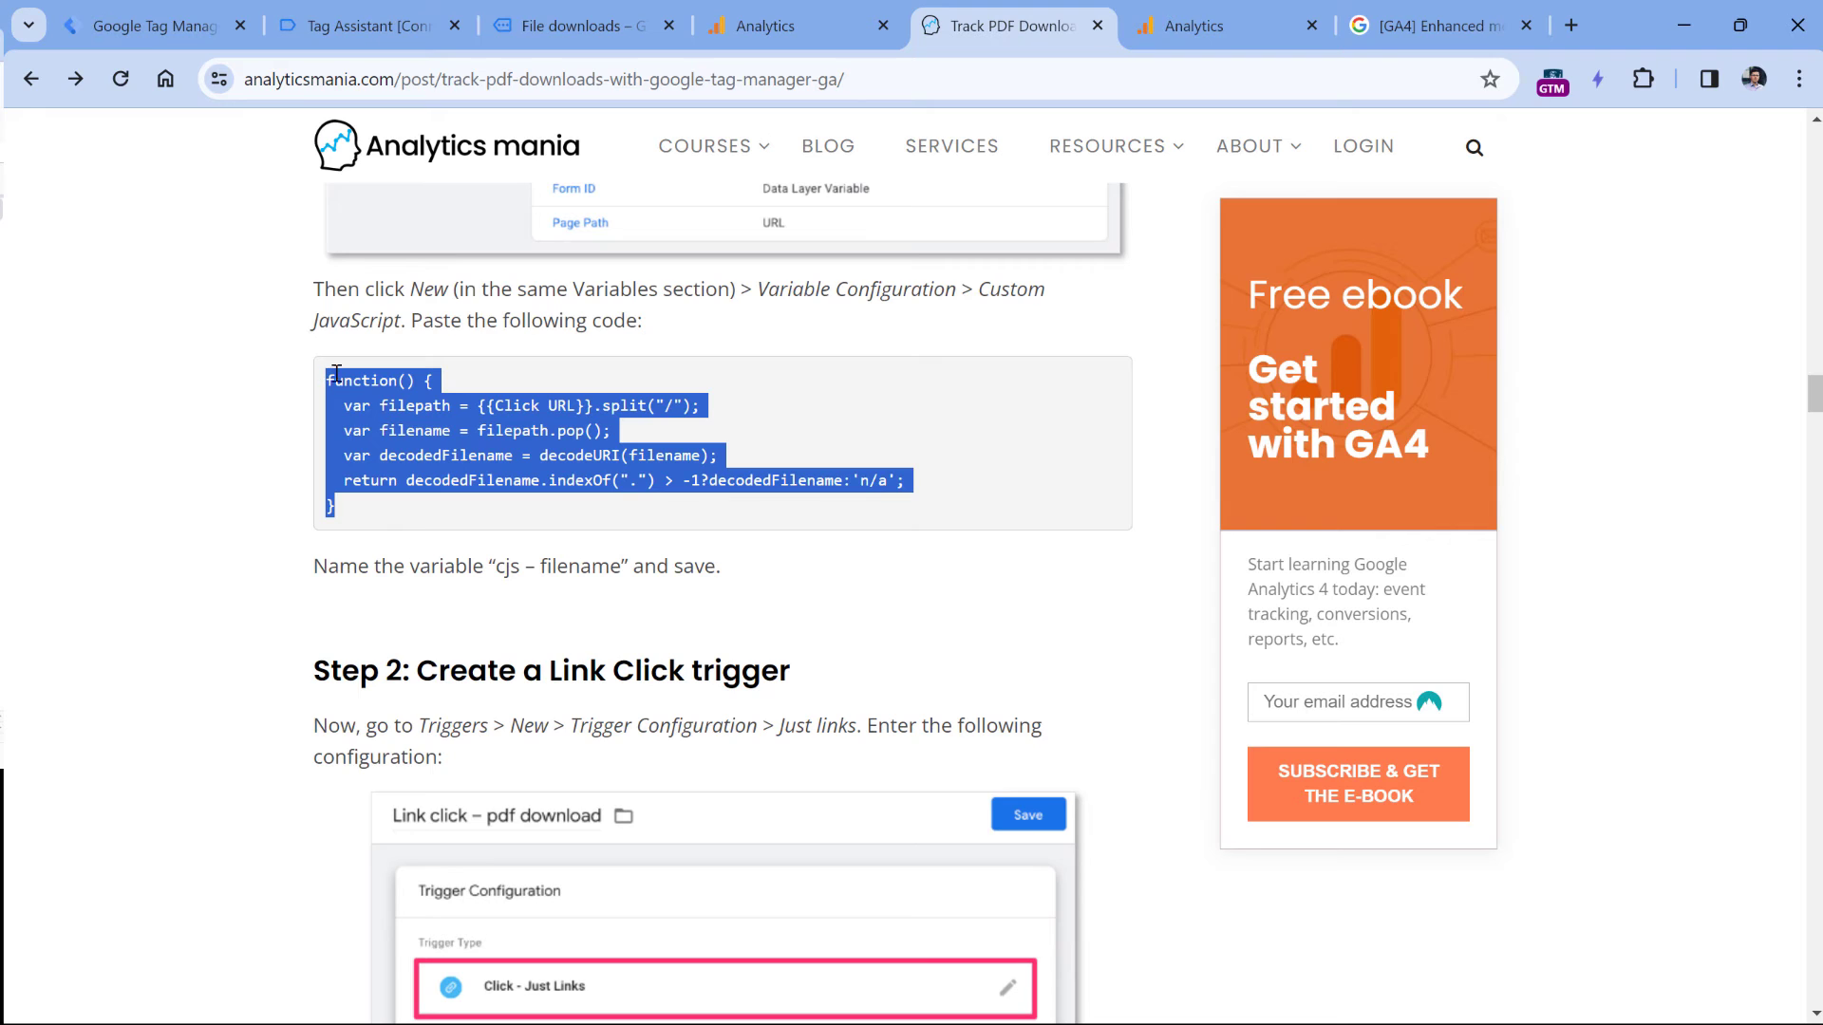
pyautogui.rightClick(399, 408)
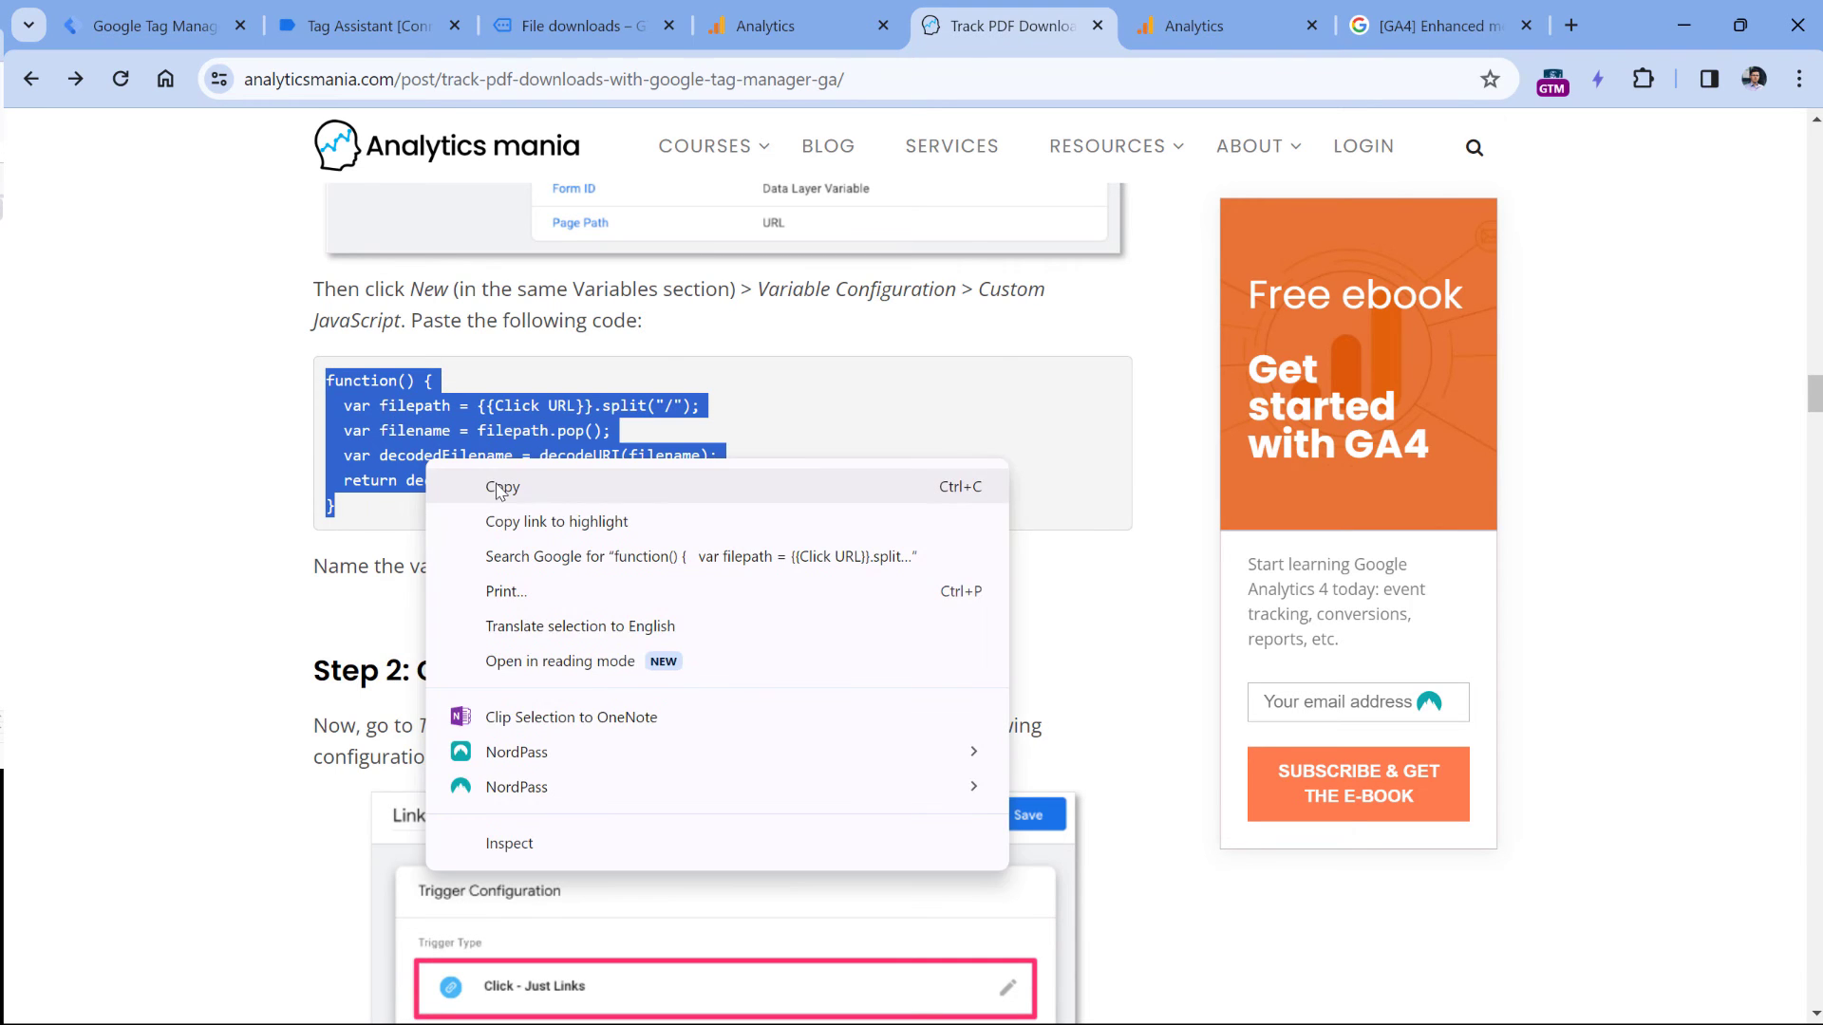
pyautogui.click(446, 484)
# Back in Tag Manager, create a new variable of type Custom JavaScript for the value of the file_name parameter
pyautogui.click(210, 11)
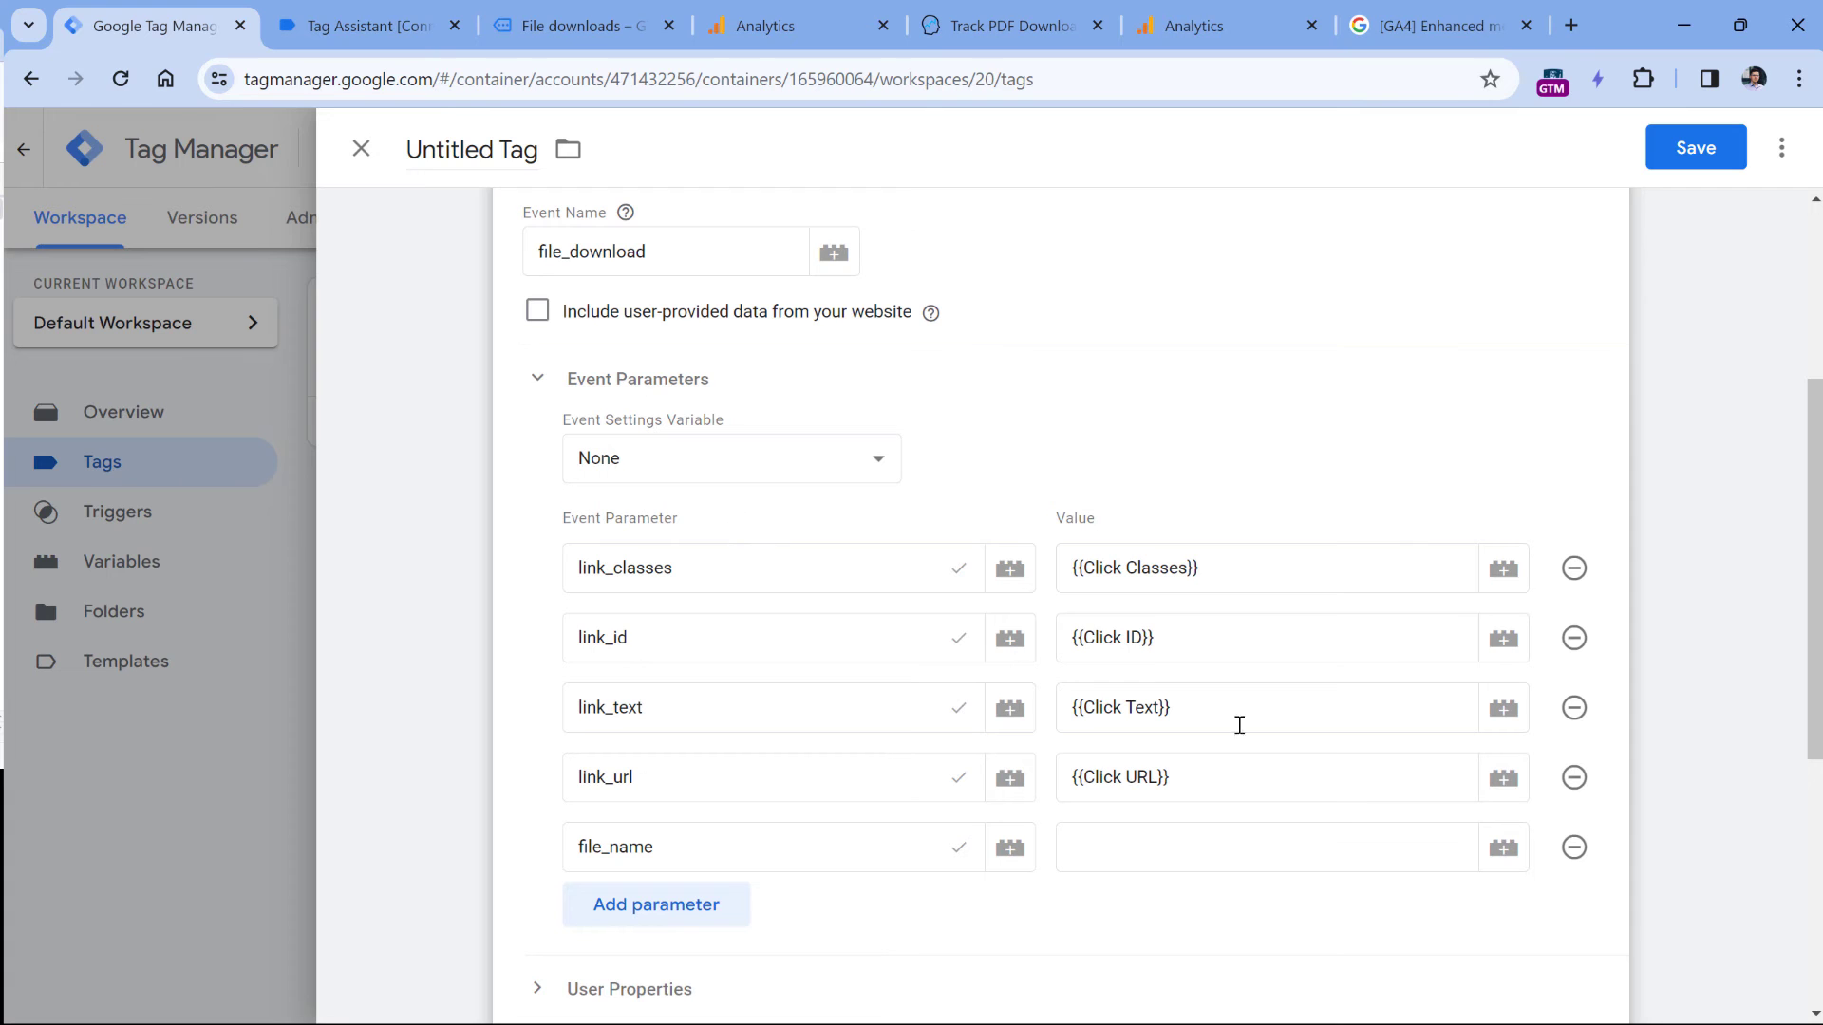
pyautogui.click(1276, 850)
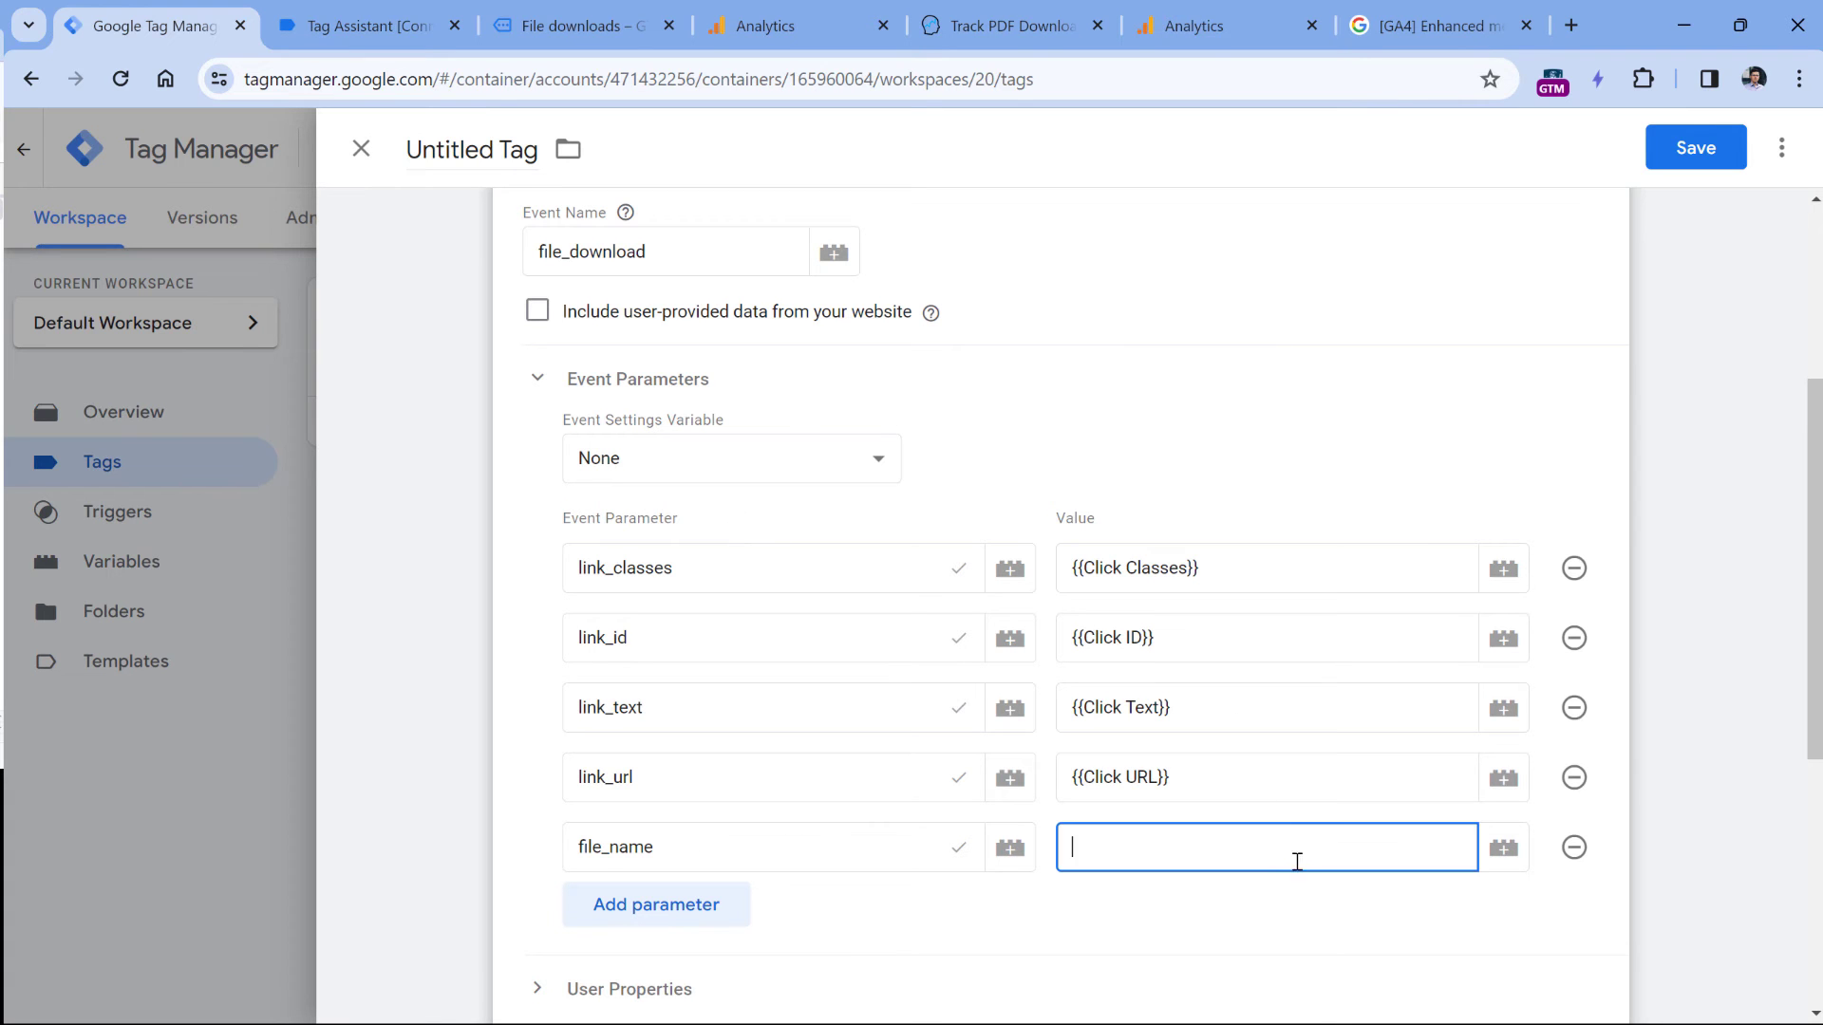
pyautogui.click(1504, 848)
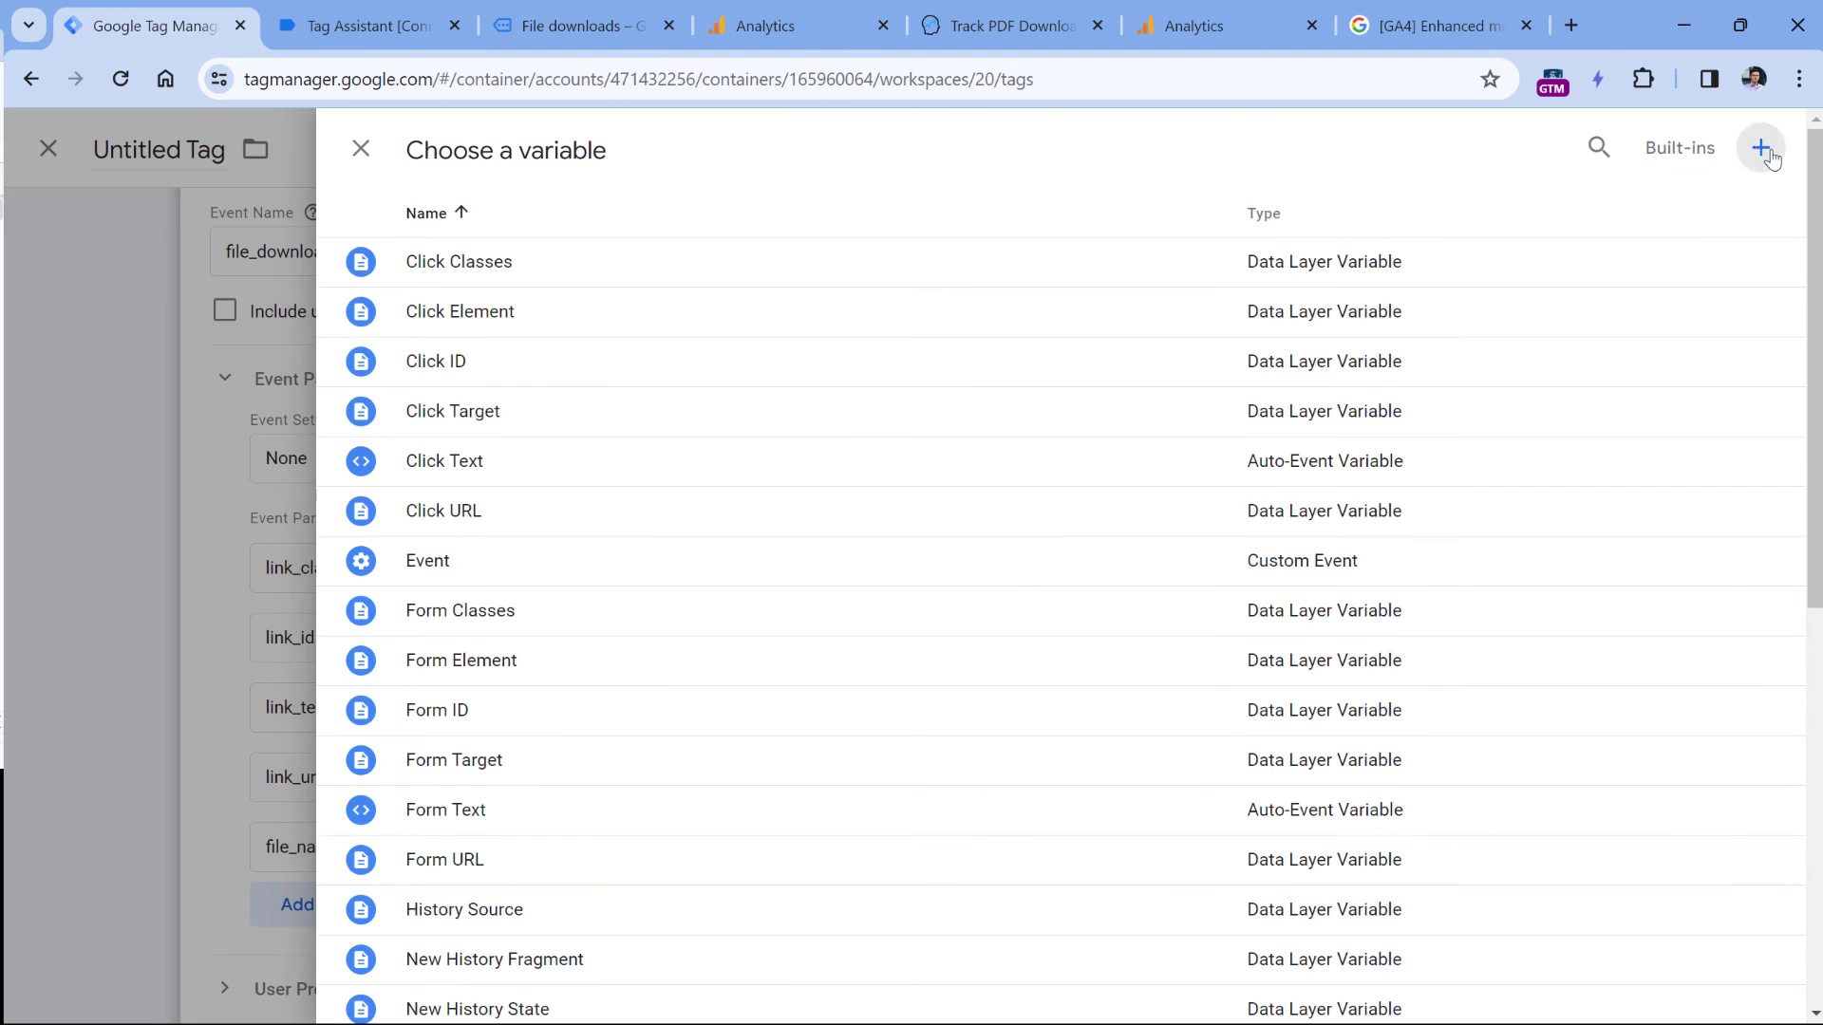
pyautogui.click(1760, 147)
pyautogui.click(737, 387)
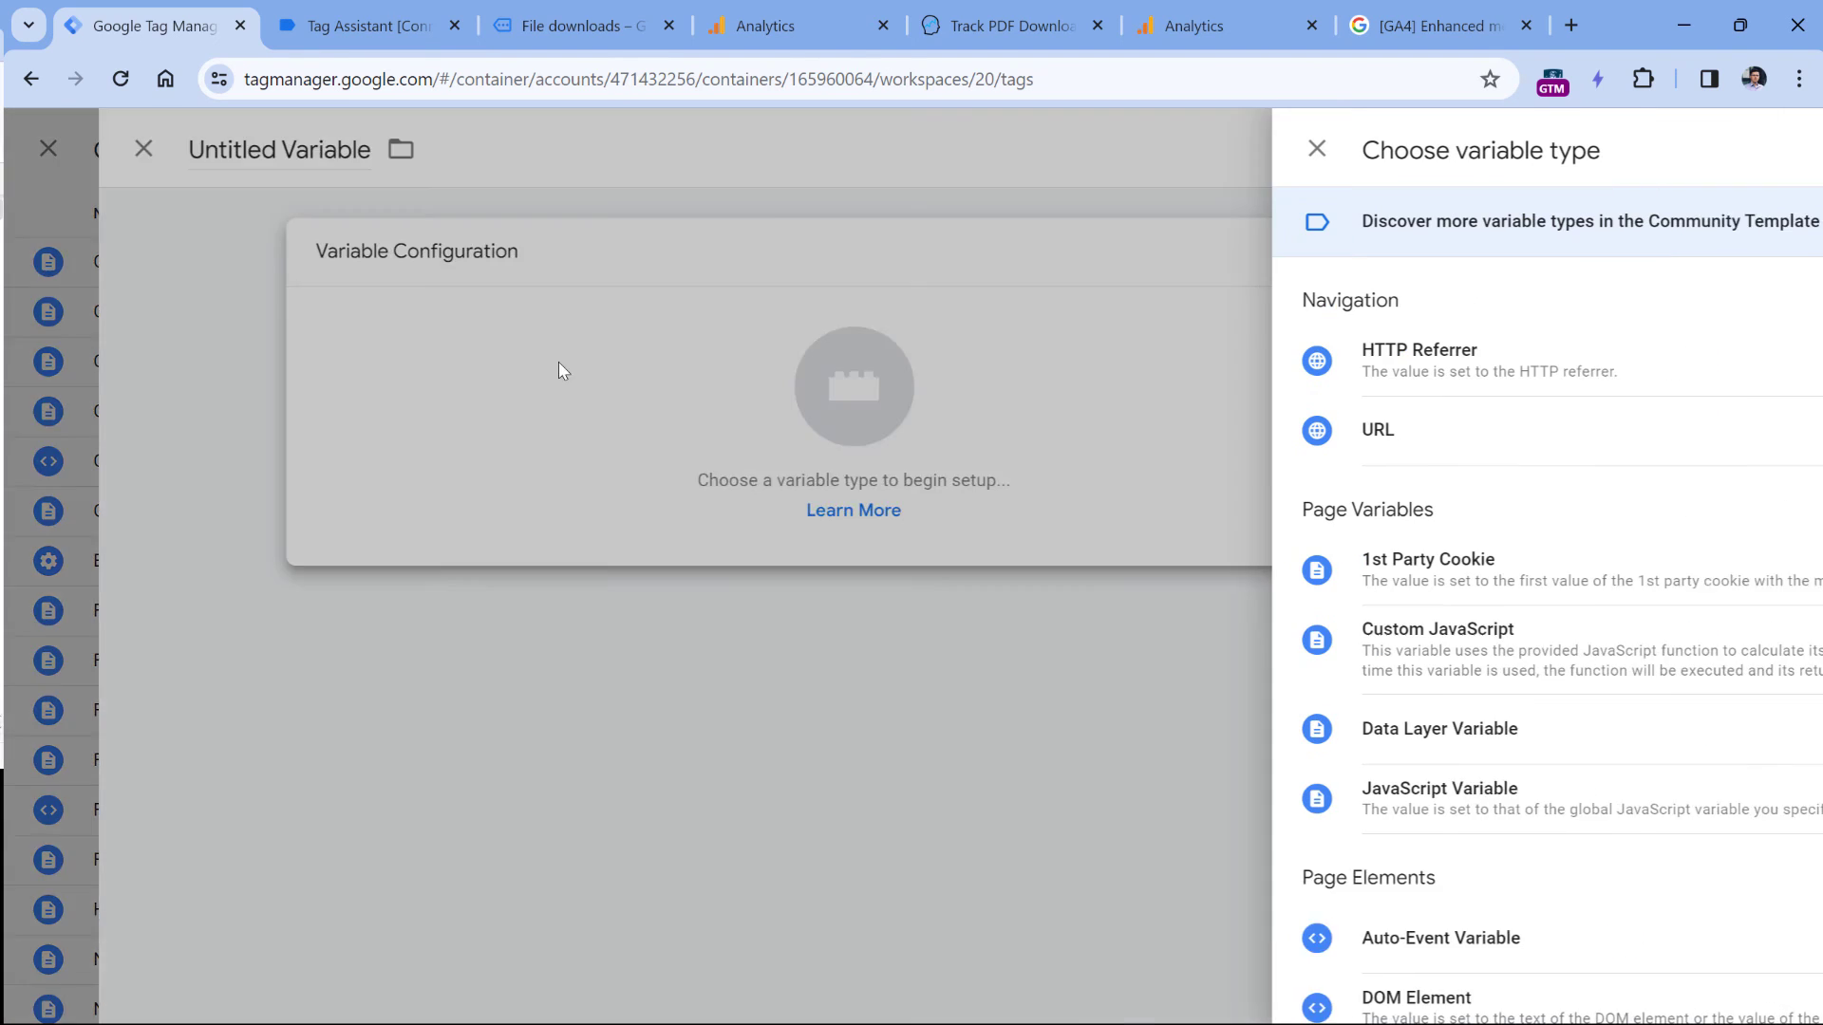
pyautogui.scroll(-2, 1254, 370)
pyautogui.click(1225, 418)
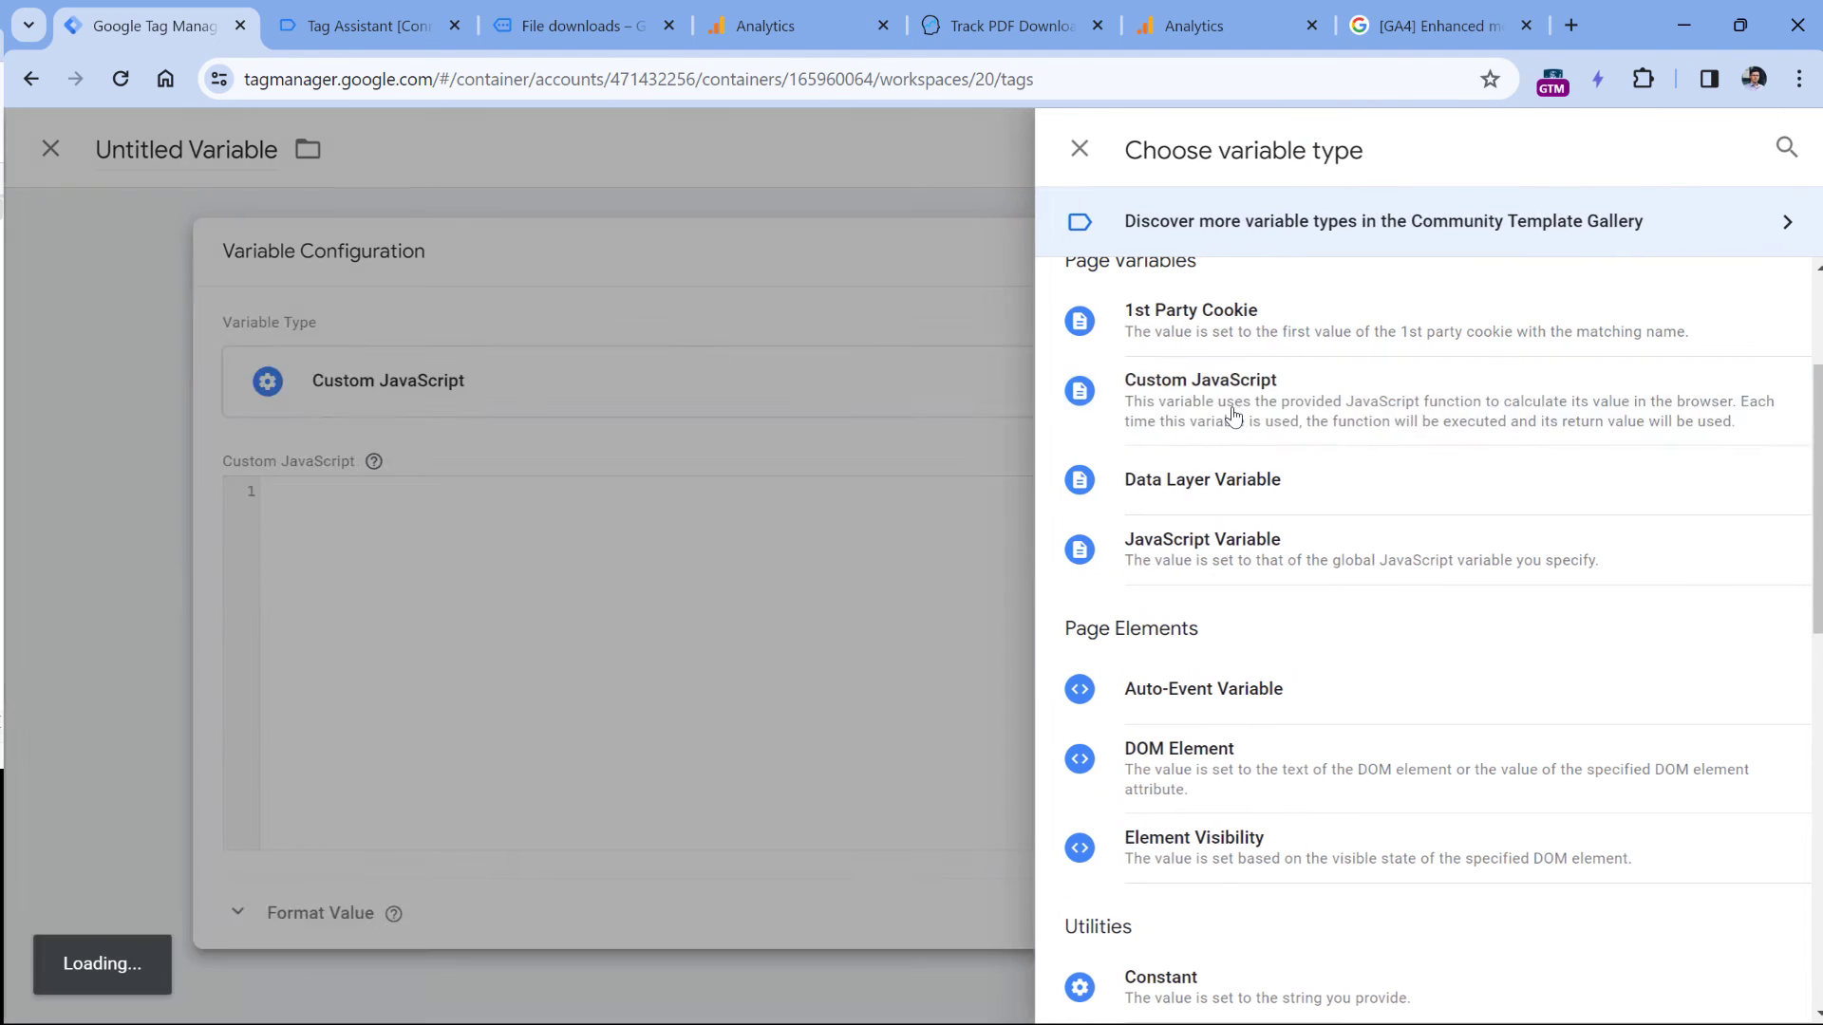
# Paste the copied function into the variable's code, name the variable "cjs - file name" and save it
pyautogui.click(602, 554)
pyautogui.hotkey('ctrl', 'v')
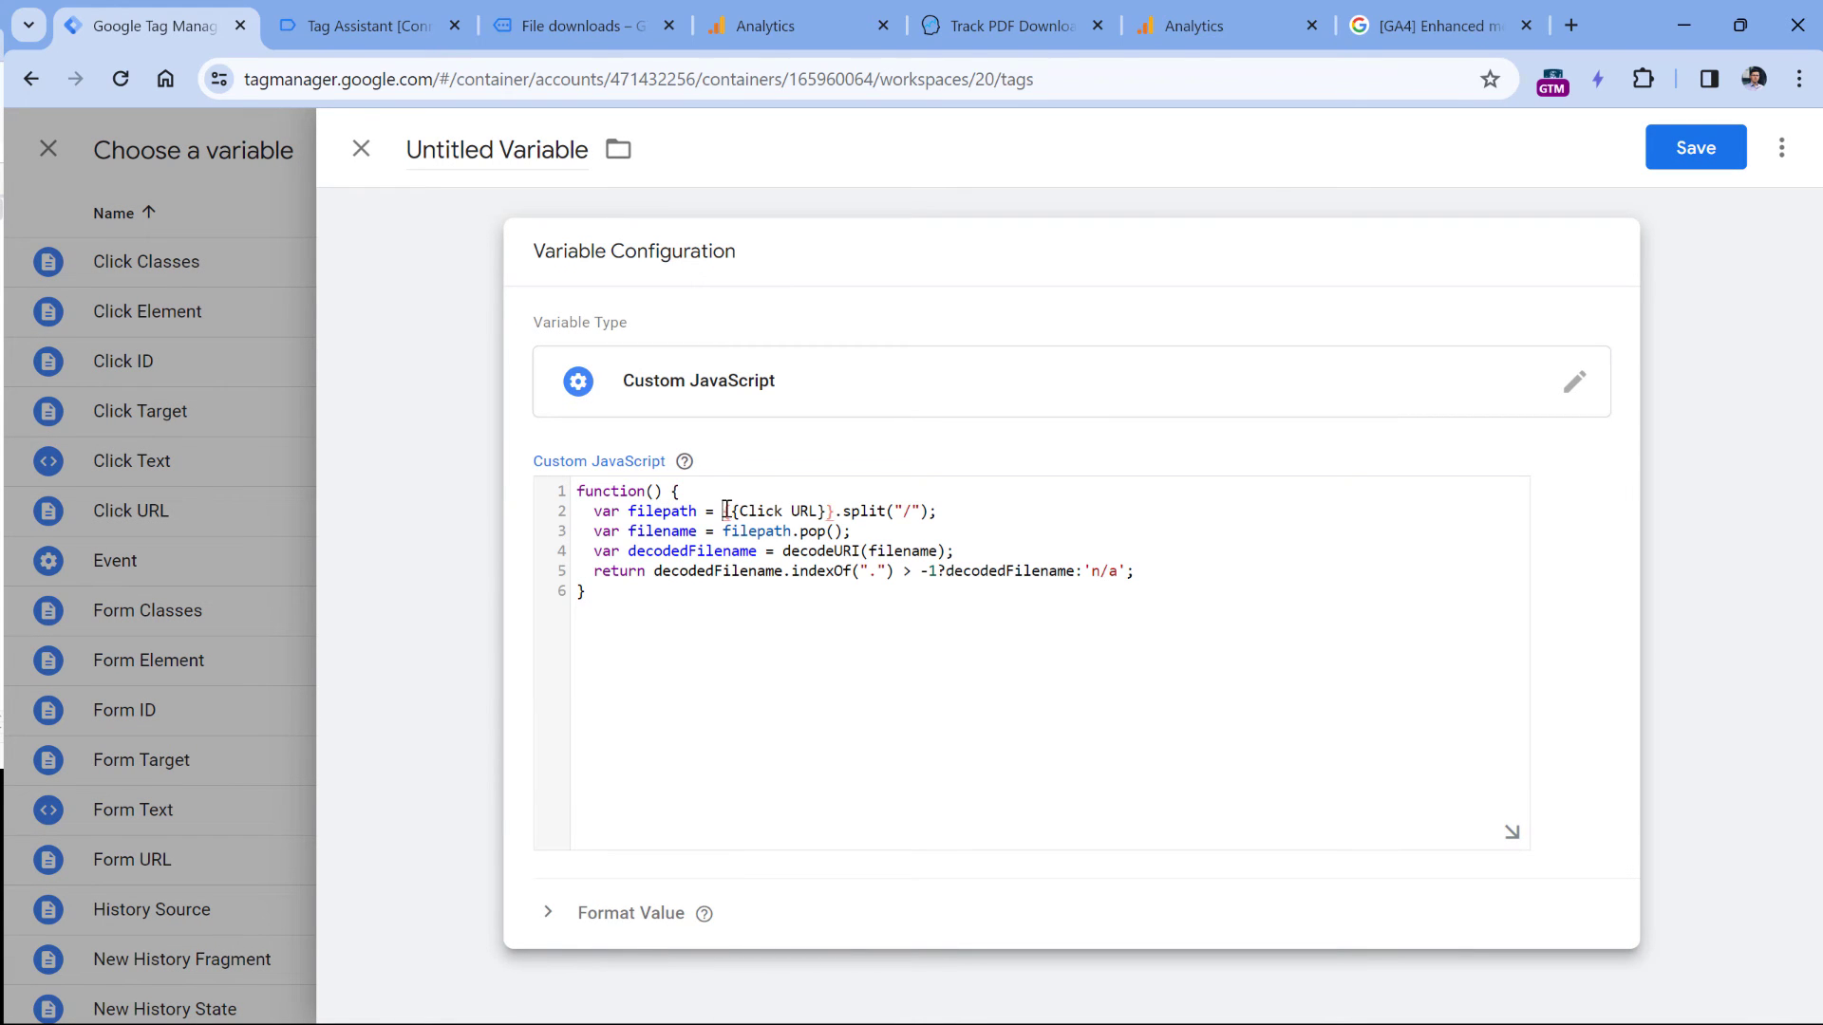
pyautogui.moveTo(723, 511); pyautogui.dragTo(824, 511)
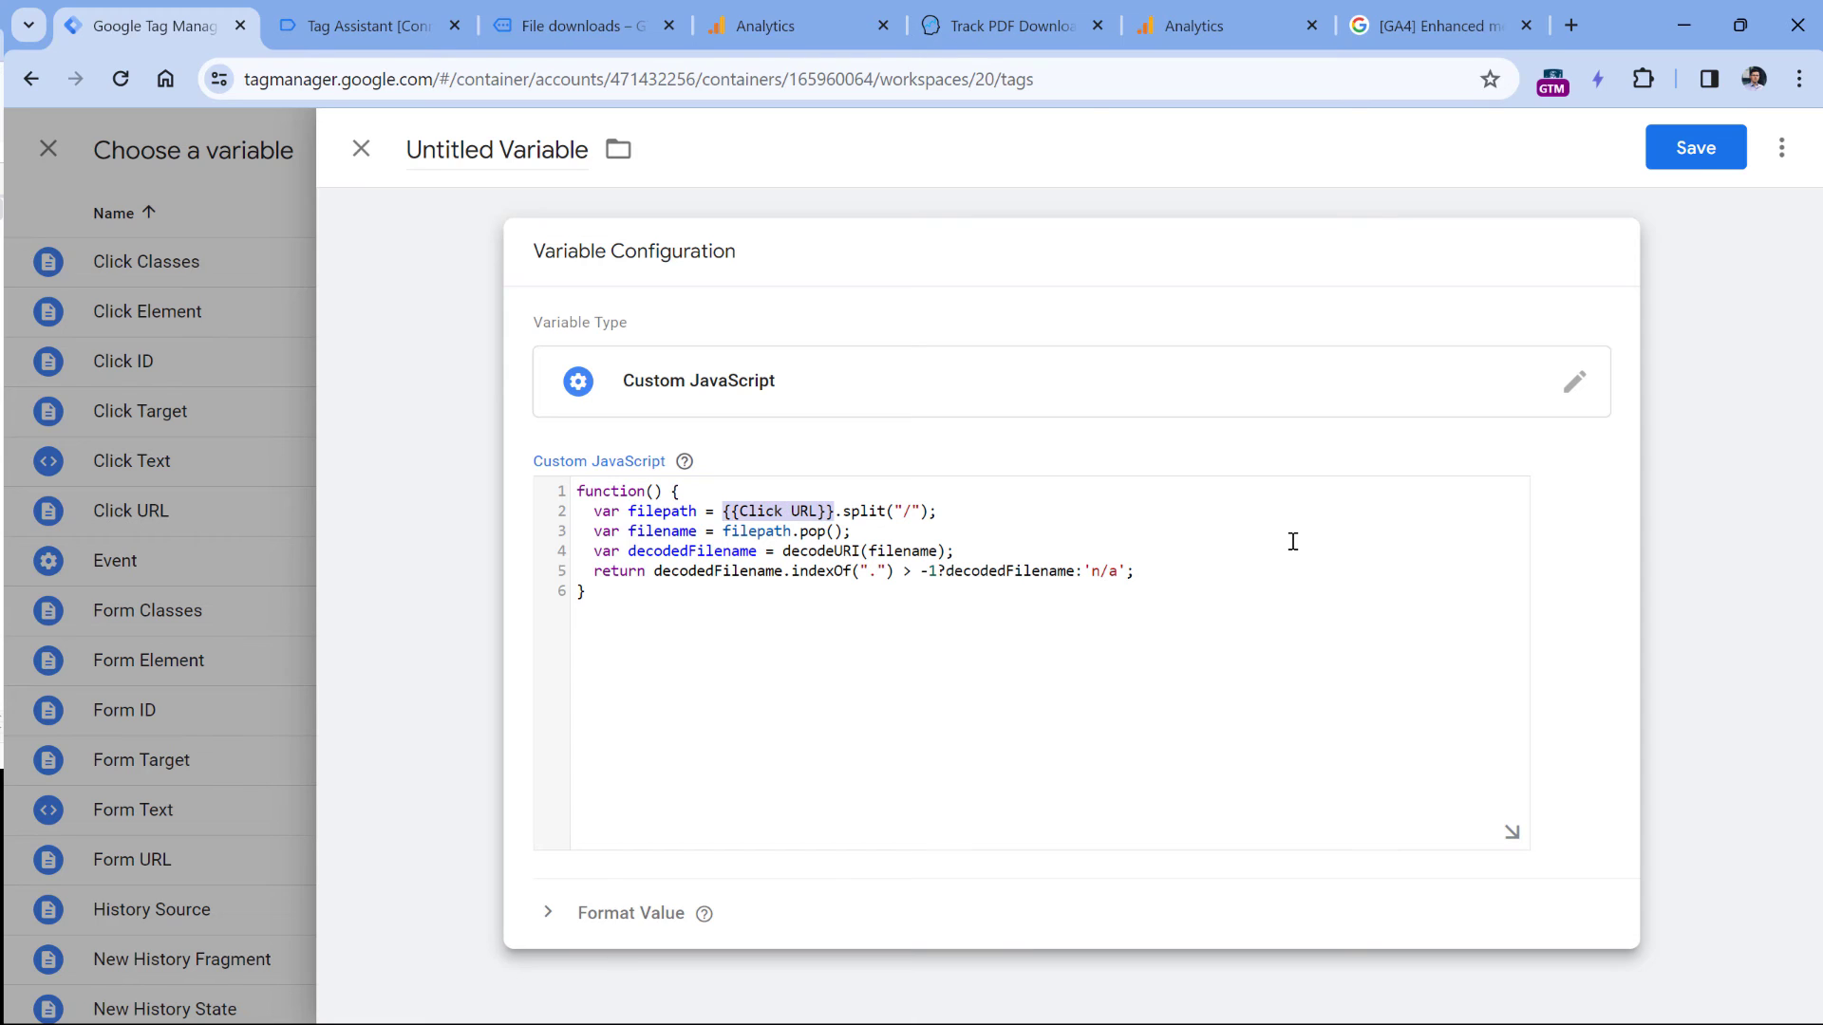
pyautogui.click(481, 142)
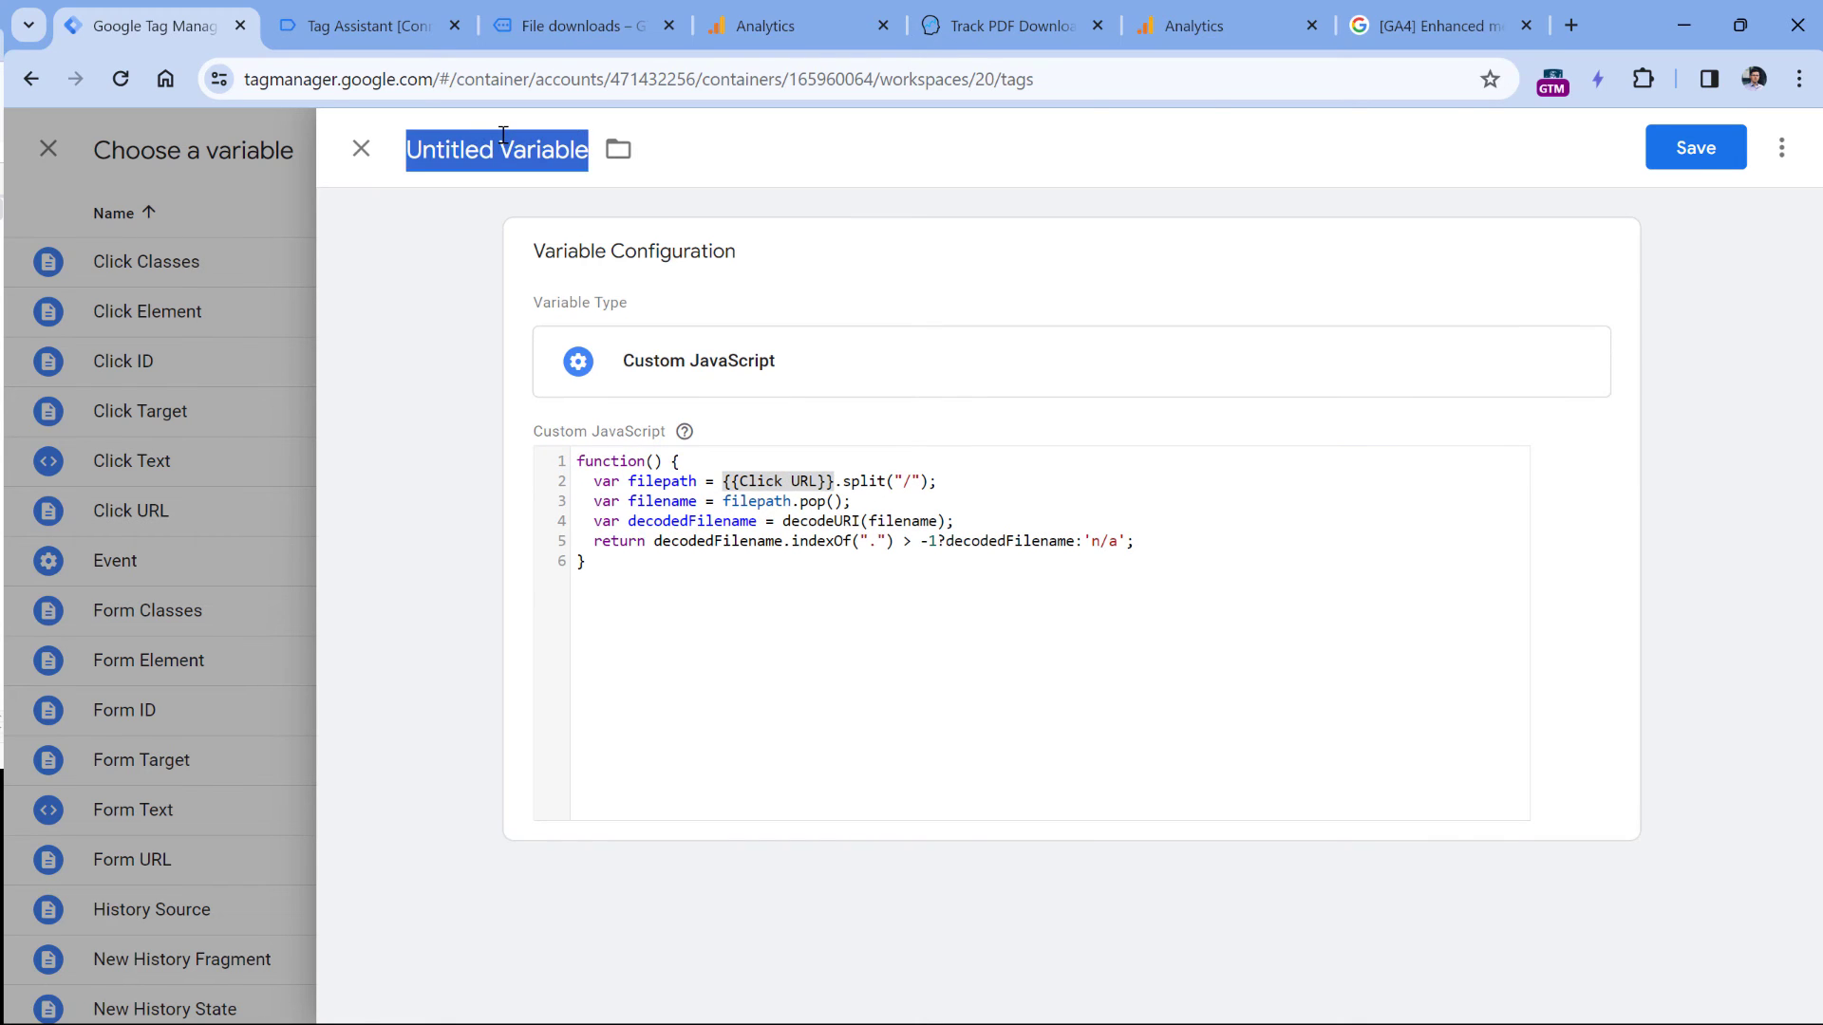
pyautogui.write('cjs -')
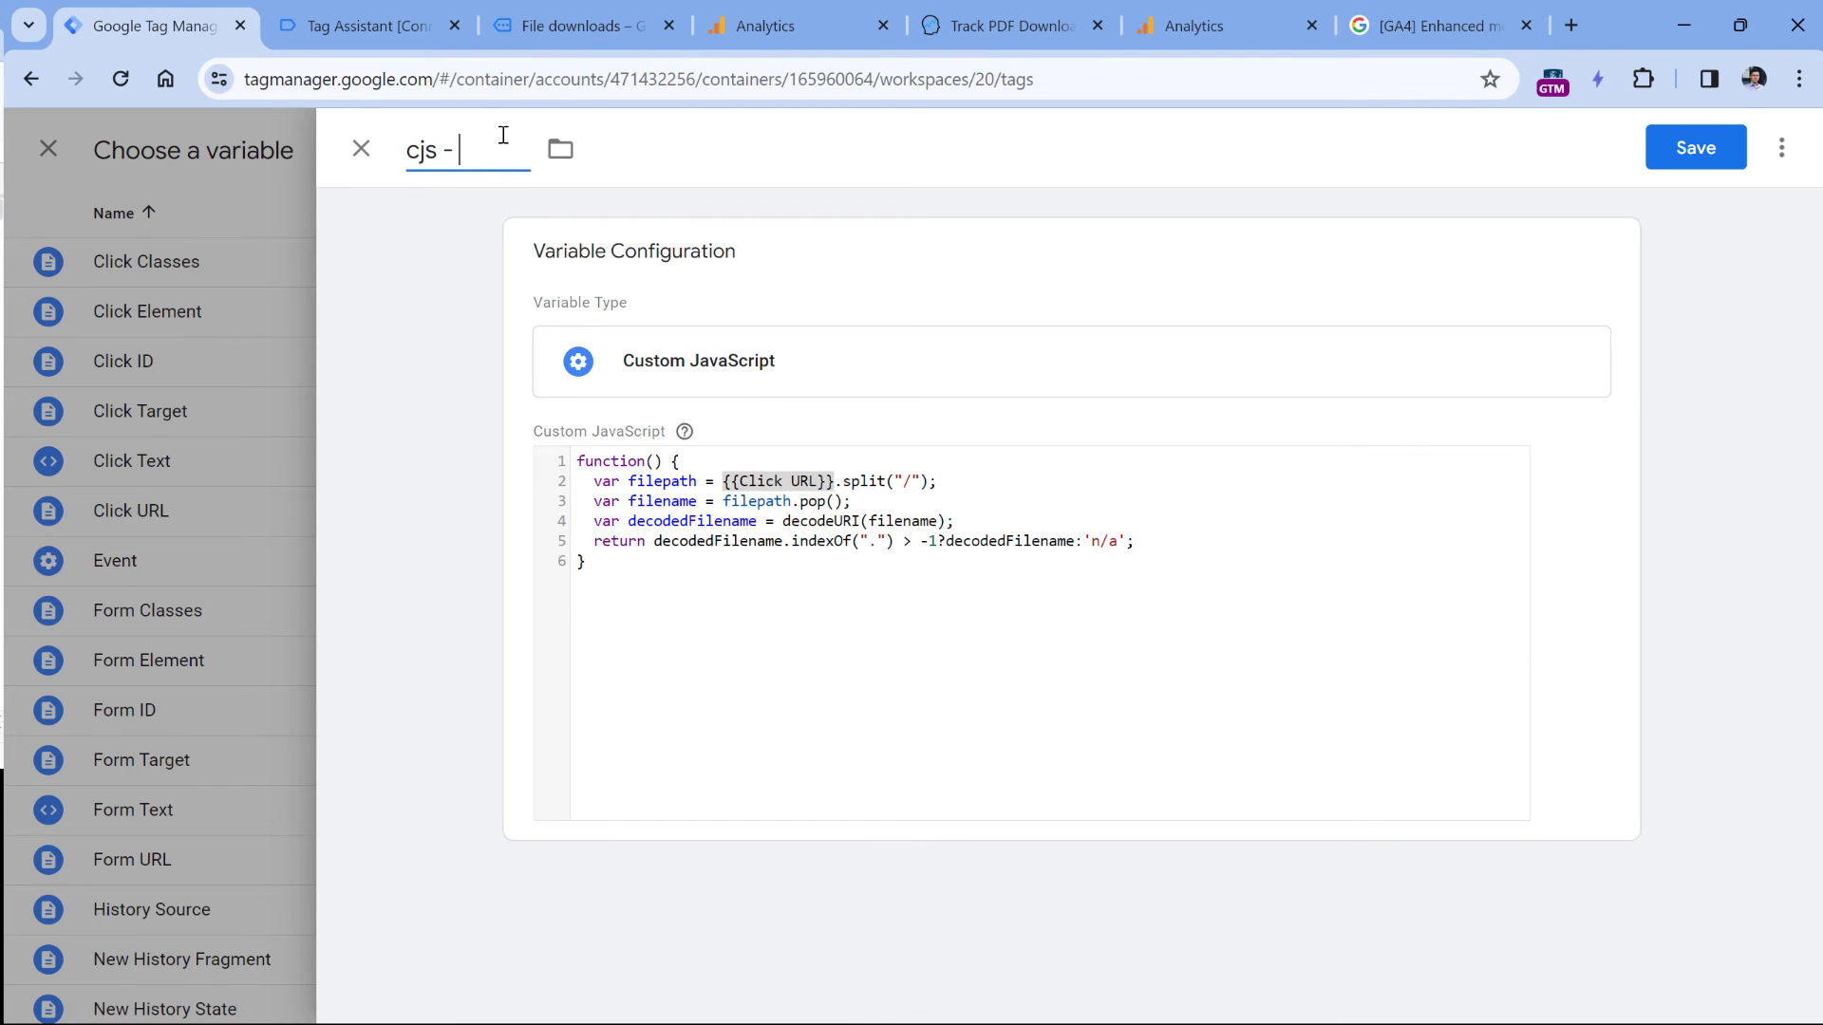
pyautogui.write(' file name')
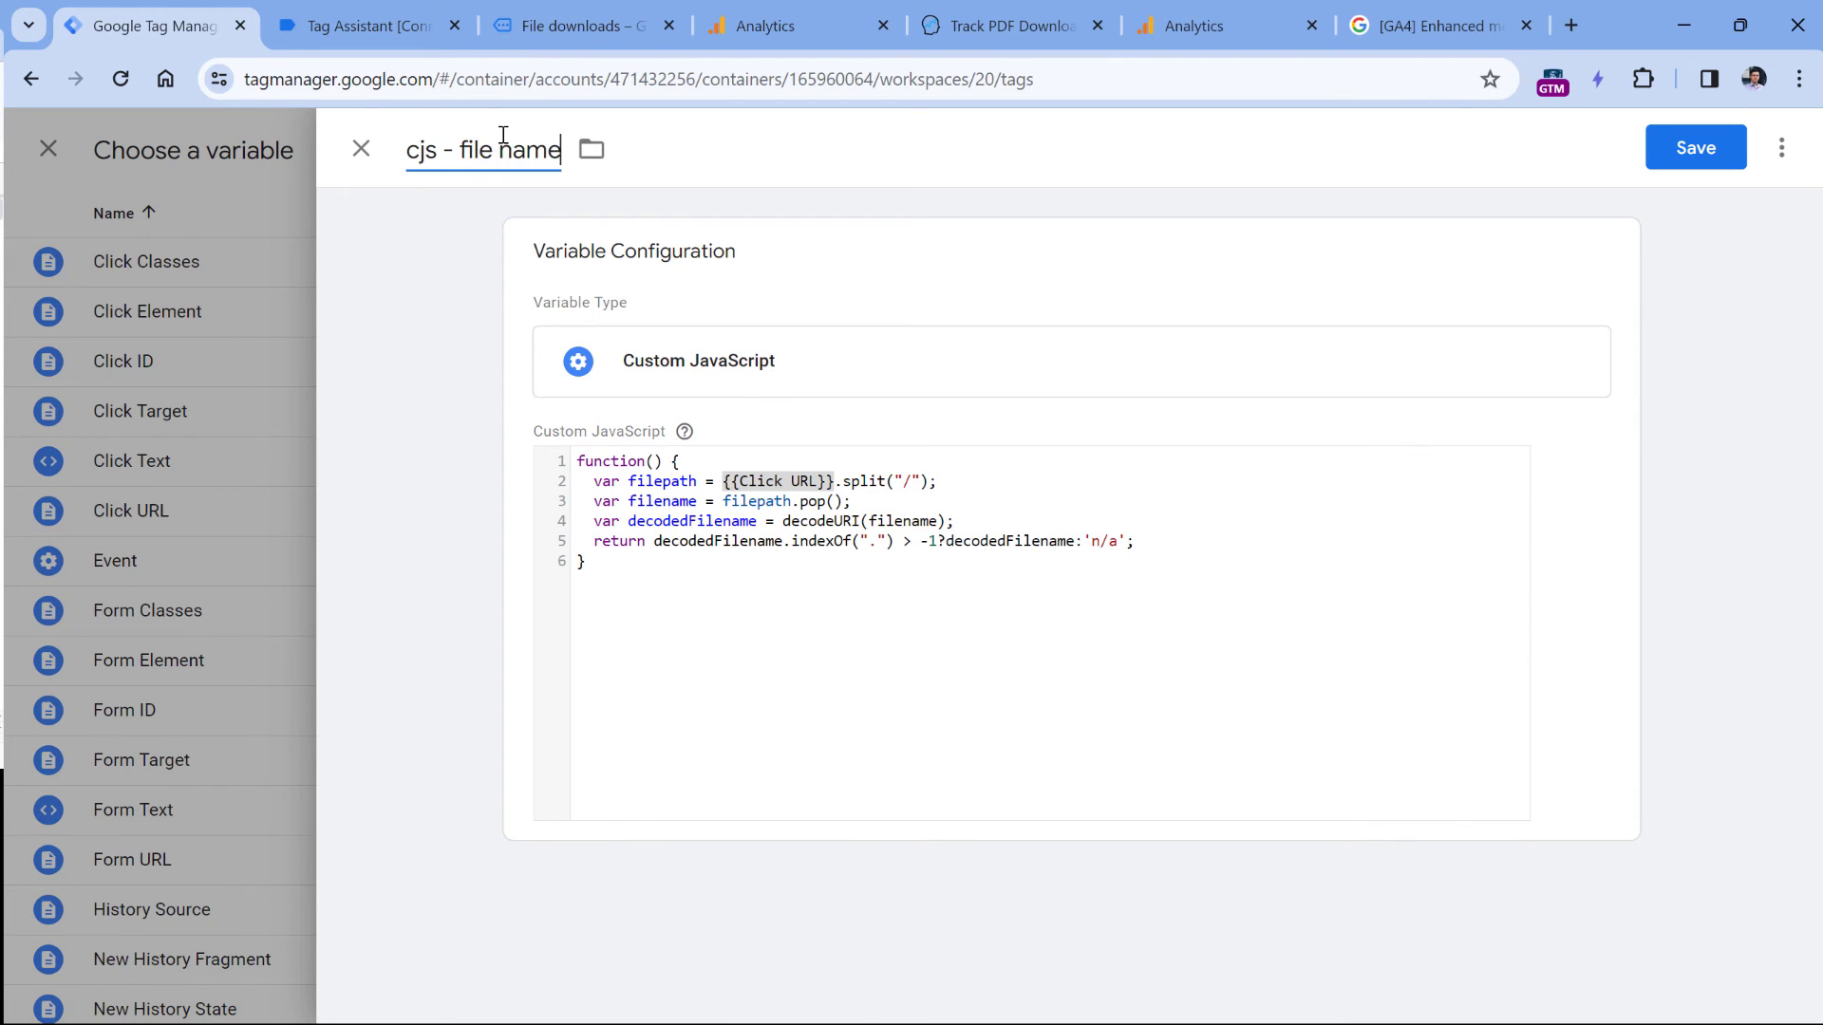
pyautogui.press('Return')
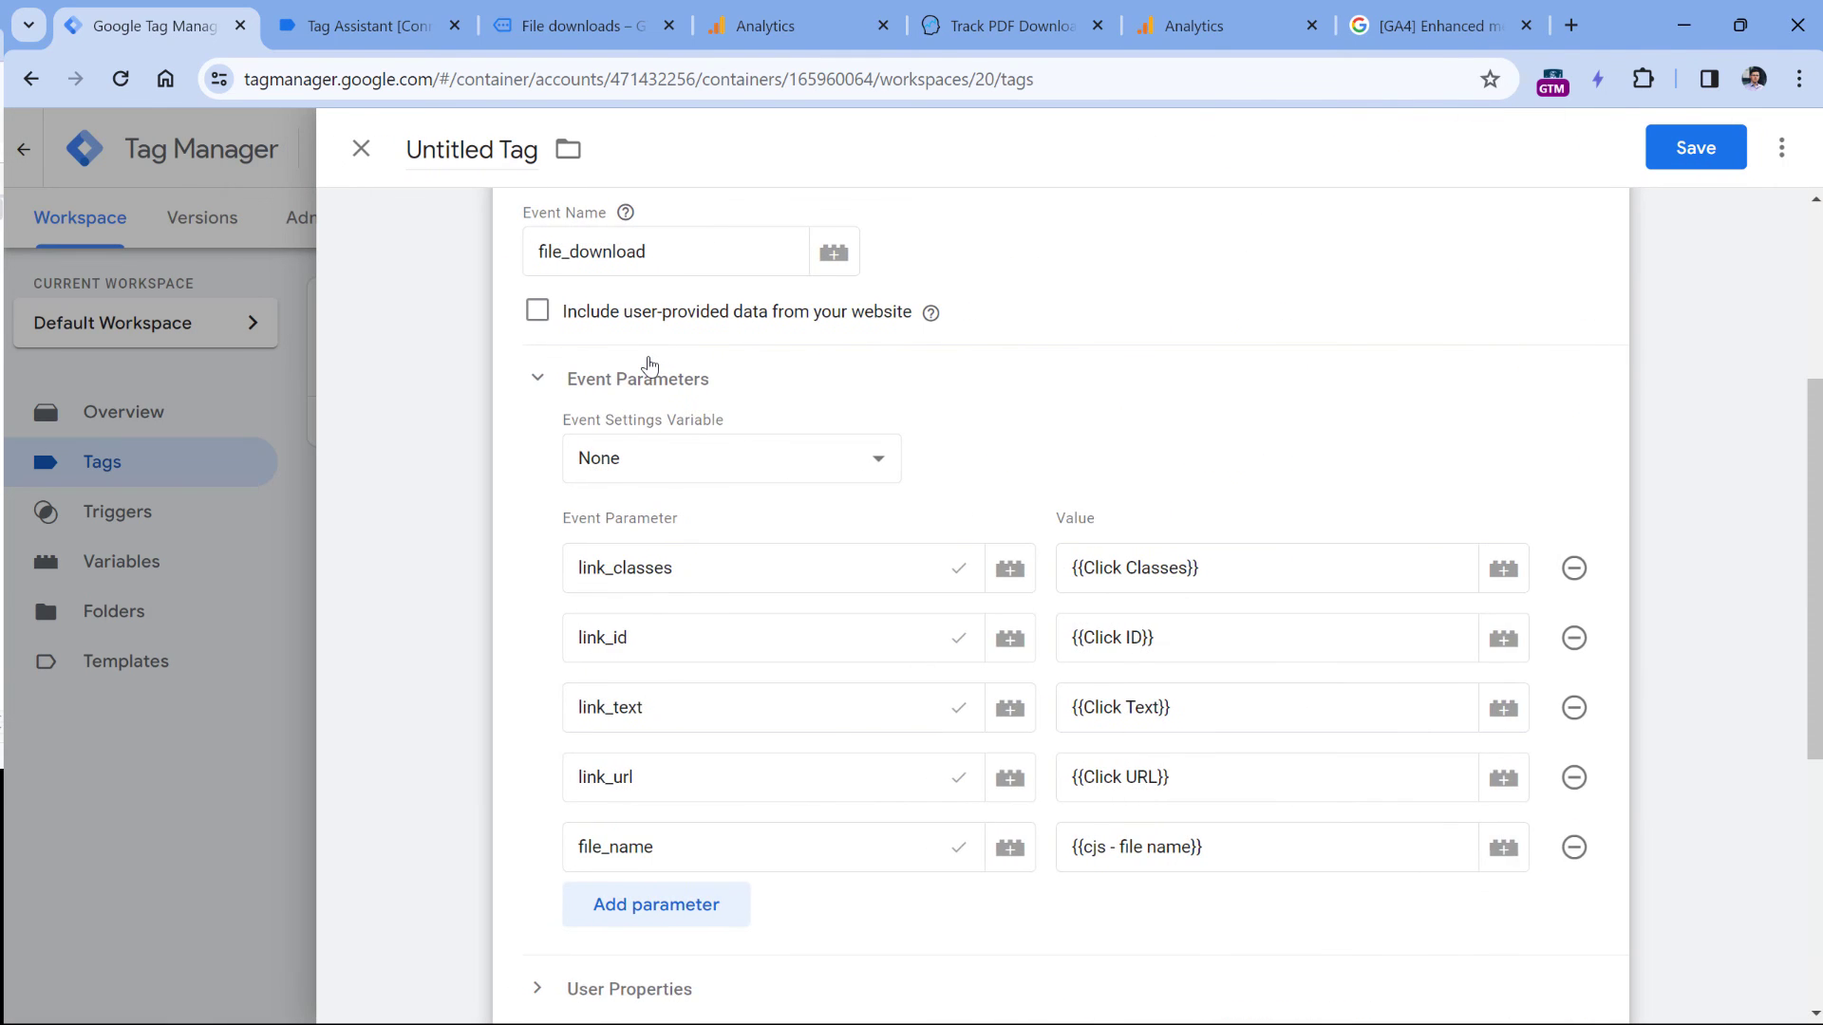
# Assign the "Link click - files" trigger to the file_download event tag
pyautogui.scroll(-5, 655, 807)
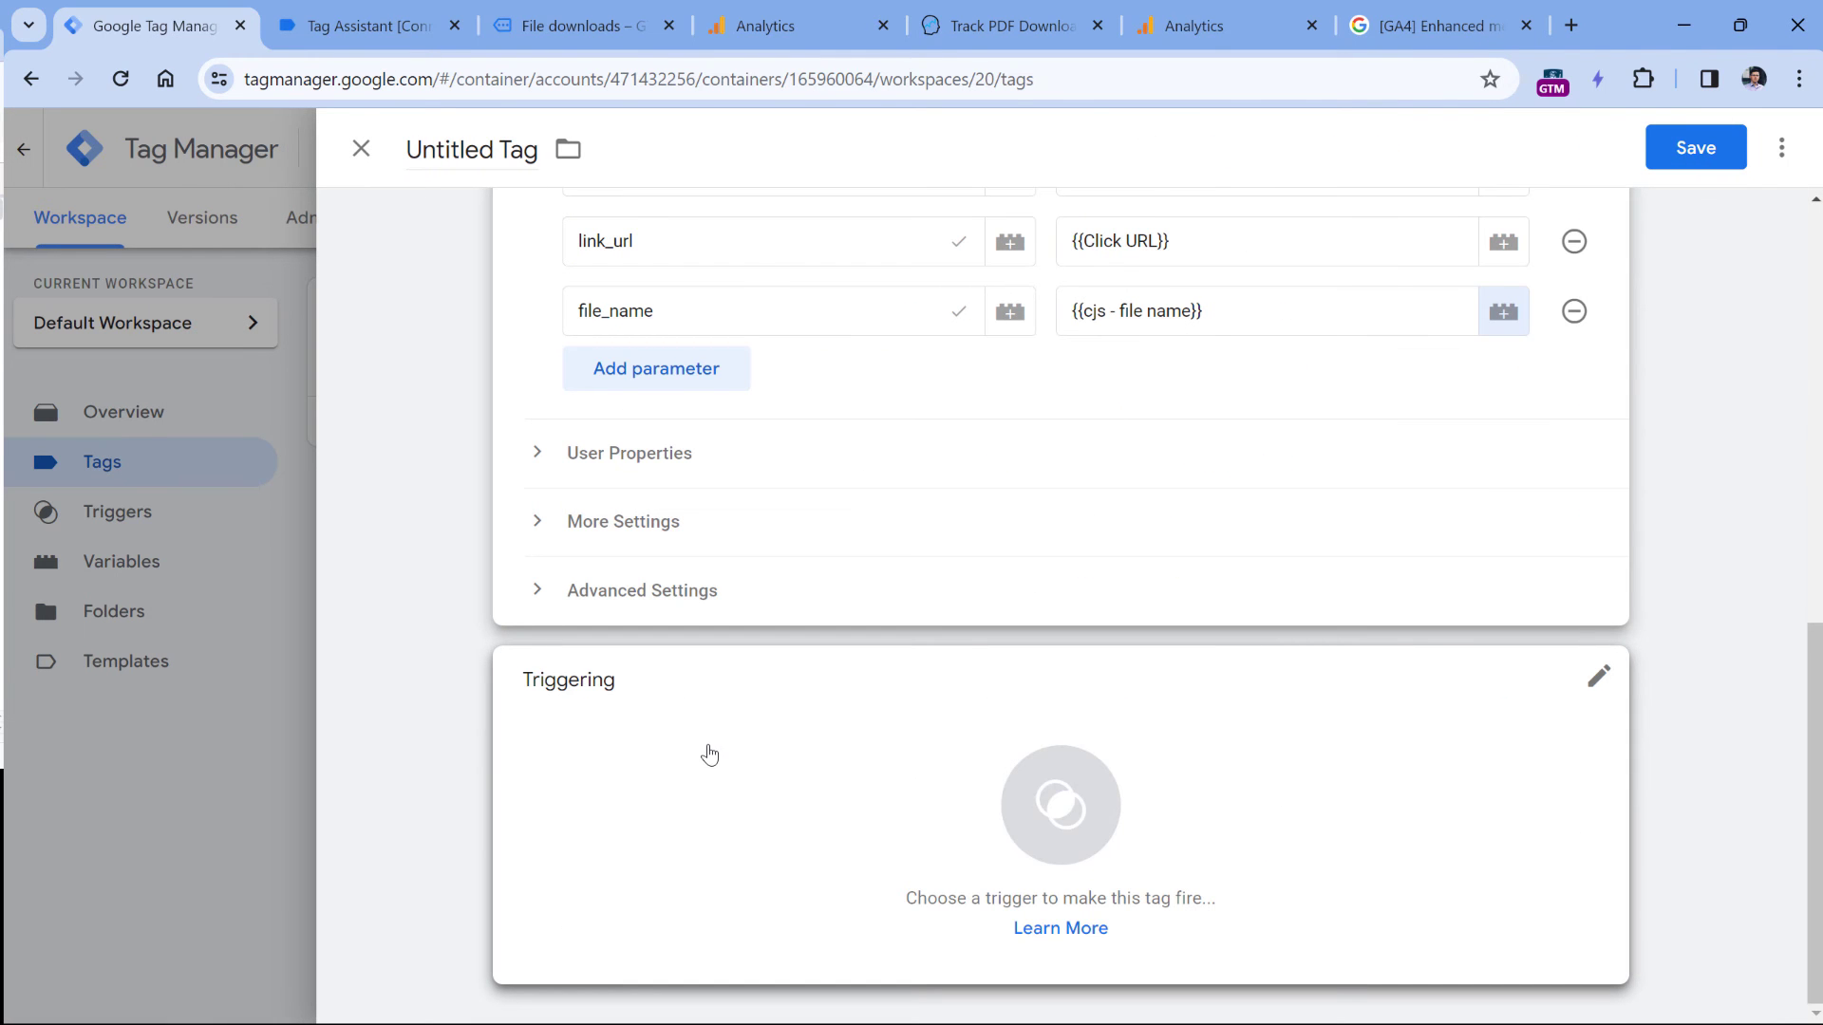
pyautogui.click(705, 755)
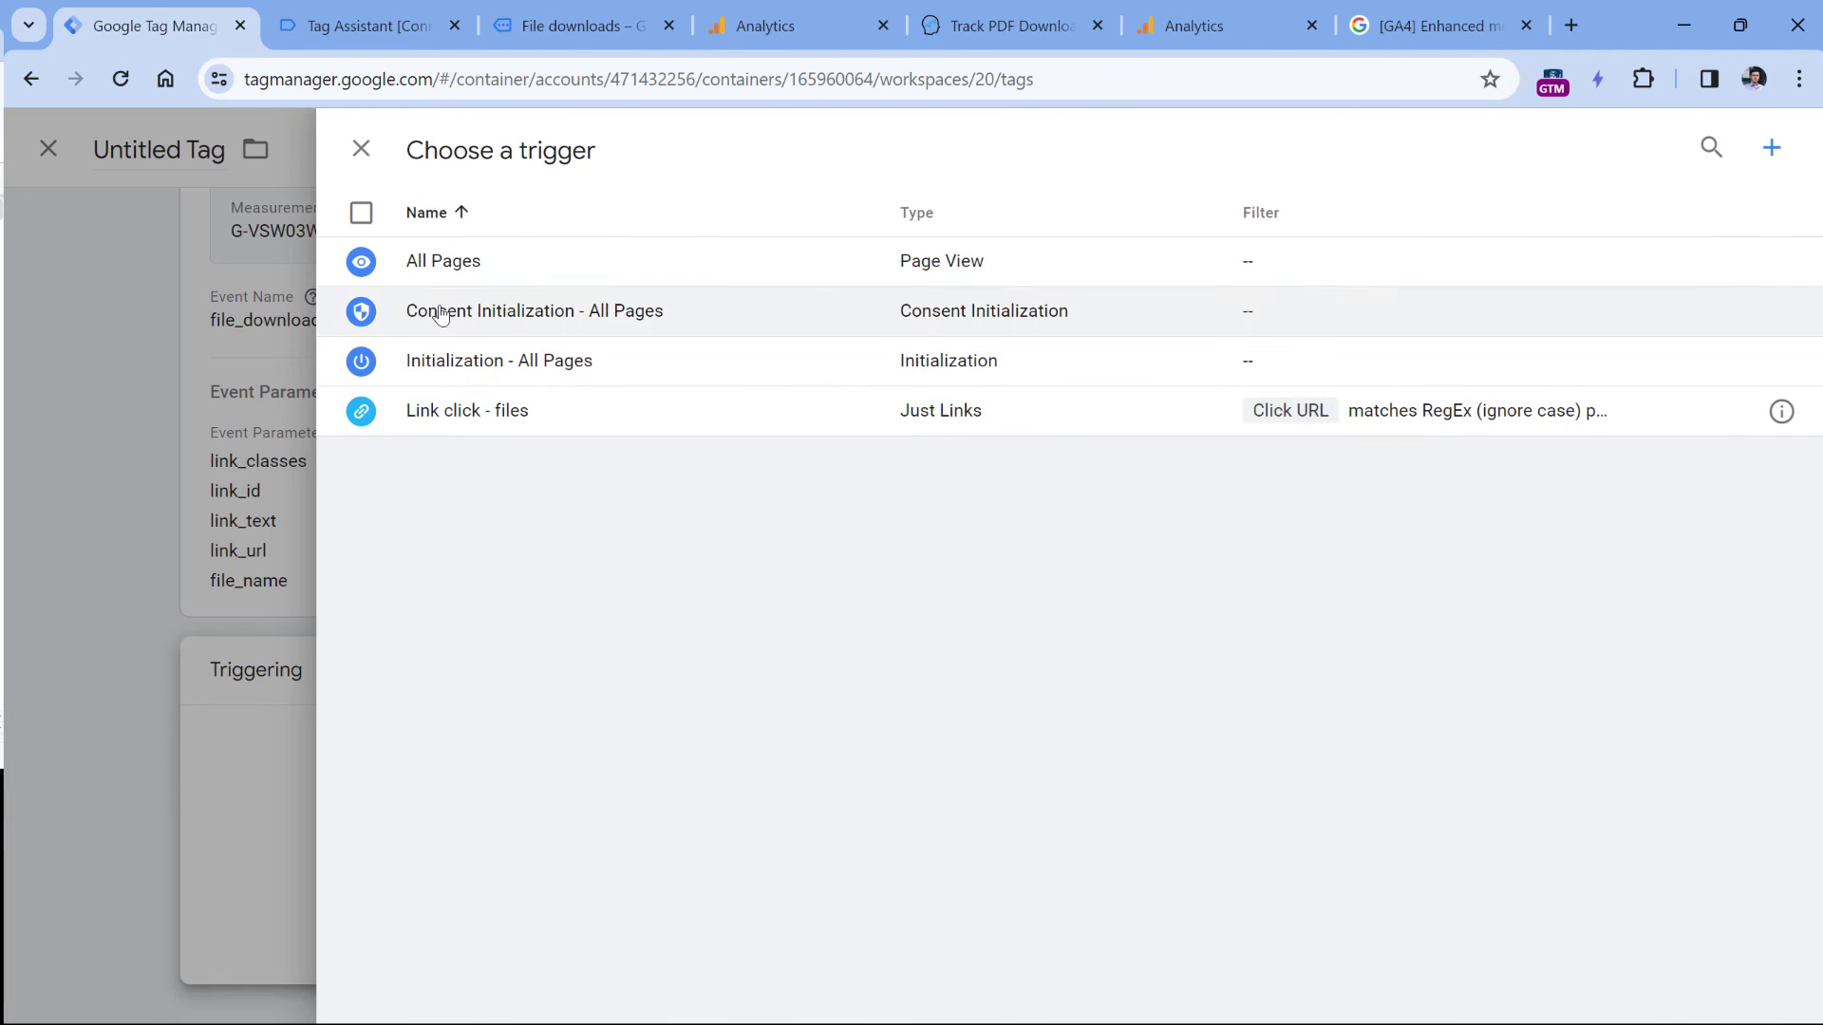
pyautogui.click(472, 418)
# Name the tag "GA4 event - file_download" and save it
pyautogui.click(454, 141)
pyautogui.write('GA4')
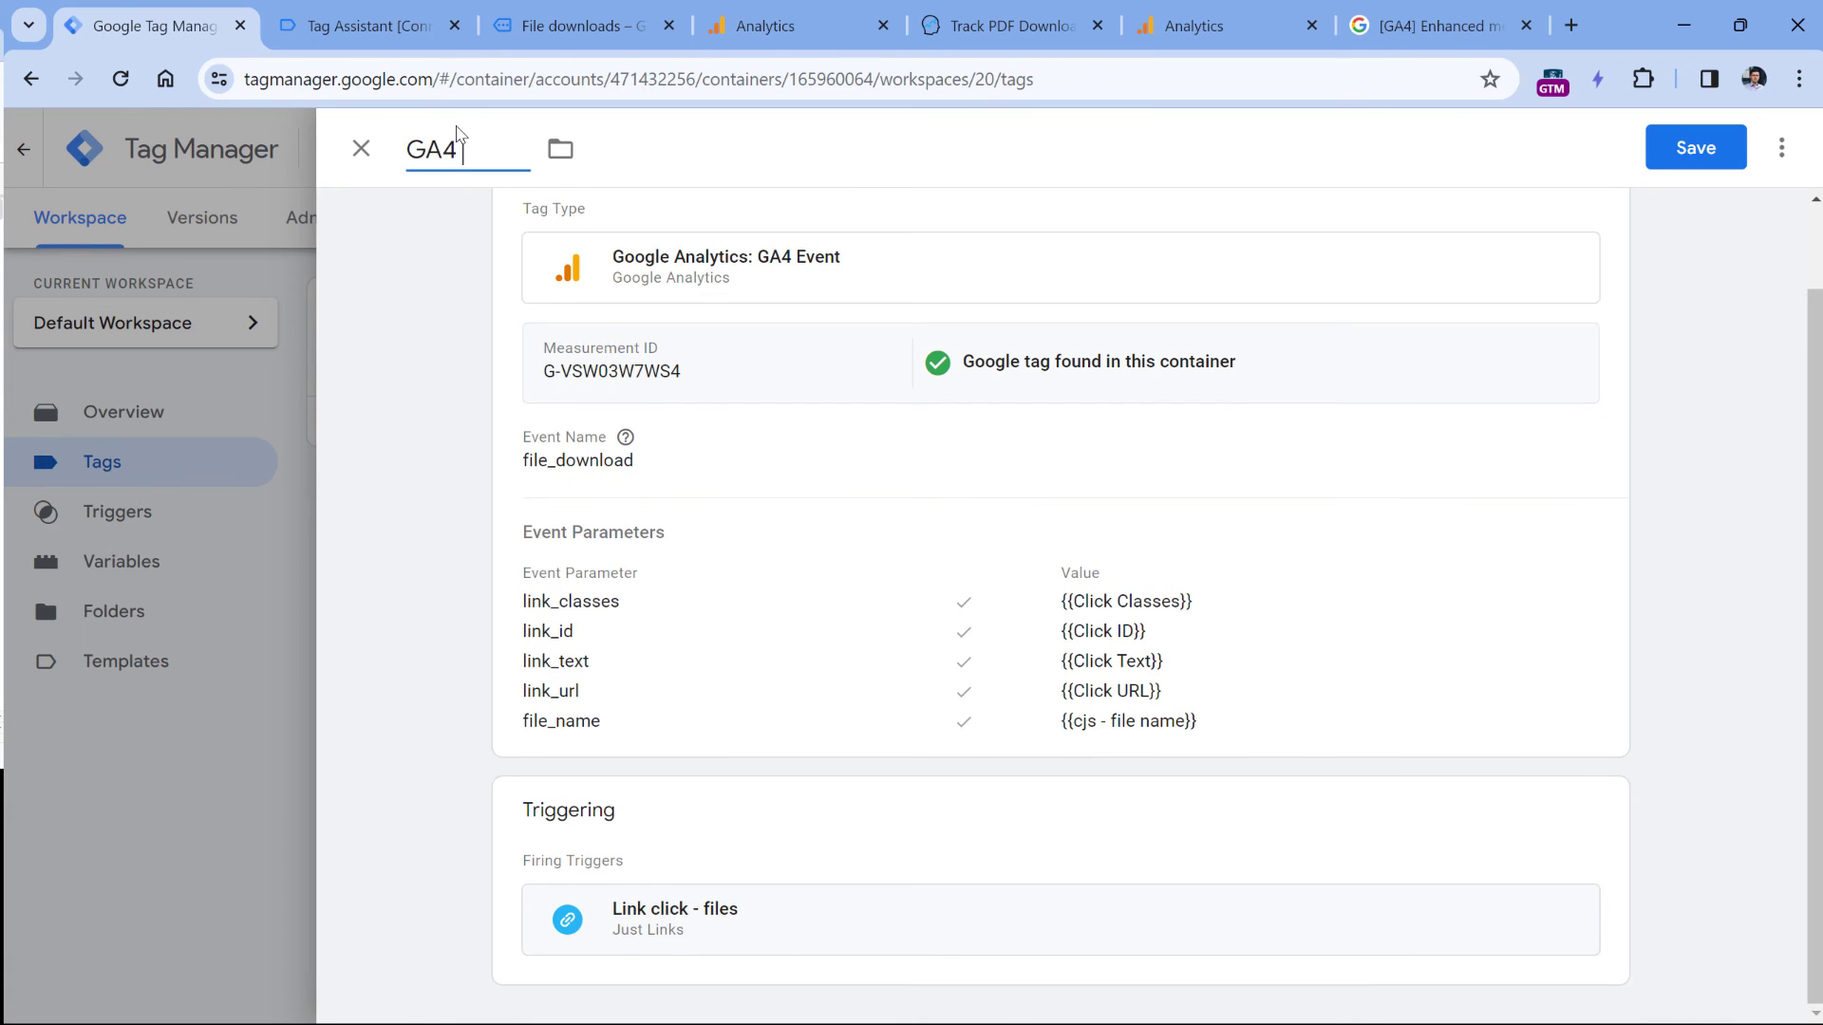
pyautogui.write(' event - file_download')
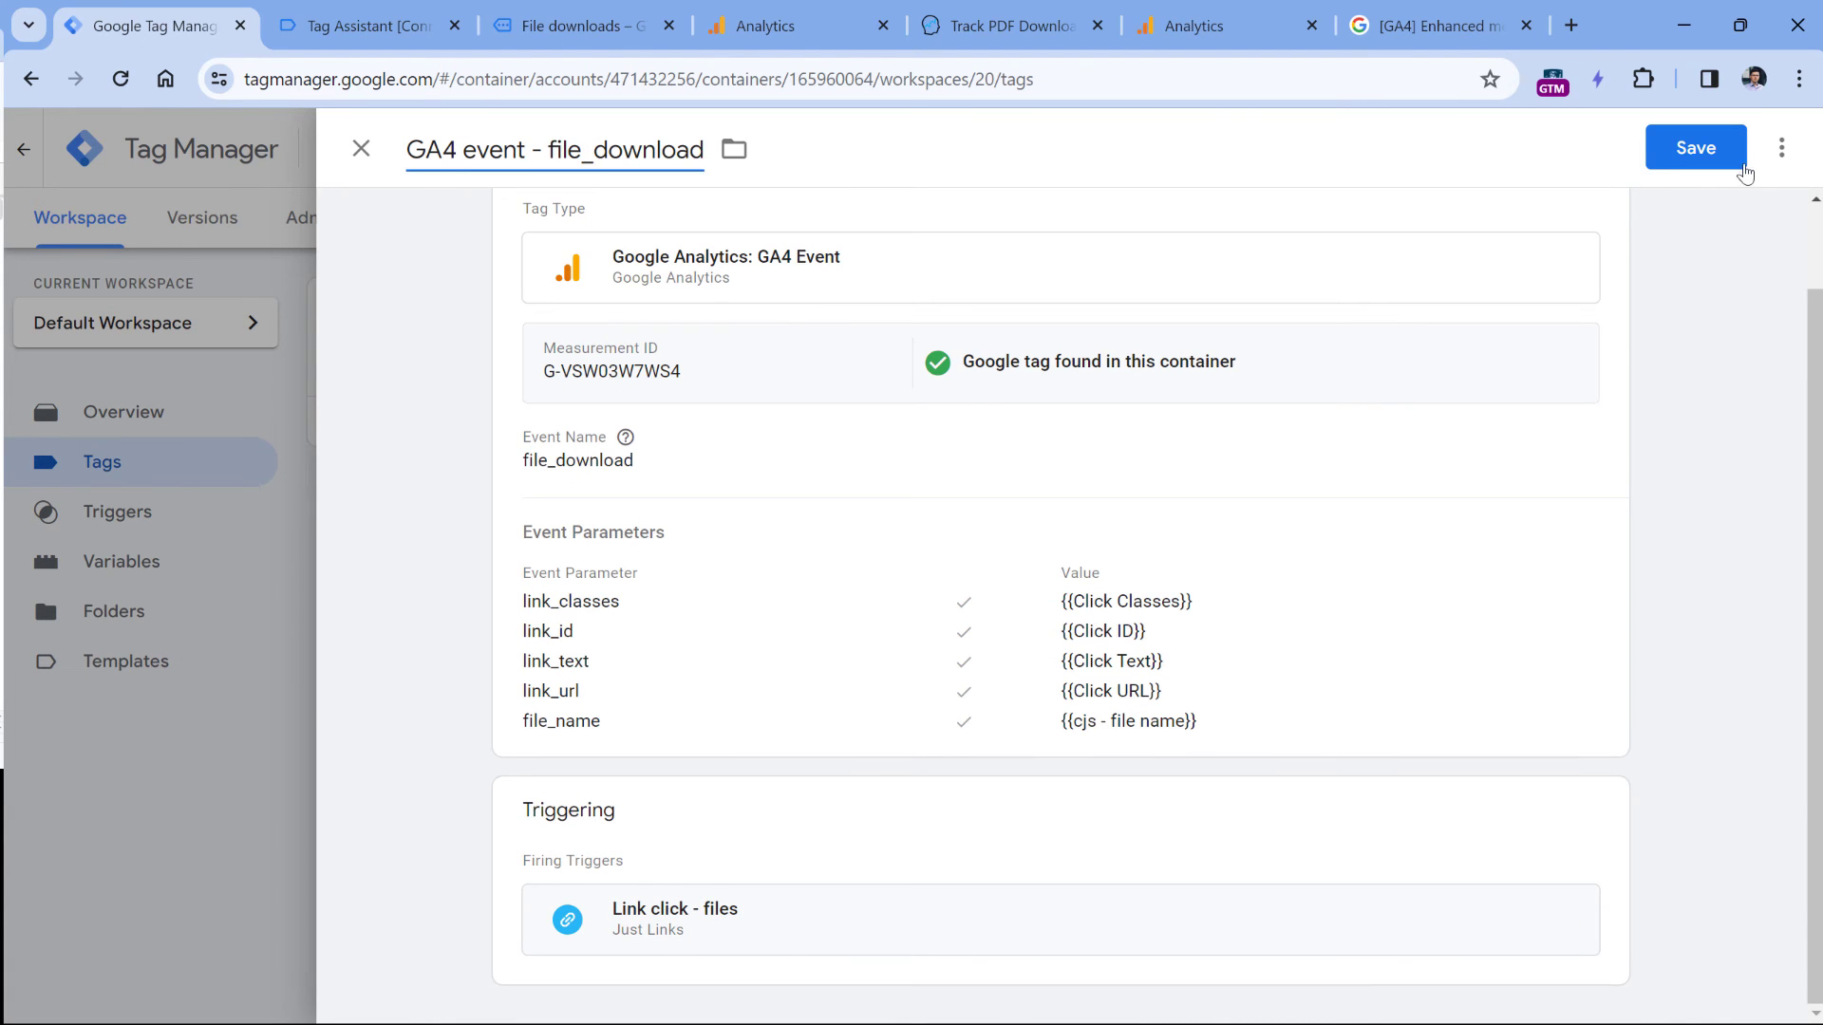
pyautogui.click(1696, 147)
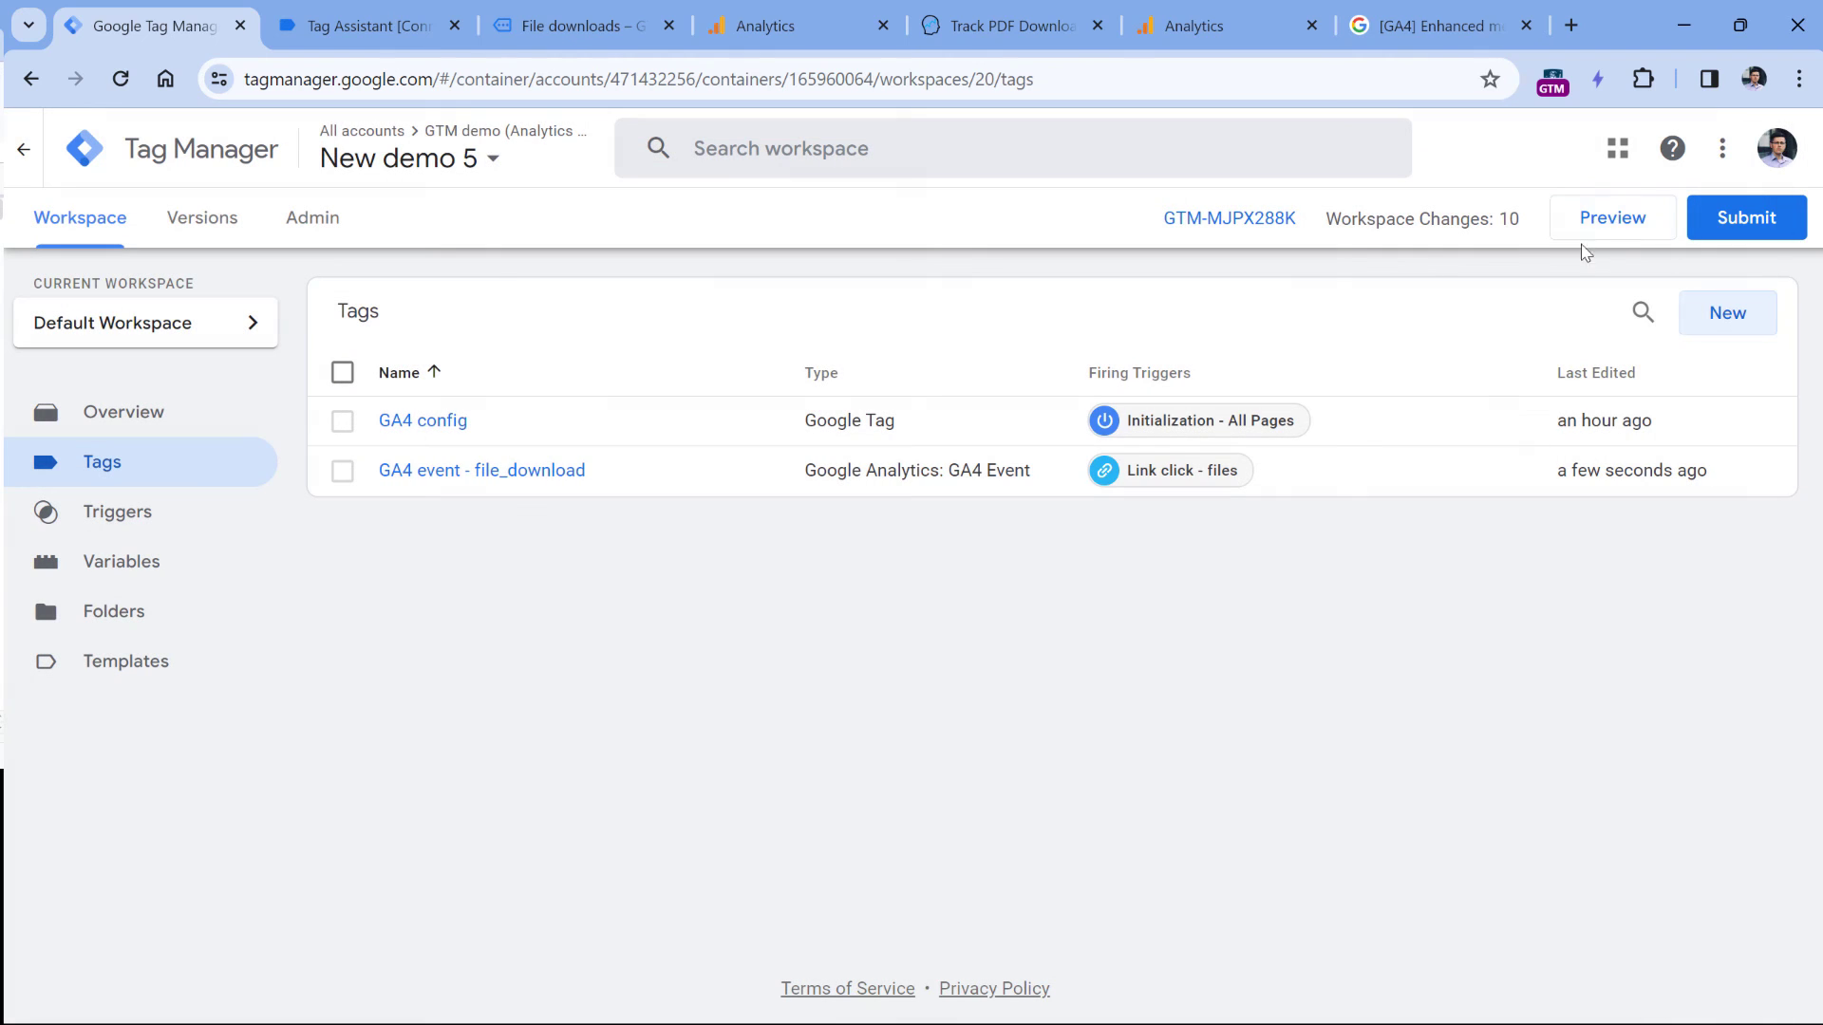
# Start preview mode for the container and follow the PDF and DOCX download links on the File downloads page
pyautogui.click(1619, 226)
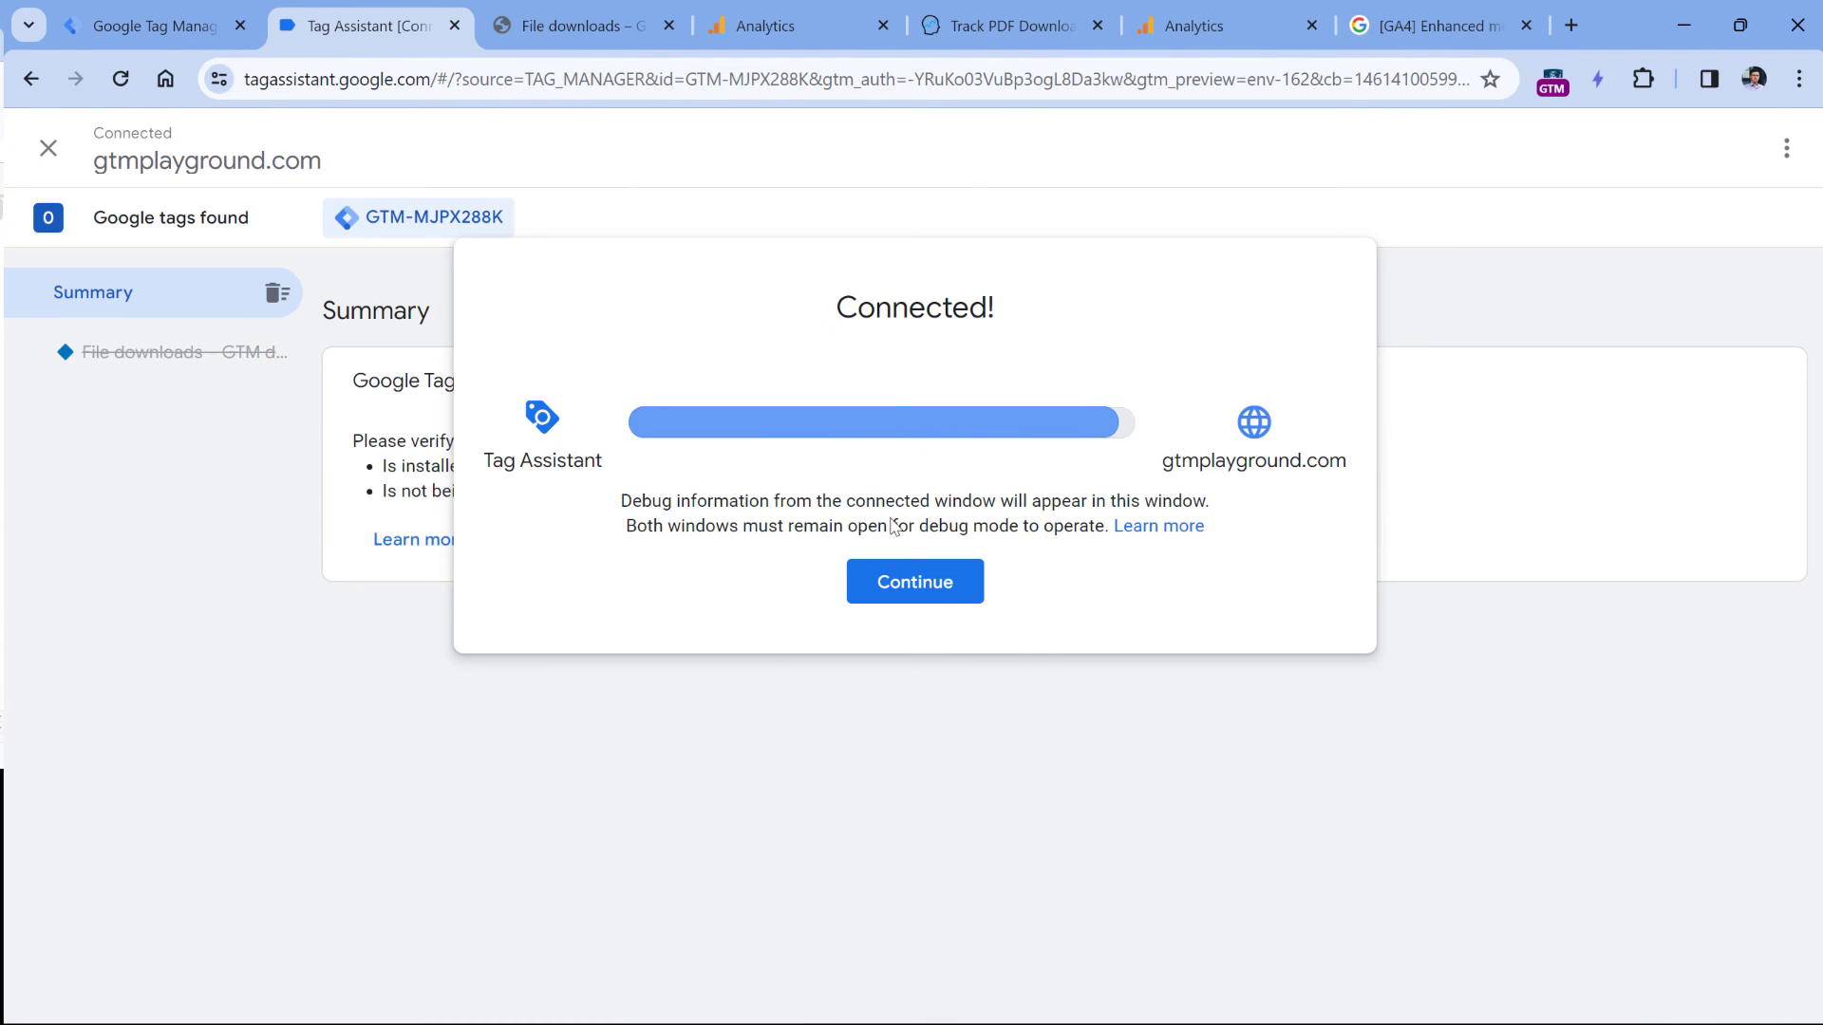
pyautogui.click(930, 573)
pyautogui.click(592, 34)
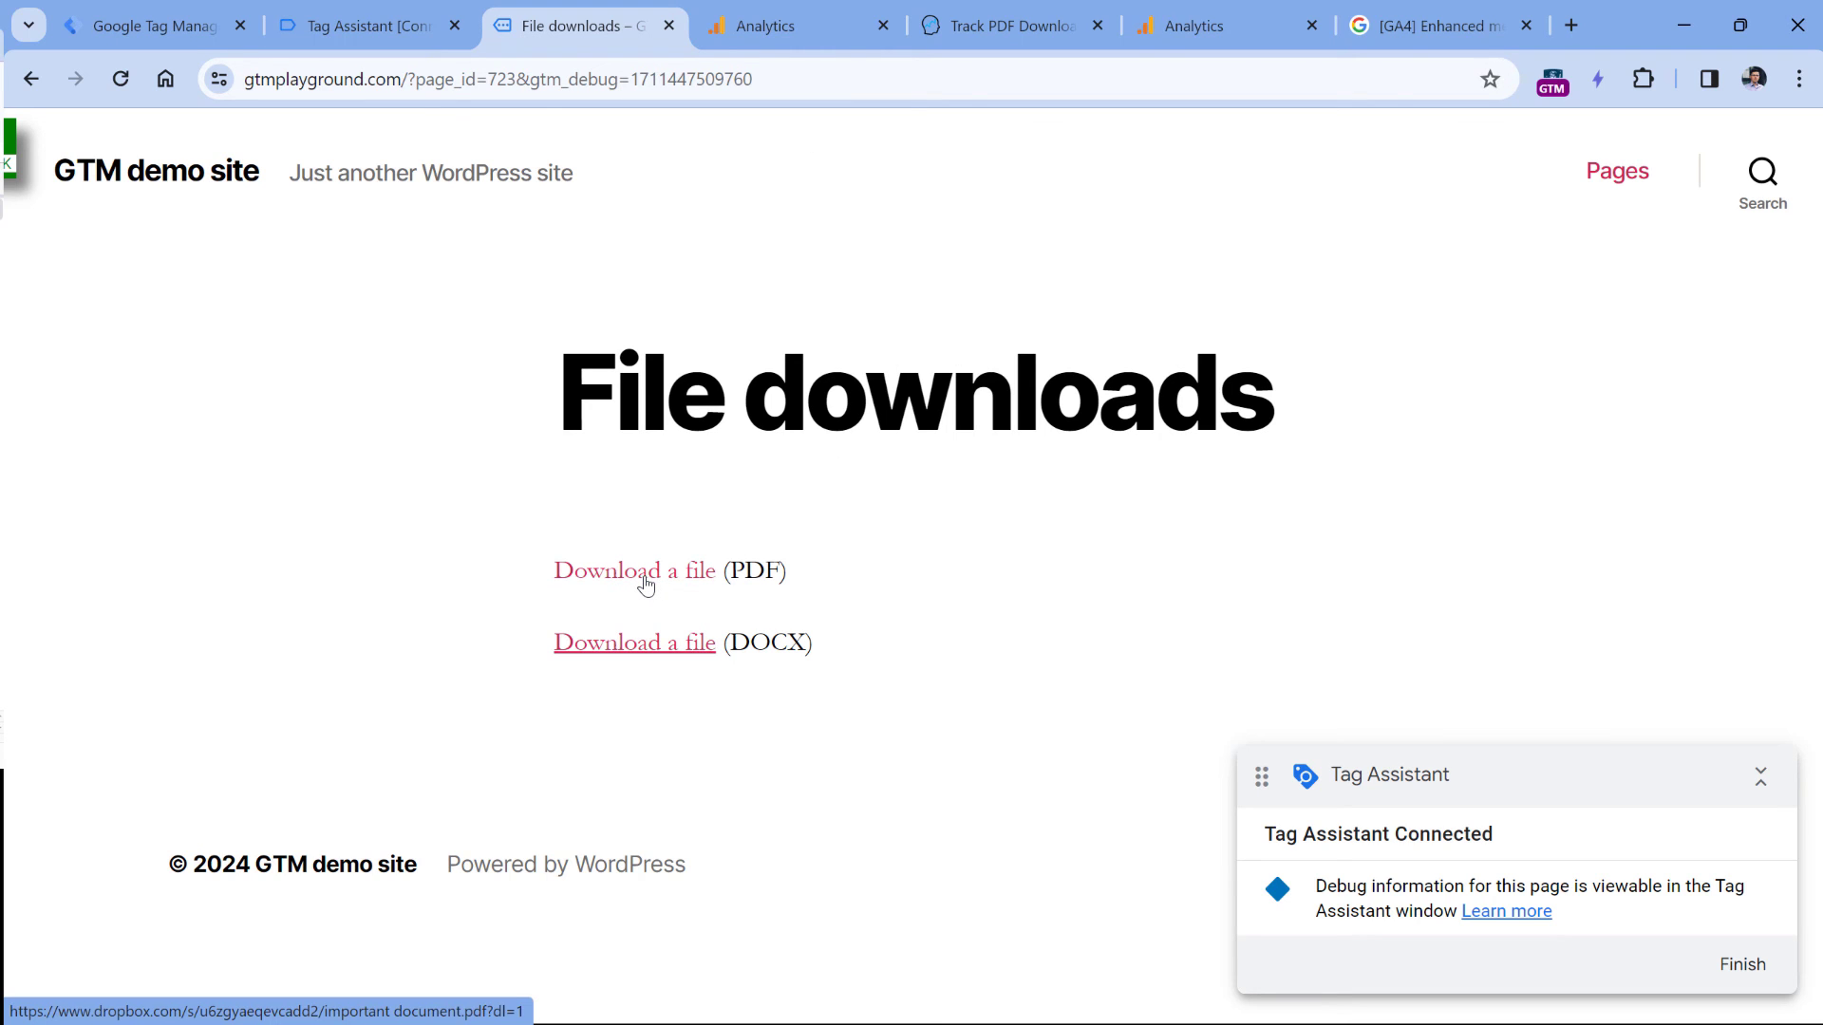
pyautogui.keyDown('ctrl'); pyautogui.click(639, 659); pyautogui.keyUp('ctrl')
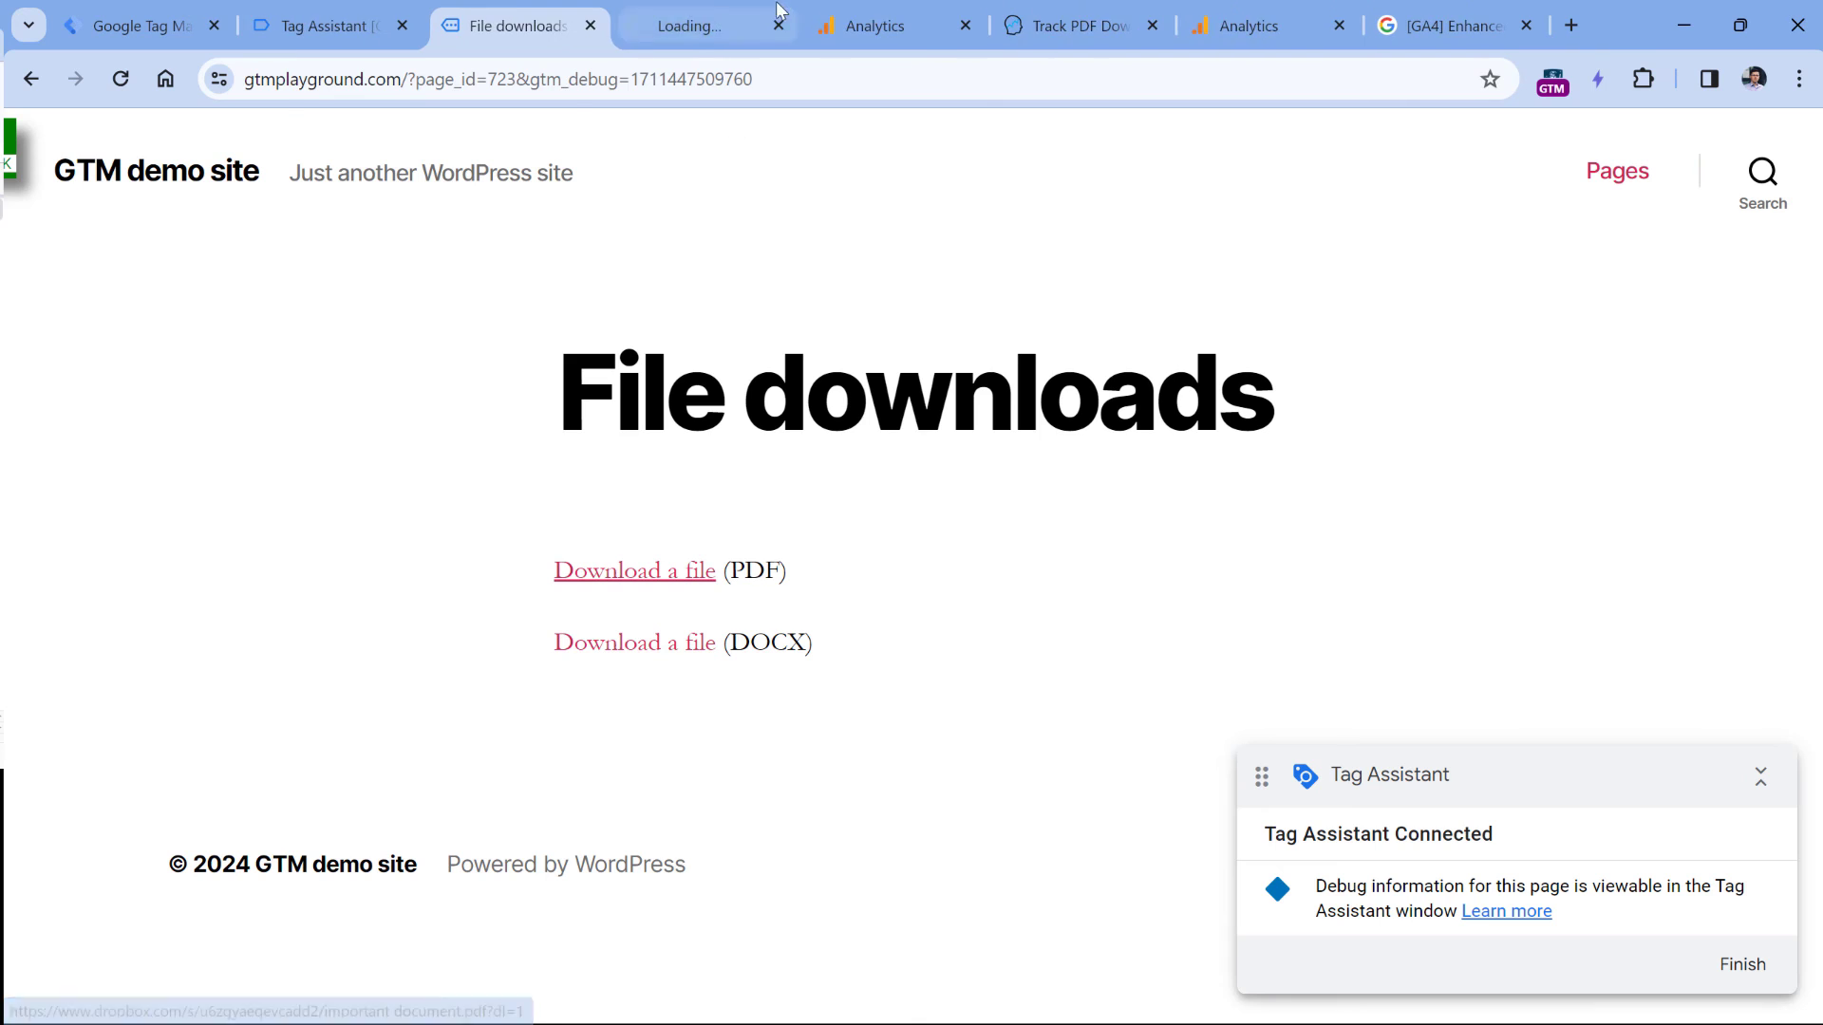
# In Tag Assistant, check which tags fired on the first Link Click event and open its variables
pyautogui.click(365, 28)
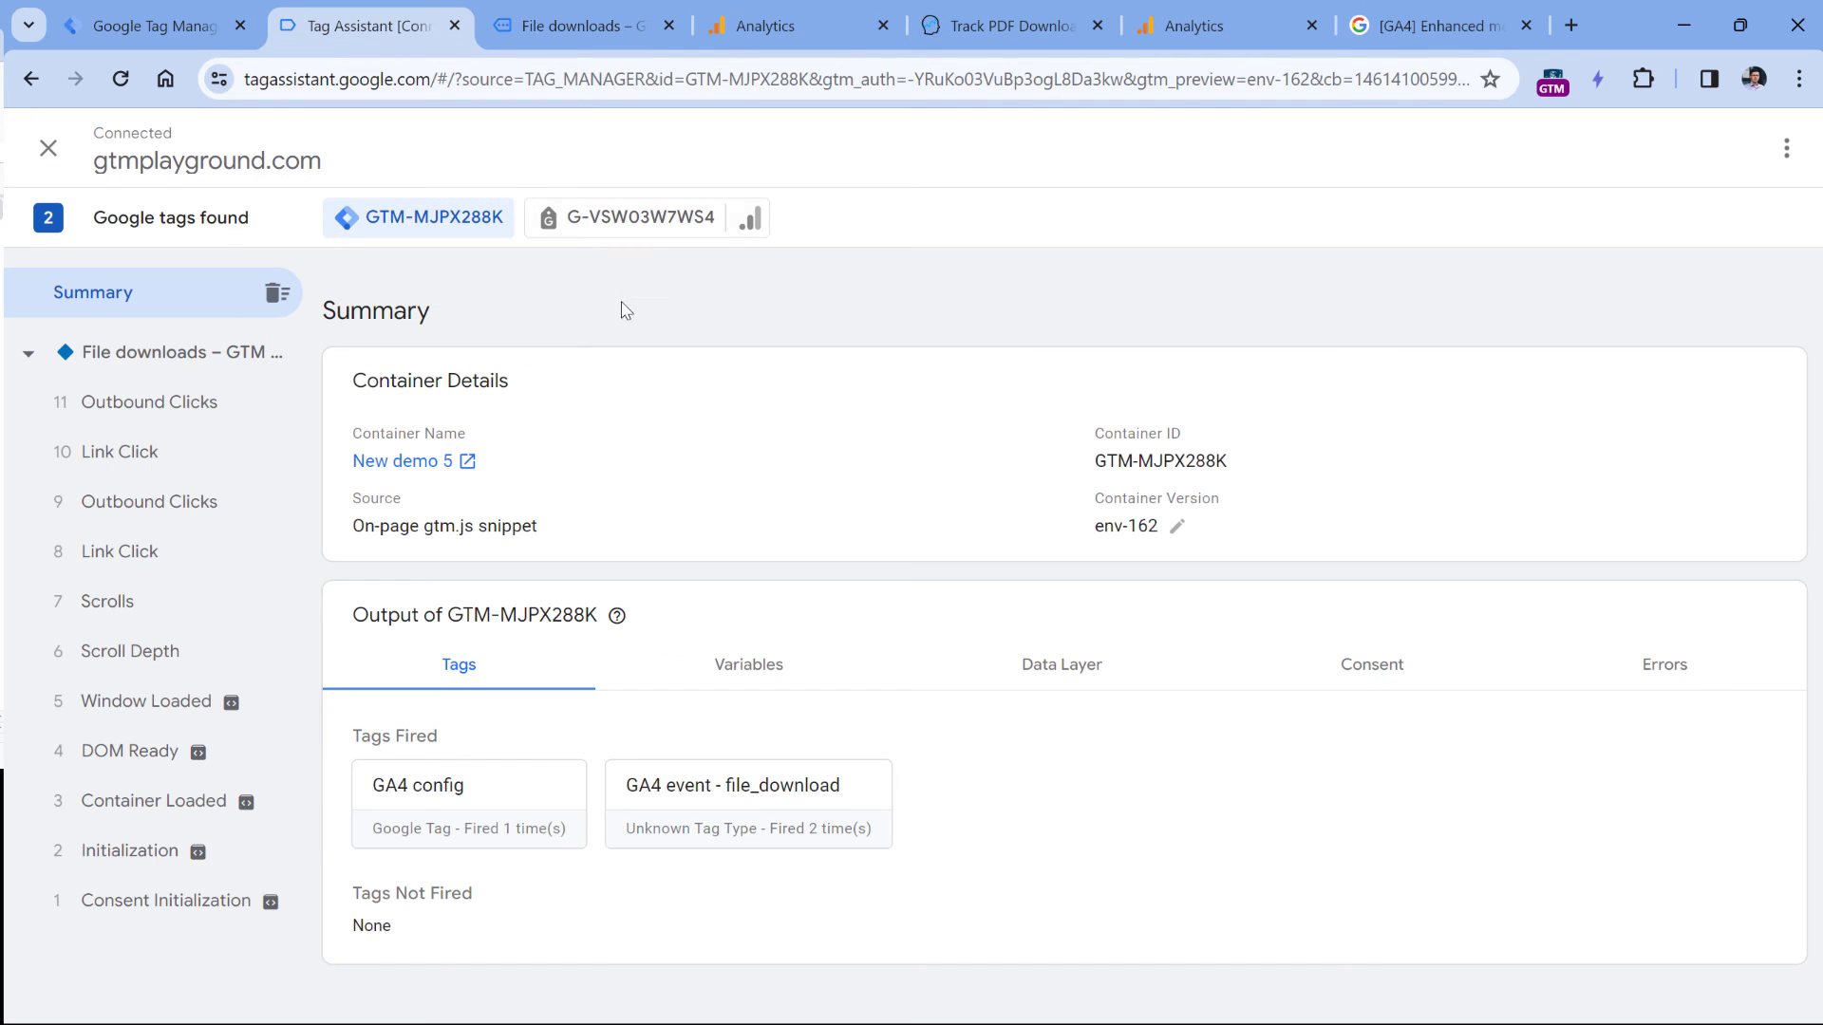
pyautogui.click(143, 553)
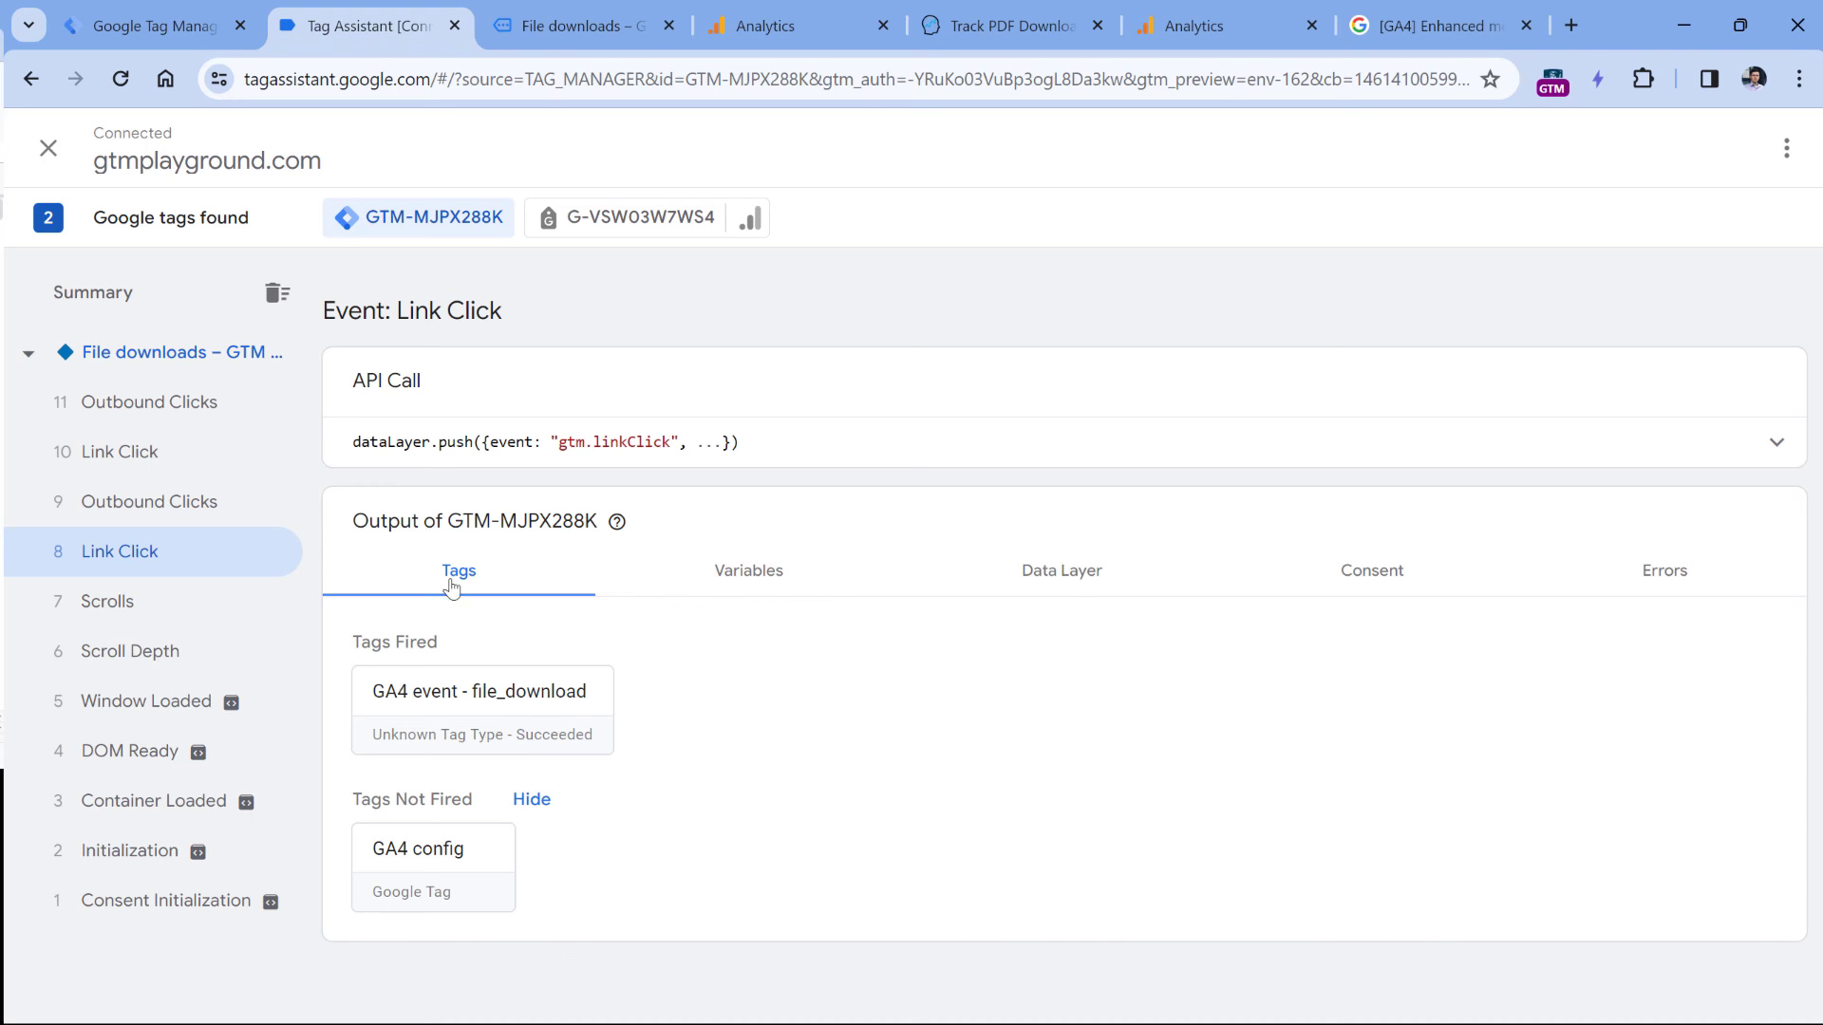
pyautogui.click(758, 587)
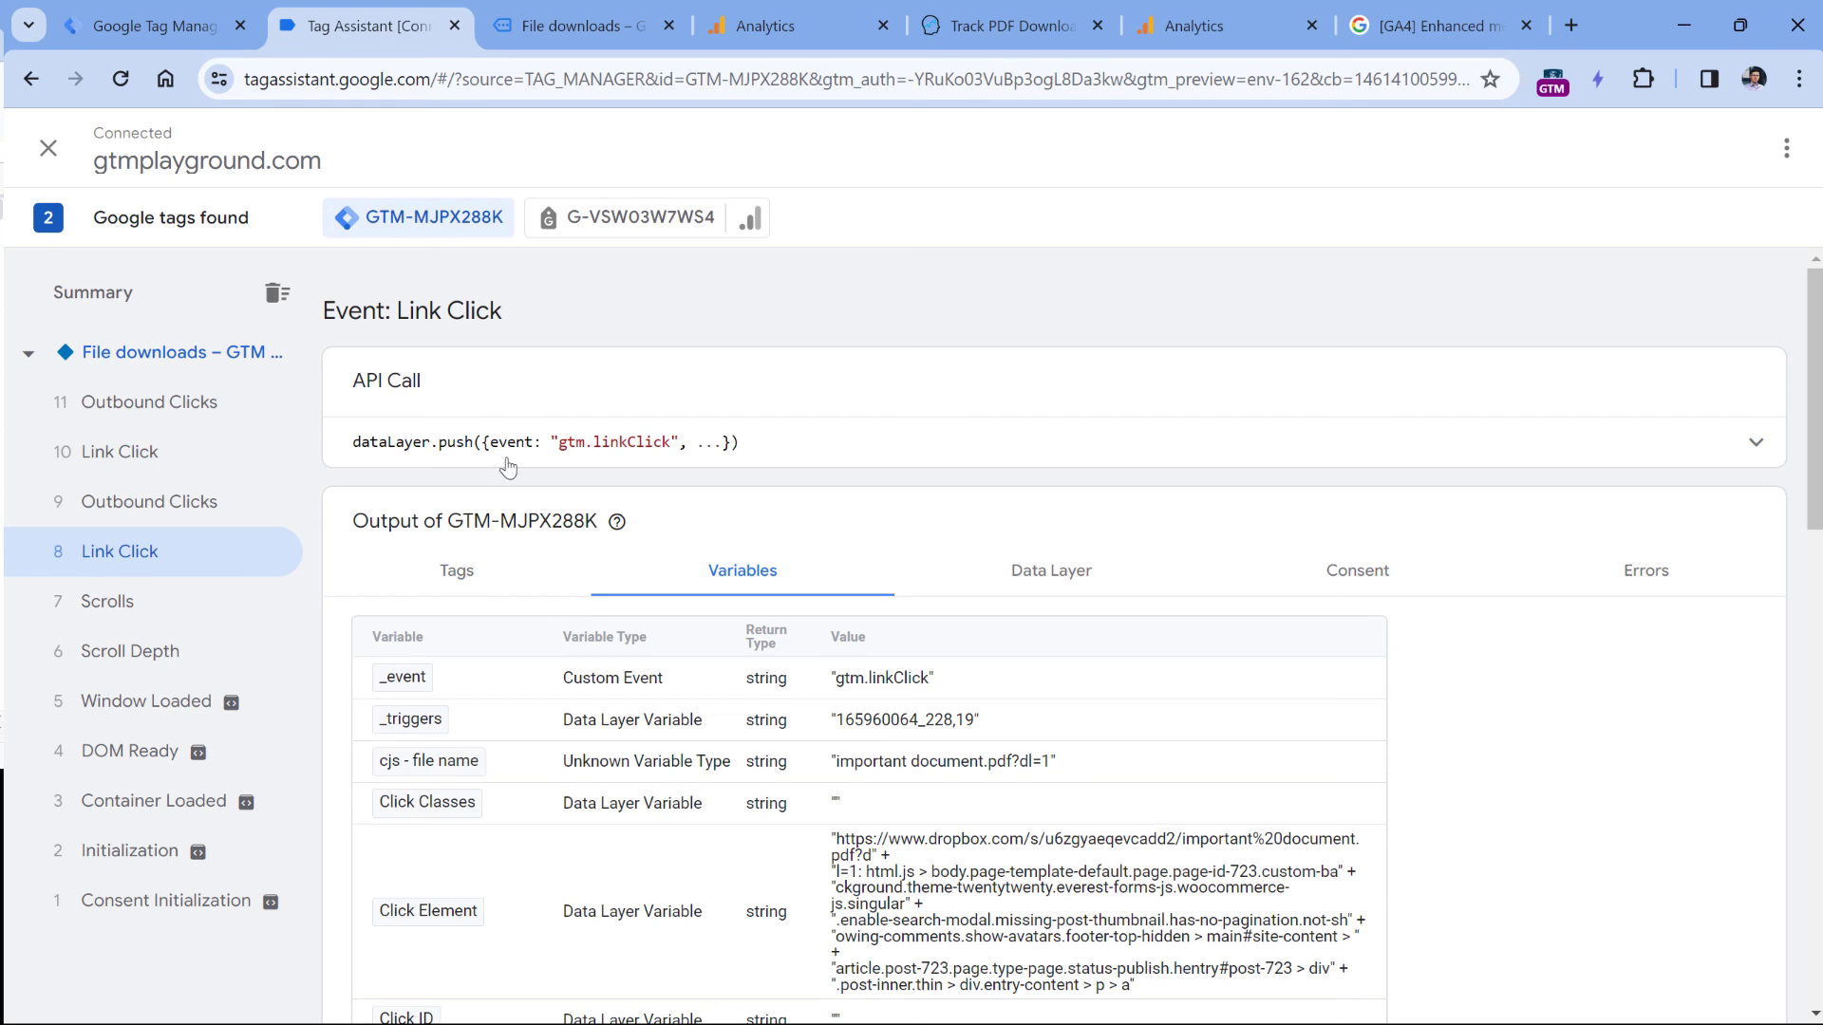
# Examine the value of the "cjs - file name" variable, including its query parameter, alongside the event's other click variables
pyautogui.moveTo(837, 768); pyautogui.dragTo(1052, 767)
pyautogui.click(1041, 757)
pyautogui.click(1046, 792)
pyautogui.moveTo(1014, 767); pyautogui.dragTo(1052, 769)
pyautogui.scroll(-3, 929, 797)
pyautogui.click(812, 743)
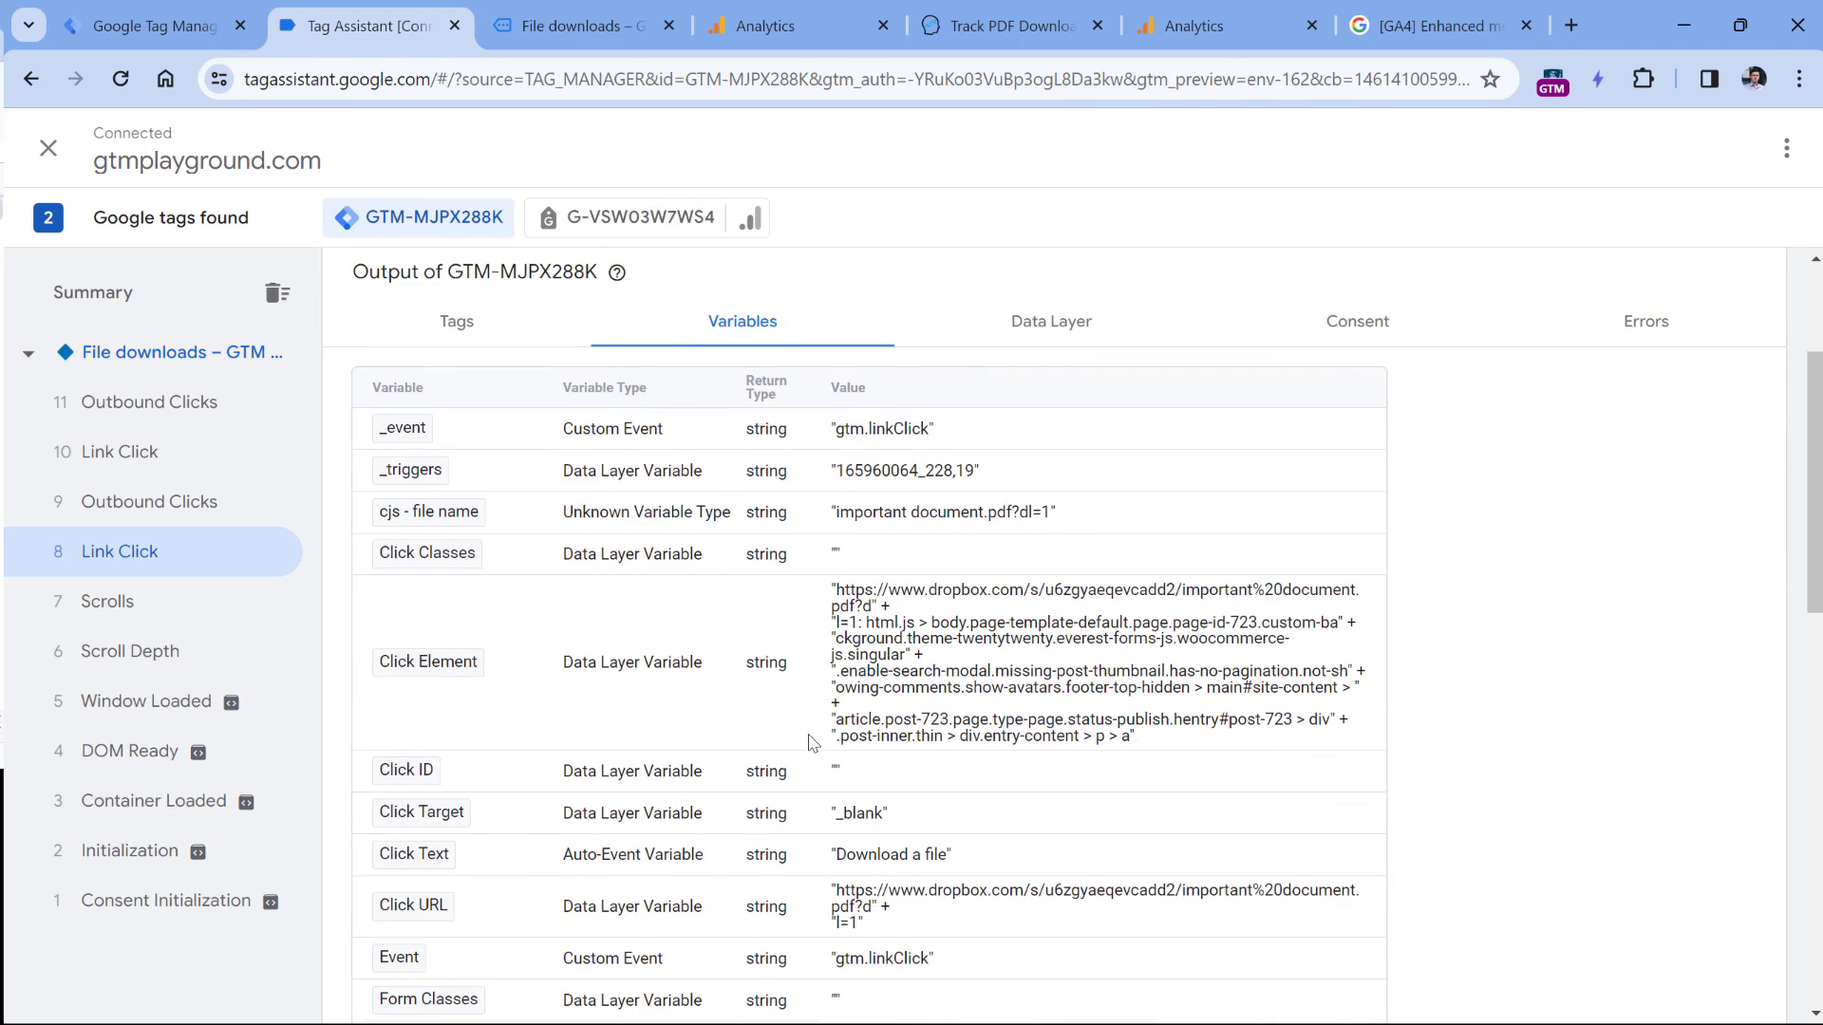
pyautogui.scroll(1, 817, 714)
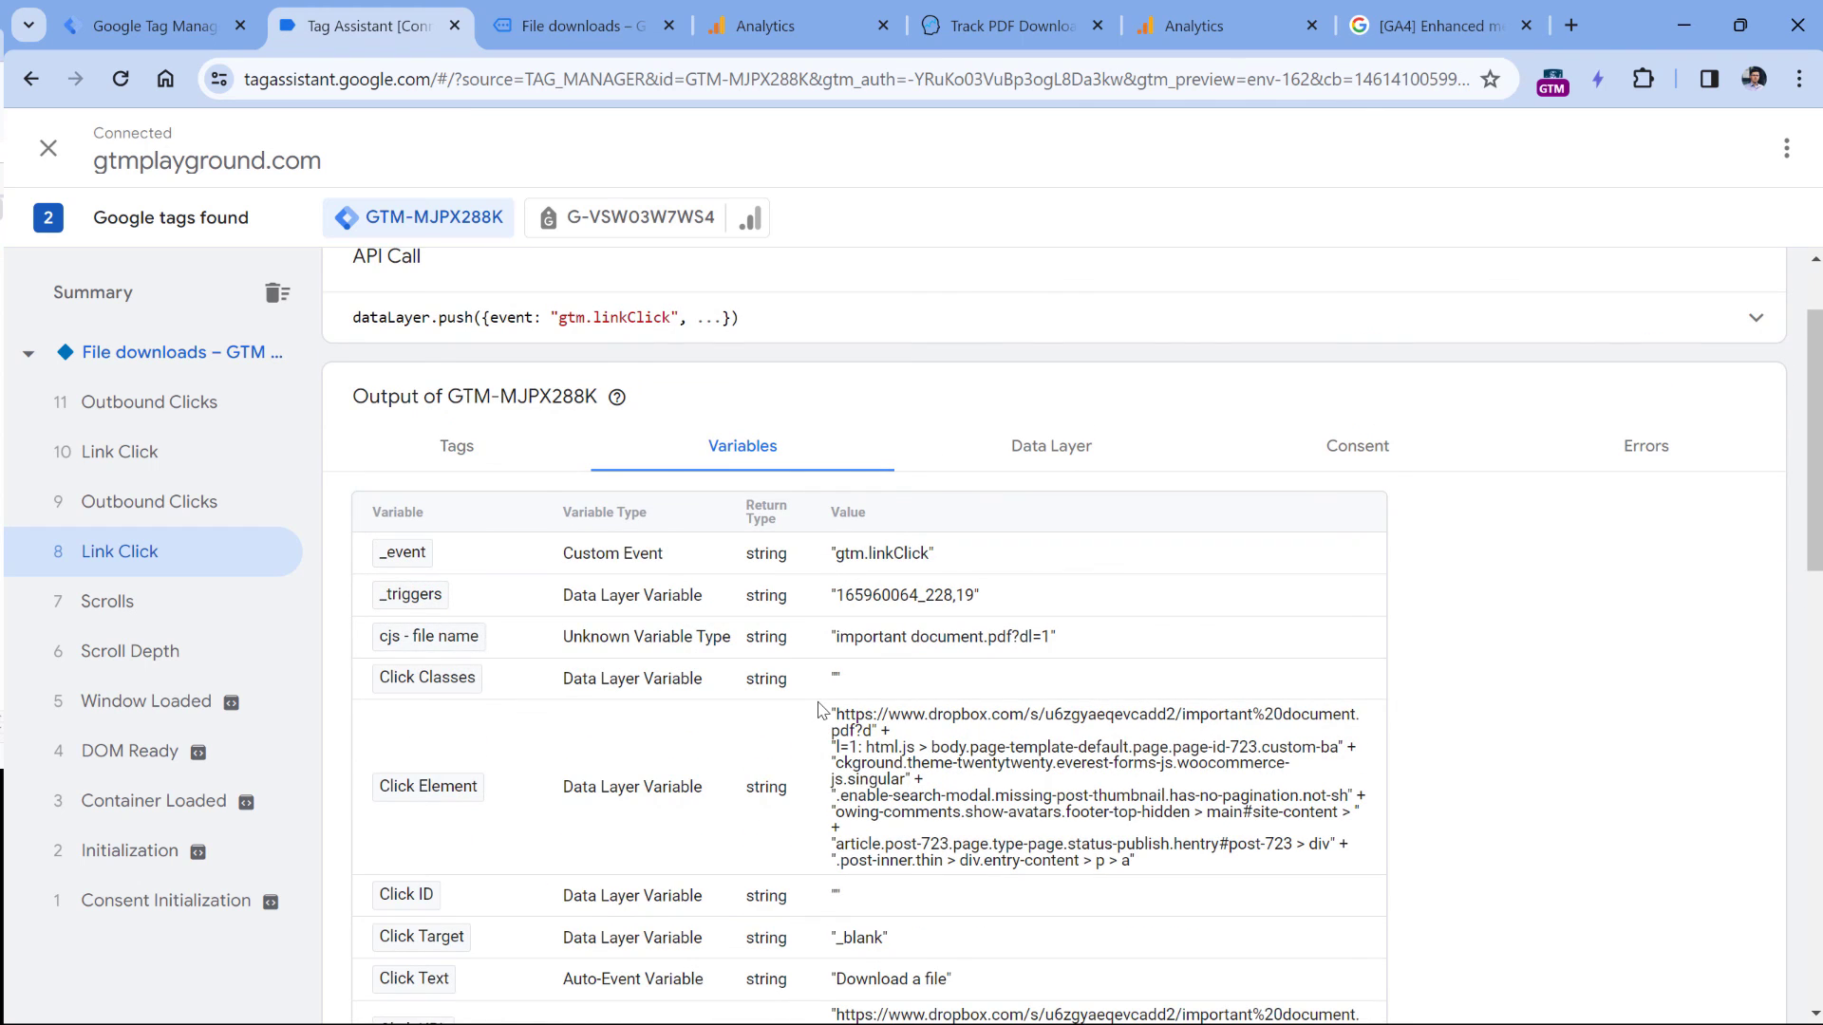
pyautogui.moveTo(839, 643); pyautogui.dragTo(1055, 646)
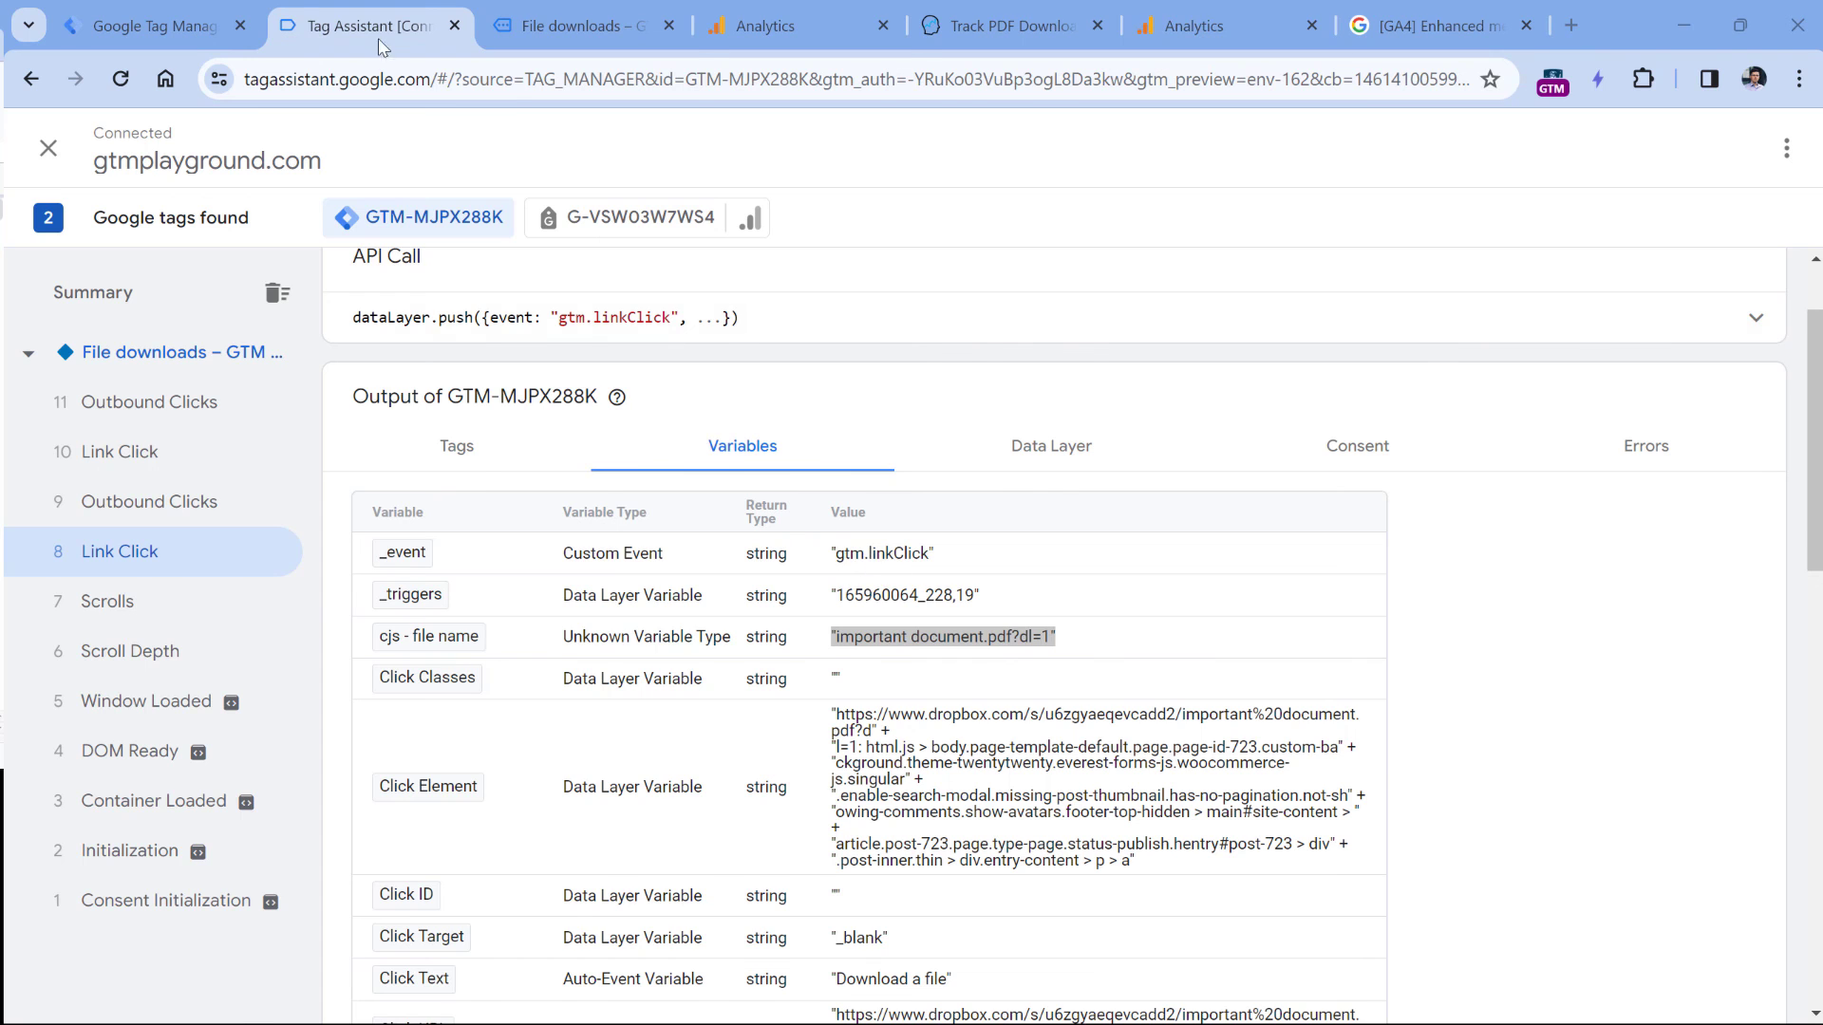
# Switch to Google Analytics and open DebugView for the Analytics Mania demo (live) property
pyautogui.click(765, 25)
pyautogui.click(305, 149)
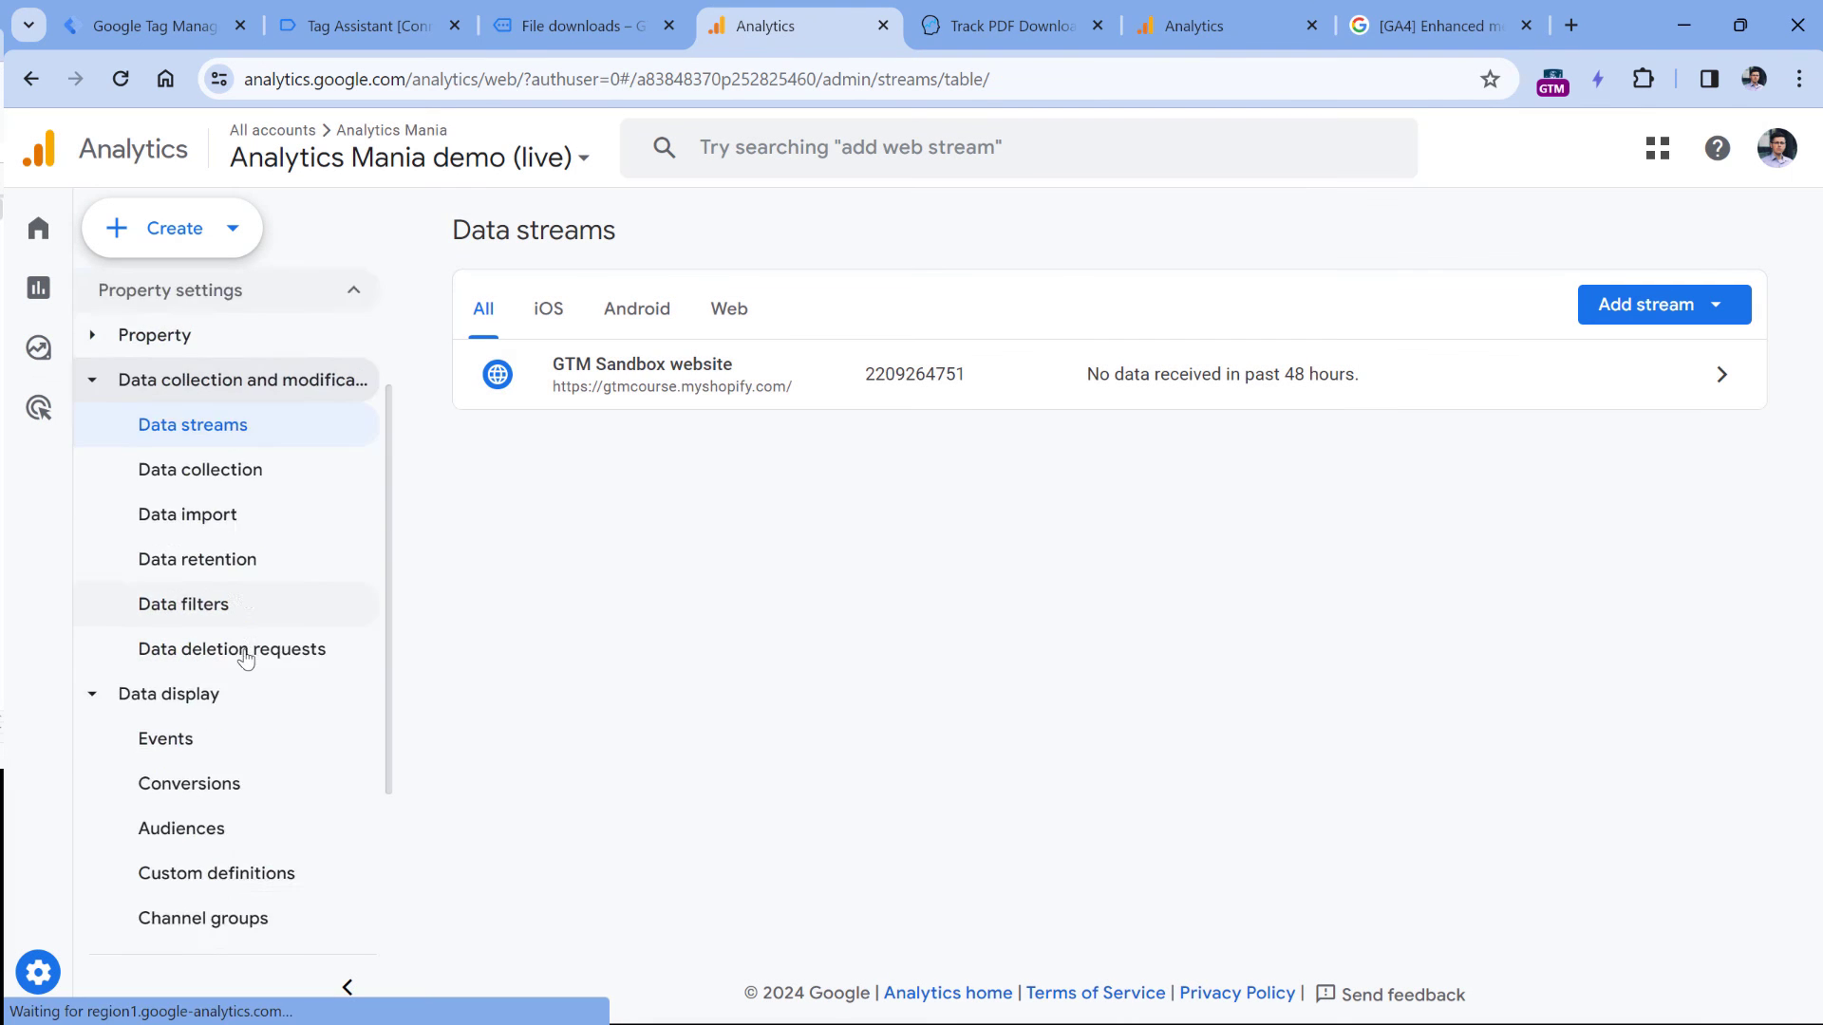
pyautogui.scroll(-2, 245, 655)
pyautogui.click(171, 870)
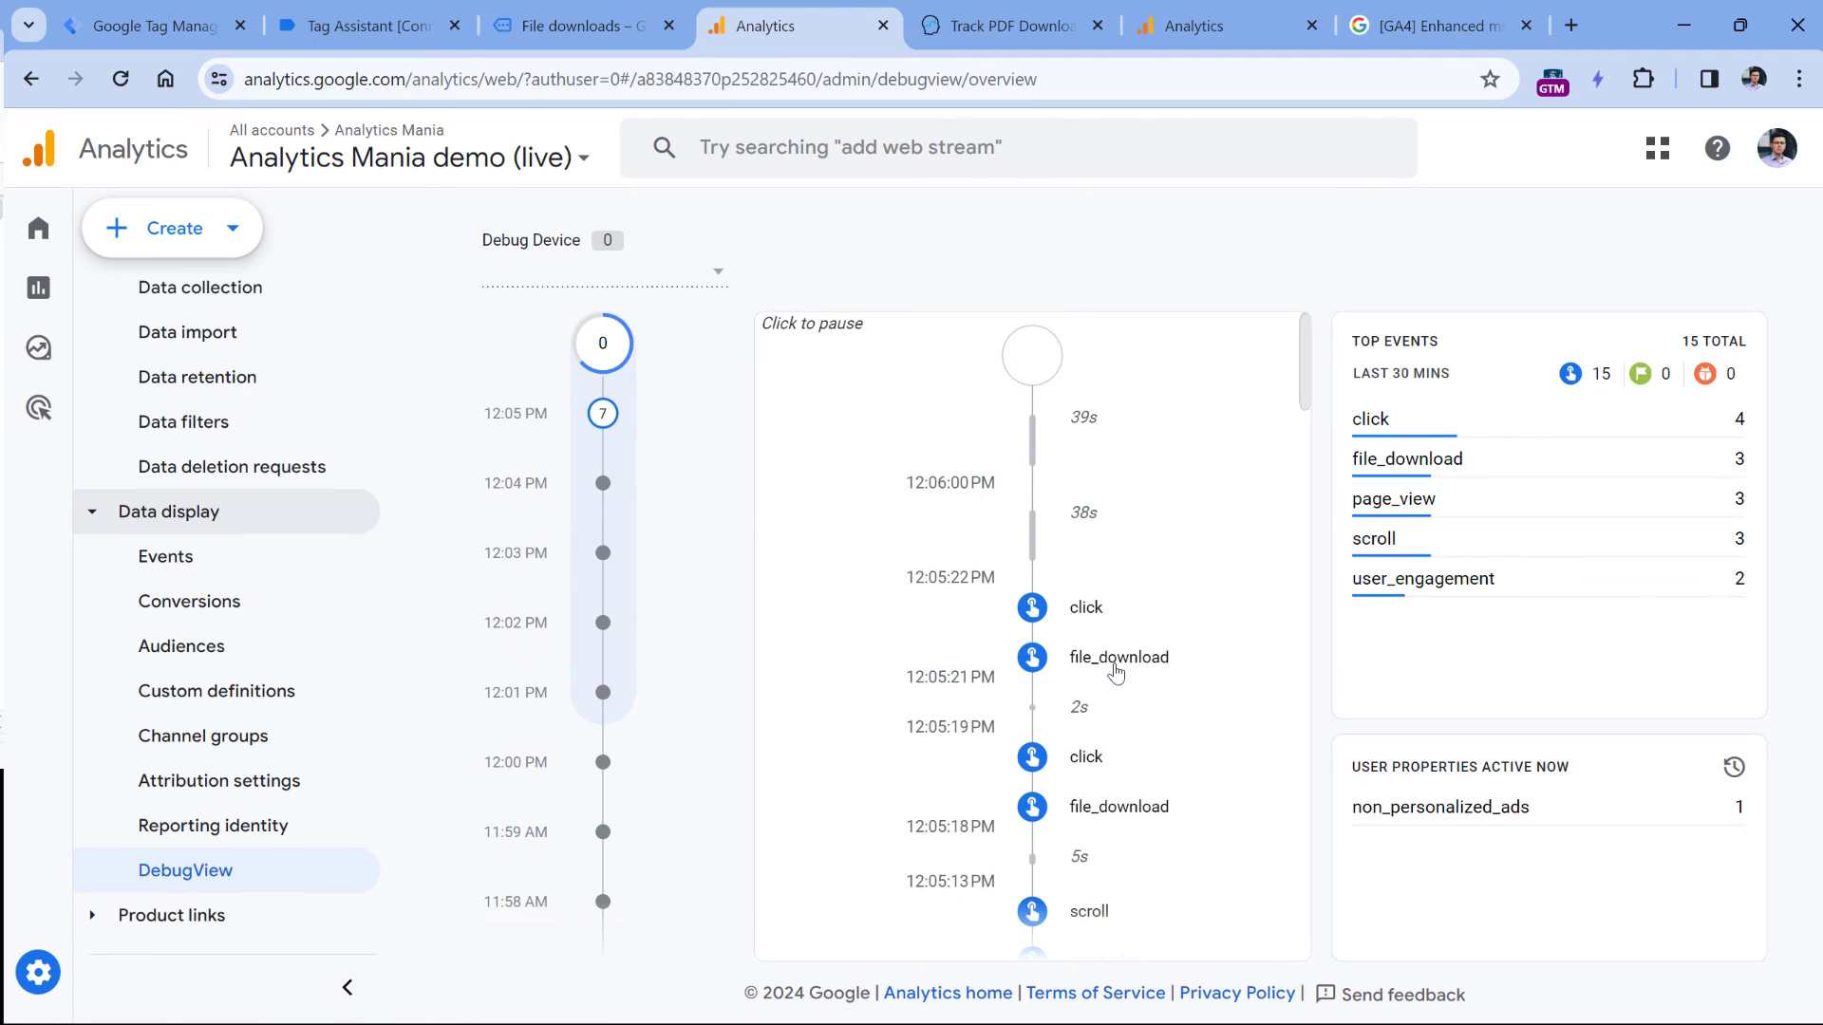
# Open the earlier of the two latest file_download events and inspect its file_name parameter value
pyautogui.click(1122, 815)
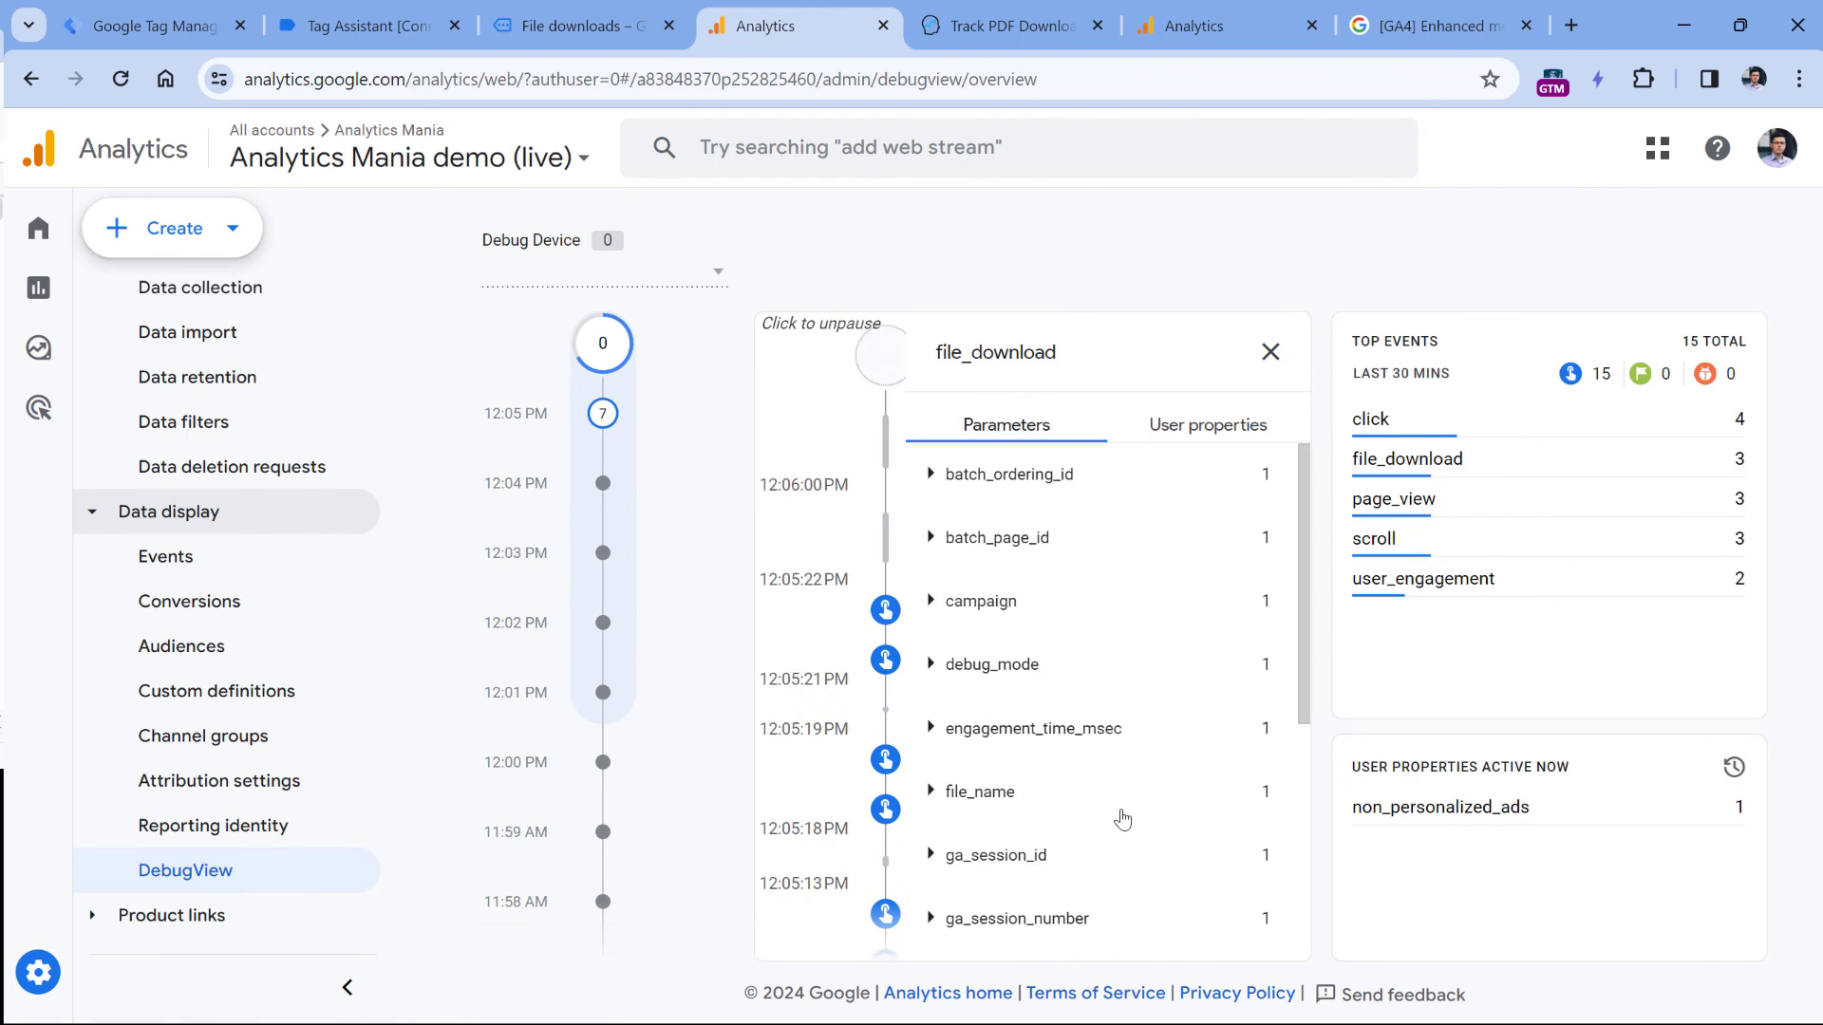
pyautogui.scroll(-2, 1092, 579)
pyautogui.click(931, 674)
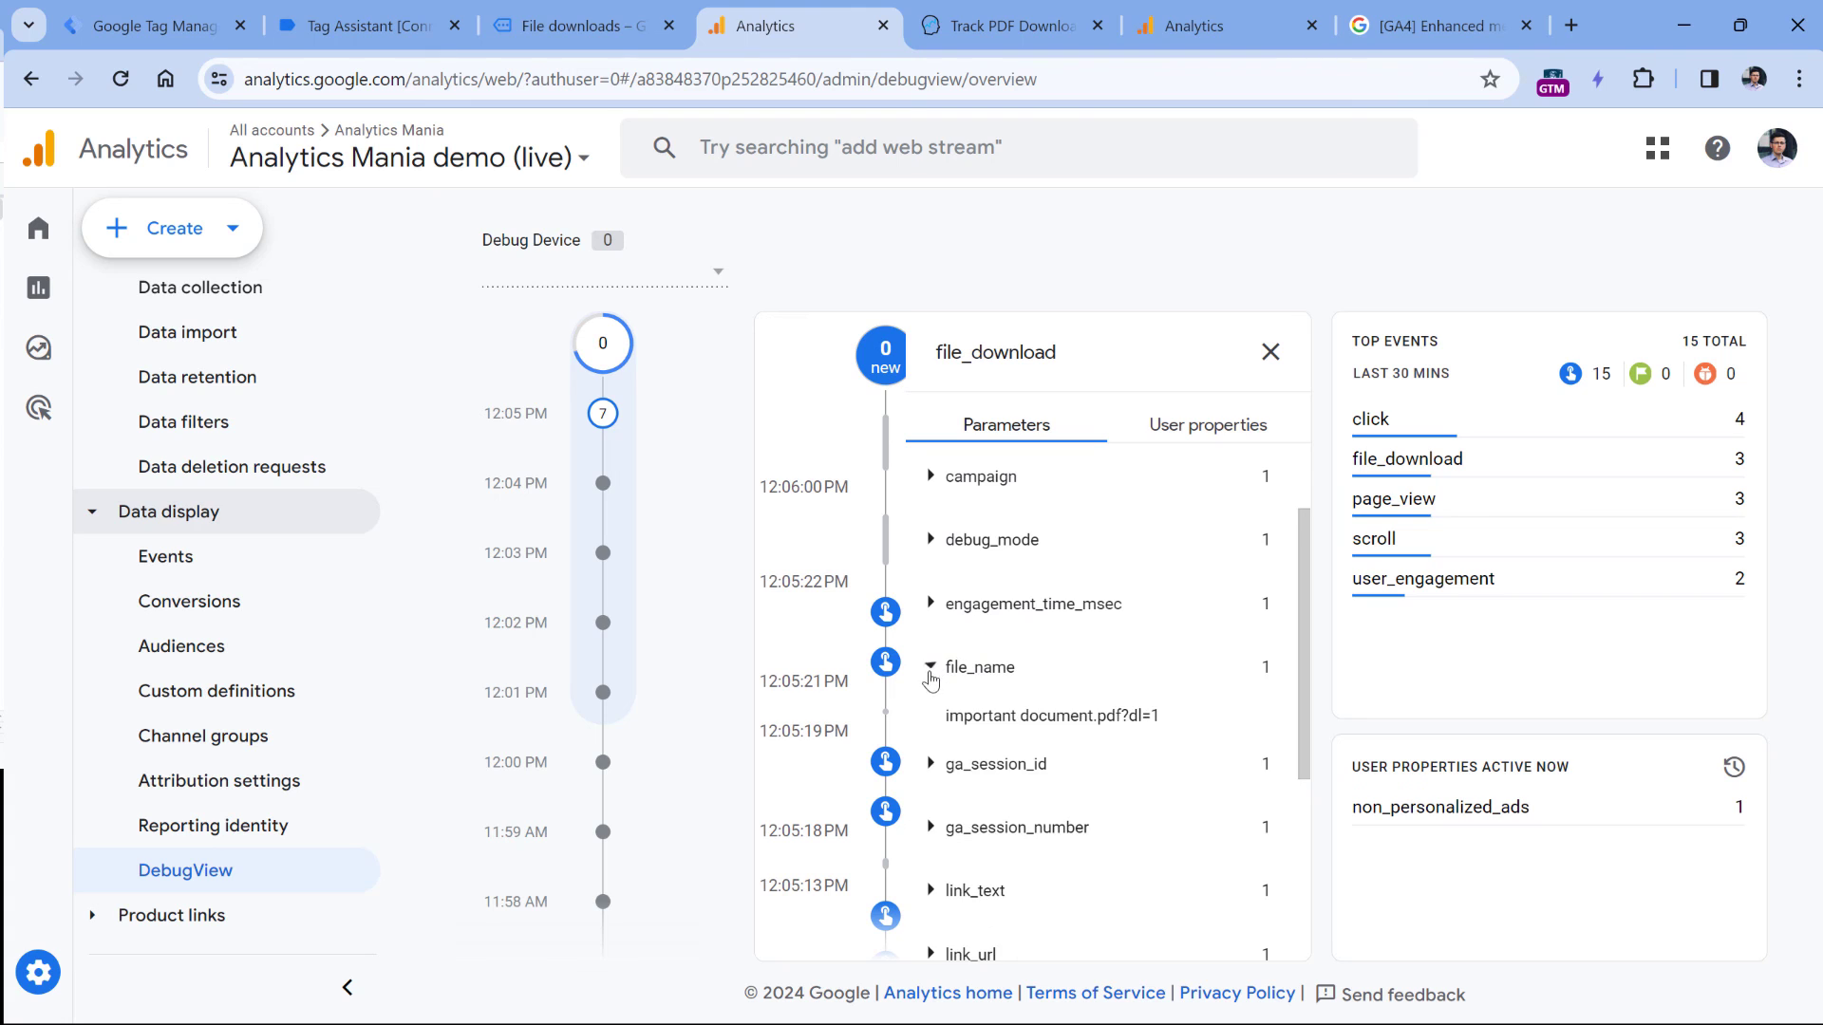
pyautogui.tripleClick(1044, 715)
# Inspect the event's link_url value and look through its remaining parameters
pyautogui.scroll(-3, 1035, 676)
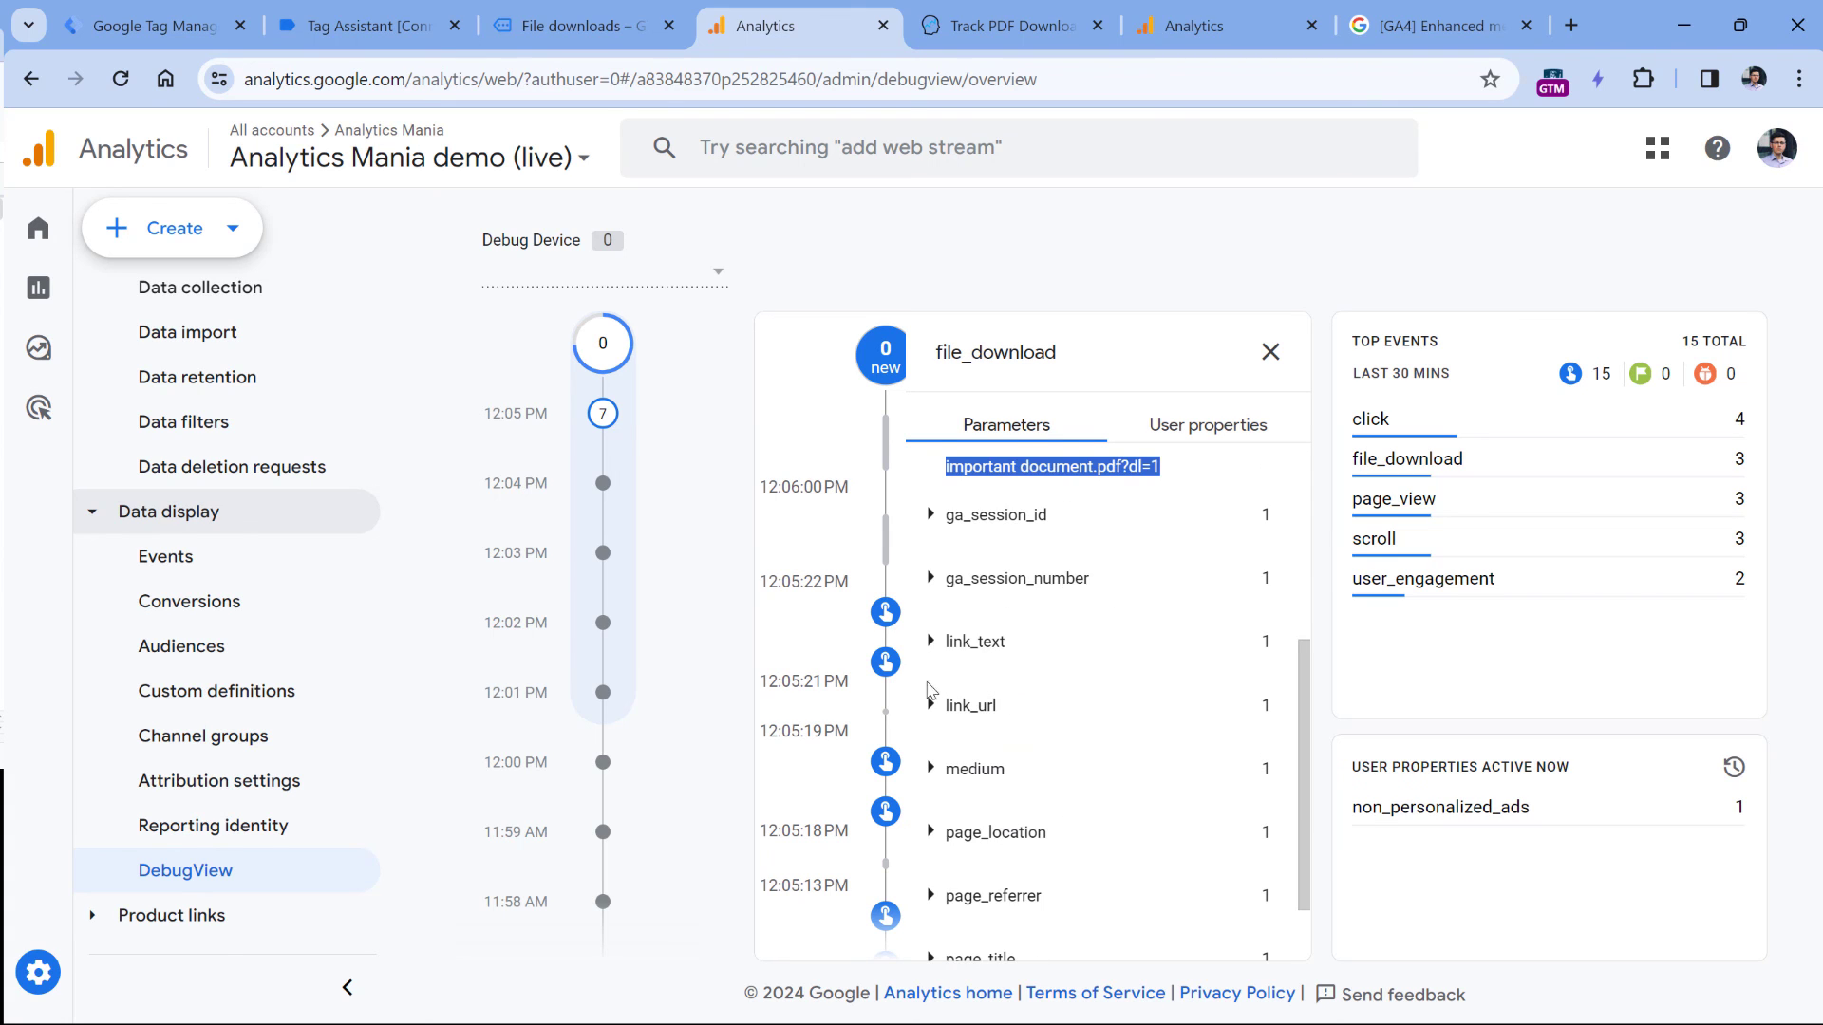
pyautogui.scroll(-1, 929, 690)
pyautogui.click(932, 674)
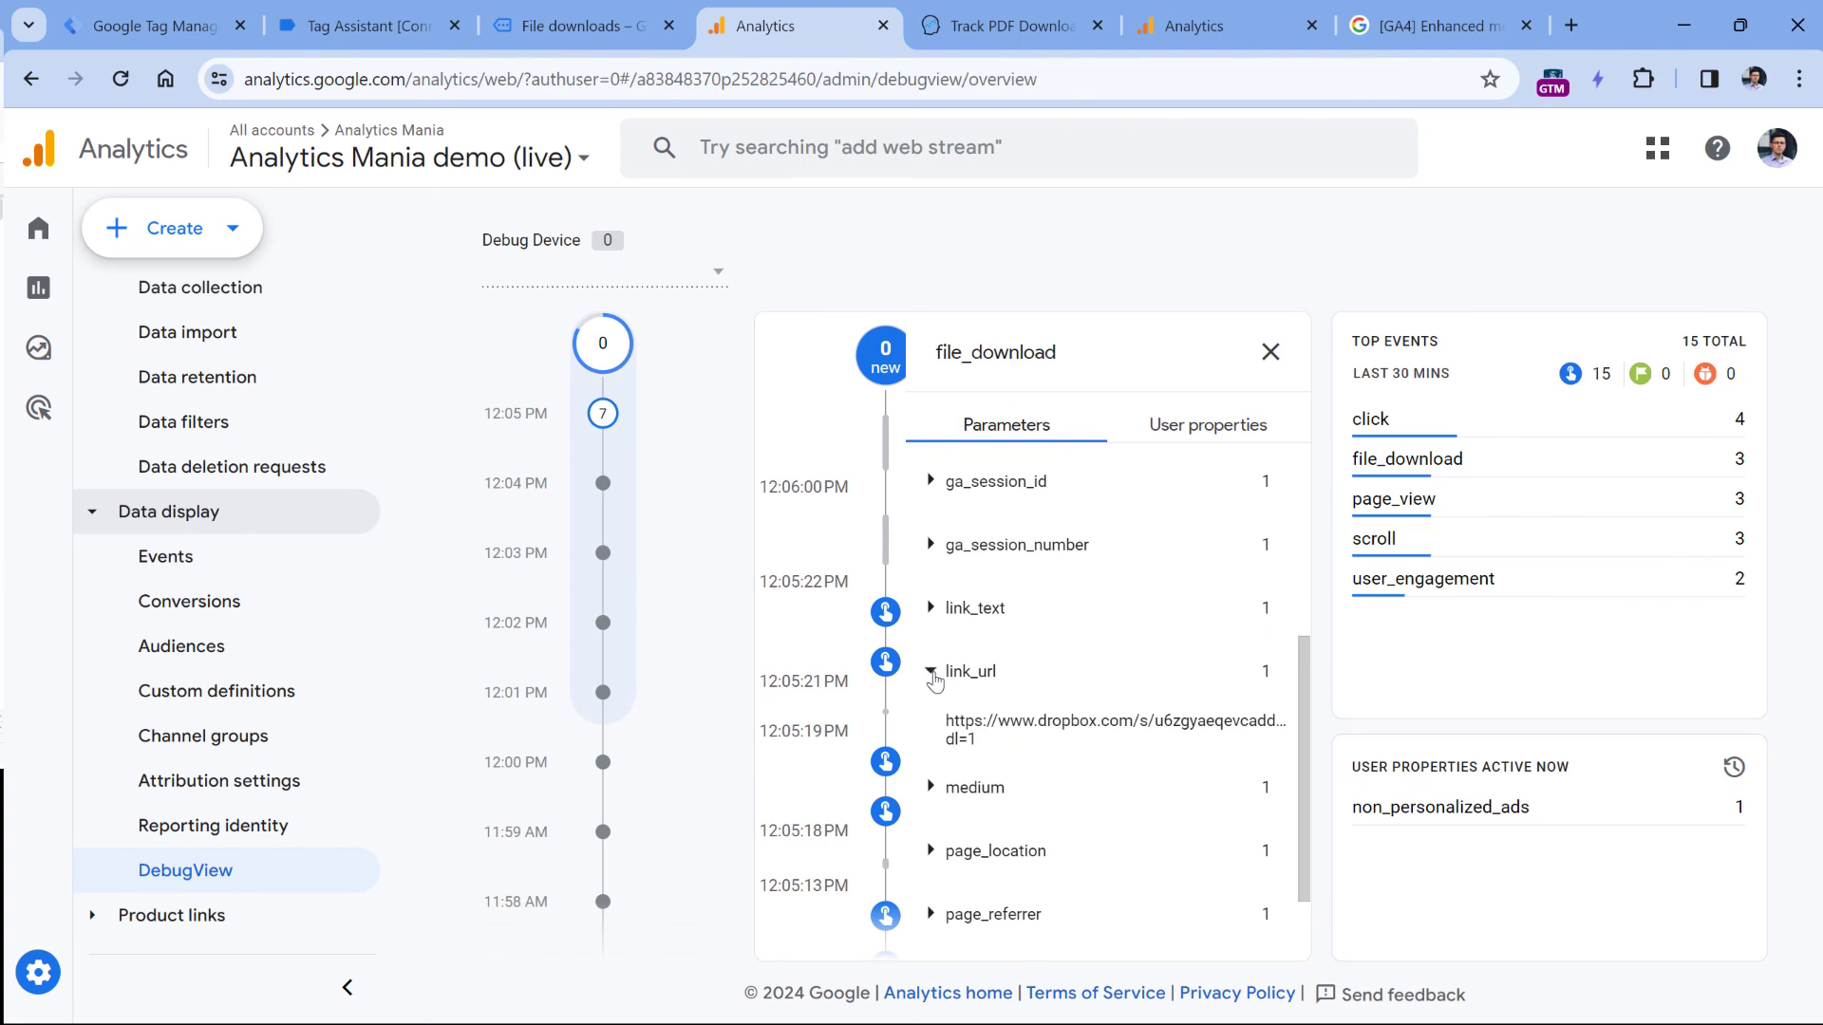
pyautogui.click(932, 673)
pyautogui.scroll(2, 949, 594)
pyautogui.scroll(-3, 1055, 588)
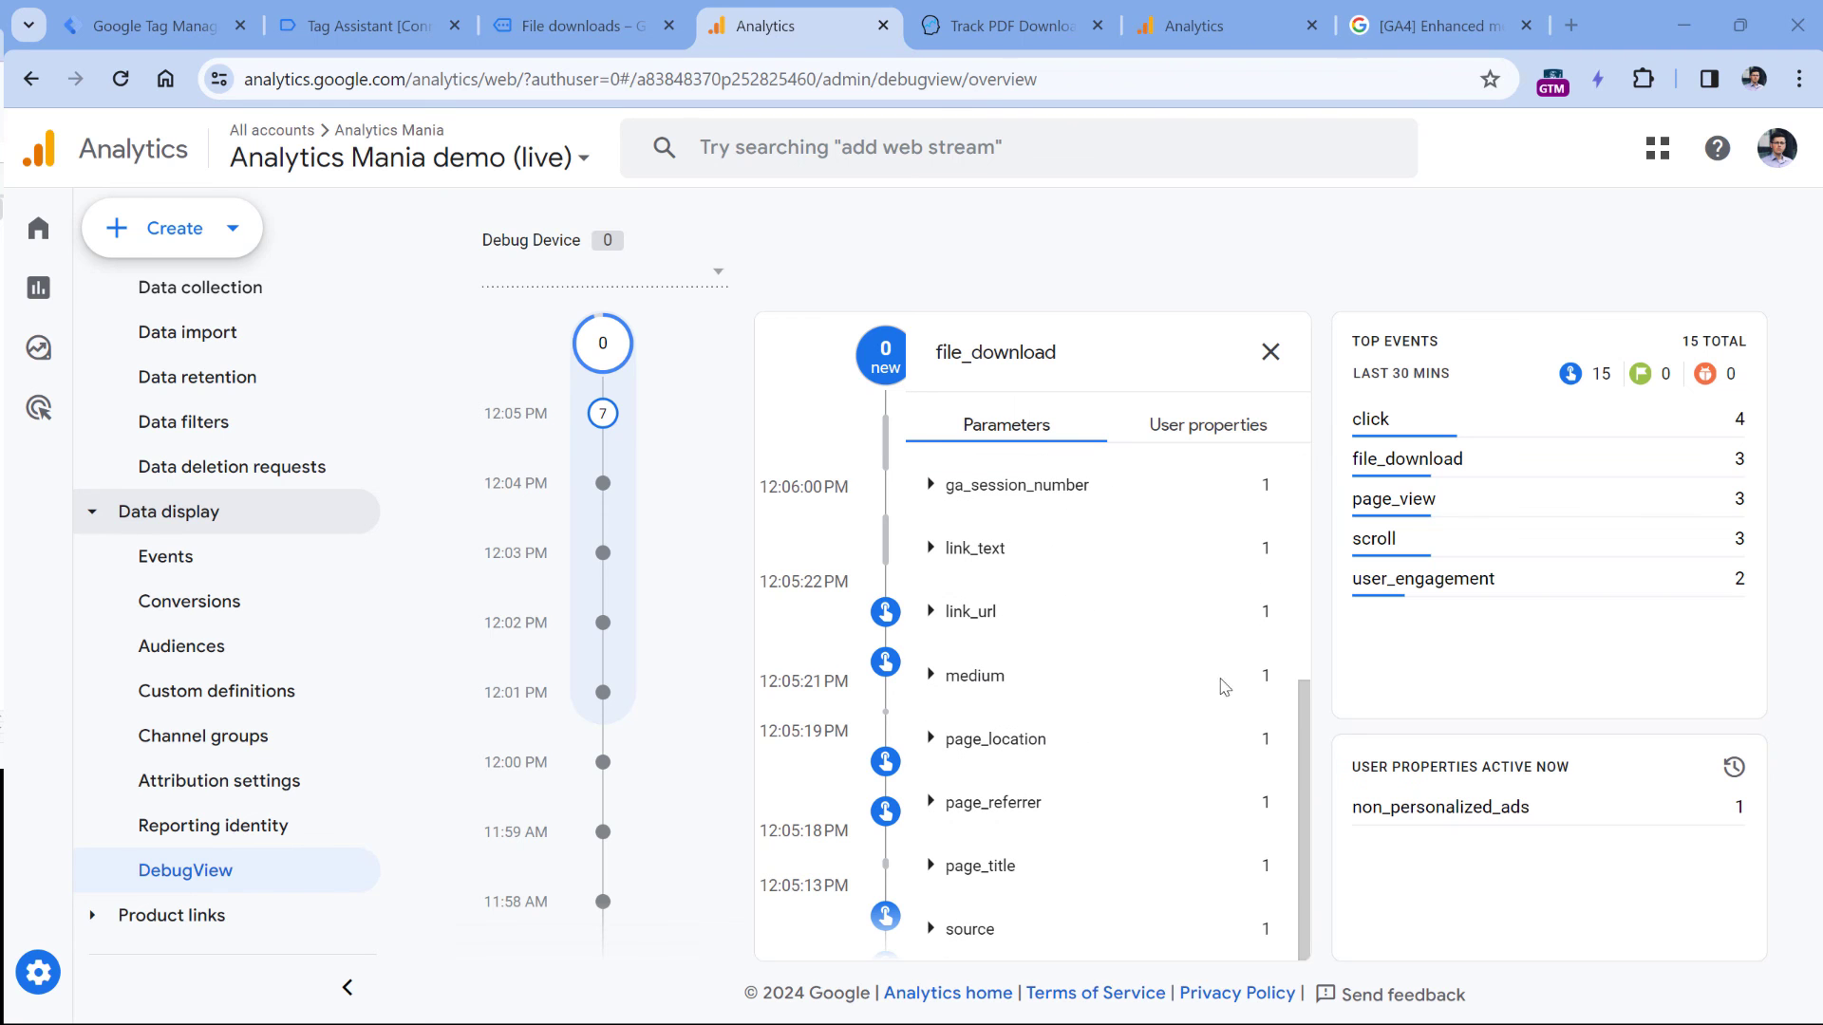